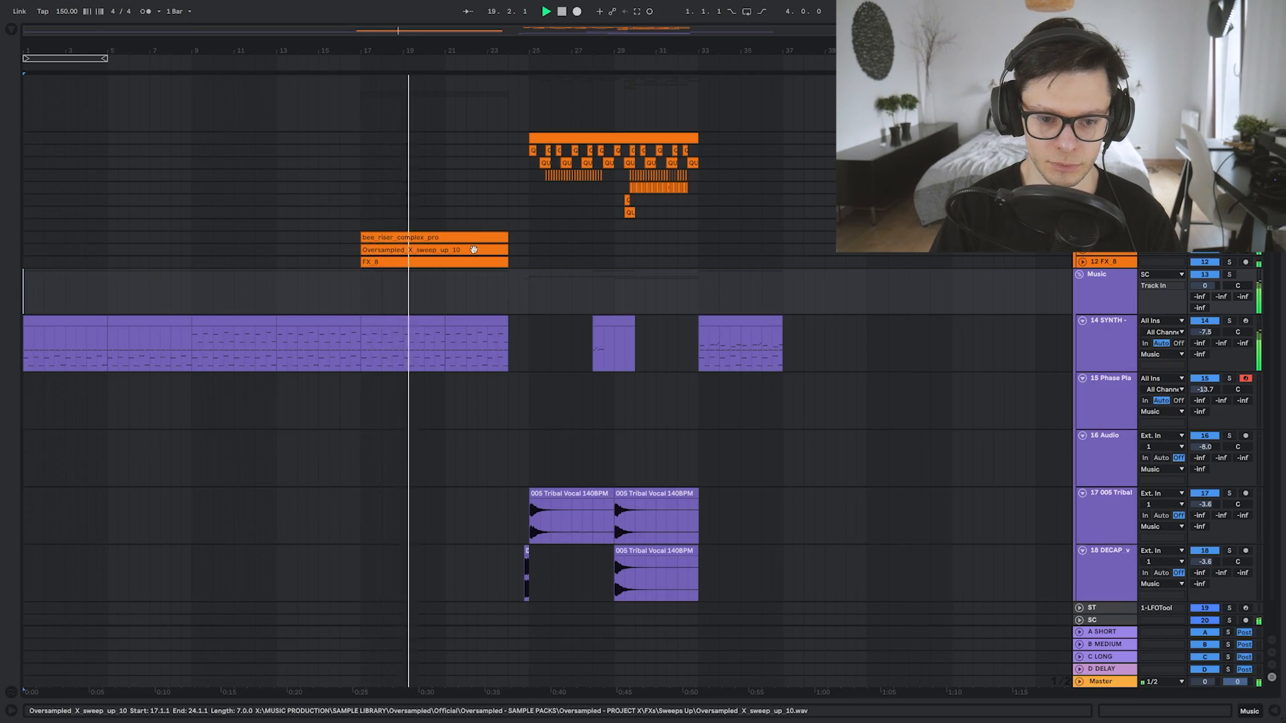
- Play back the drop section of the arrangement around bar 25
{"action": "scroll", "coordinate": [510, 263], "scroll_direction": "up", "scroll_amount": 3}
{"action": "left_click_drag", "start_coordinate": [555, 303], "coordinate": [603, 213]}
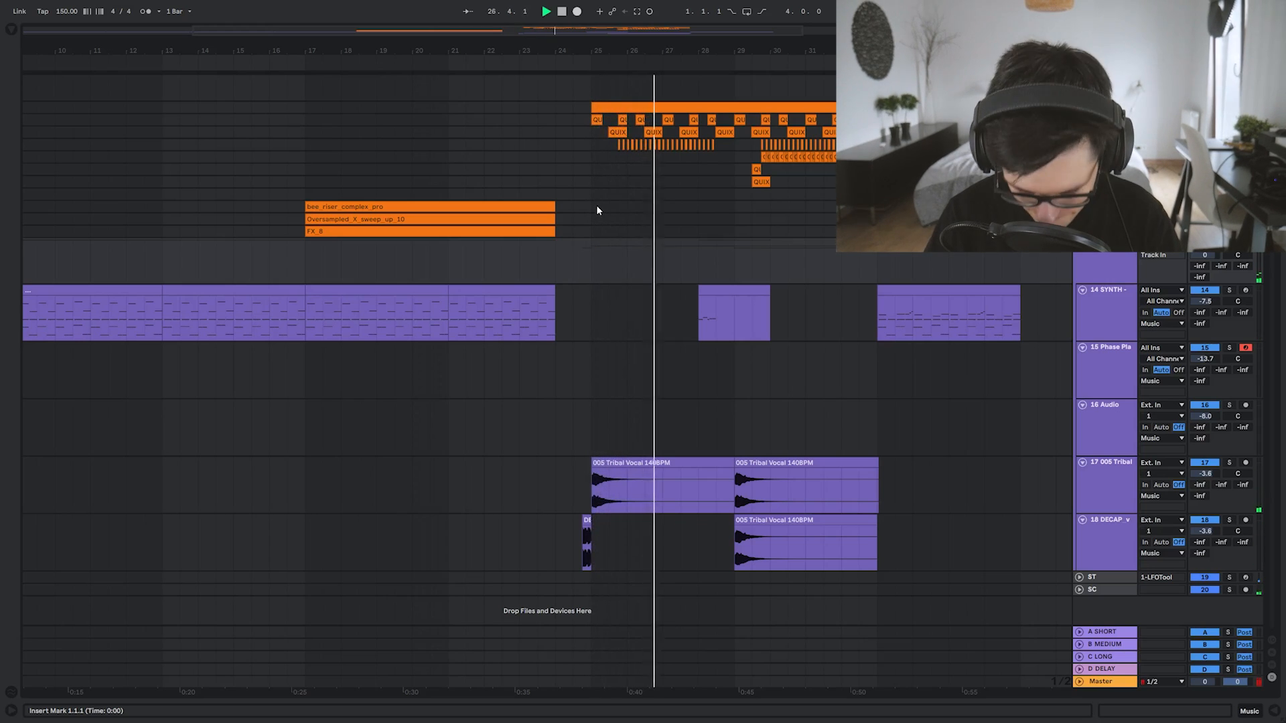
{"action": "left_click", "coordinate": [451, 131]}
{"action": "key", "text": "space"}
{"action": "key", "text": "space"}
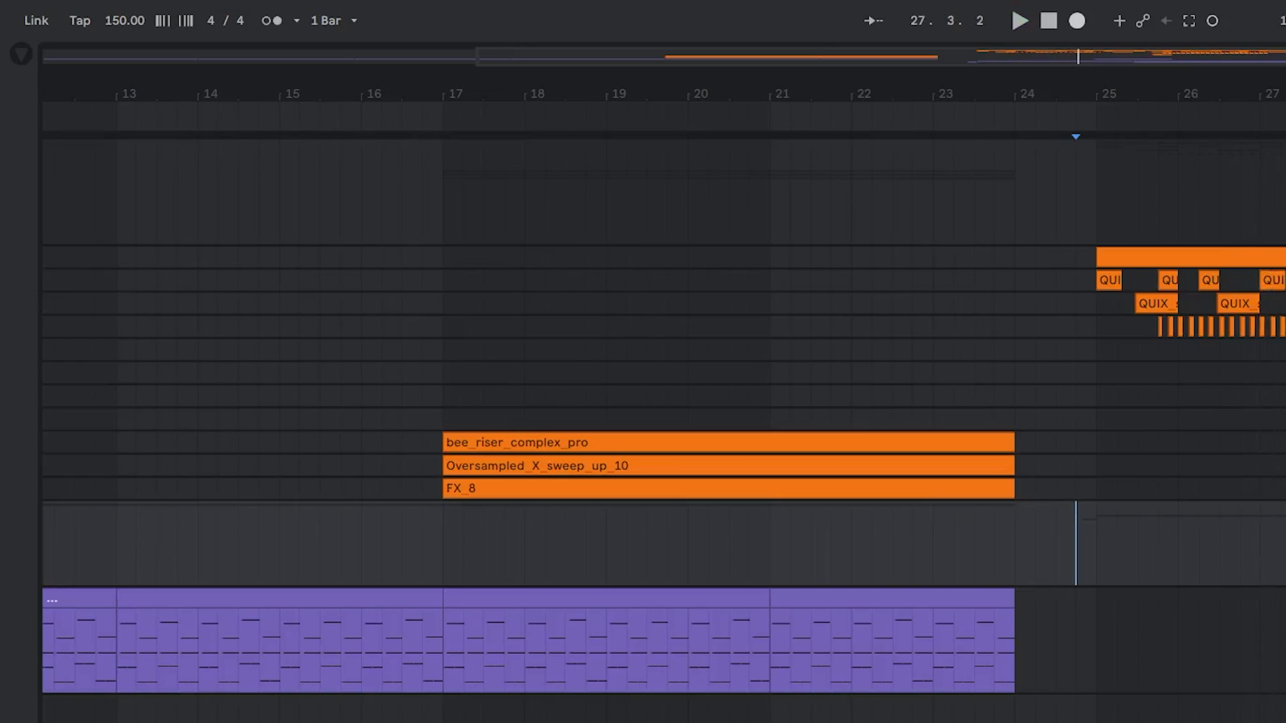
- Select the first four-bar synth clip at the start of the arrangement and play the soloed synth track from bar 1
{"action": "scroll", "coordinate": [663, 375], "scroll_direction": "left", "scroll_amount": 12}
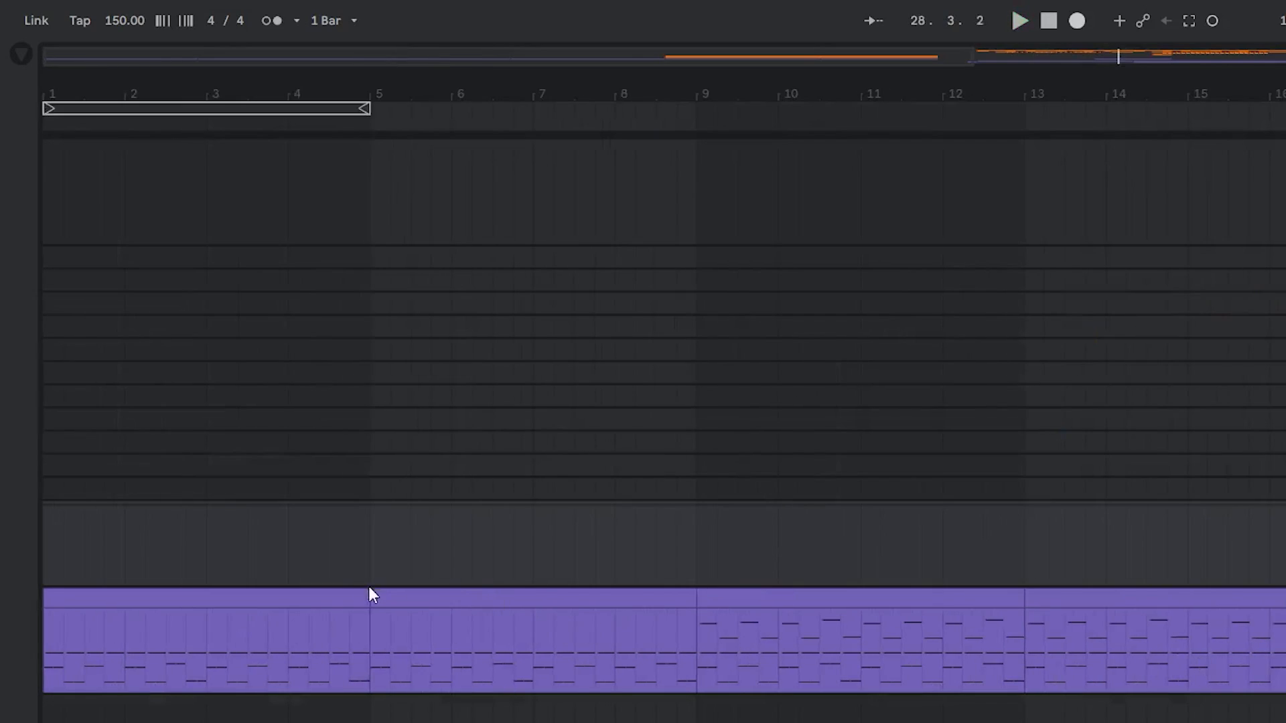
{"action": "left_click", "coordinate": [226, 610]}
{"action": "left_click", "coordinate": [225, 597]}
{"action": "key", "text": "space"}
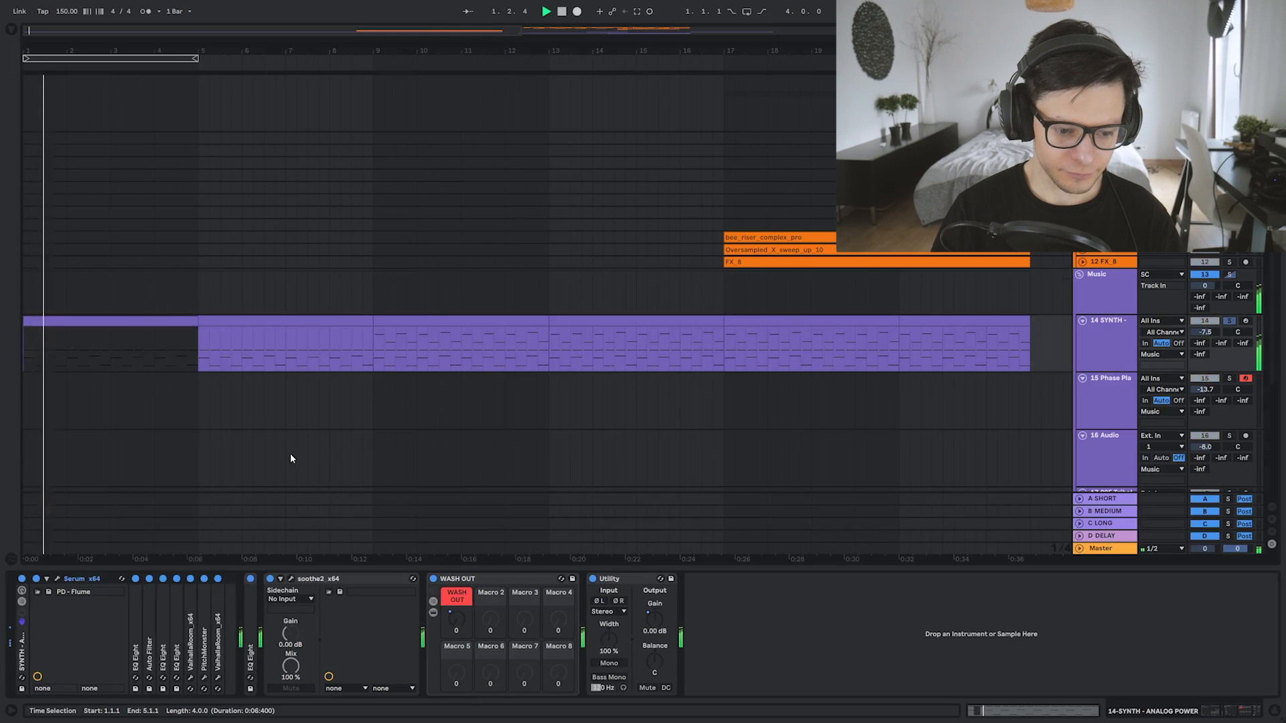
- Bypass all the effects that follow Serum inside the synth's instrument rack, from the first EQ Eight to the last ValhallaRoom
{"action": "left_click", "coordinate": [137, 605]}
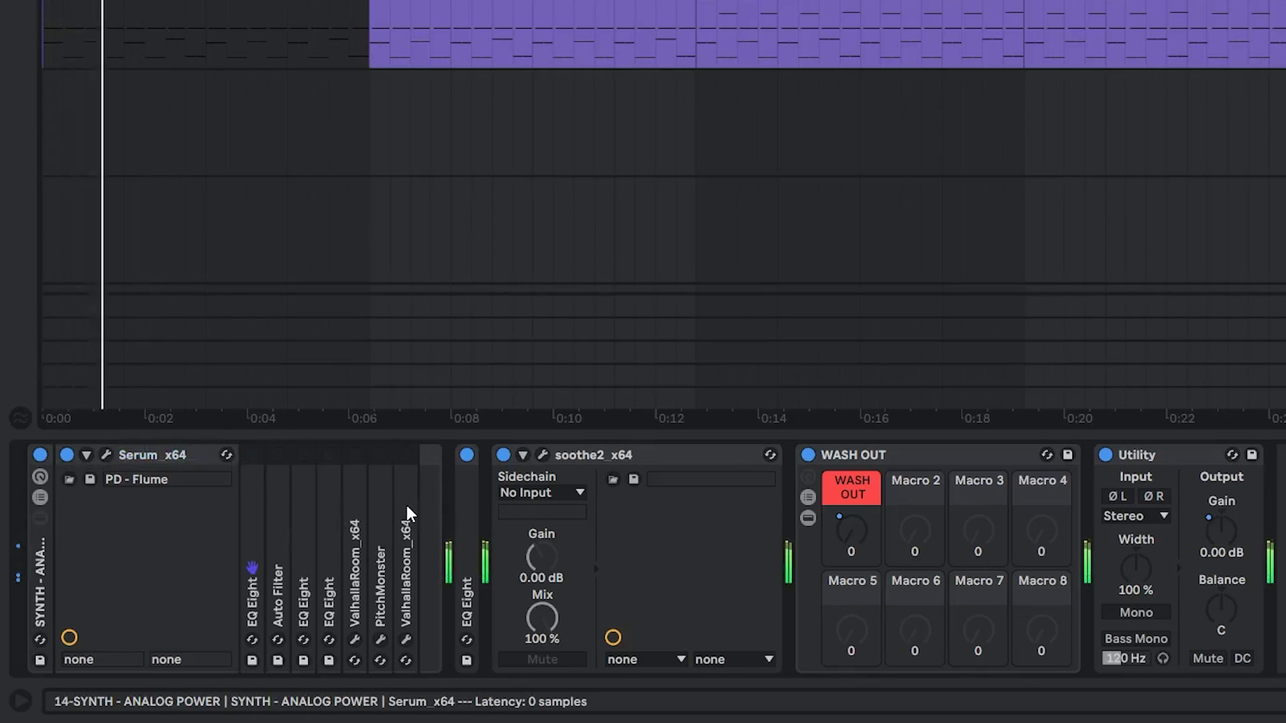
{"action": "key", "text": "space"}
{"action": "key", "text": "0"}
- Re-enable the first EQ Eight and the Auto Filter after Serum while auditioning the synth from bar 1
{"action": "left_click", "coordinate": [300, 514]}
{"action": "left_click", "coordinate": [278, 513]}
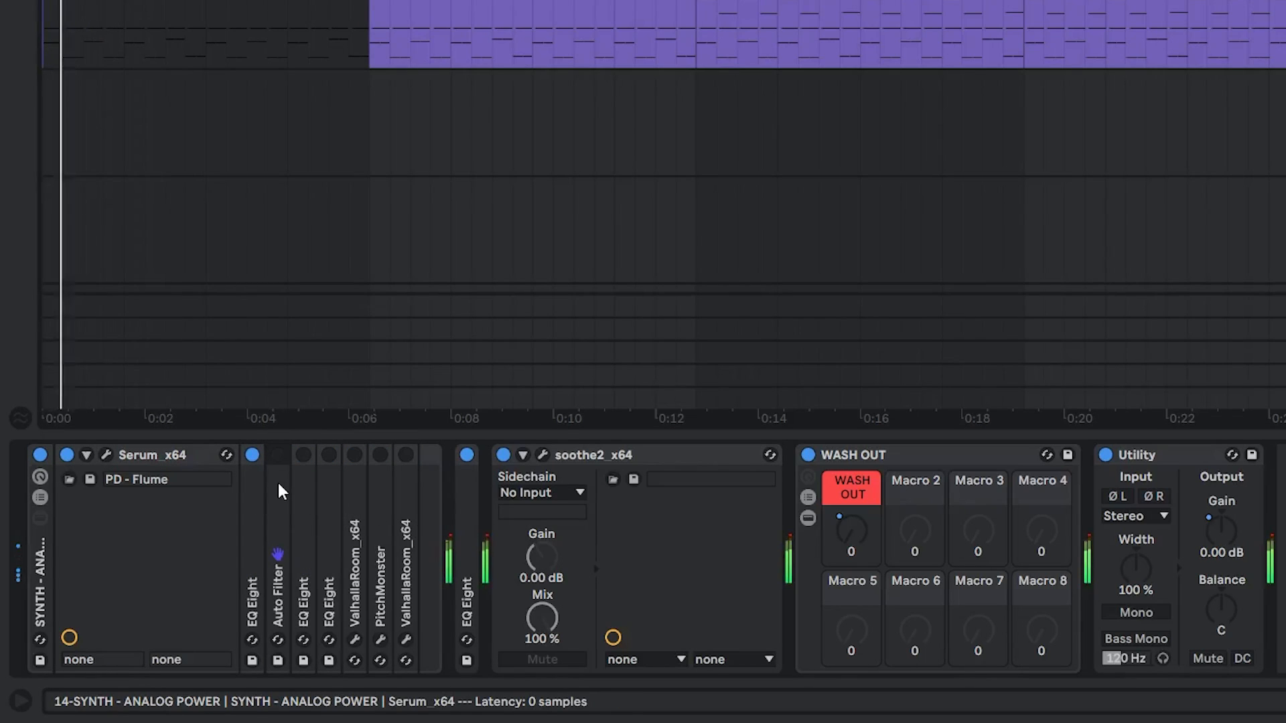
{"action": "key", "text": "space"}
{"action": "left_click", "coordinate": [279, 456]}
{"action": "key", "text": "space"}
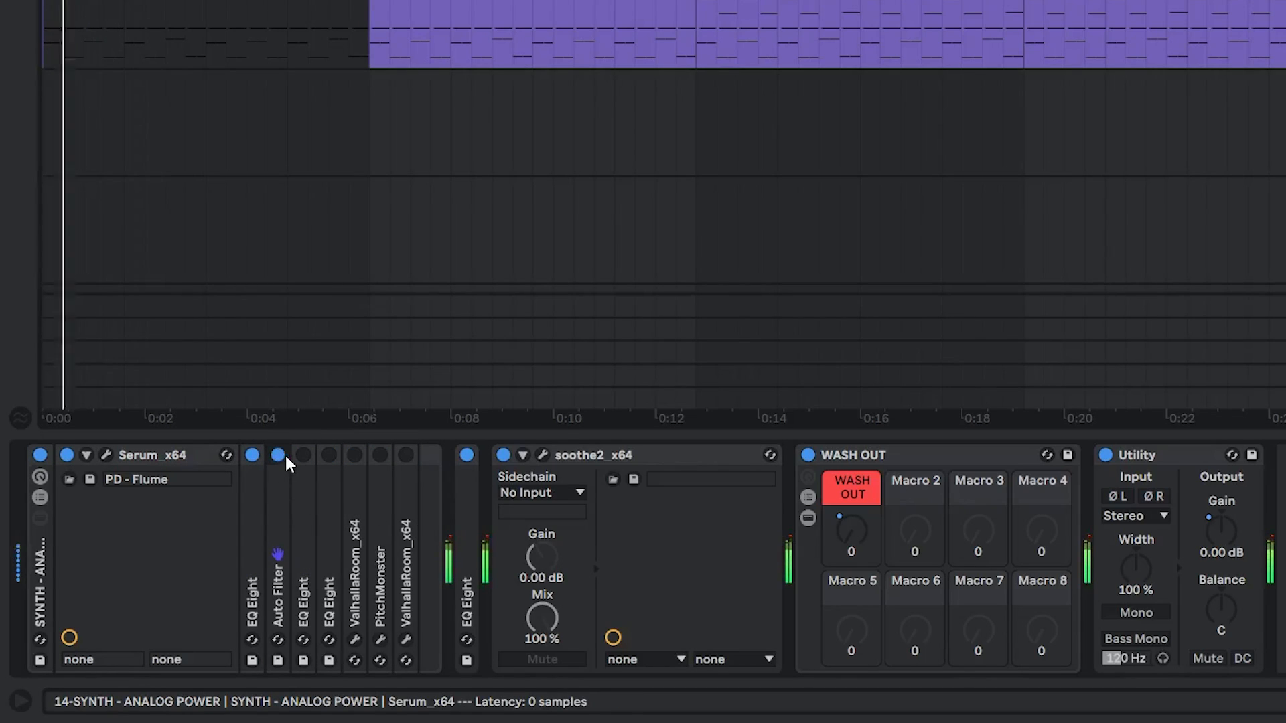
- Re-enable the second EQ Eight, unfold it to view its curve, and fold it again
{"action": "double_click", "coordinate": [283, 504]}
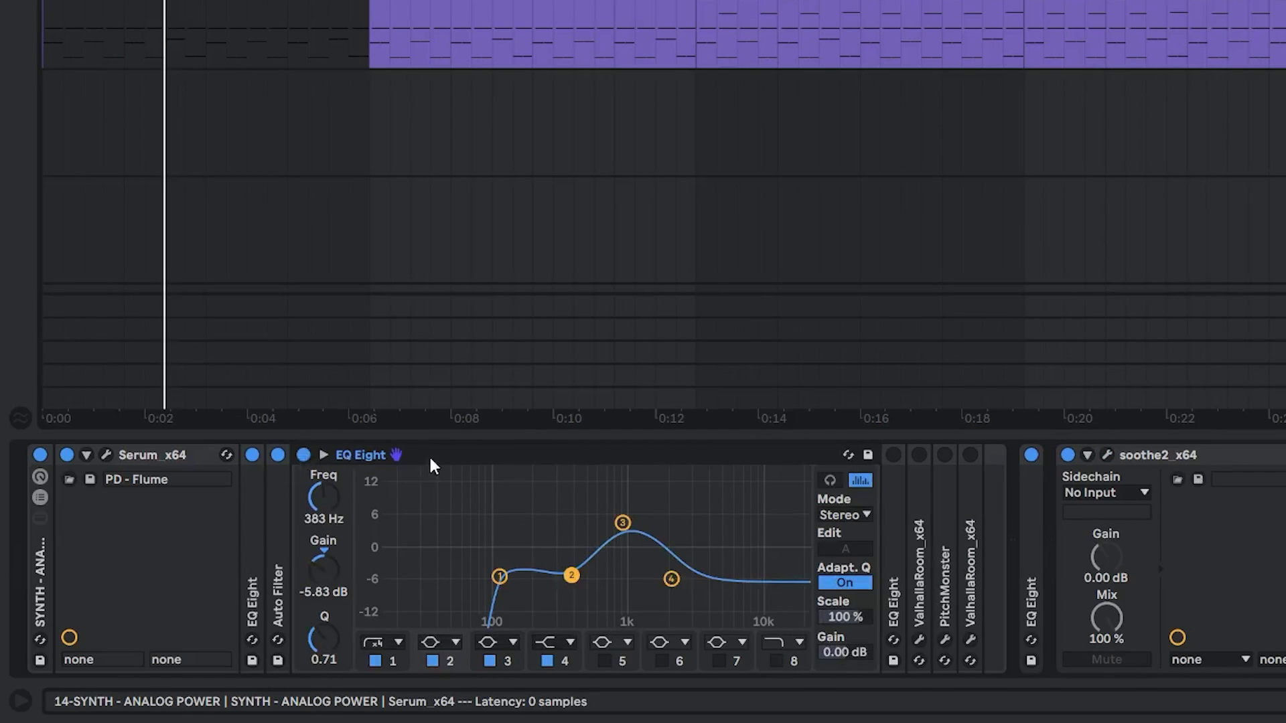
{"action": "double_click", "coordinate": [429, 454]}
{"action": "key", "text": "space"}
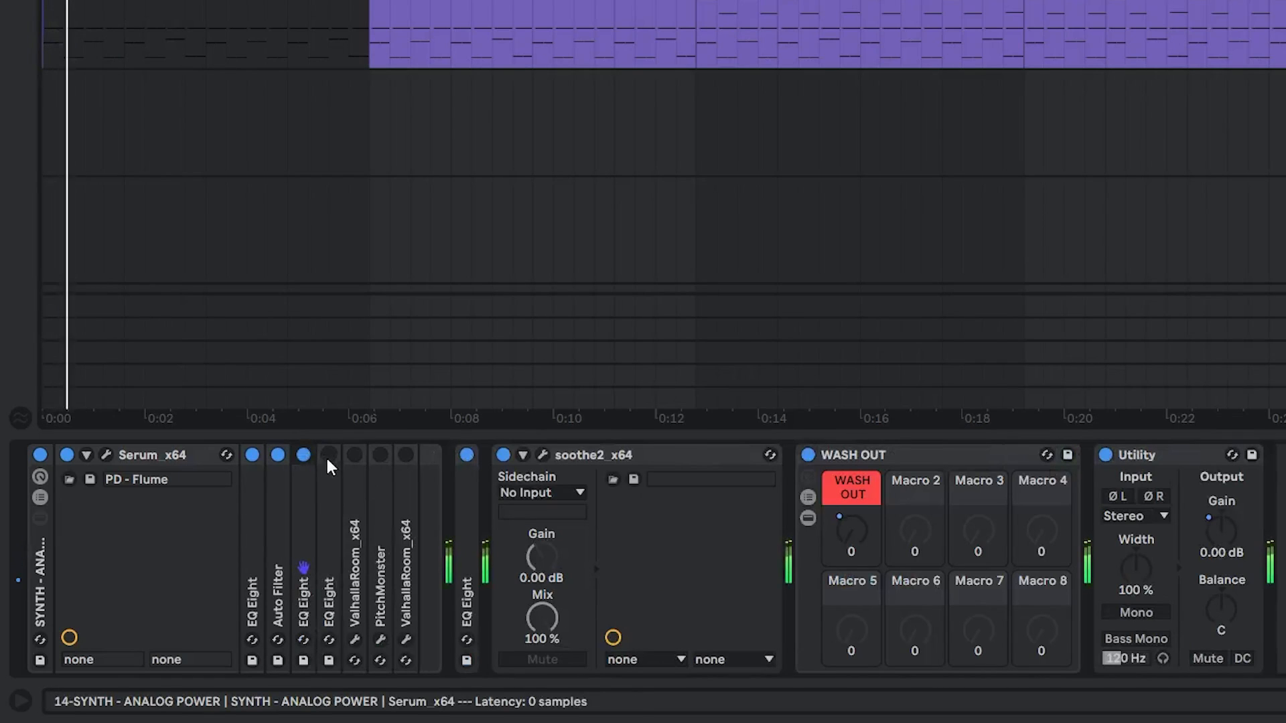
- Re-enable the third EQ Eight and the first ValhallaRoom, and view the reverb's settings in its plug-in window
{"action": "left_click", "coordinate": [329, 456]}
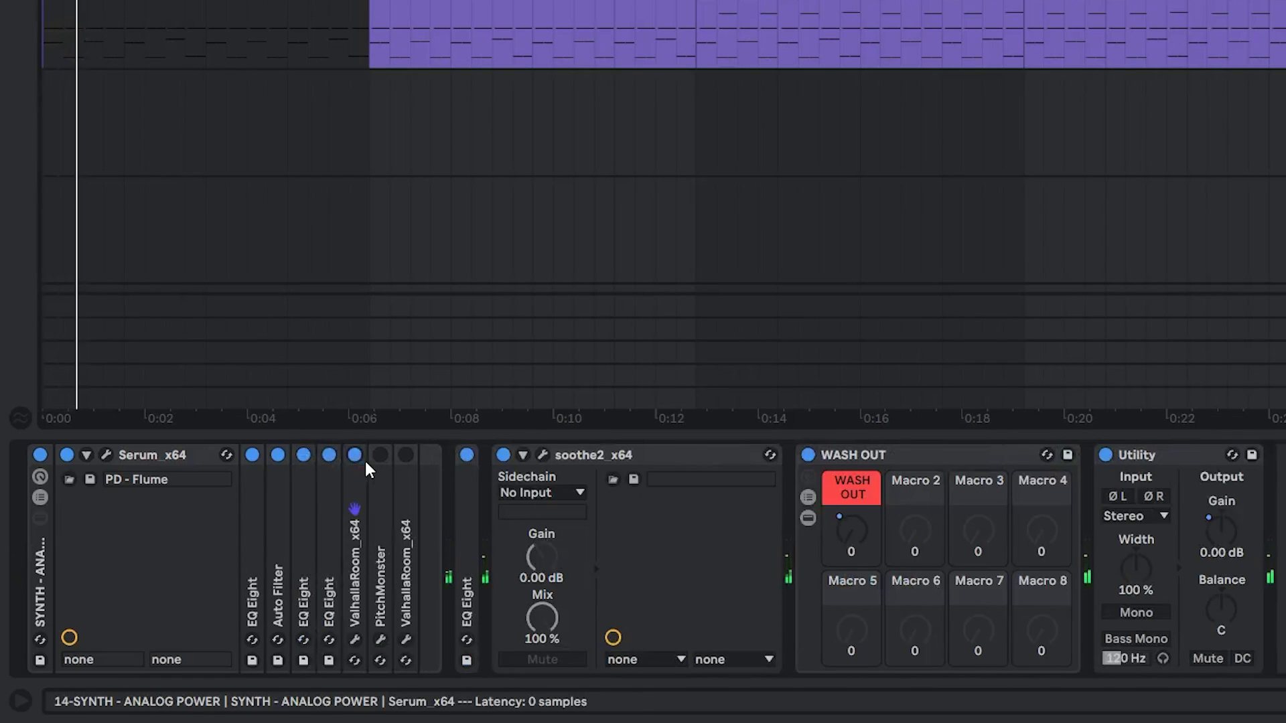
{"action": "left_click", "coordinate": [354, 455]}
{"action": "left_click", "coordinate": [354, 639]}
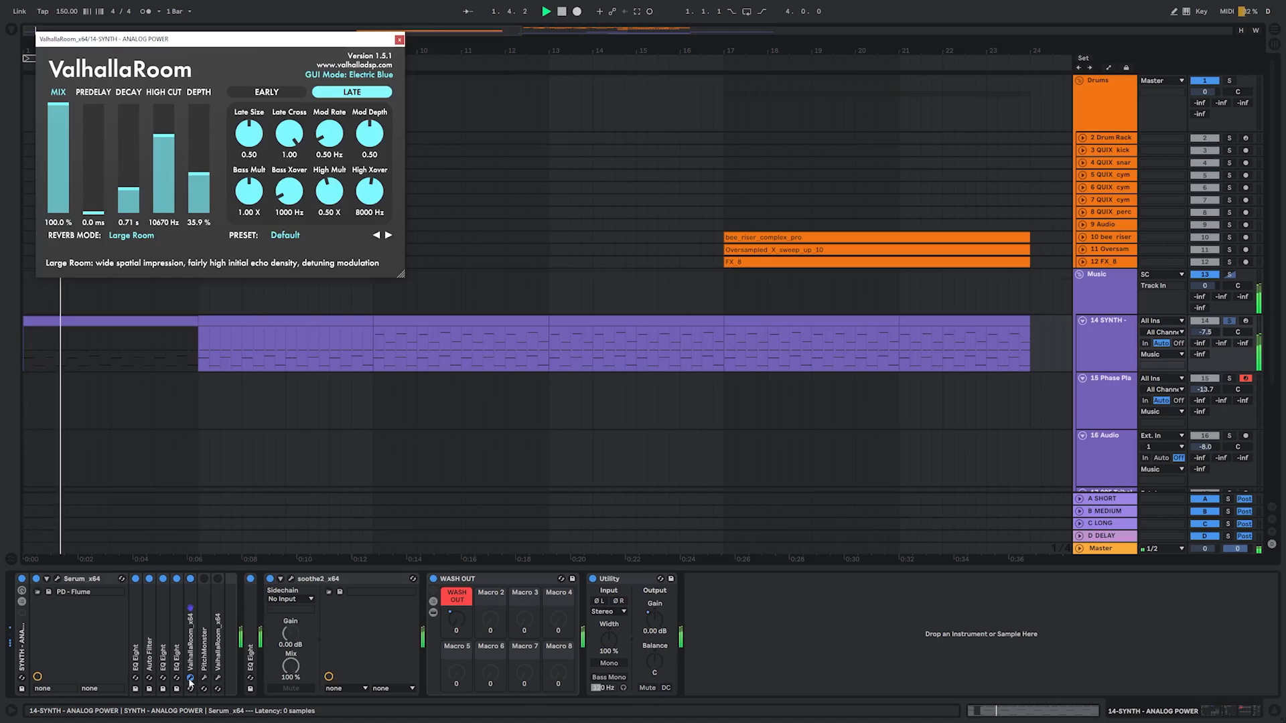
{"action": "left_click", "coordinate": [190, 679]}
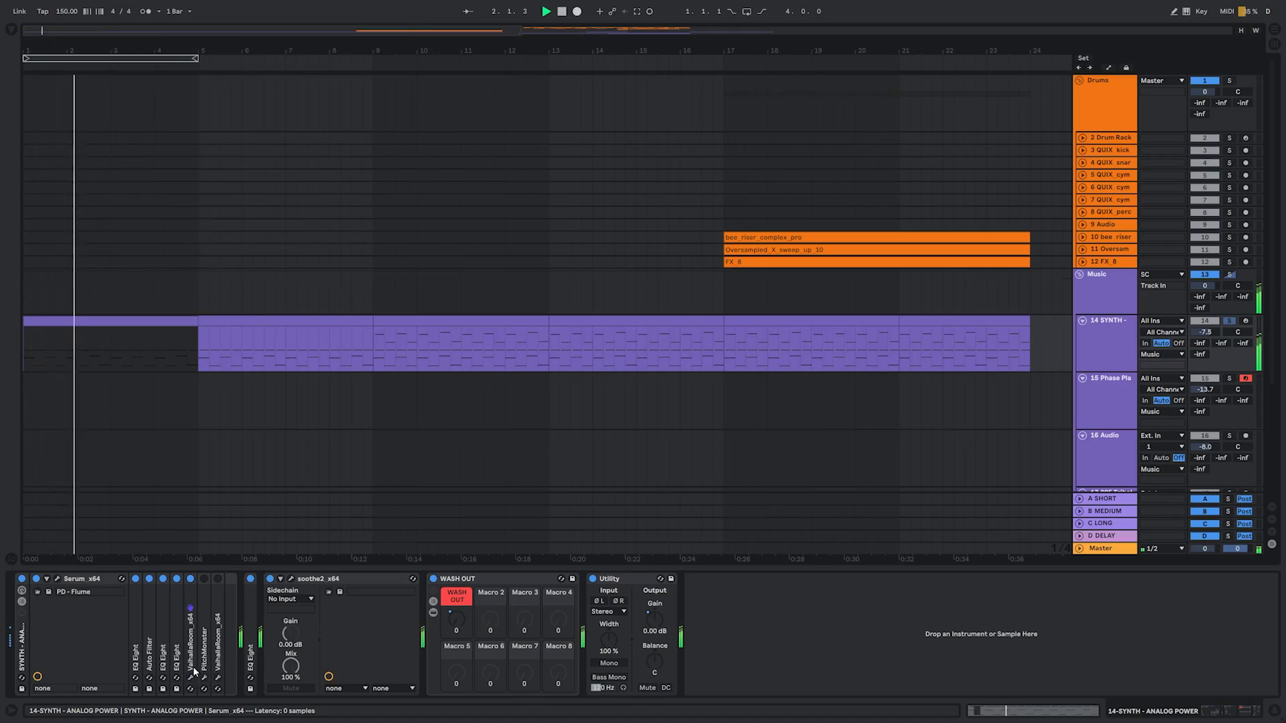
- Re-enable PitchMonster and the last ValhallaRoom, viewing PitchMonster's plug-in window during playback
{"action": "key", "text": "space"}
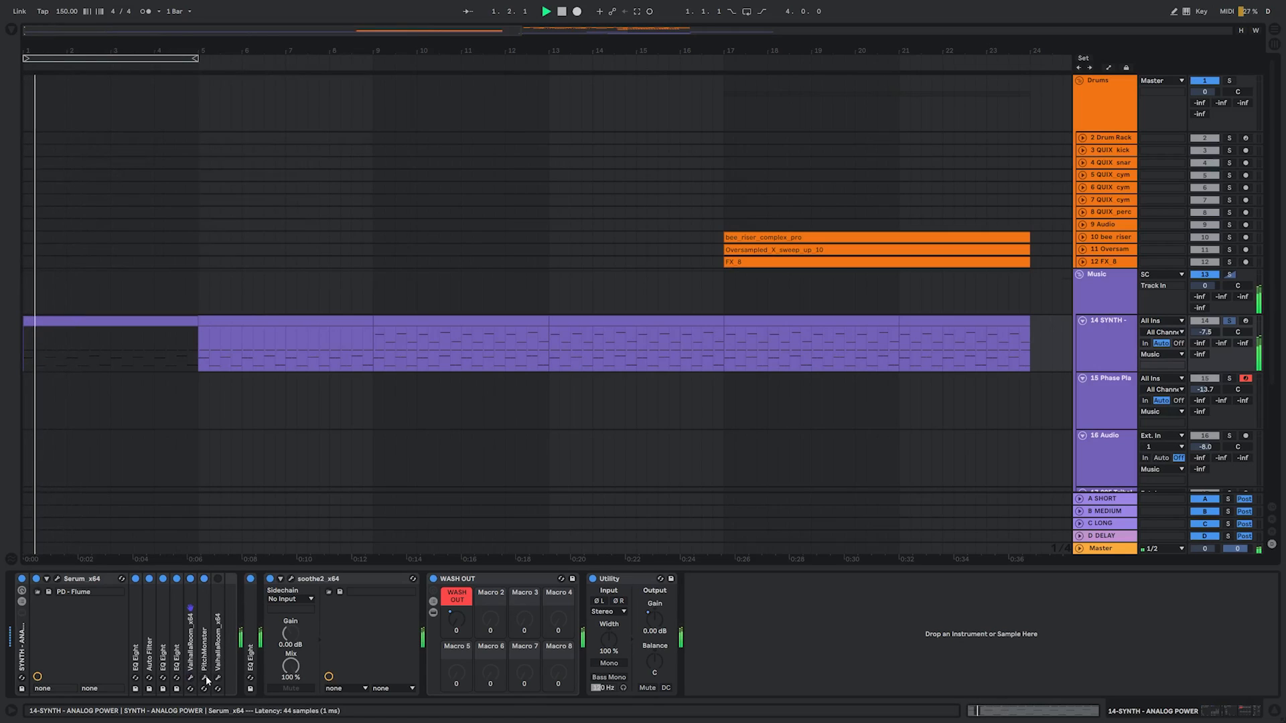
{"action": "left_click", "coordinate": [205, 679]}
{"action": "left_click", "coordinate": [204, 678]}
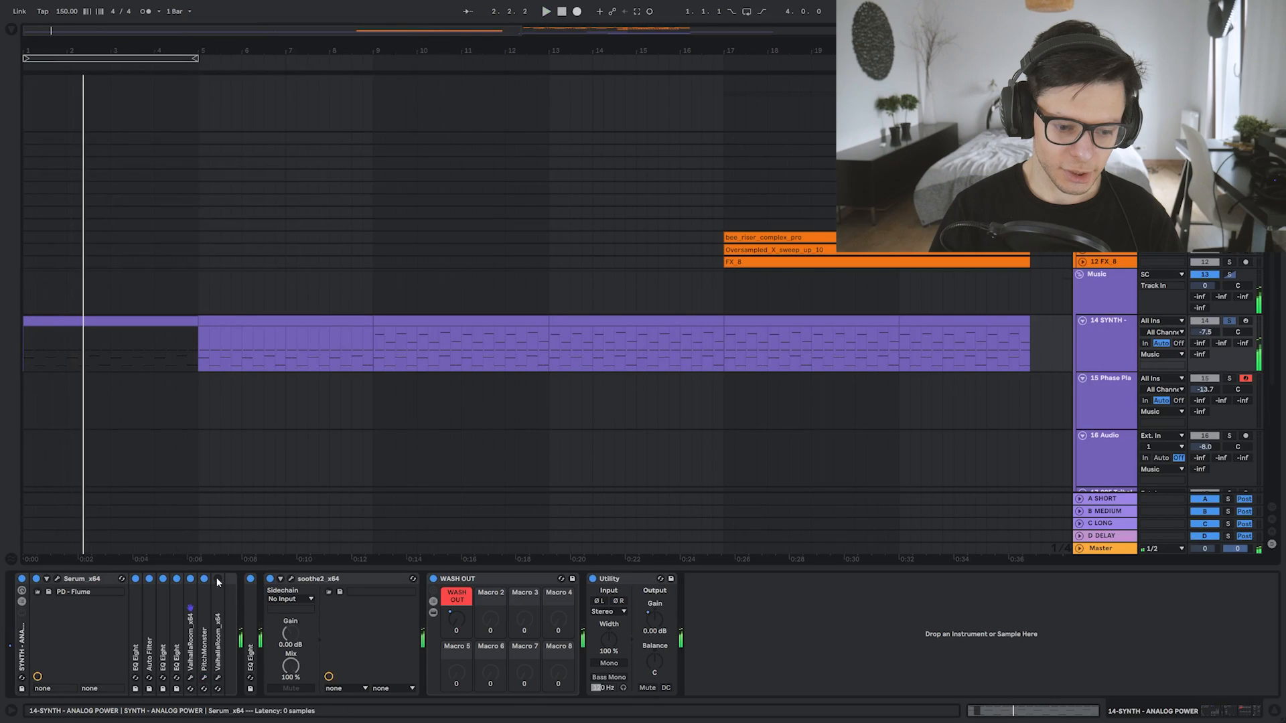
- Play the synth with its full effects chain from bar 10 and bar 17, and show the track's automation lanes
{"action": "left_click", "coordinate": [416, 355]}
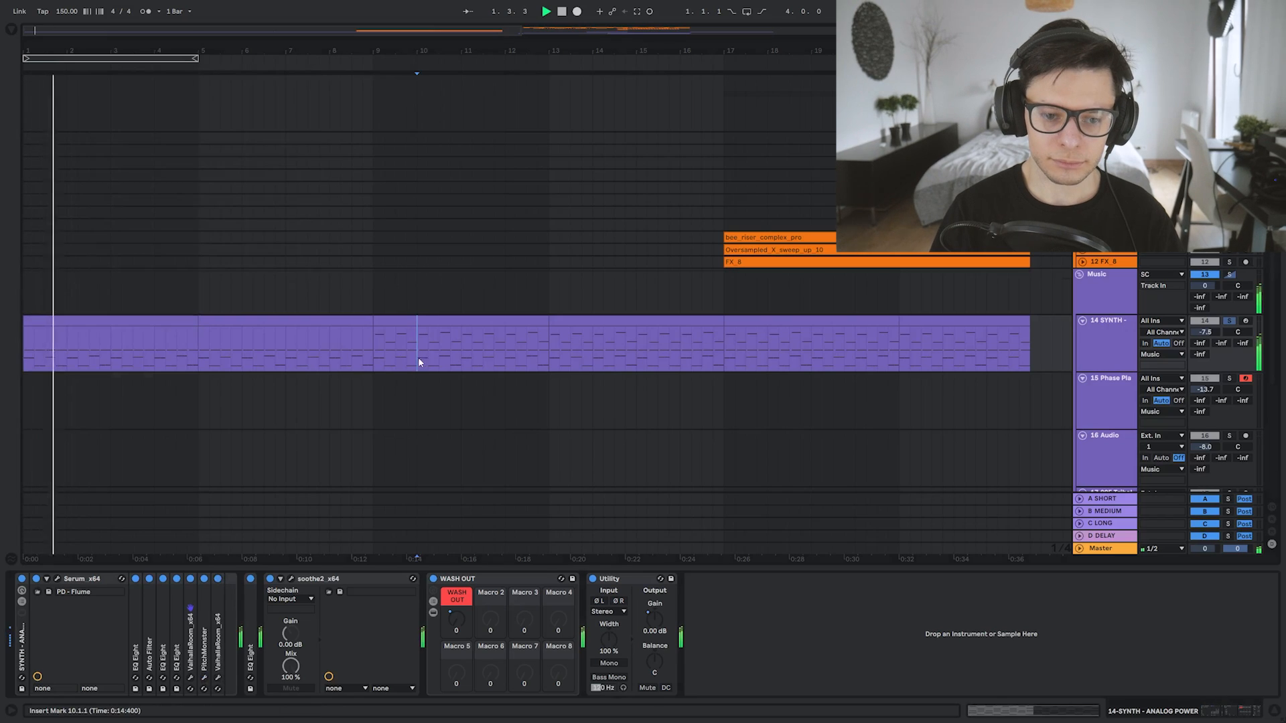
{"action": "left_click", "coordinate": [735, 353]}
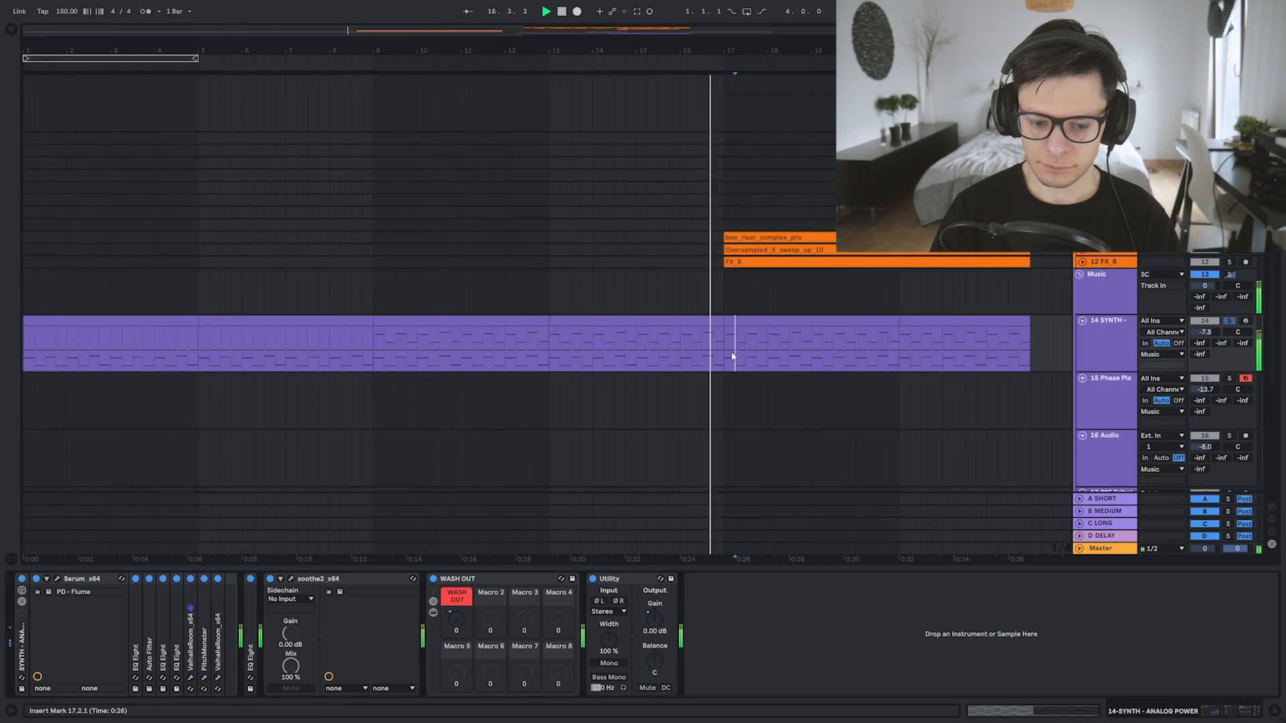
{"action": "key", "text": "a"}
{"action": "scroll", "coordinate": [616, 294], "scroll_direction": "down", "scroll_amount": 4}
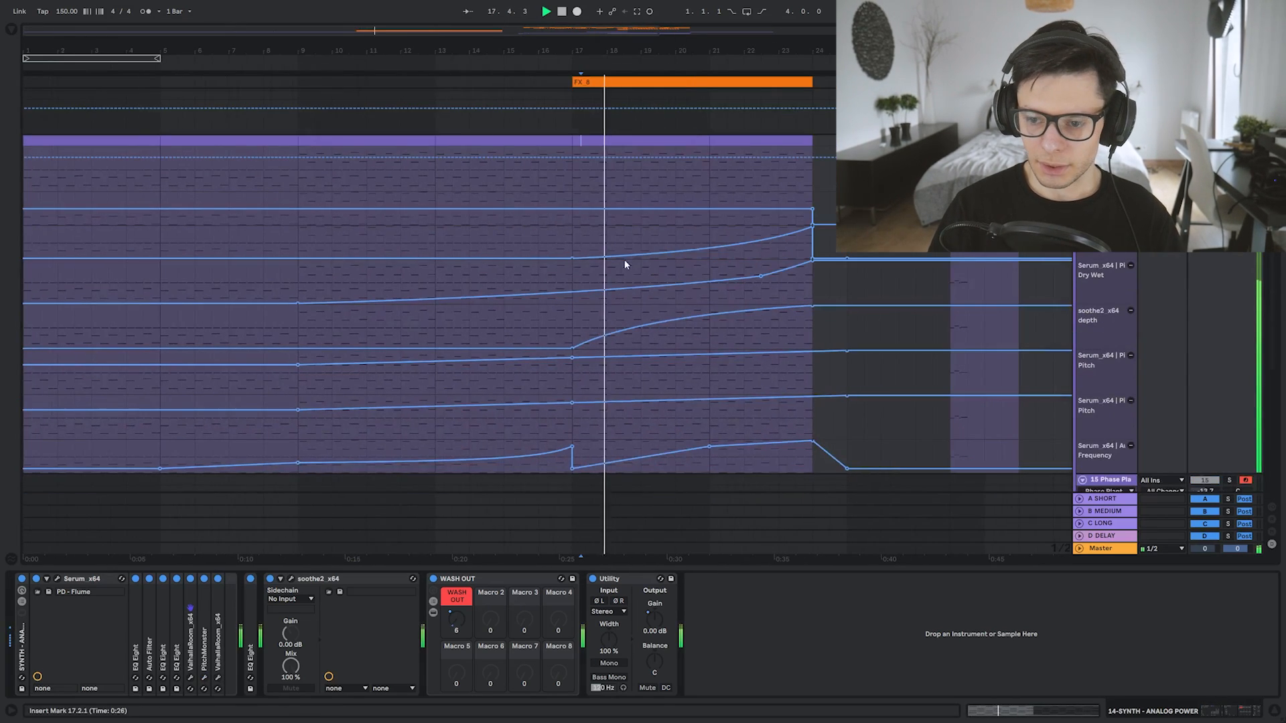
{"action": "key", "text": "space"}
{"action": "left_click_drag", "start_coordinate": [771, 361], "coordinate": [772, 303]}
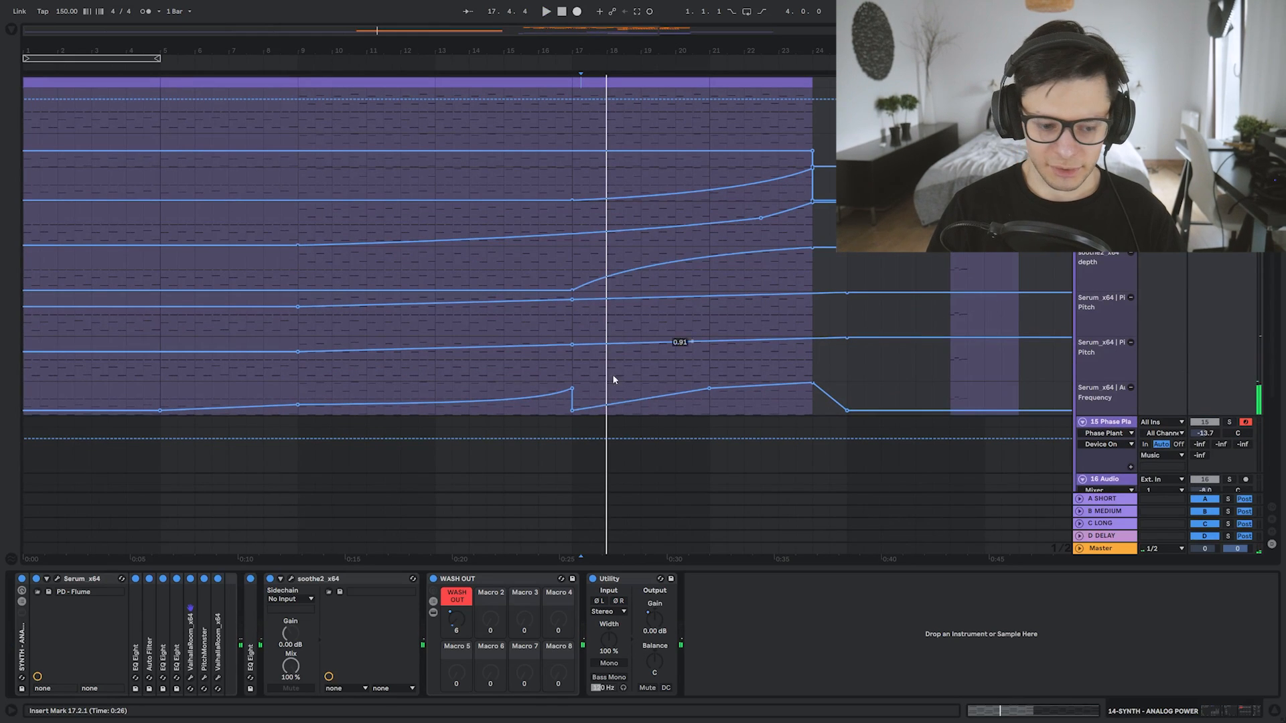
- Unfold the synth's Auto Filter to view its settings and play back its frequency automation near bar 17
{"action": "double_click", "coordinate": [151, 614]}
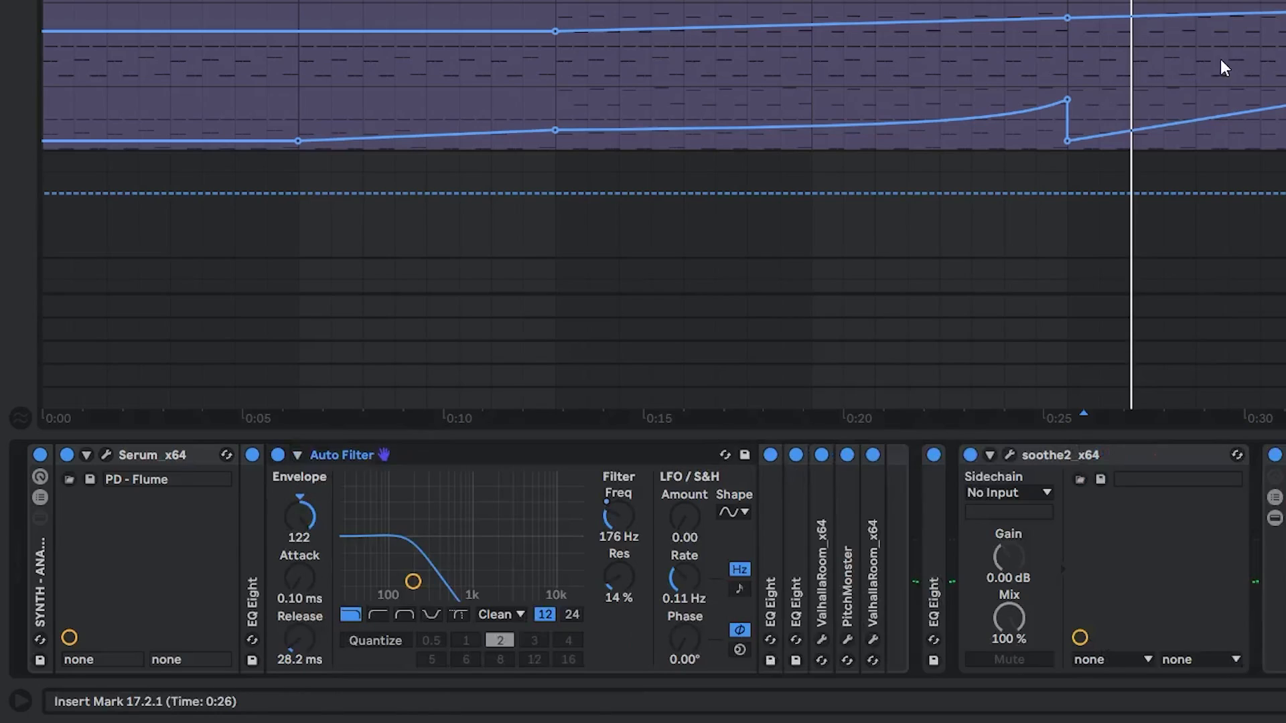
{"action": "left_click_drag", "start_coordinate": [652, 367], "coordinate": [657, 368]}
{"action": "key", "text": "space"}
{"action": "left_click", "coordinate": [708, 368]}
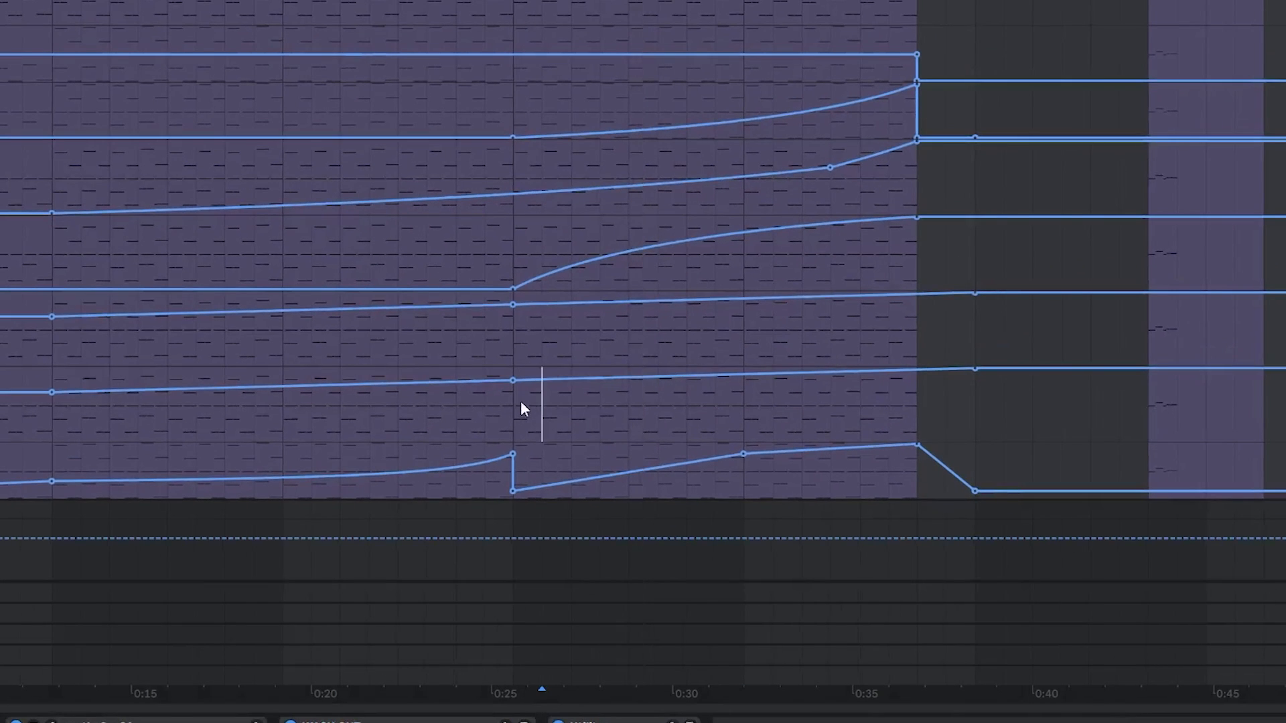
- Highlight the Serum pitch automation from bar 17 into the build-up's end, and remove the duplicate Pitch lane from view
{"action": "left_click_drag", "start_coordinate": [522, 406], "coordinate": [874, 401]}
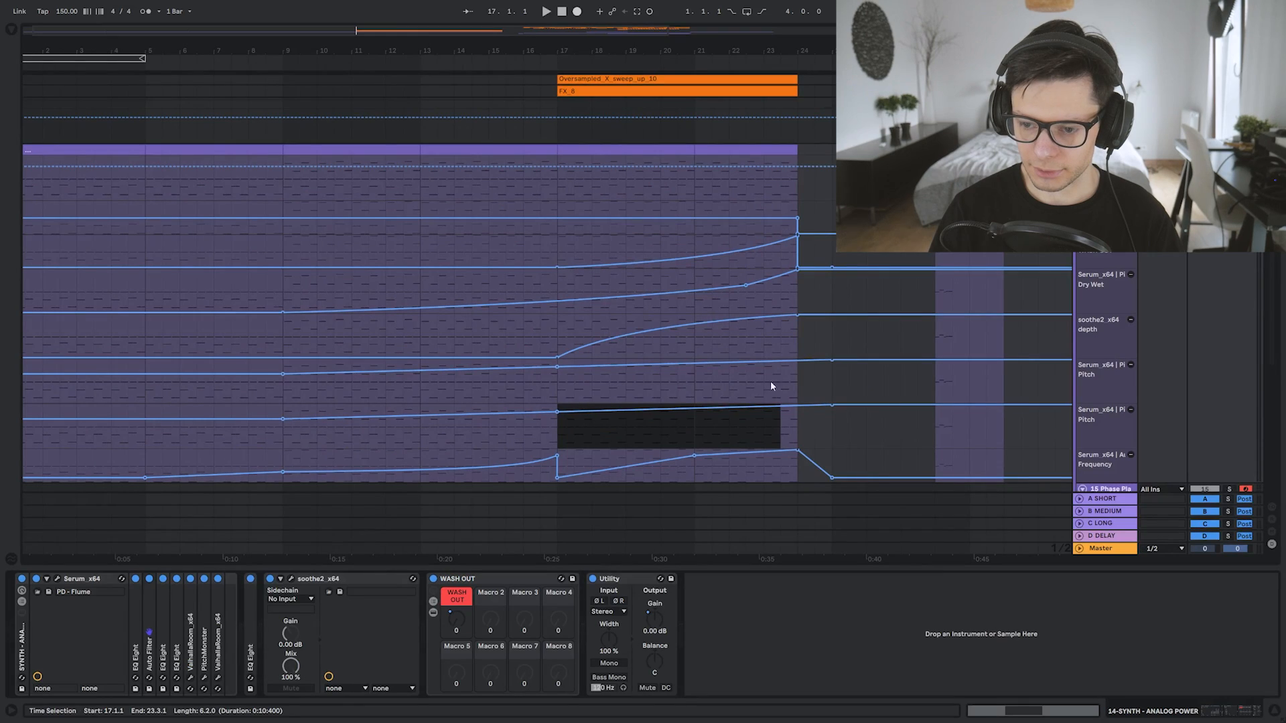
{"action": "left_click_drag", "start_coordinate": [1003, 316], "coordinate": [856, 319]}
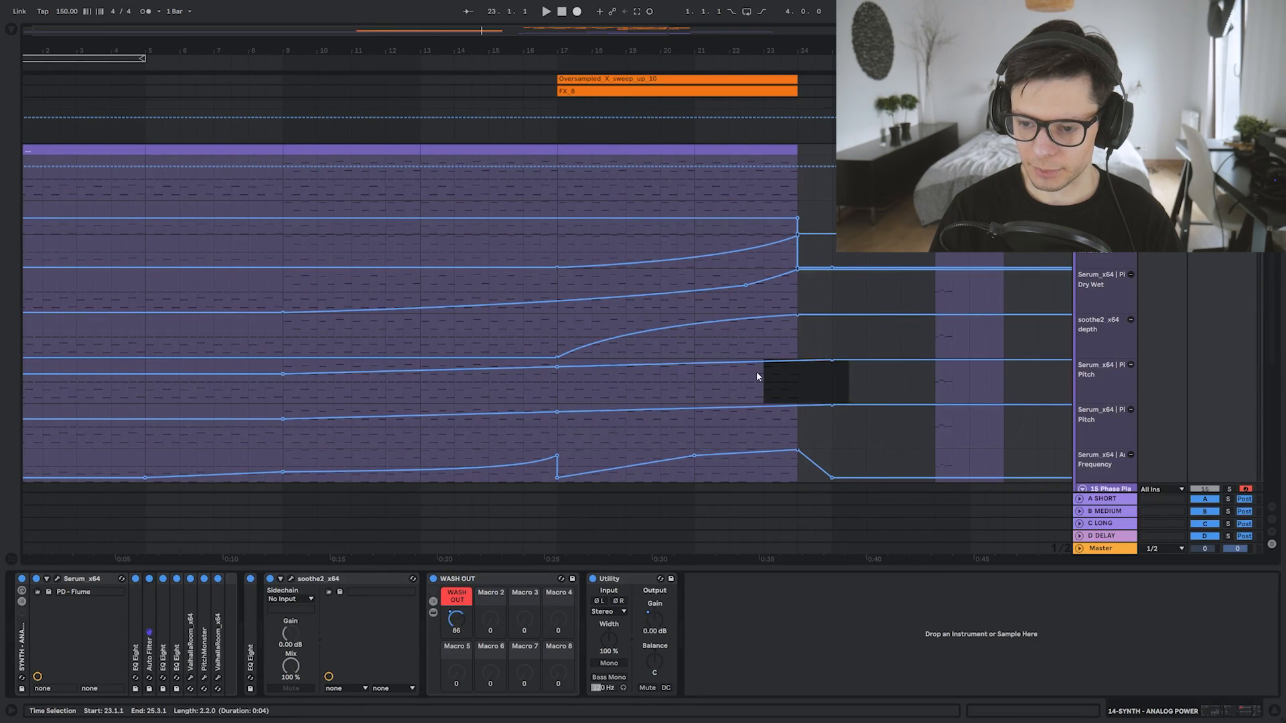
{"action": "left_click", "coordinate": [620, 383]}
{"action": "left_click", "coordinate": [1132, 410]}
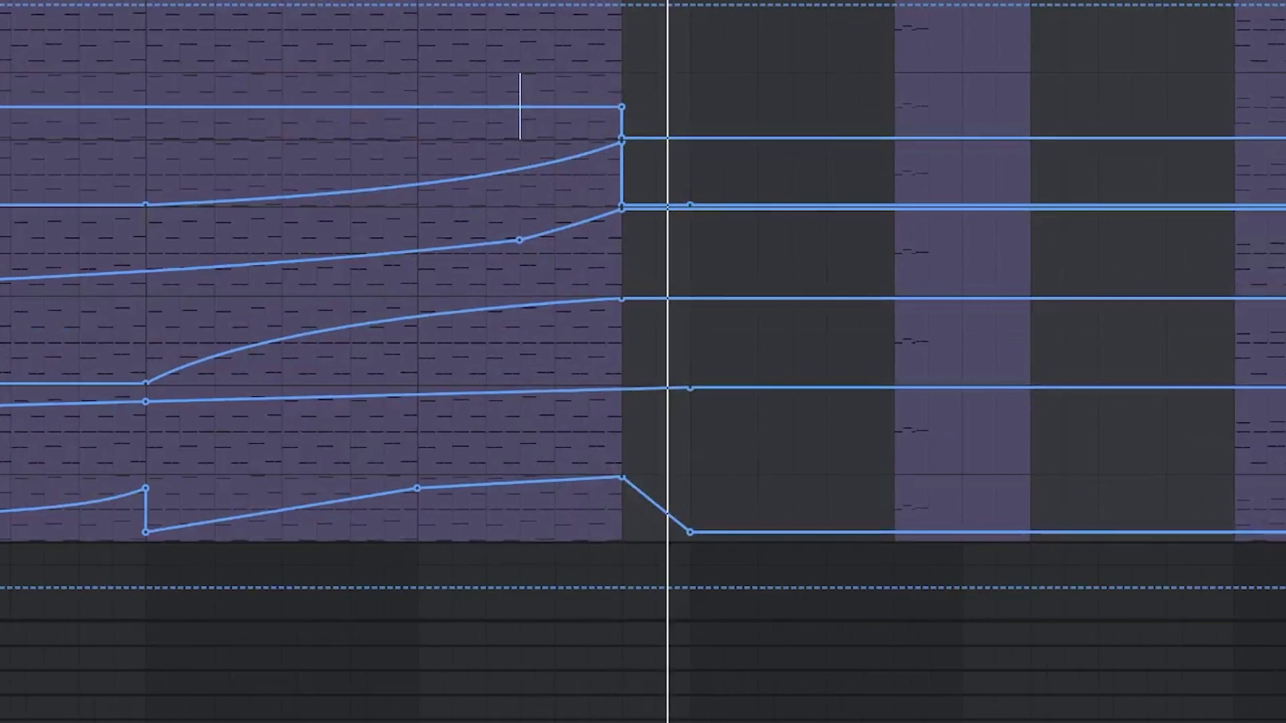
- Hide the automation lanes and highlight the gap in the synth track from bar 24 to just before bar 25
{"action": "key", "text": "a"}
{"action": "left_click_drag", "start_coordinate": [651, 22], "coordinate": [675, 25]}
{"action": "left_click_drag", "start_coordinate": [693, 84], "coordinate": [645, 386]}
{"action": "left_click_drag", "start_coordinate": [596, 131], "coordinate": [650, 137]}
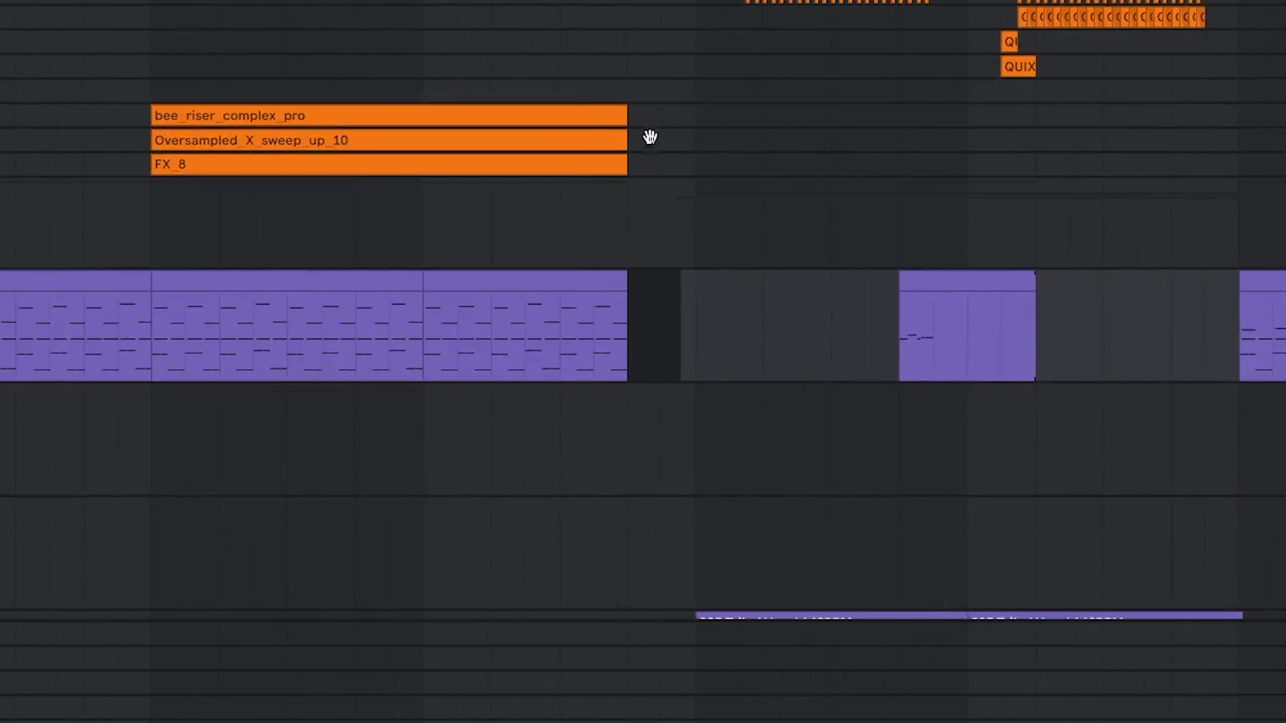
- Place the insert marker at bar 25 on the Phase Plant track
{"action": "left_click_drag", "start_coordinate": [1159, 200], "coordinate": [1107, 196]}
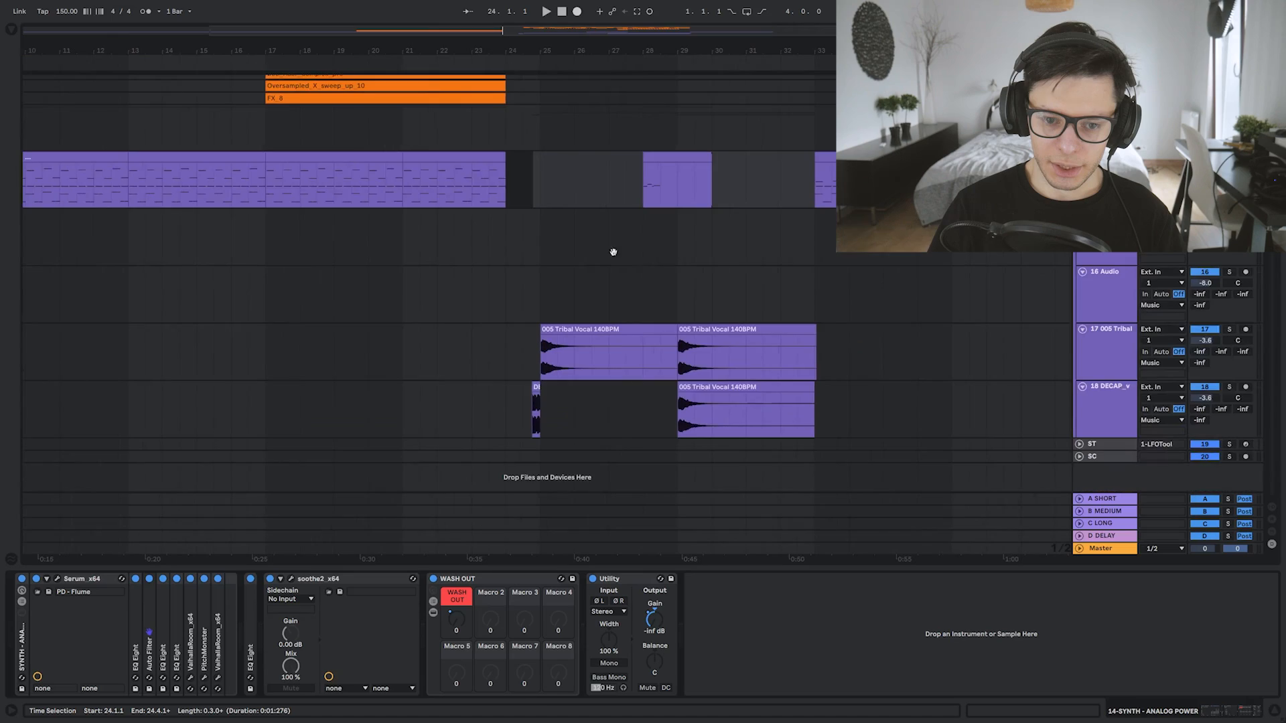
{"action": "left_click_drag", "start_coordinate": [612, 252], "coordinate": [630, 300]}
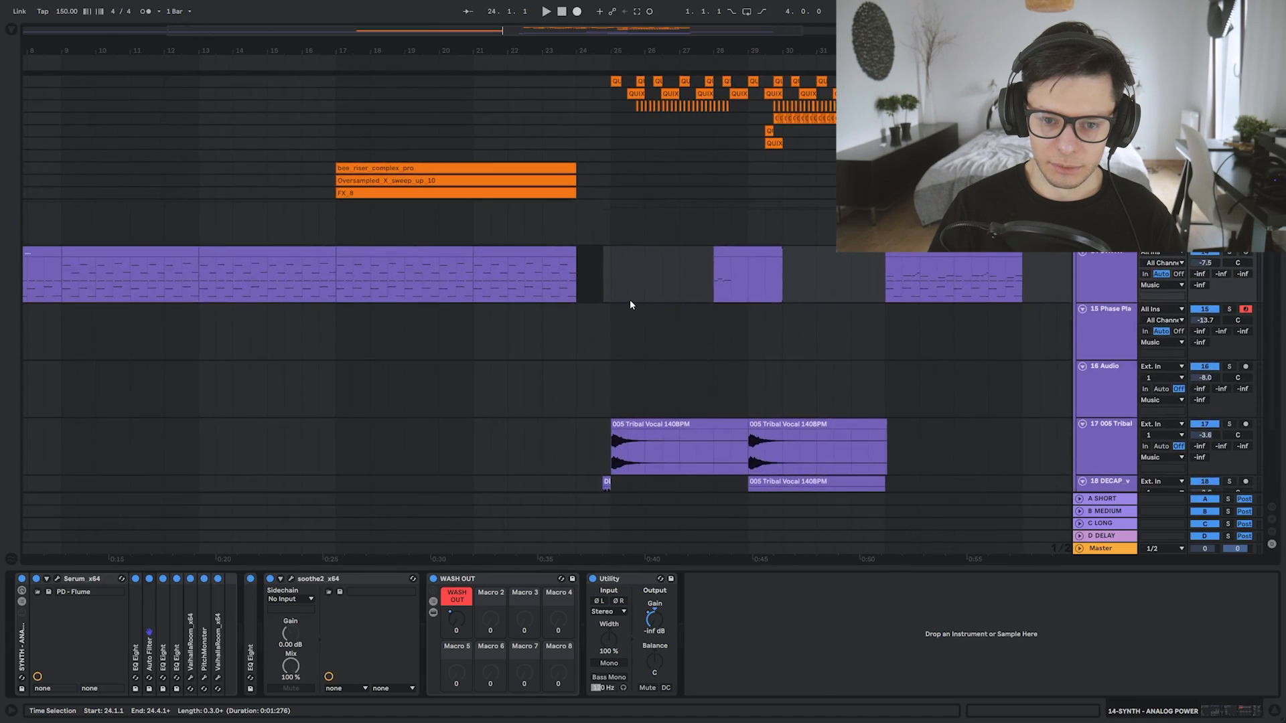
{"action": "scroll", "coordinate": [628, 274], "scroll_direction": "up", "scroll_amount": 1}
{"action": "scroll", "coordinate": [629, 273], "scroll_direction": "up", "scroll_amount": 2}
{"action": "left_click_drag", "start_coordinate": [675, 255], "coordinate": [659, 196]}
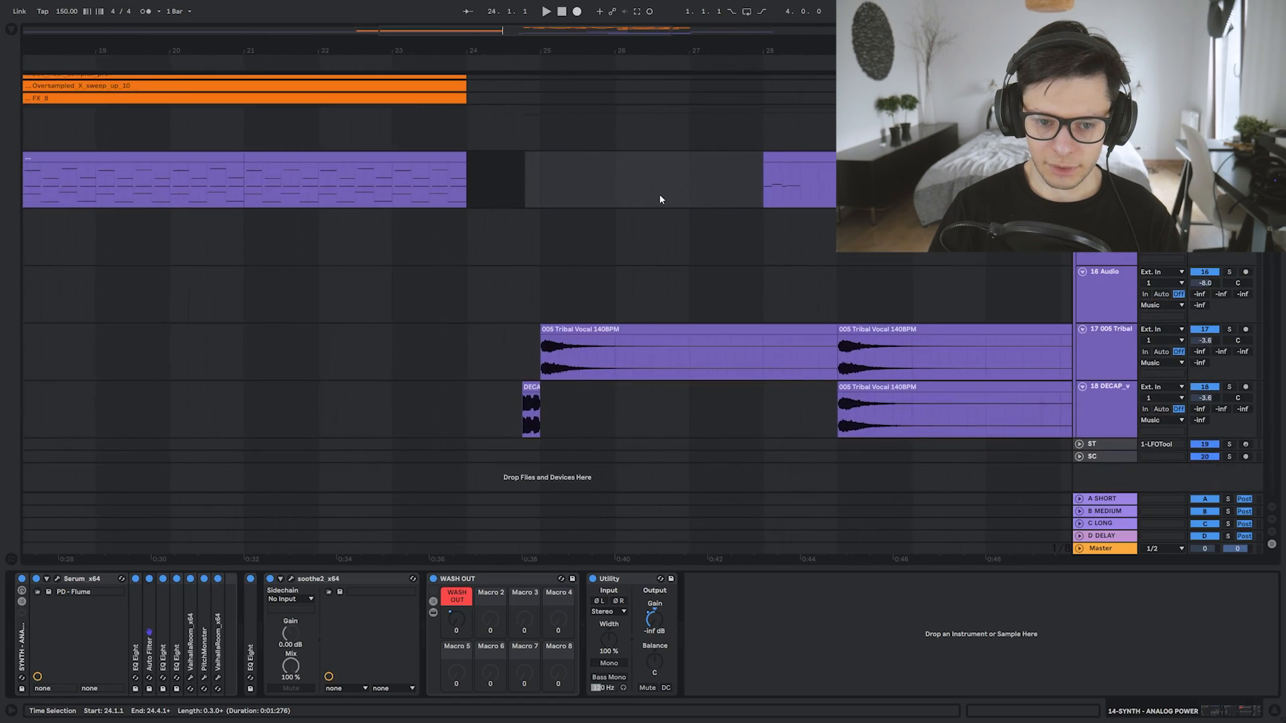
{"action": "scroll", "coordinate": [668, 202], "scroll_direction": "down", "scroll_amount": 1}
{"action": "left_click_drag", "start_coordinate": [737, 234], "coordinate": [691, 255]}
{"action": "scroll", "coordinate": [691, 256], "scroll_direction": "down", "scroll_amount": 1}
{"action": "left_click", "coordinate": [556, 268]}
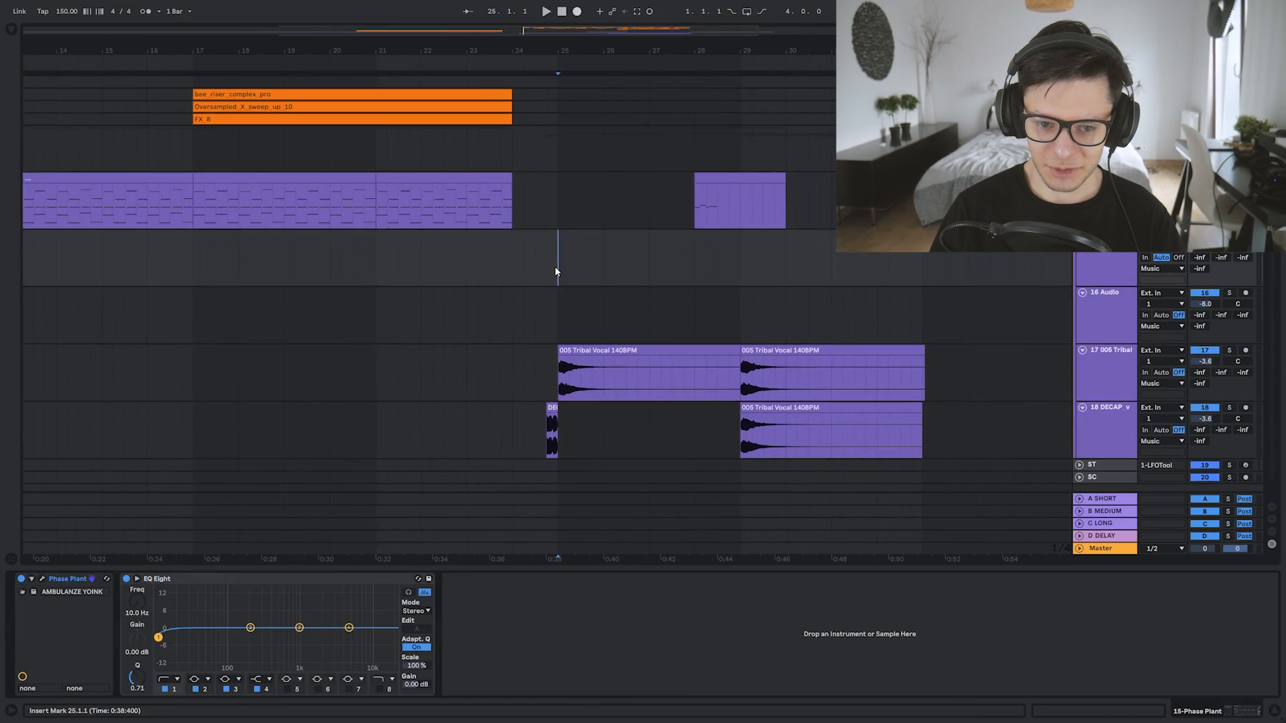
{"action": "left_click", "coordinate": [549, 266]}
- Browse Phase Plant's user presets, load FM VOCAL, and close the plug-in window
{"action": "key", "text": "space"}
{"action": "scroll", "coordinate": [550, 264], "scroll_direction": "up", "scroll_amount": 3}
{"action": "scroll", "coordinate": [726, 253], "scroll_direction": "down", "scroll_amount": 3}
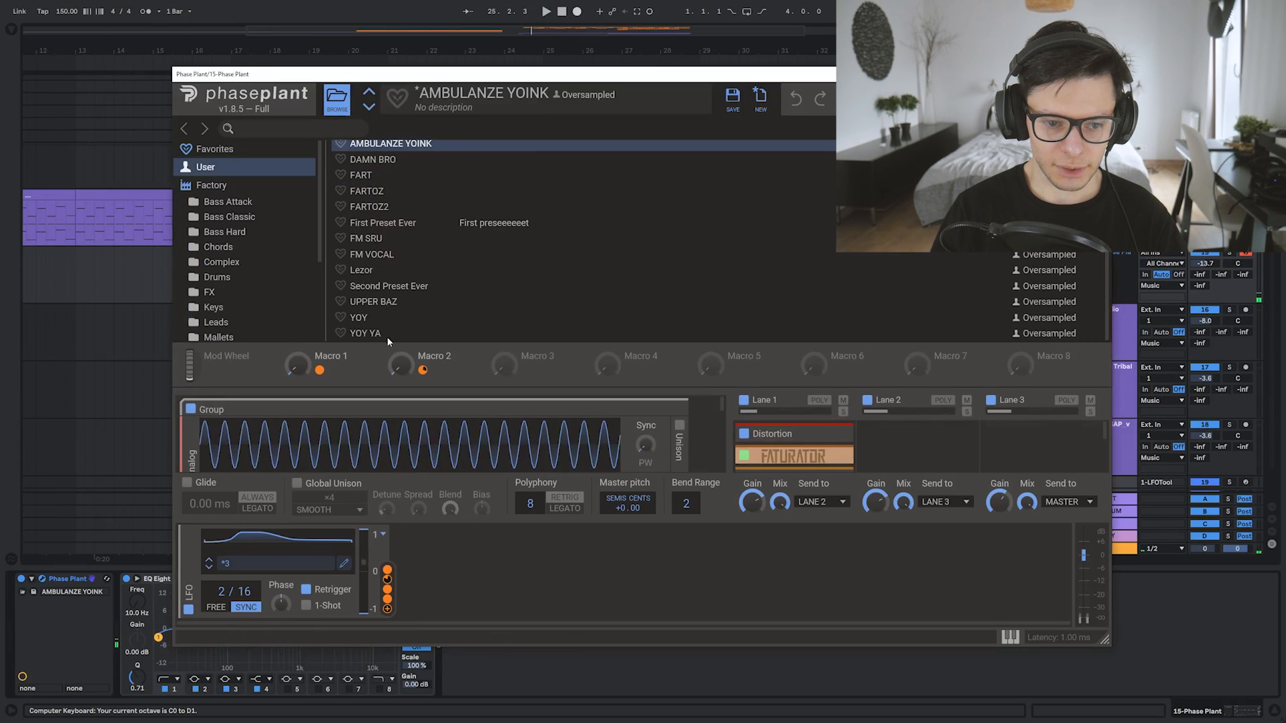
{"action": "scroll", "coordinate": [416, 296], "scroll_direction": "up", "scroll_amount": 3}
{"action": "double_click", "coordinate": [372, 208]}
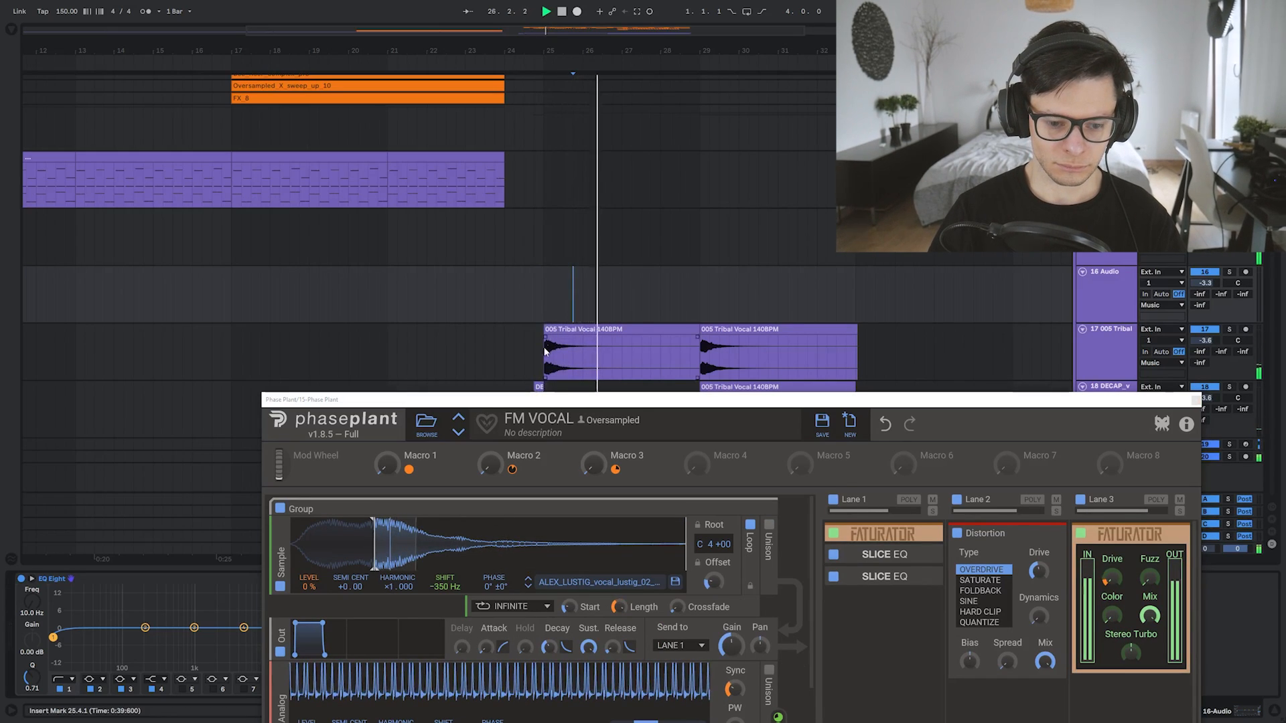
{"action": "left_click", "coordinate": [1196, 400]}
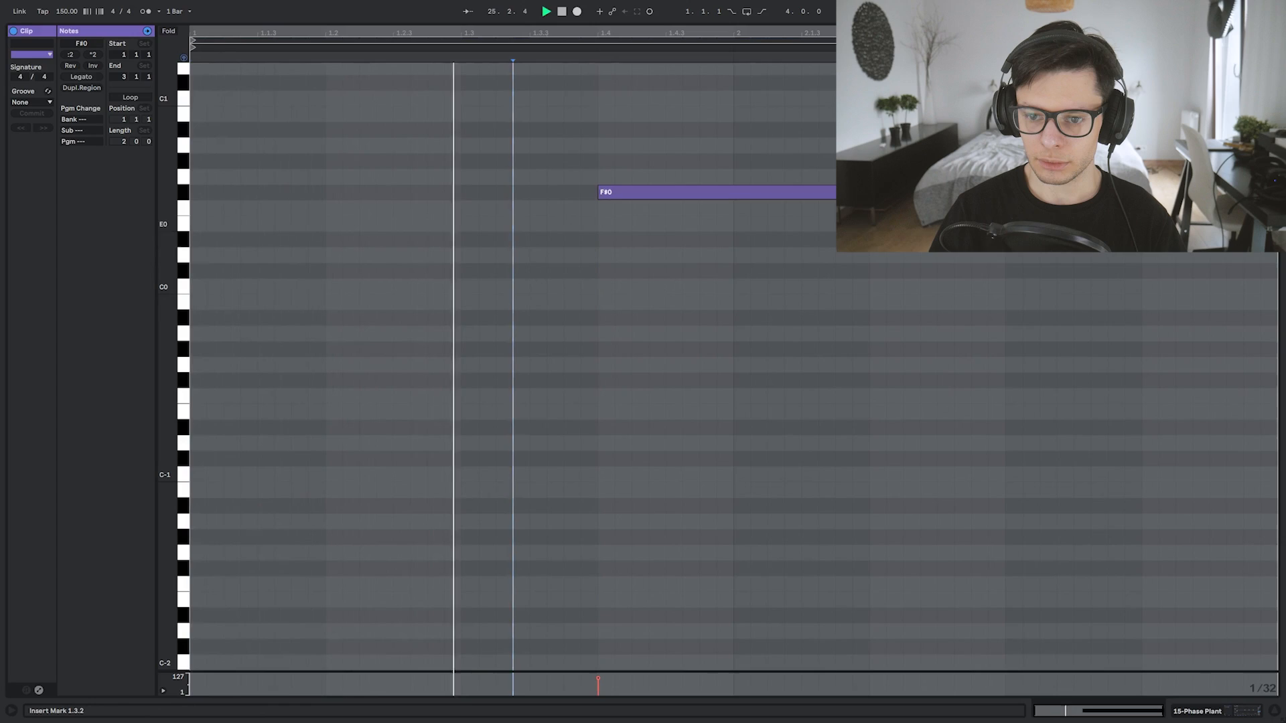
- Return from the note editor to the device view and extend the Phase Plant clip's end from bar 27 to bar 29
{"action": "key", "text": "shift+Tab"}
{"action": "scroll", "coordinate": [631, 273], "scroll_direction": "up", "scroll_amount": 1}
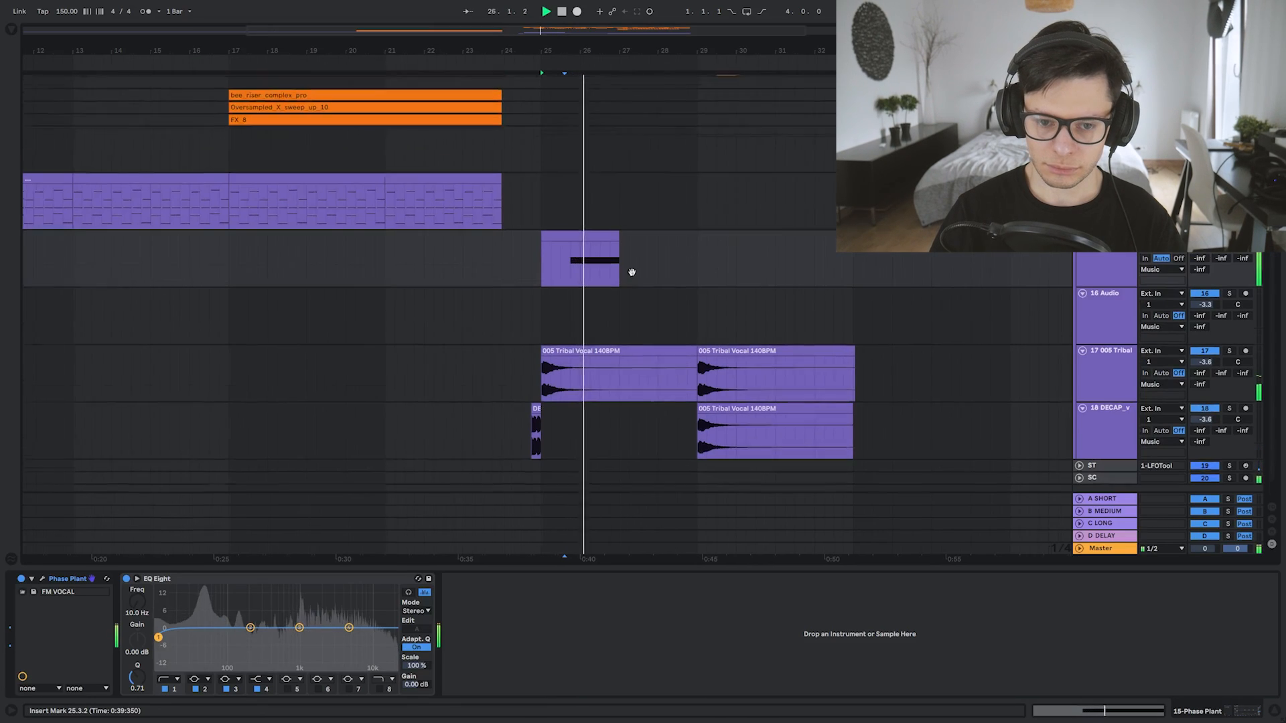
{"action": "left_click_drag", "start_coordinate": [615, 242], "coordinate": [696, 246]}
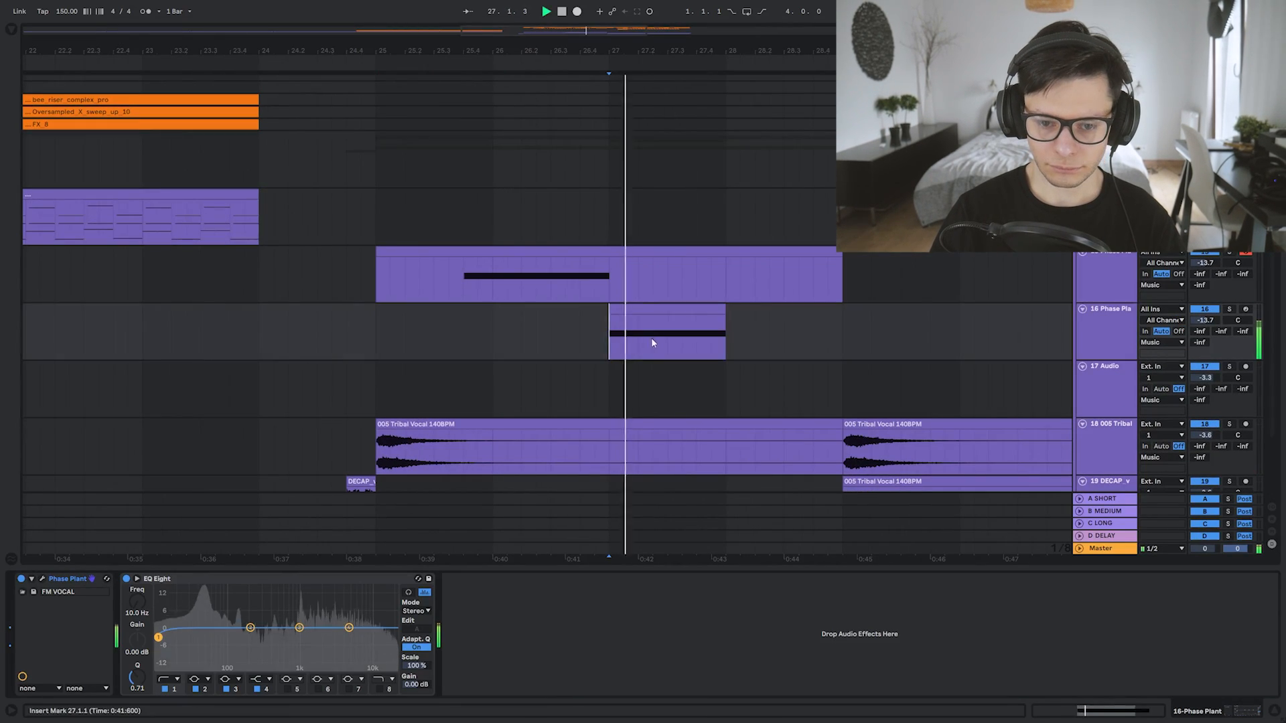
{"action": "left_click_drag", "start_coordinate": [653, 342], "coordinate": [913, 322]}
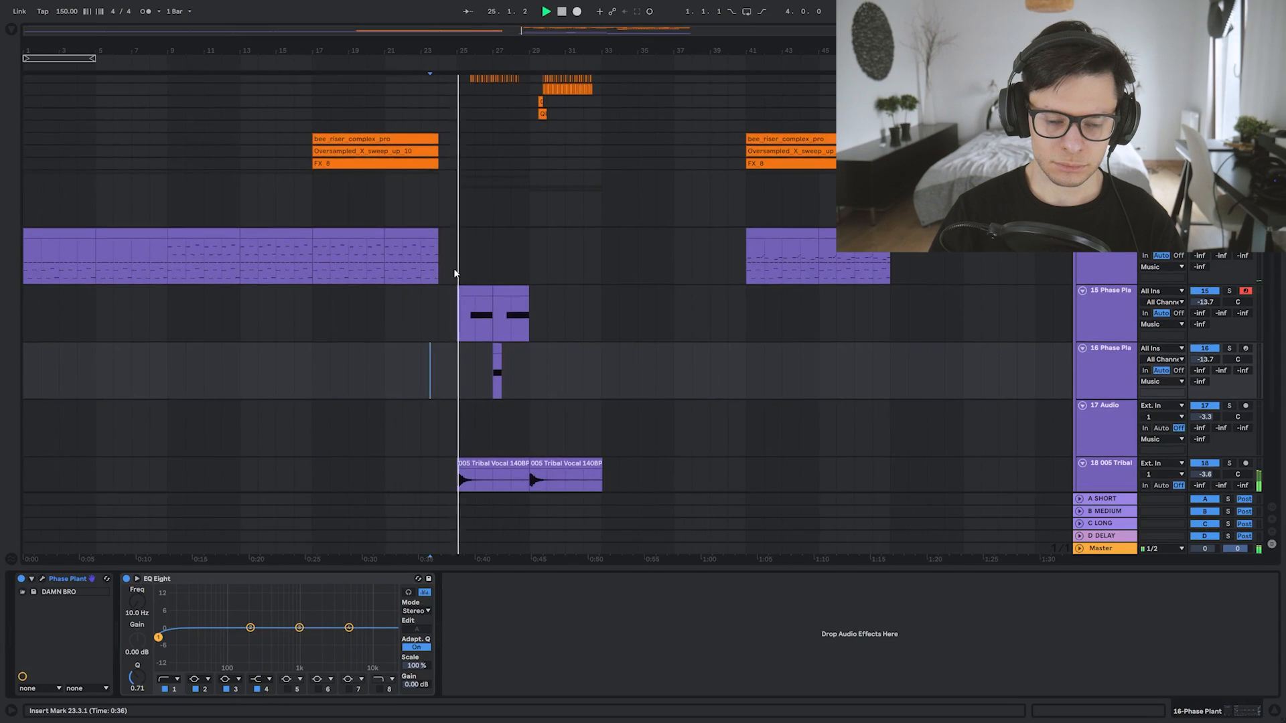
{"action": "scroll", "coordinate": [456, 271], "scroll_direction": "up", "scroll_amount": 5}
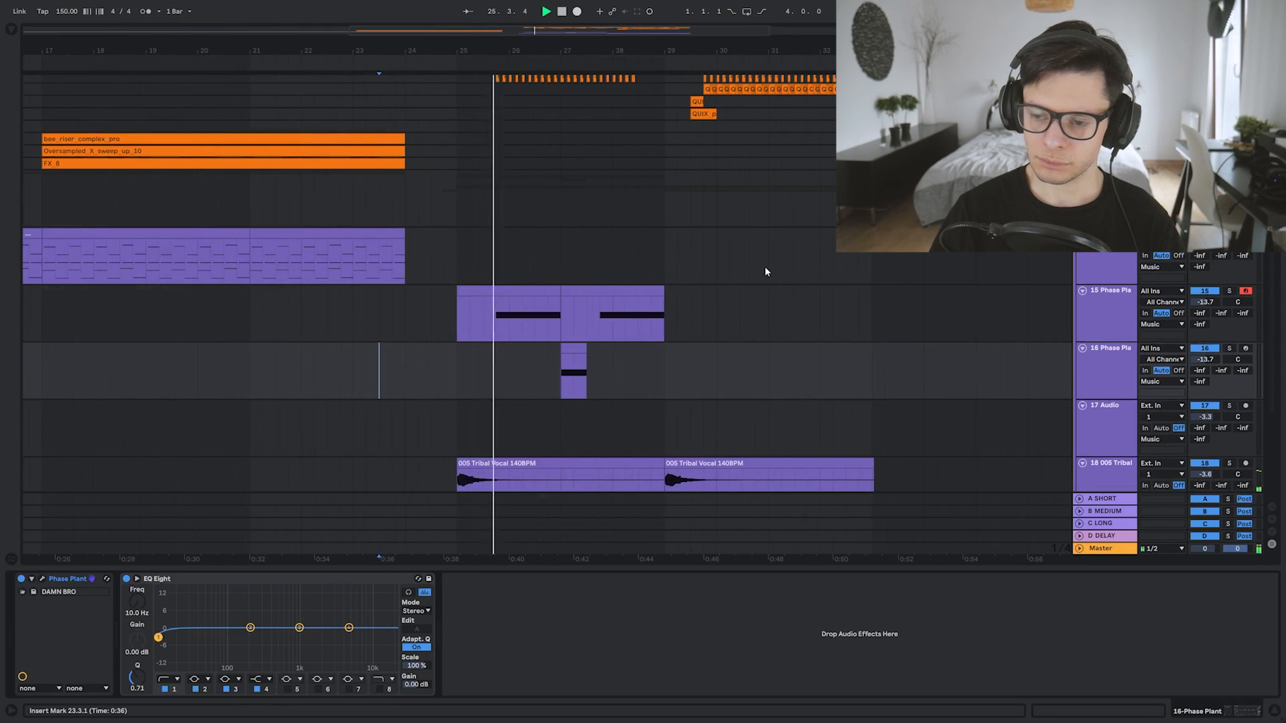
- Audition the imported Serum tracks in solo, including the PLUCK - Lush track around bar 57
{"action": "left_click", "coordinate": [579, 323]}
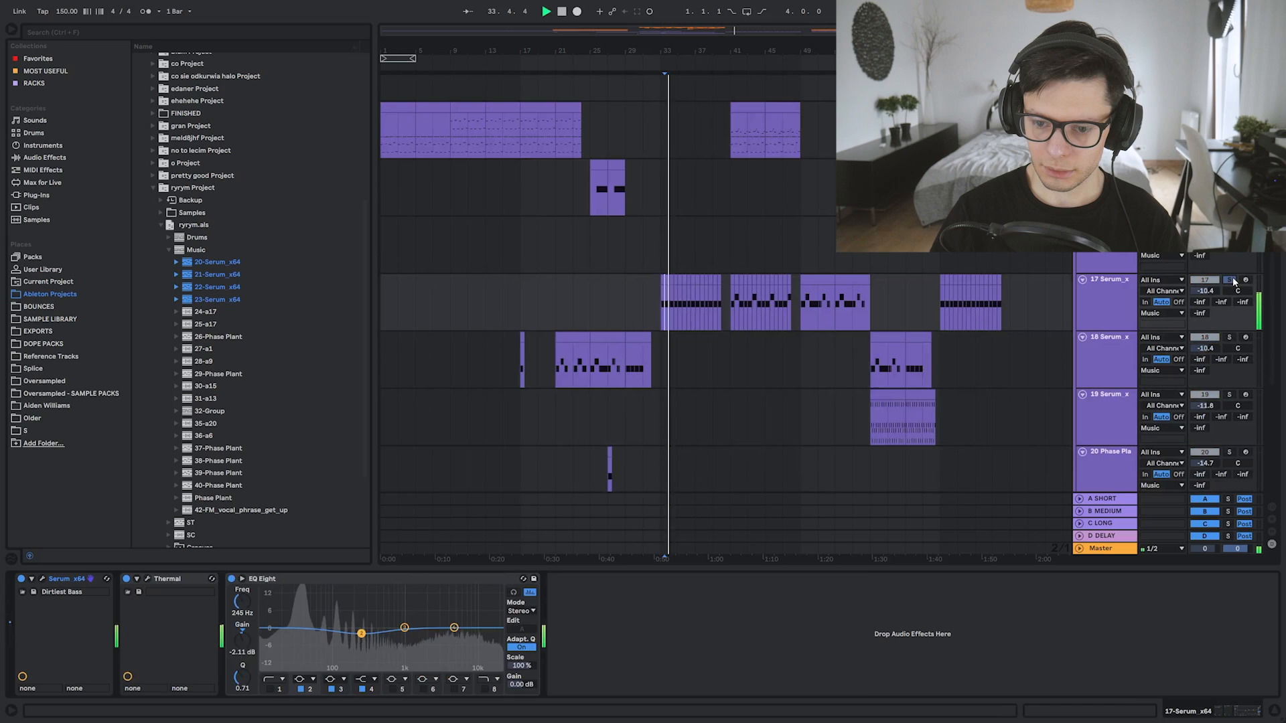
{"action": "left_click", "coordinate": [902, 343]}
{"action": "key", "text": "space"}
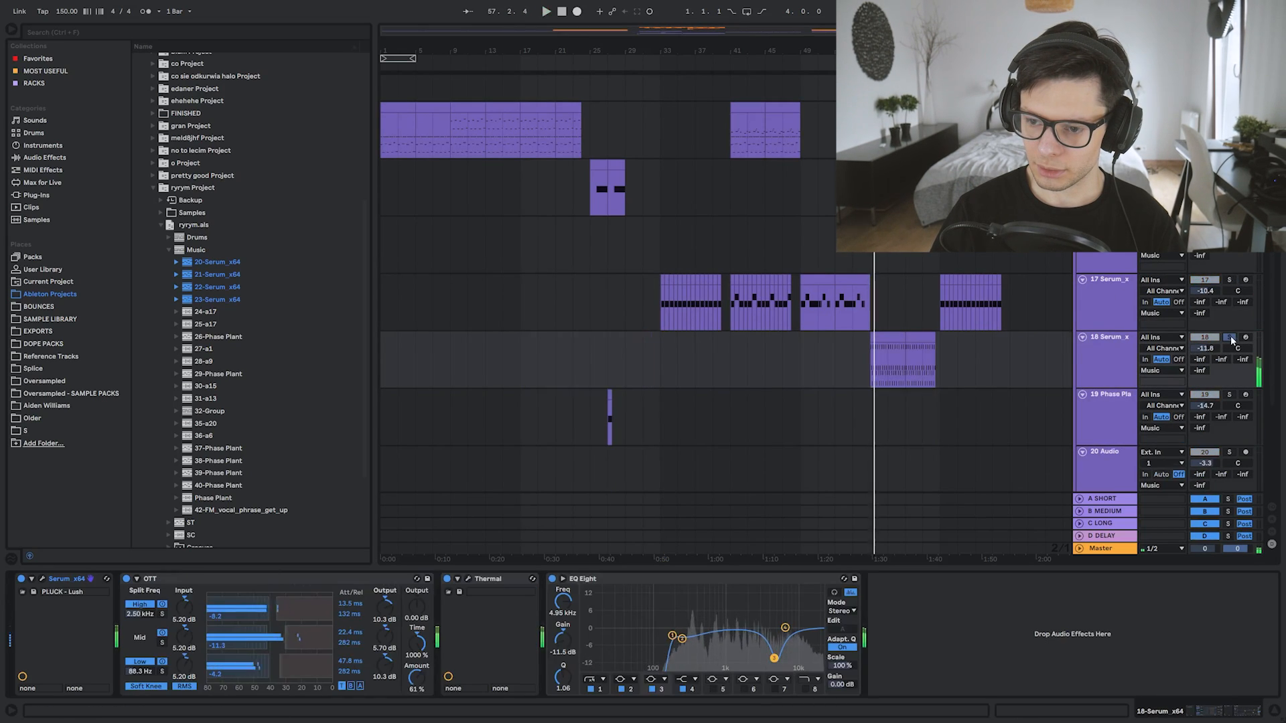
{"action": "key", "text": "space"}
{"action": "left_click", "coordinate": [1231, 339]}
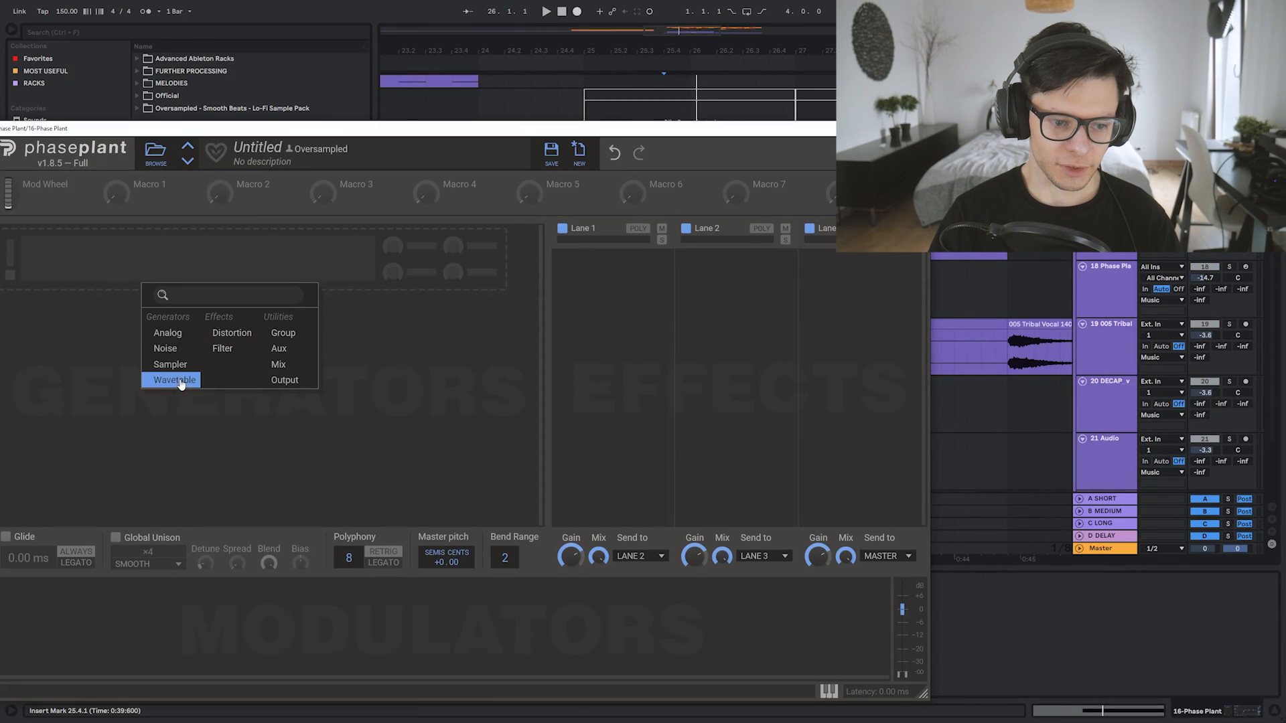
- Add a Wavetable generator and an LFO modulator to the empty Phase Plant patch
{"action": "left_click", "coordinate": [175, 380]}
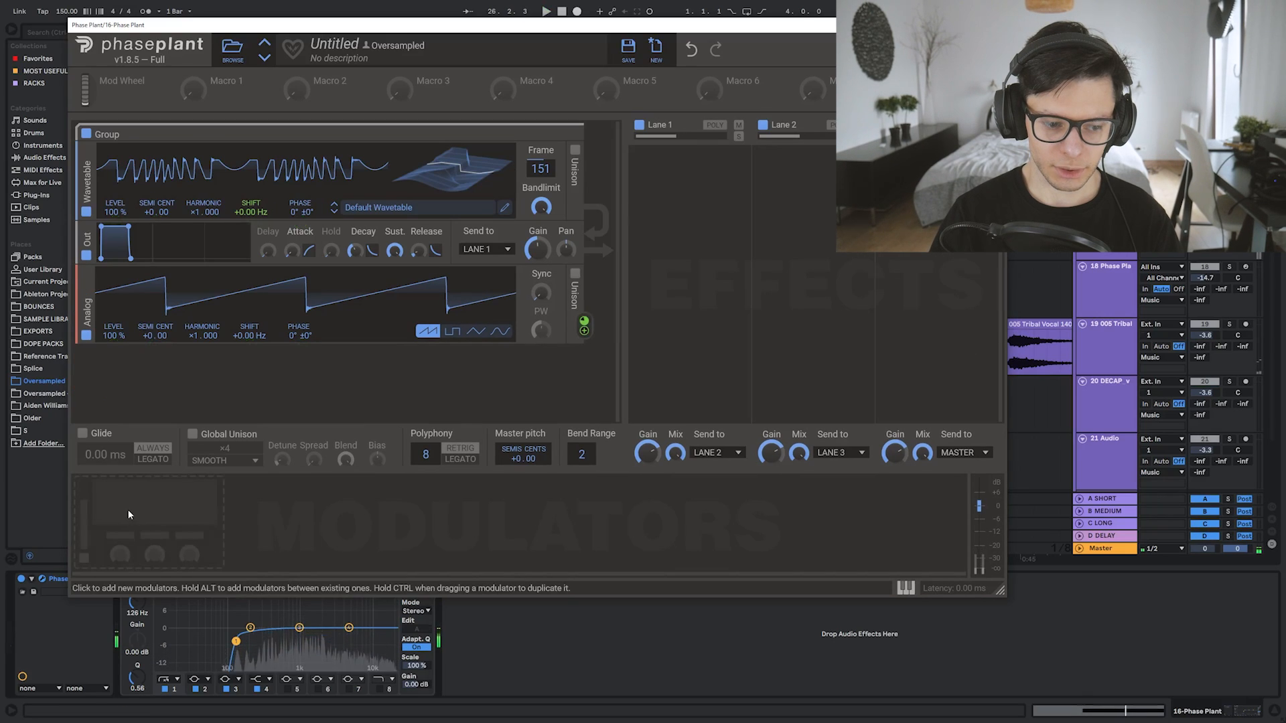
{"action": "left_click", "coordinate": [130, 514]}
{"action": "left_click", "coordinate": [132, 552]}
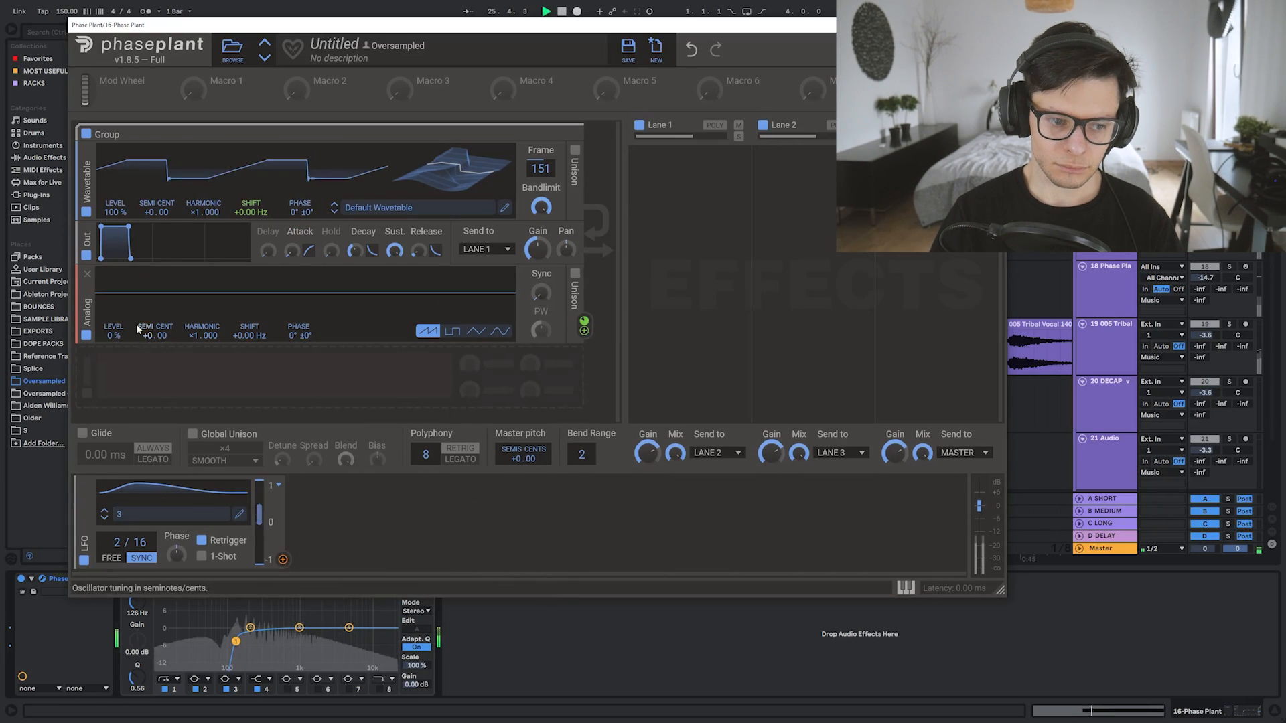
- Modulate the Analog and Wavetable levels with the LFO at 100 % and set the Wavetable level to 0 %
{"action": "key", "text": "space"}
{"action": "mouse_move", "coordinate": [114, 337]}
{"action": "left_mouse_down"}
{"action": "mouse_move", "coordinate": [115, 281]}
{"action": "mouse_move", "coordinate": [115, 336]}
{"action": "left_mouse_up"}
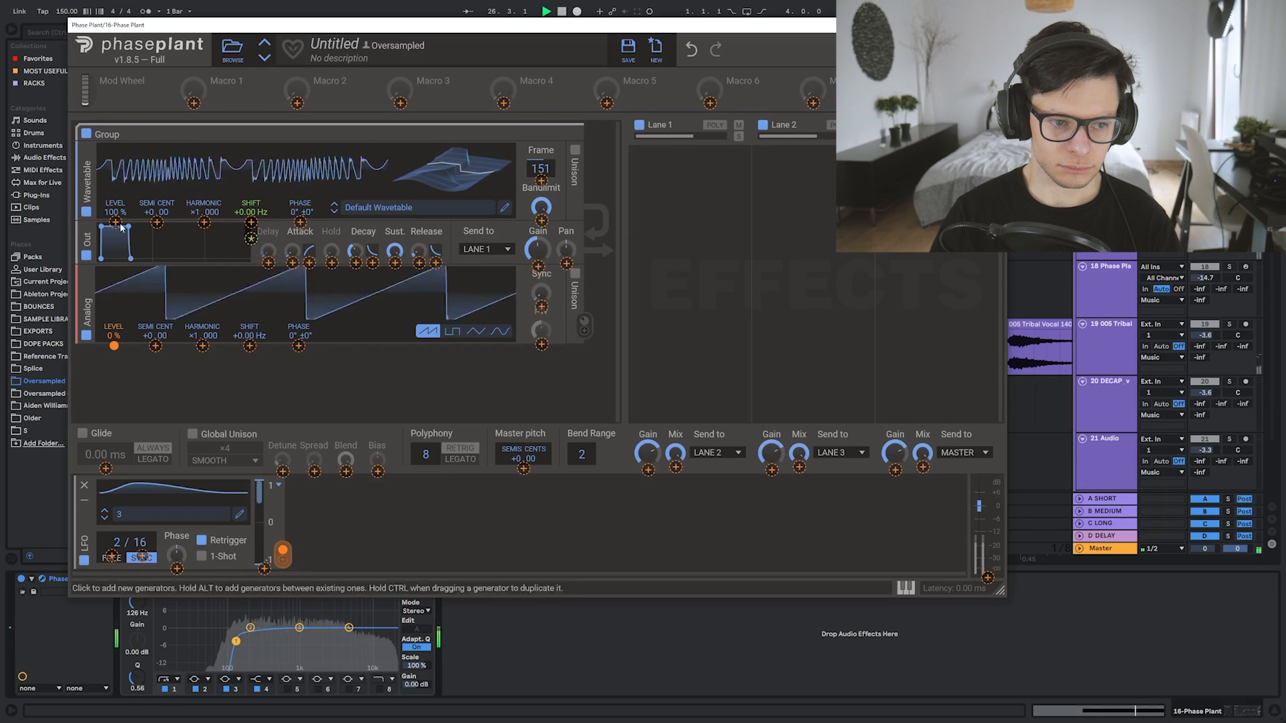
{"action": "left_click_drag", "start_coordinate": [115, 221], "coordinate": [115, 288]}
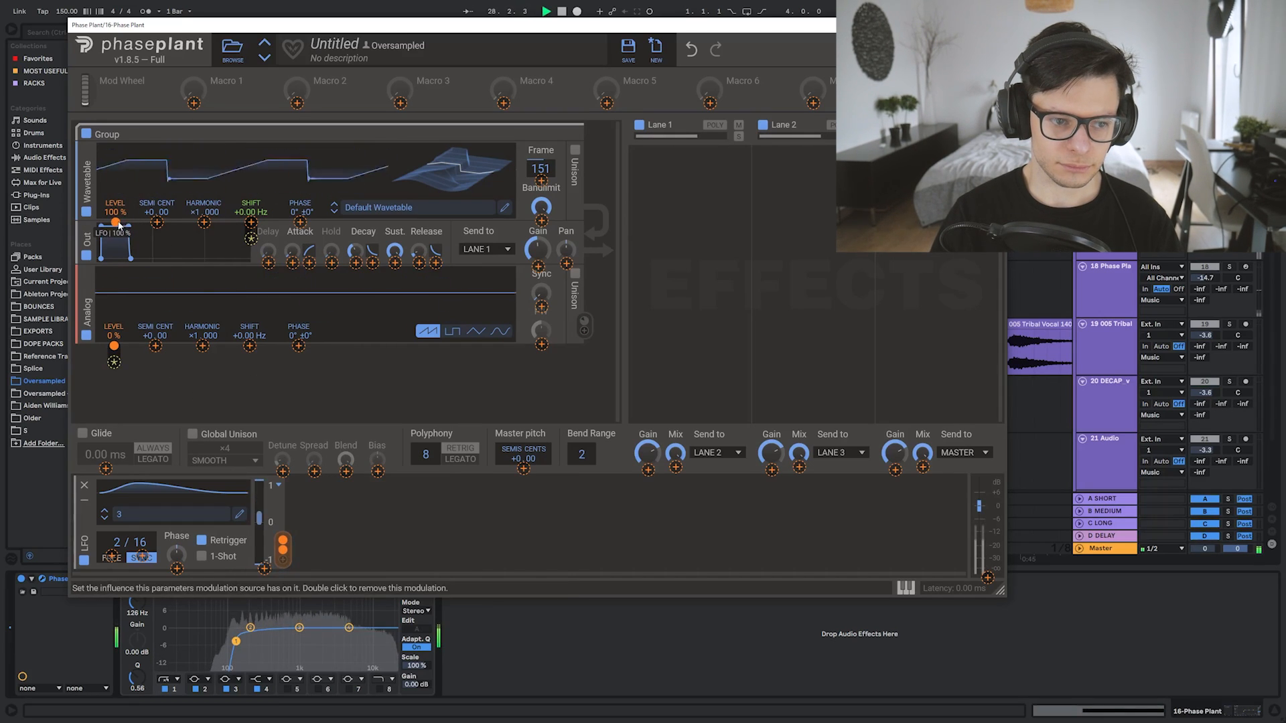
{"action": "key", "text": "space"}
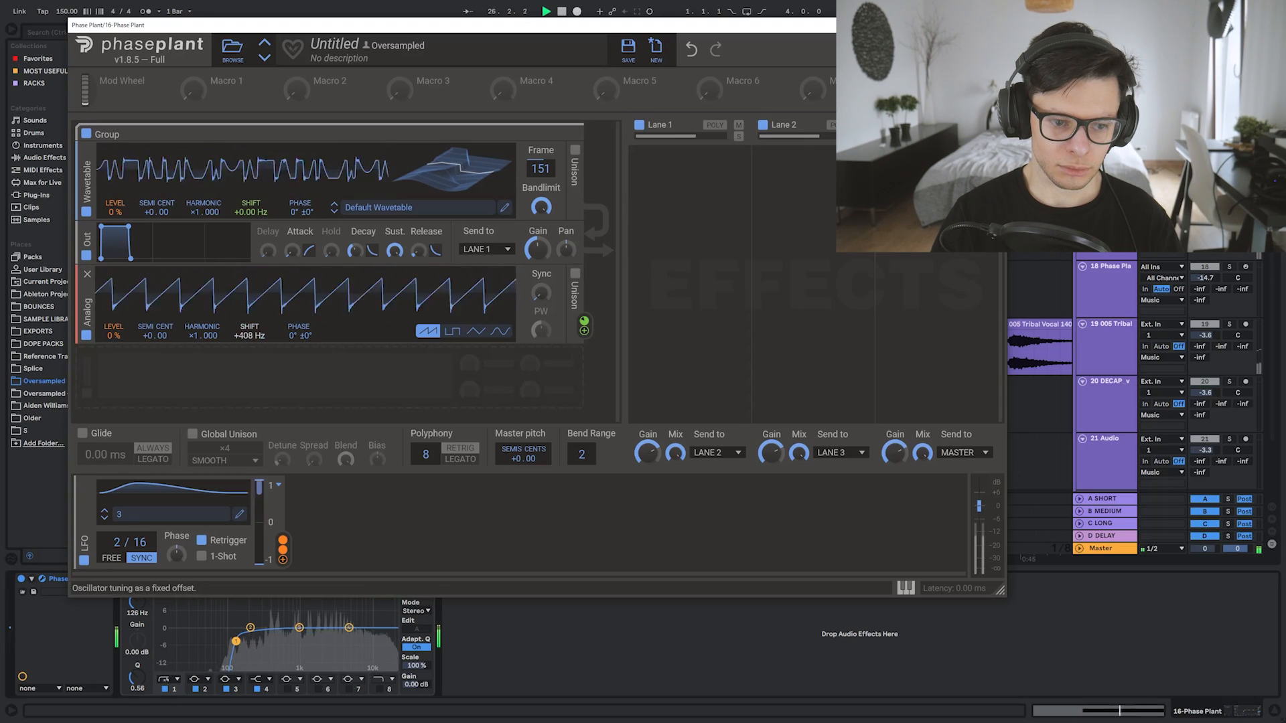
- Try a raised frequency shift on the Analog oscillator during playback and reset it to 0 Hz
{"action": "left_click_drag", "start_coordinate": [251, 333], "coordinate": [249, 319]}
{"action": "key", "text": "space"}
{"action": "double_click", "coordinate": [252, 334]}
{"action": "key", "text": "space"}
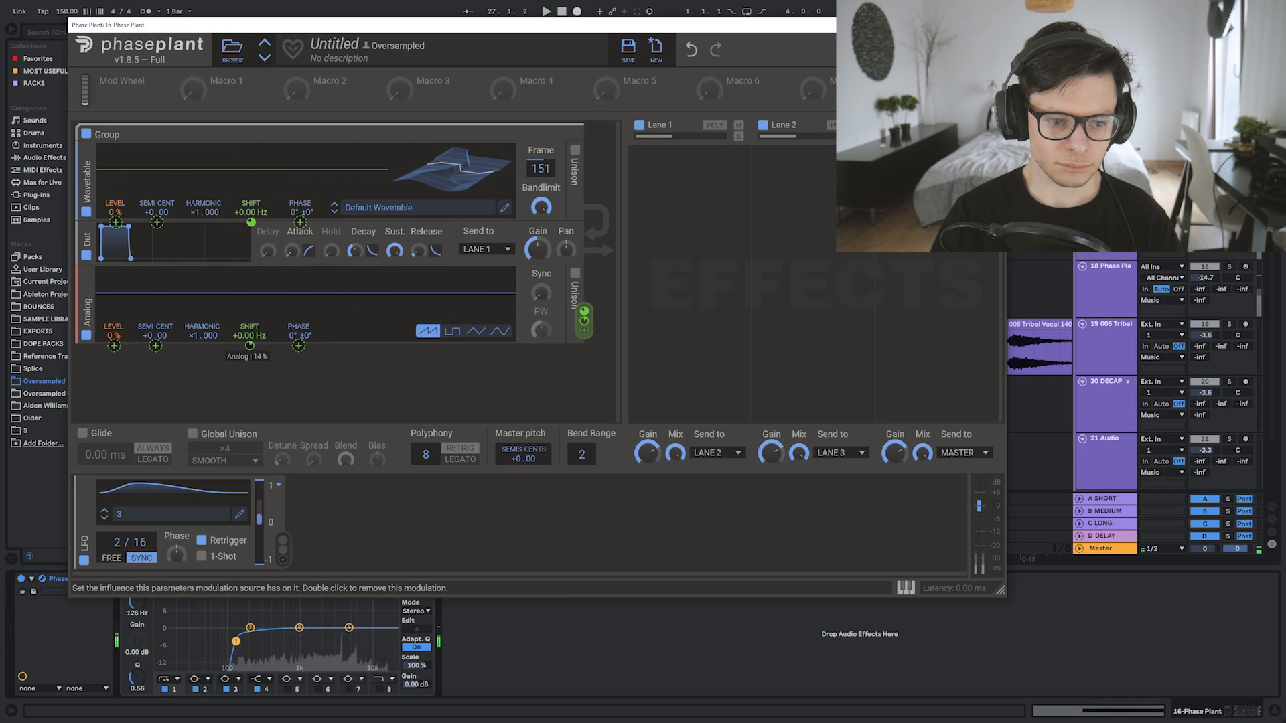
- Adjust how strongly the Analog source modulates the Analog oscillator's frequency shift while auditioning the sound
{"action": "key", "text": "space"}
{"action": "key", "text": "space"}
{"action": "left_click_drag", "start_coordinate": [249, 336], "coordinate": [250, 331]}
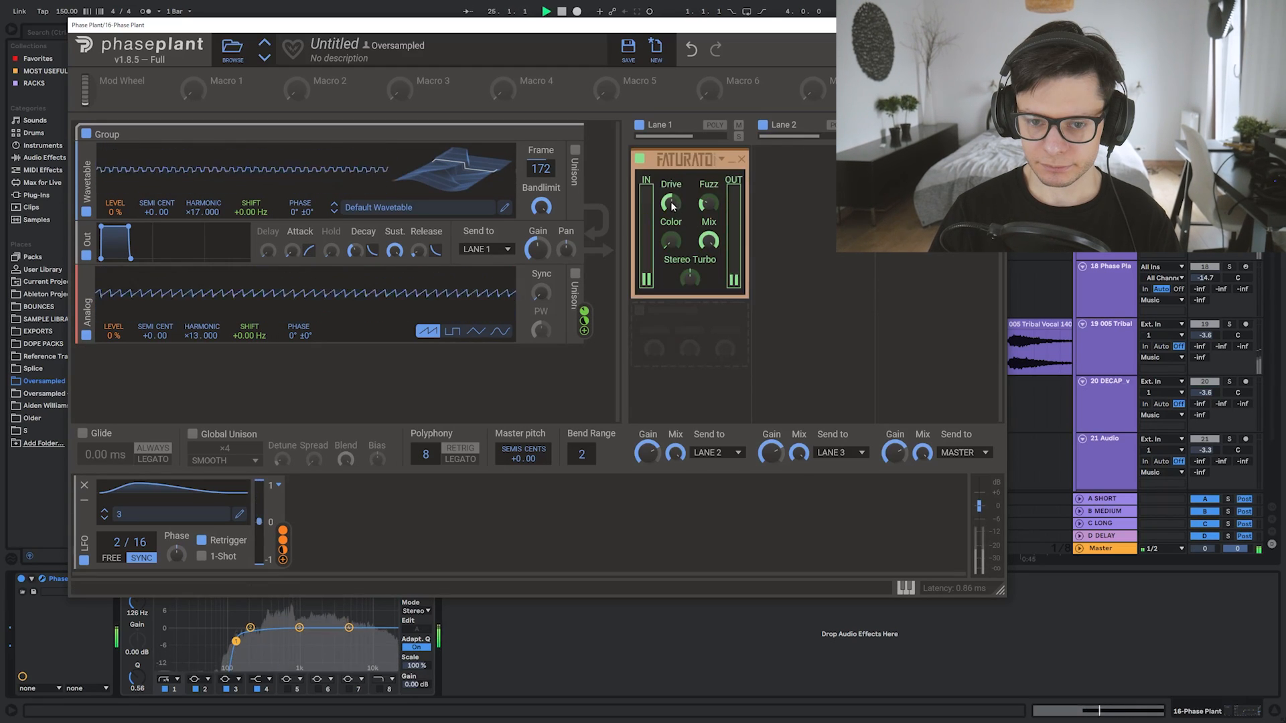
- Try a Frequency Shifter after the Faturator in Lane 1
{"action": "left_click", "coordinate": [691, 346]}
{"action": "left_click", "coordinate": [820, 436]}
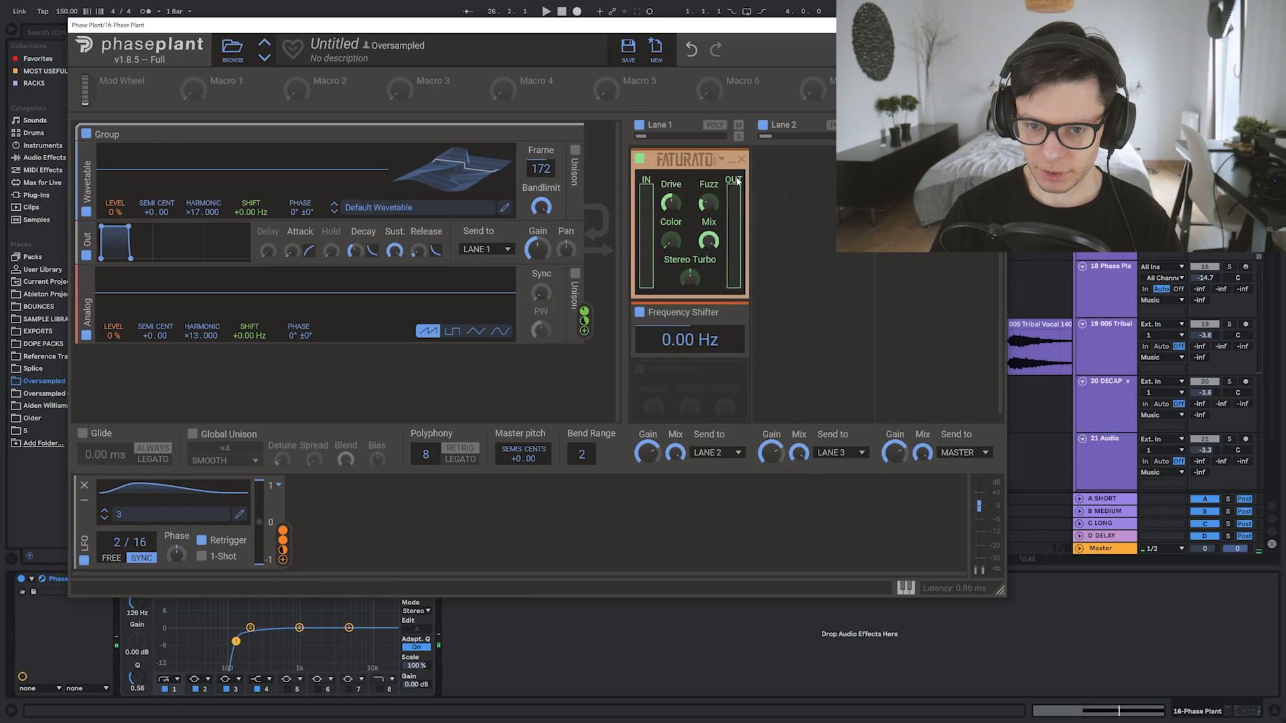
- Add a Formant Filter after the Faturator in Lane 1, audition it, and collapse both effects
{"action": "left_click", "coordinate": [733, 158]}
{"action": "left_click", "coordinate": [705, 204]}
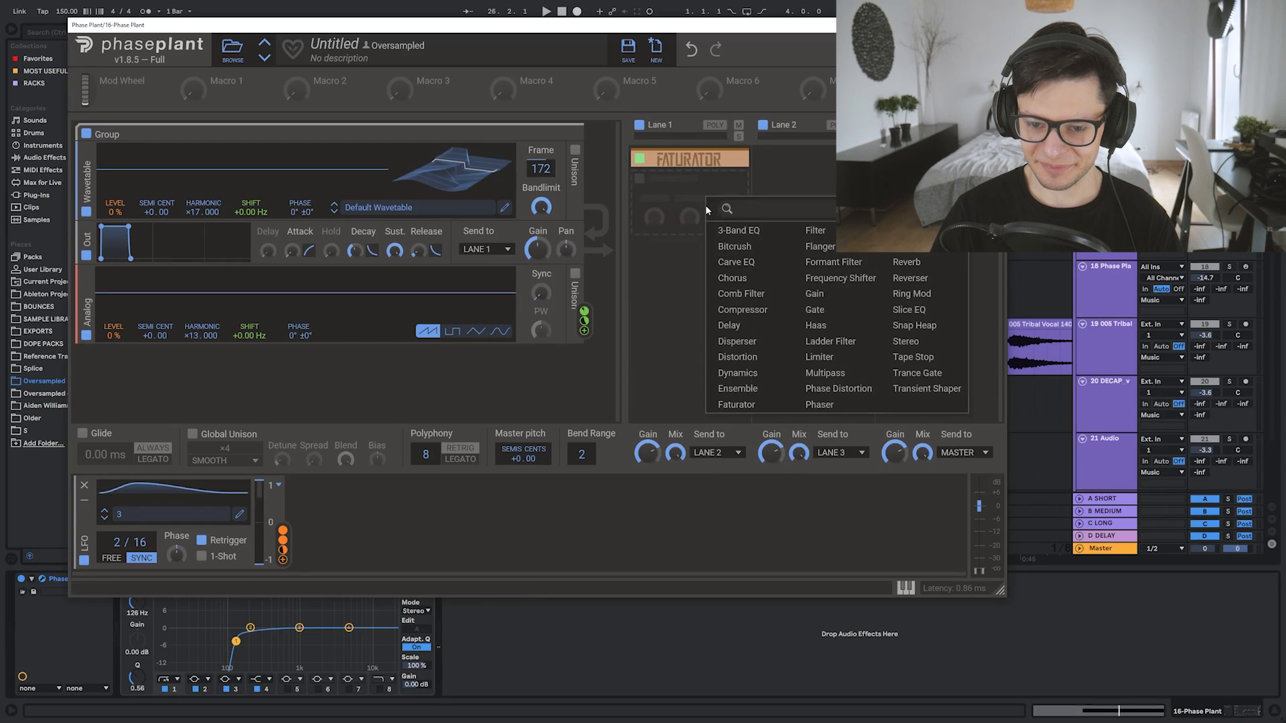
{"action": "left_click", "coordinate": [836, 262]}
{"action": "key", "text": "space"}
{"action": "key", "text": "space"}
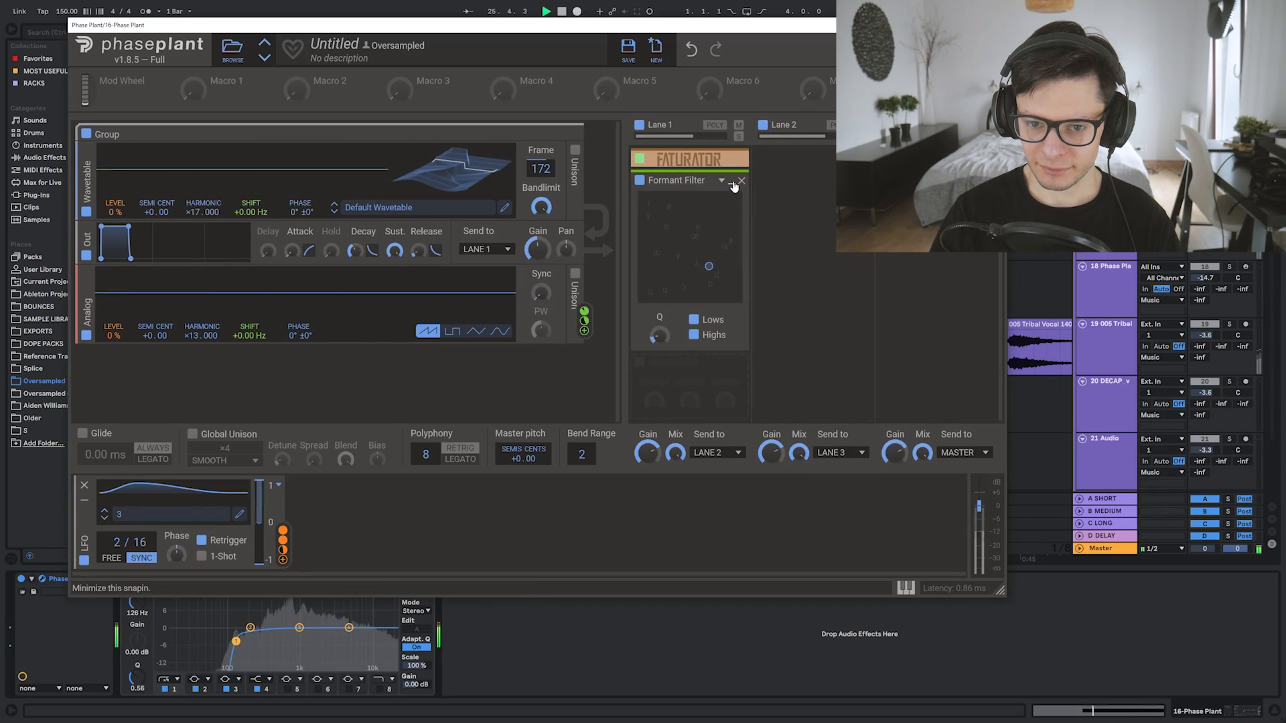
{"action": "left_click", "coordinate": [732, 181]}
- Try a Bitcrush after the Formant Filter, audition it, and collapse it
{"action": "left_click", "coordinate": [704, 201]}
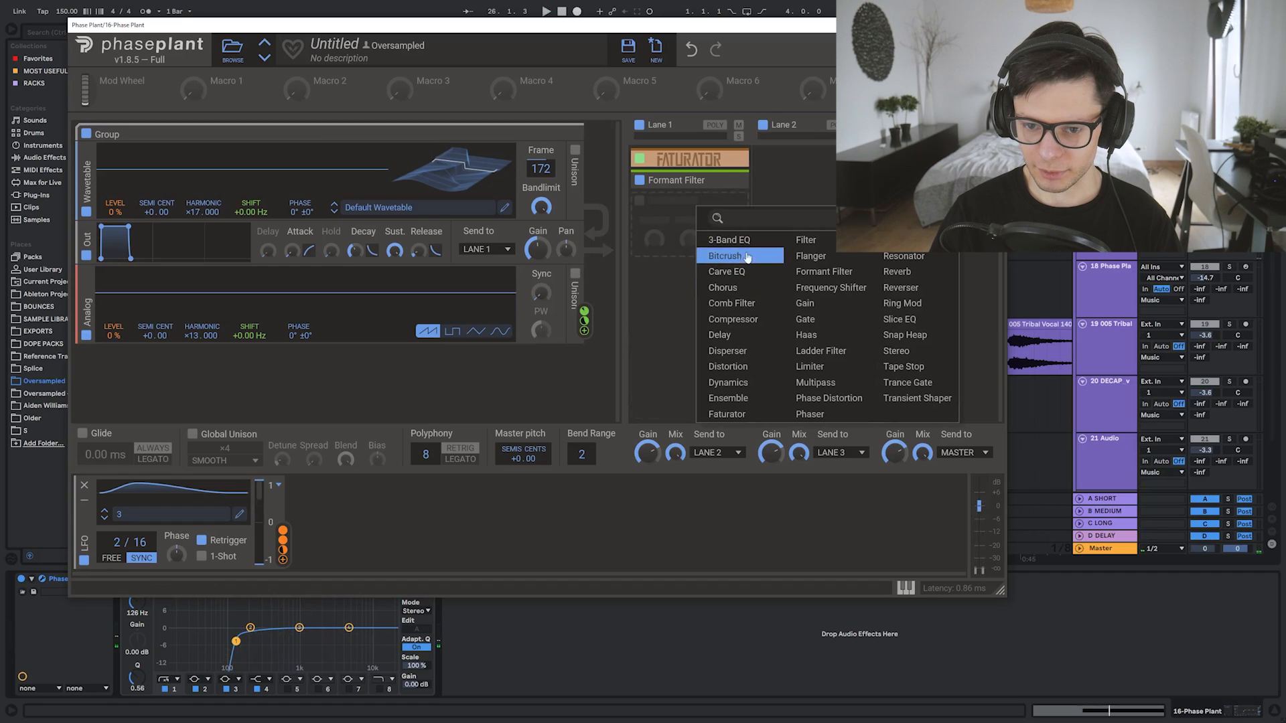
{"action": "left_click", "coordinate": [726, 256]}
{"action": "key", "text": "space"}
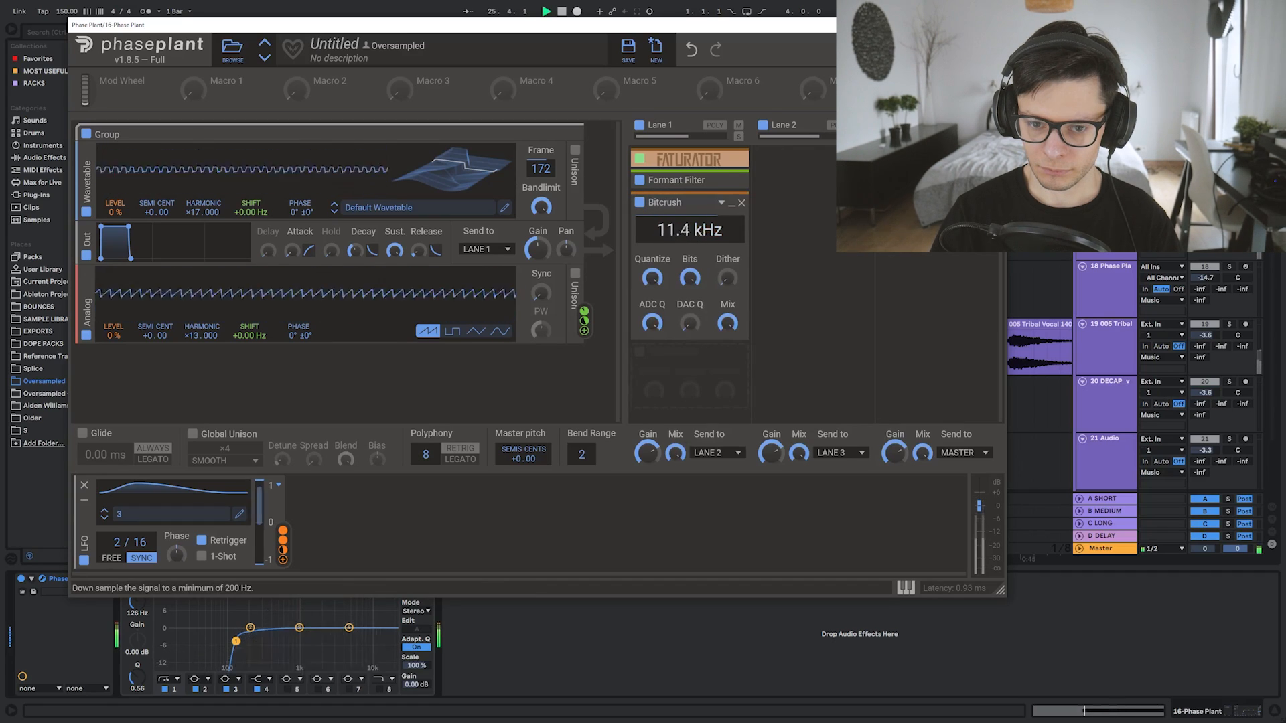
{"action": "key", "text": "space"}
{"action": "left_click", "coordinate": [732, 202]}
- Add a Resonator to the end of Lane 1 and audition it
{"action": "left_click", "coordinate": [703, 223]}
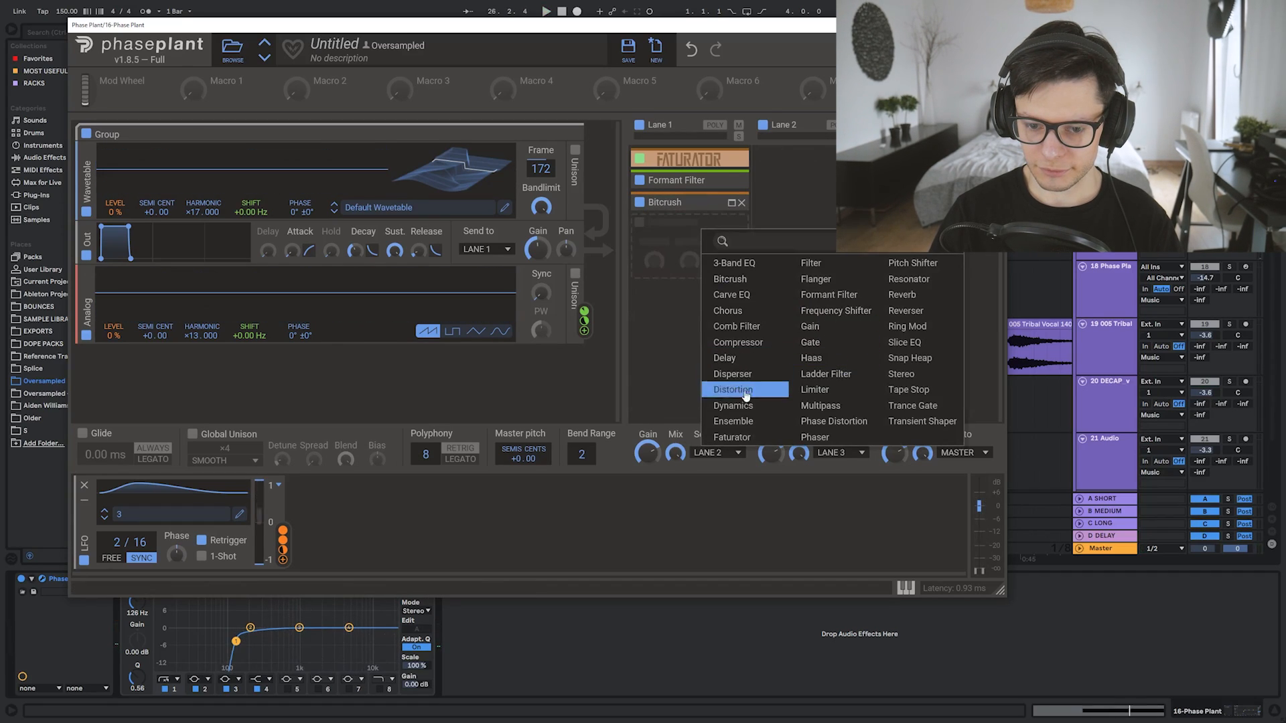
{"action": "left_click", "coordinate": [908, 279]}
{"action": "key", "text": "space"}
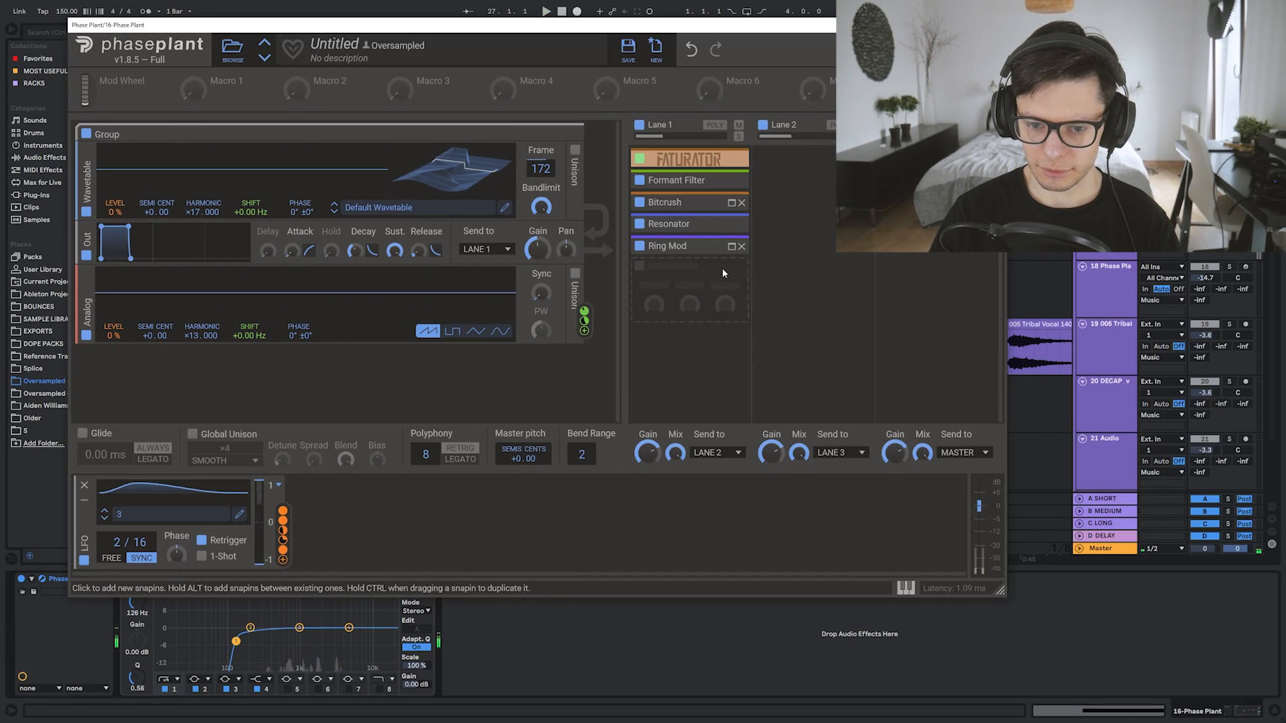
- Add a Comb Filter to Lane 1 and compare the sound by toggling the Formant Filter and Faturator
{"action": "left_click", "coordinate": [702, 276]}
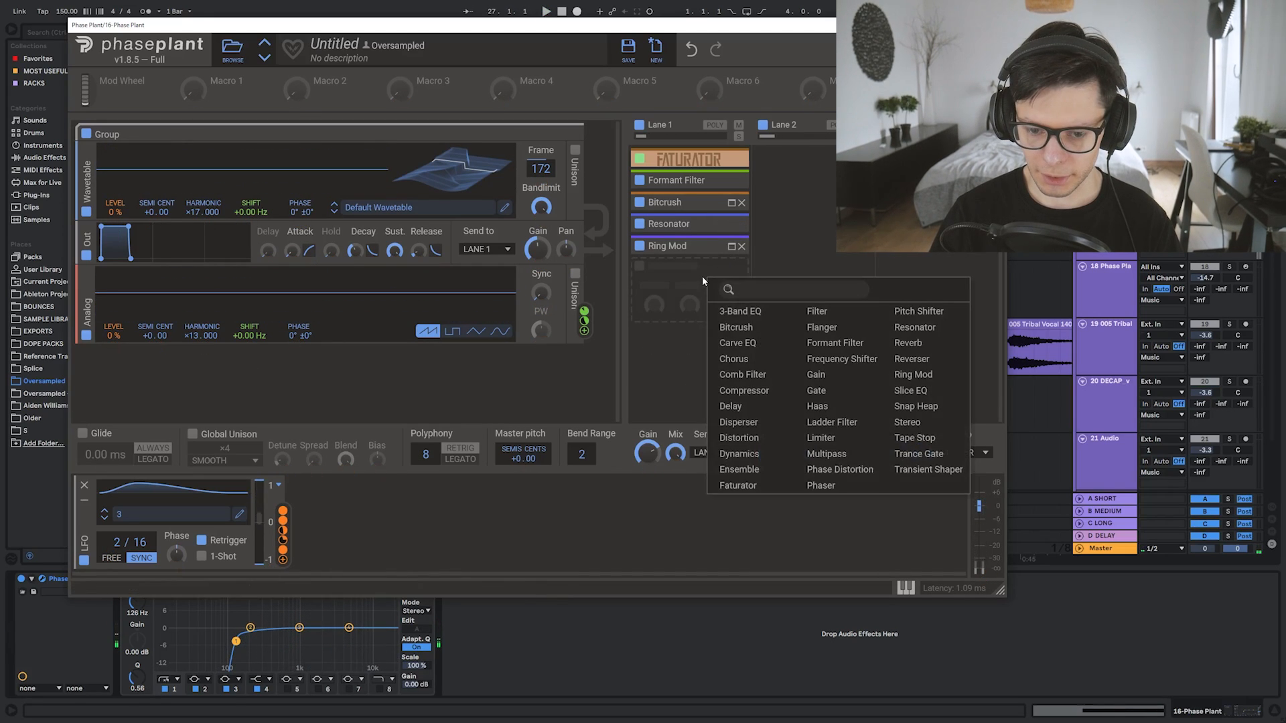
{"action": "left_click", "coordinate": [760, 362]}
{"action": "left_click", "coordinate": [639, 181]}
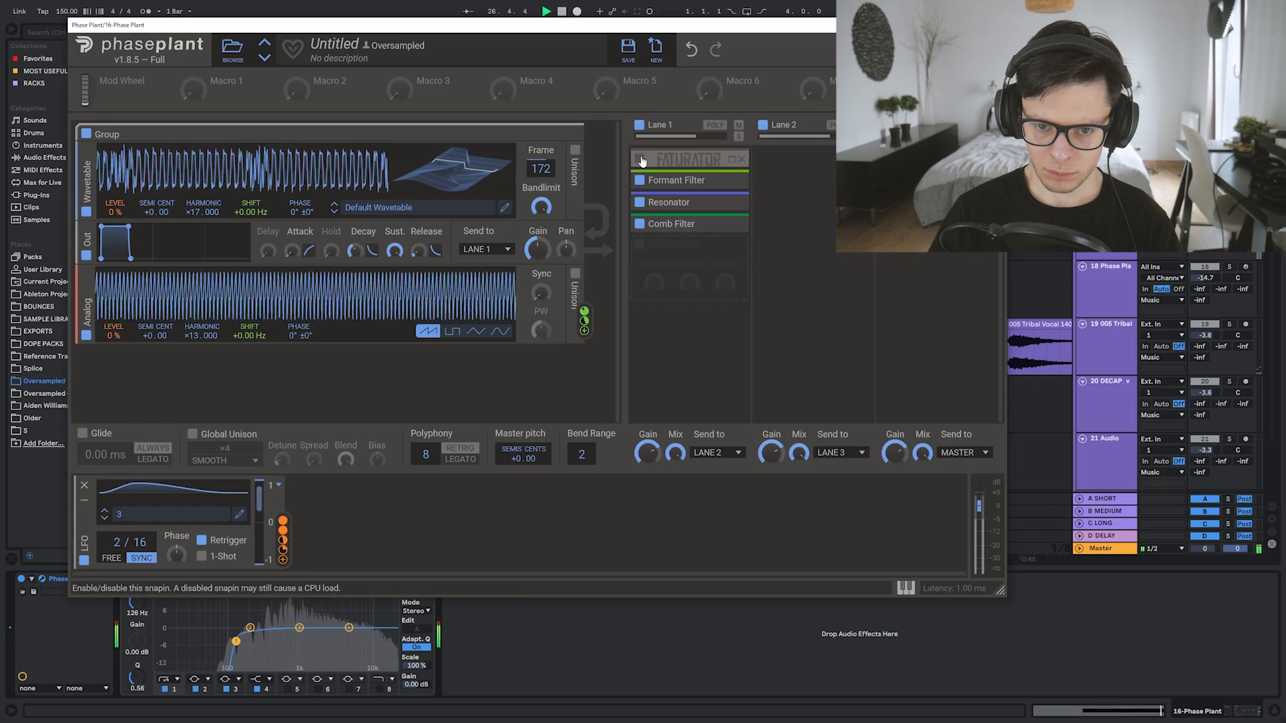
{"action": "left_click", "coordinate": [640, 161]}
- Add a Filter after the Comb Filter in Lane 1 and audition the patch
{"action": "left_click", "coordinate": [698, 268]}
{"action": "left_click", "coordinate": [748, 287]}
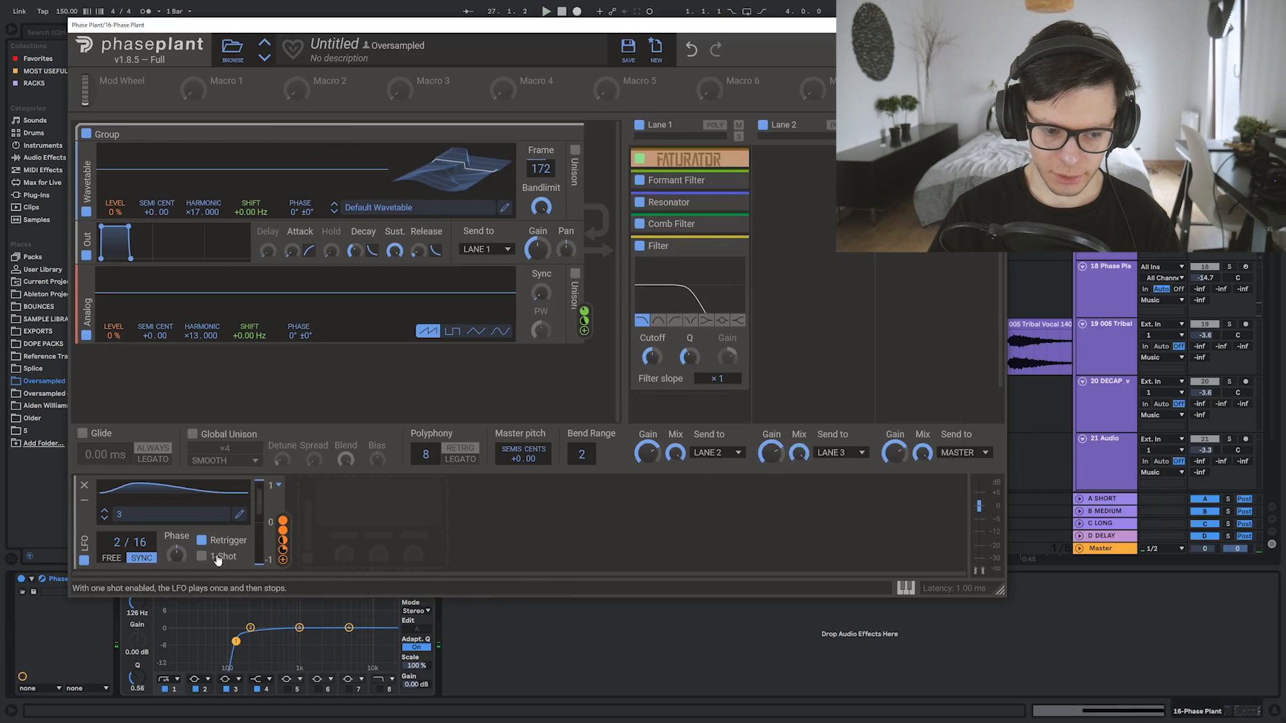
{"action": "key", "text": "space"}
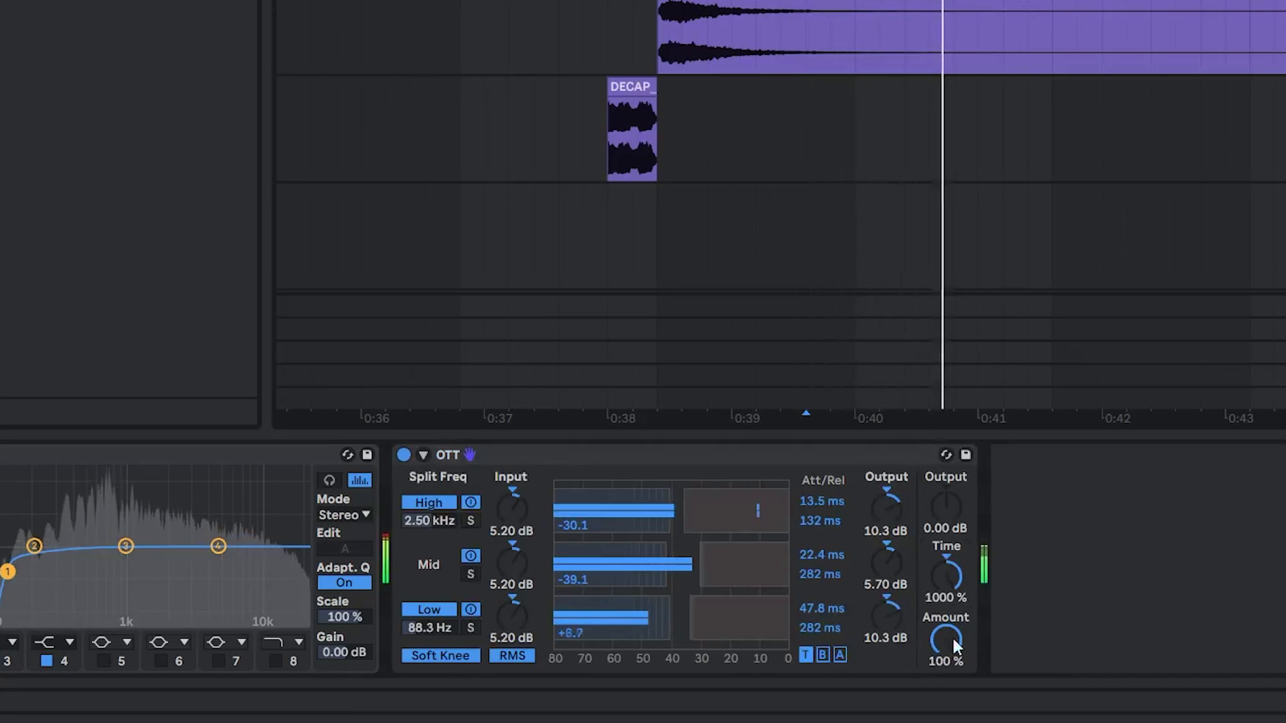
- Lower the OTT amount and switch the browser from the OTT.adv search to the Audio Effects category
{"action": "left_click_drag", "start_coordinate": [957, 647], "coordinate": [957, 703]}
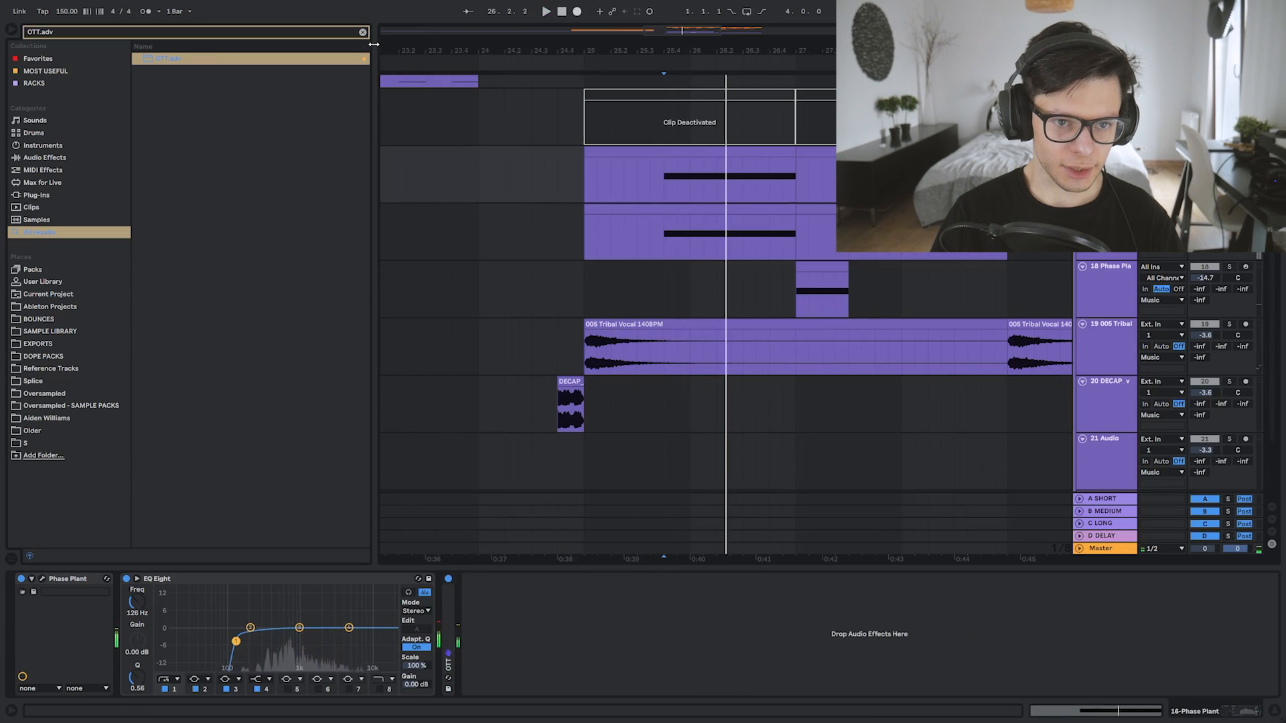
{"action": "left_click", "coordinate": [363, 32]}
{"action": "left_click", "coordinate": [56, 159]}
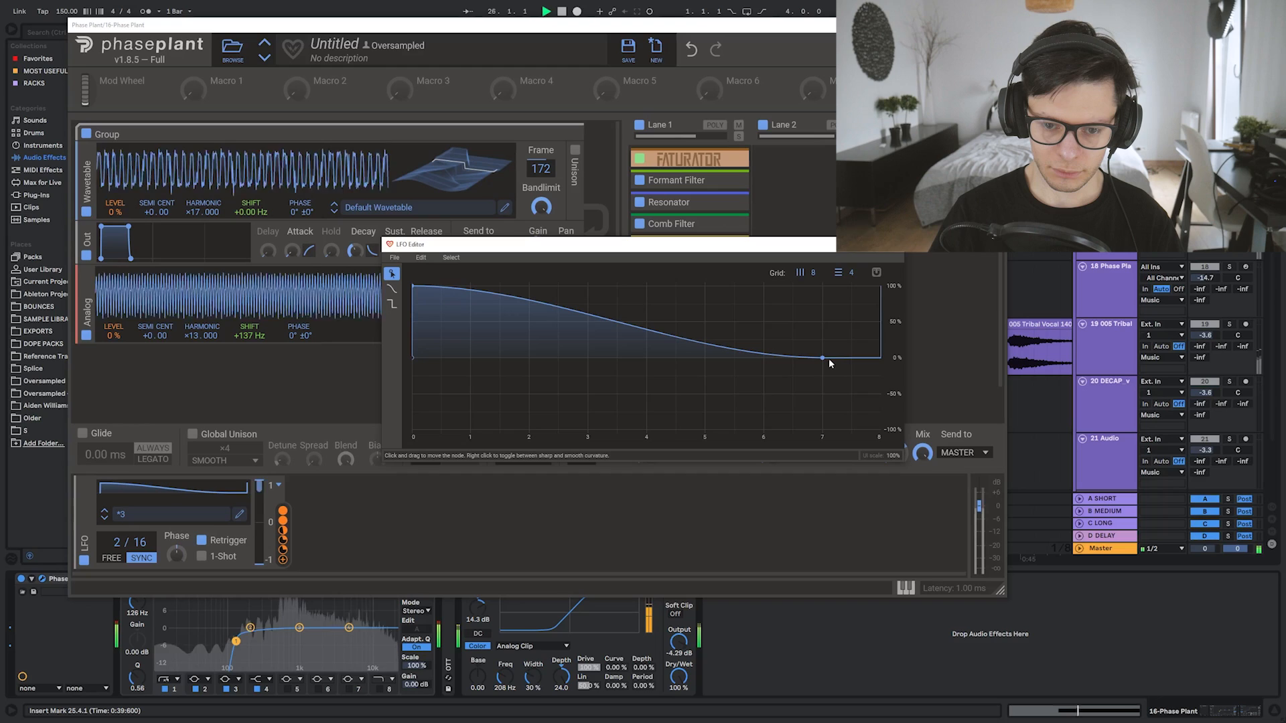
- Reshape the LFO curve into a slow rise peaking just before division 7 with a quick drop, and close its editor
{"action": "right_click", "coordinate": [824, 359]}
{"action": "left_click_drag", "start_coordinate": [825, 358], "coordinate": [871, 356]}
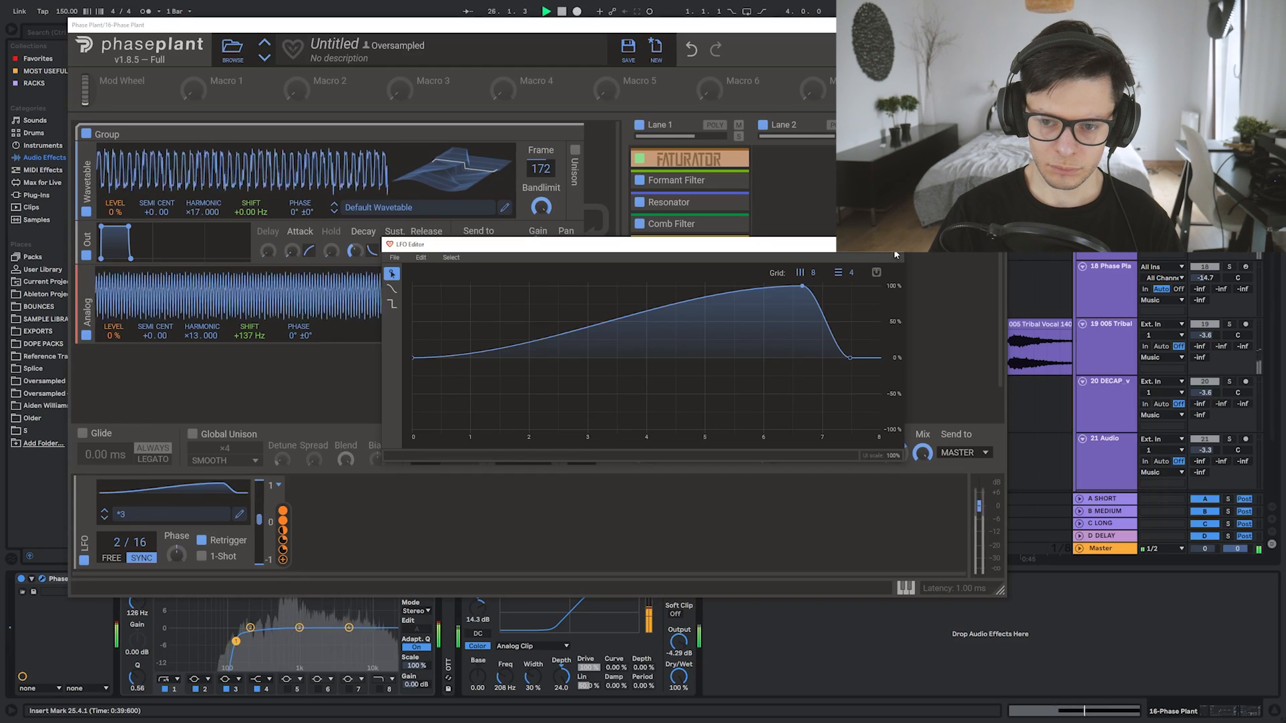
{"action": "left_click", "coordinate": [895, 247]}
{"action": "key", "text": "space"}
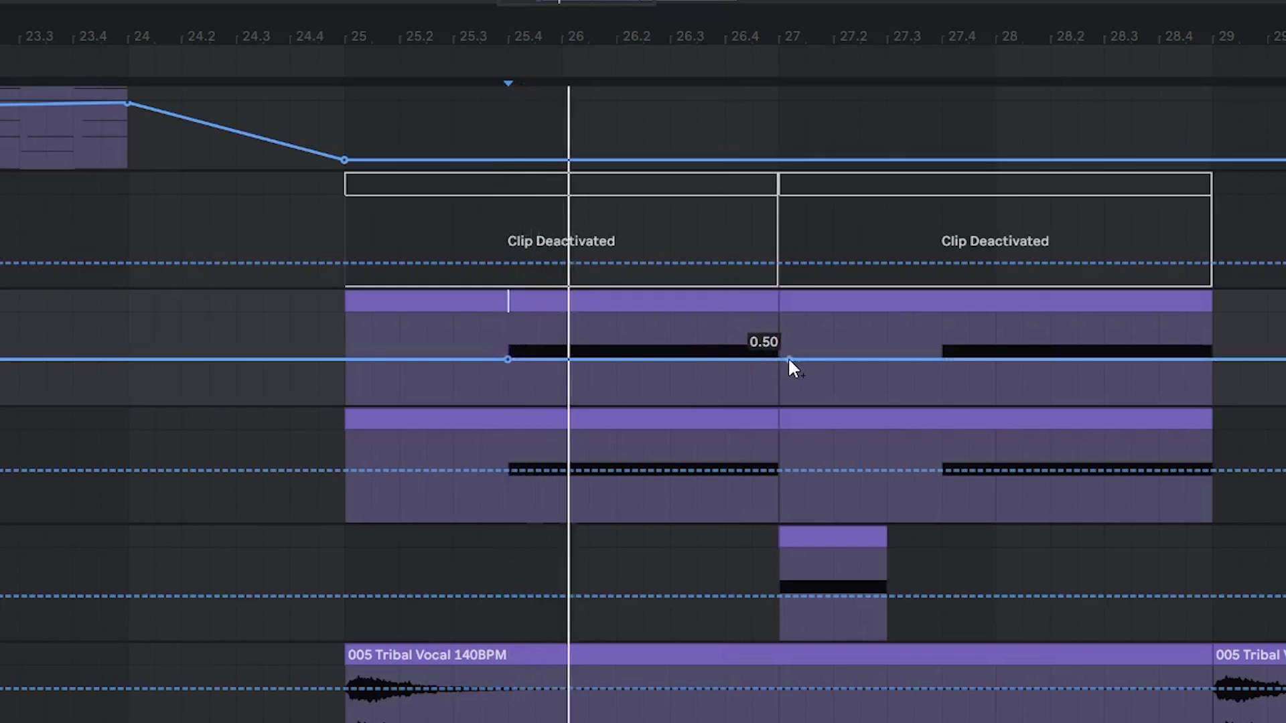
- Draw stepped pitch automation on the Phase Plant track from about 26.3 to bar 27 and play it back
{"action": "mouse_move", "coordinate": [785, 359]}
{"action": "left_mouse_down"}
{"action": "mouse_move", "coordinate": [779, 339]}
{"action": "mouse_move", "coordinate": [670, 338]}
{"action": "mouse_move", "coordinate": [670, 349]}
{"action": "left_mouse_up"}
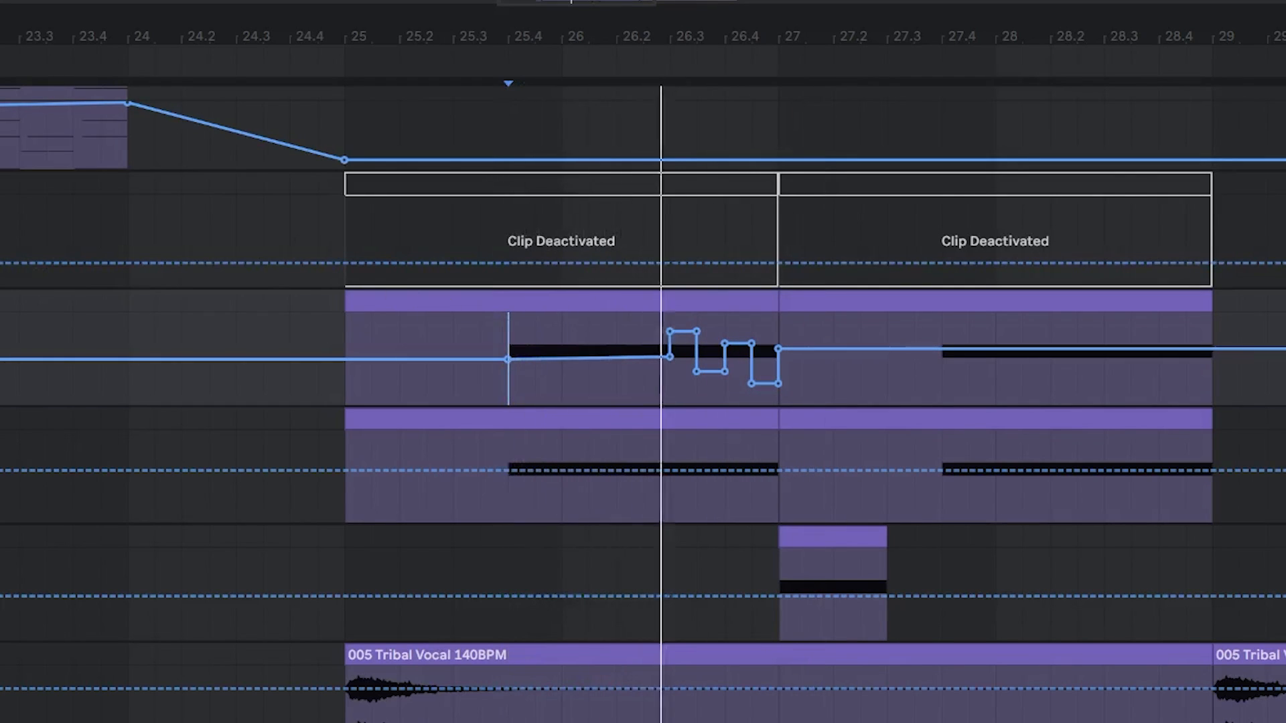
{"action": "left_click_drag", "start_coordinate": [1, 67], "coordinate": [79, 12]}
{"action": "key", "text": "space"}
{"action": "key", "text": "space"}
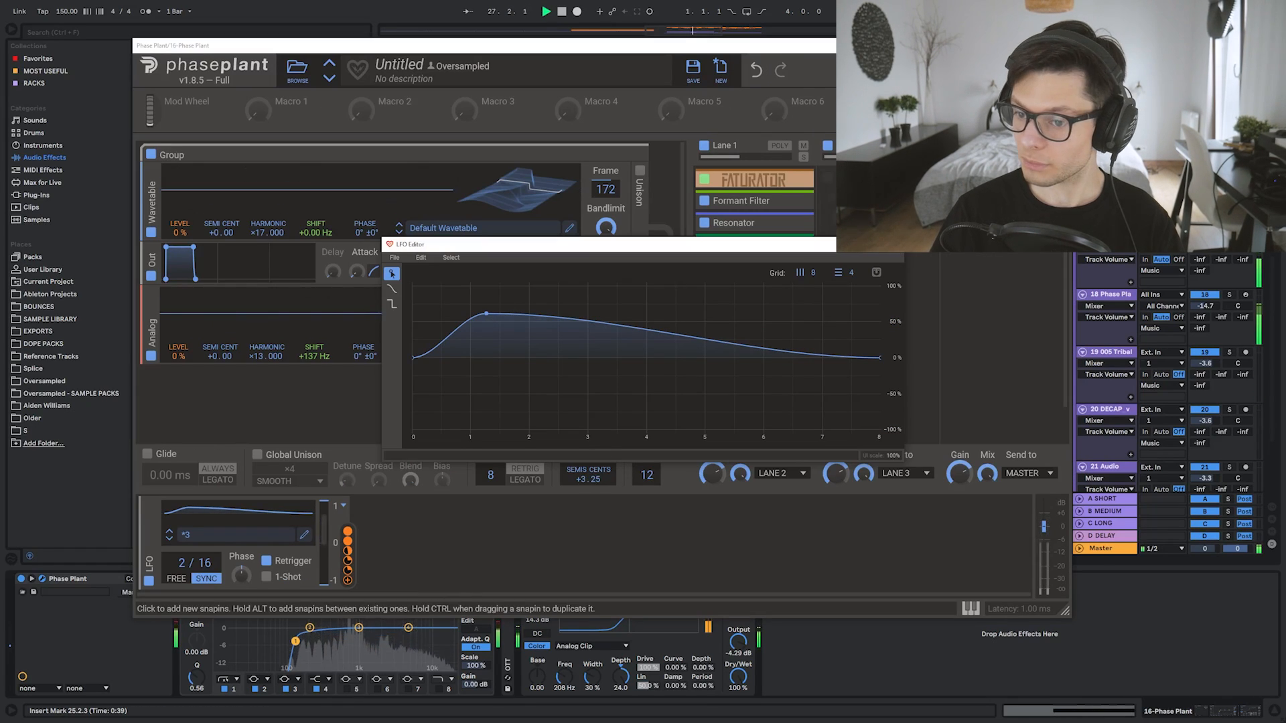
- Close the LFO Editor and the Phase Plant window
{"action": "left_click", "coordinate": [895, 244]}
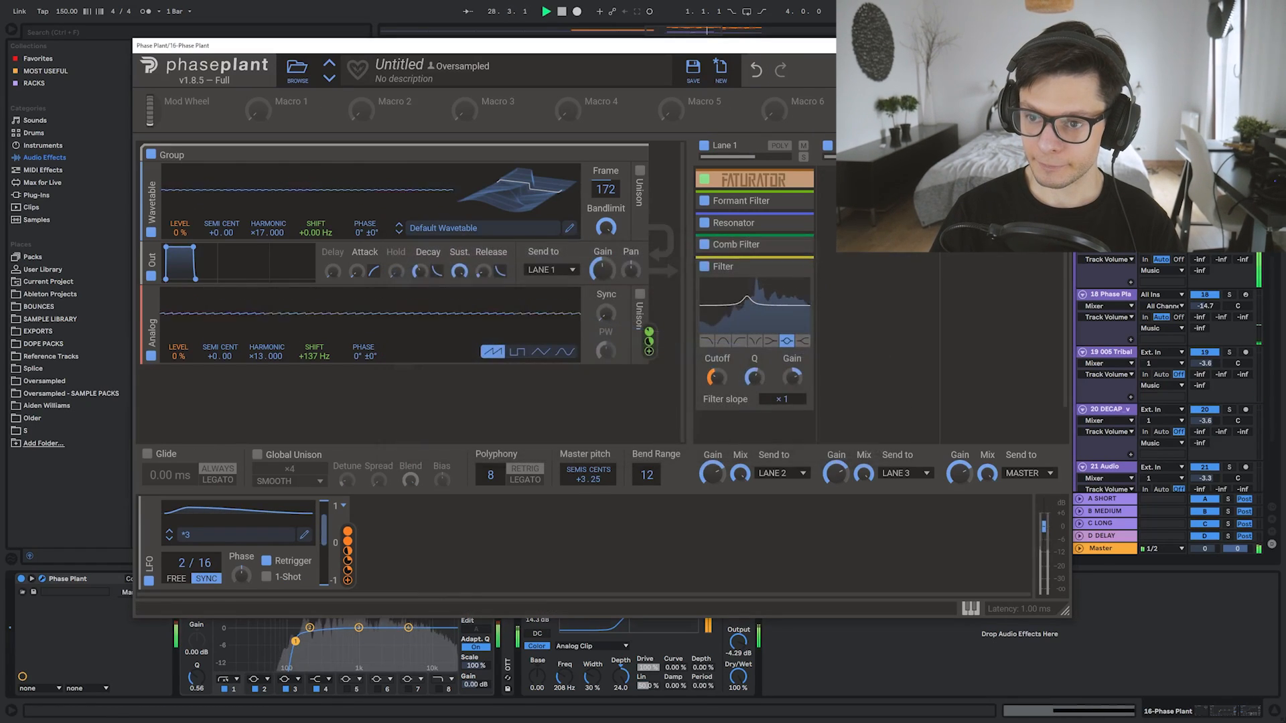
{"action": "left_click", "coordinate": [1061, 45]}
- Try duplicating the Phase Plant track's section from 25.4 to bar 27, and undo the duplication
{"action": "left_click_drag", "start_coordinate": [727, 215], "coordinate": [781, 215]}
{"action": "key", "text": "ctrl+d"}
{"action": "key", "text": "space"}
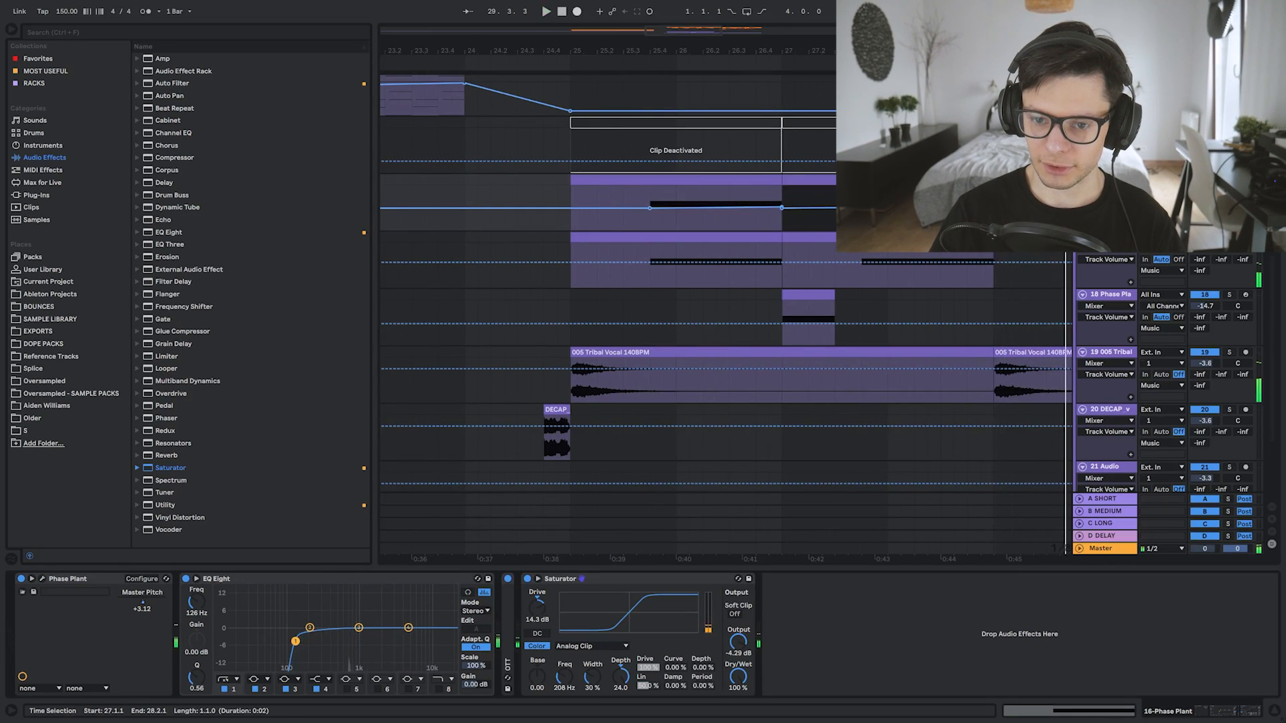
{"action": "key", "text": "ctrl+z"}
{"action": "key", "text": "ctrl+z"}
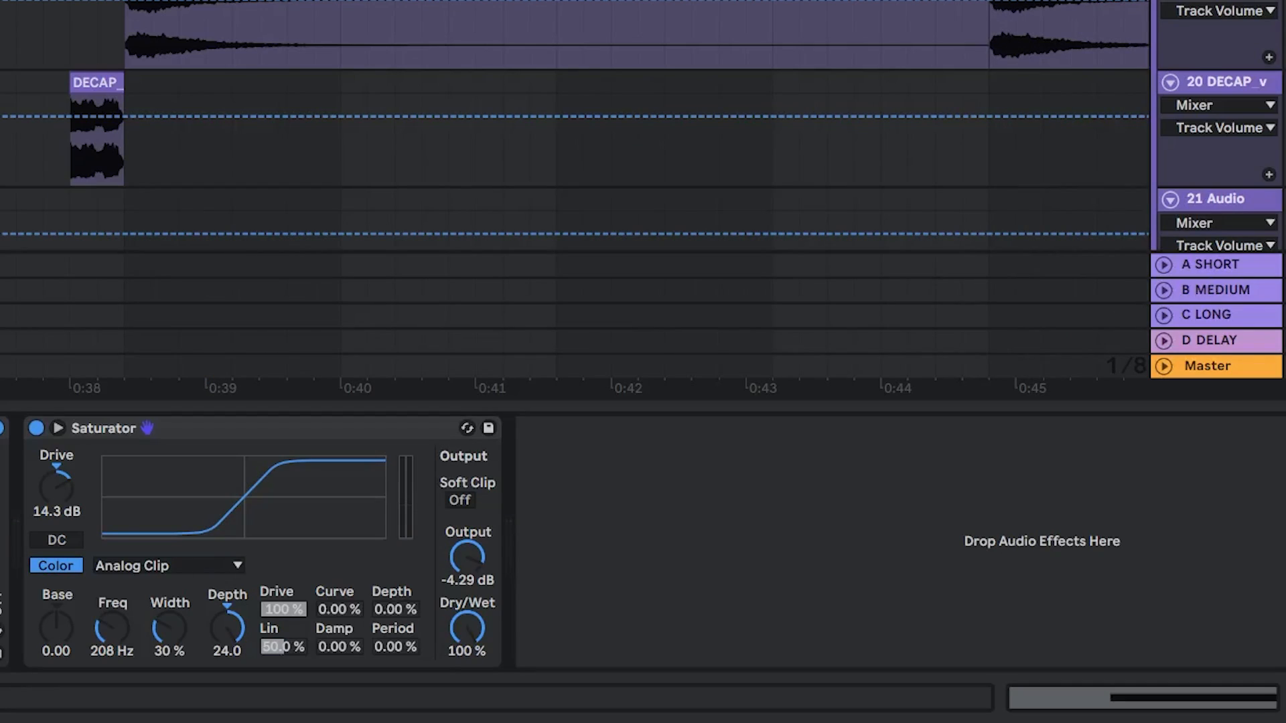
- Add a Frequency Shifter after the Saturator, adjust its Fine frequency, and undo the last change inside Phase Plant
{"action": "key", "text": "Return"}
{"action": "left_click_drag", "start_coordinate": [690, 558], "coordinate": [690, 513]}
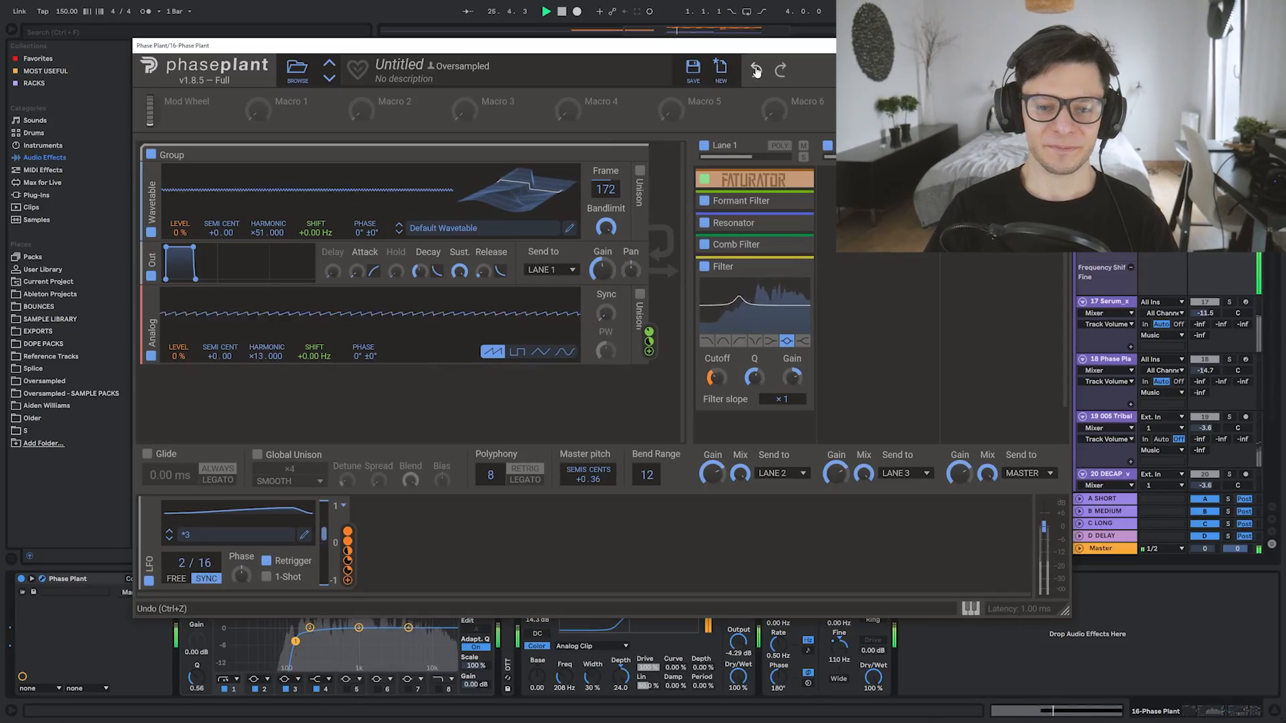
{"action": "left_click", "coordinate": [756, 71]}
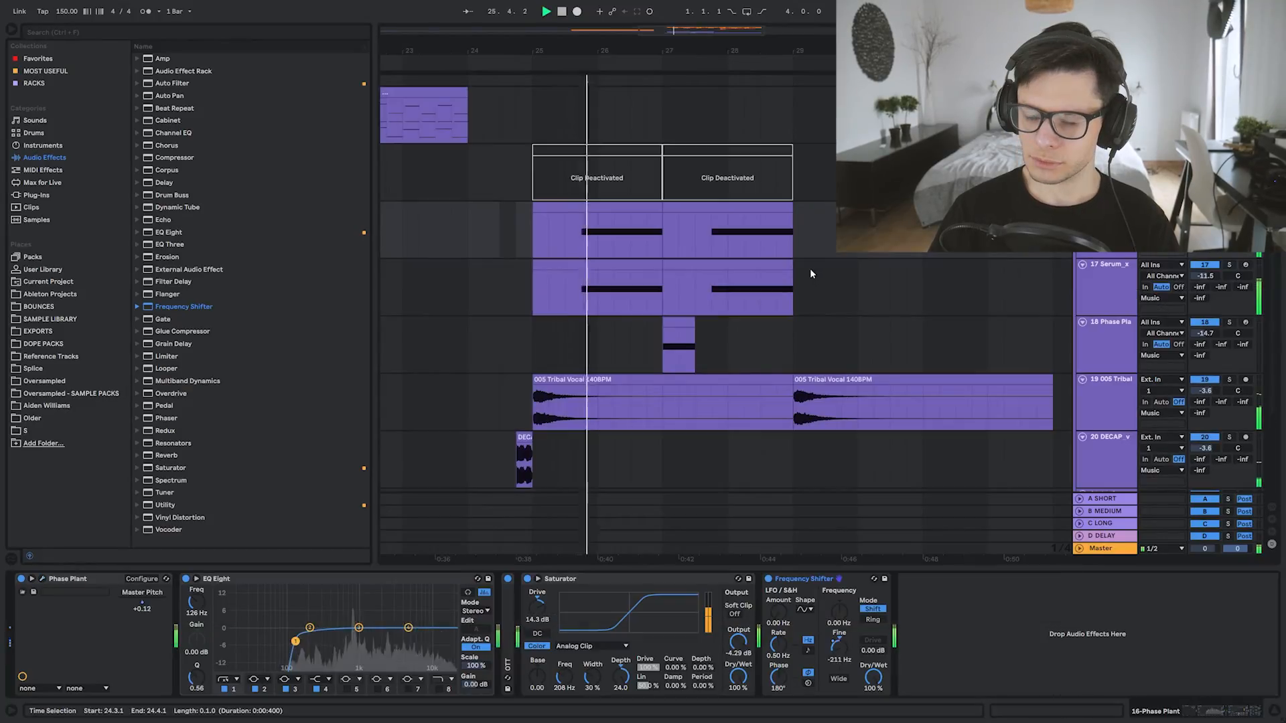
- Lower the volume of Phase Plant track 17 to -11.9 dB
{"action": "scroll", "coordinate": [810, 268], "scroll_direction": "up", "scroll_amount": 2}
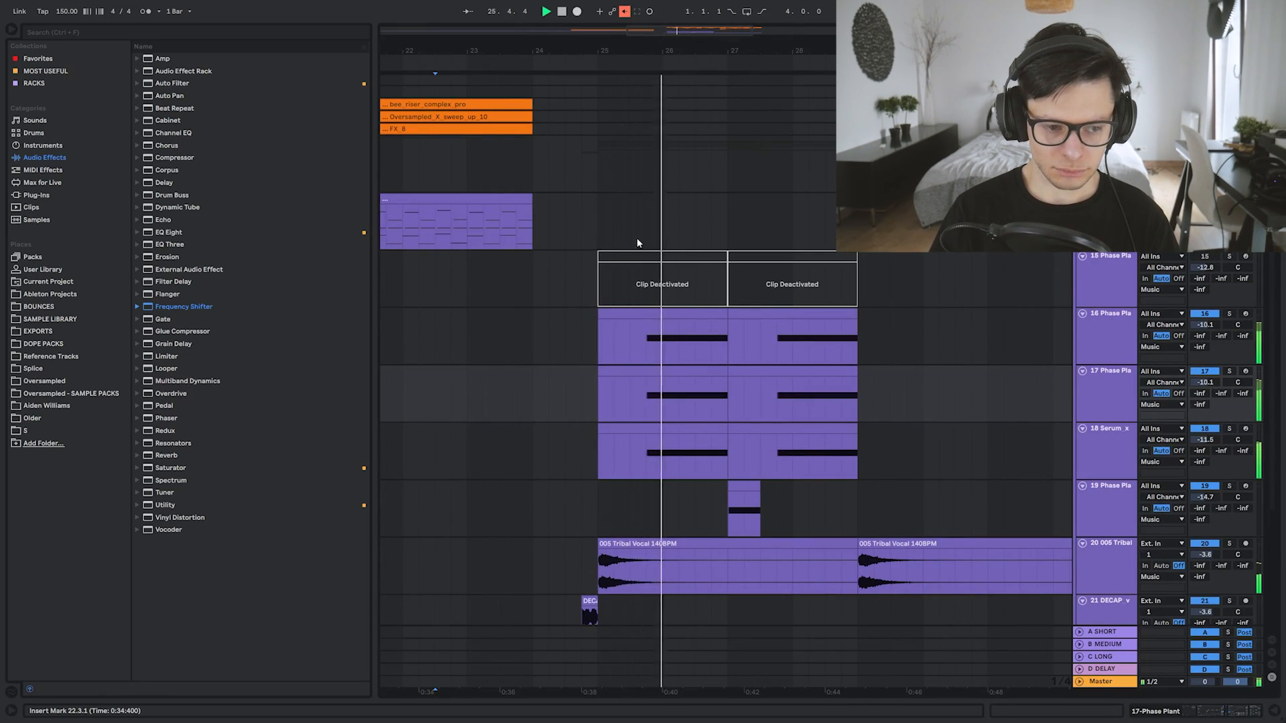
{"action": "left_click_drag", "start_coordinate": [1221, 384], "coordinate": [1216, 383]}
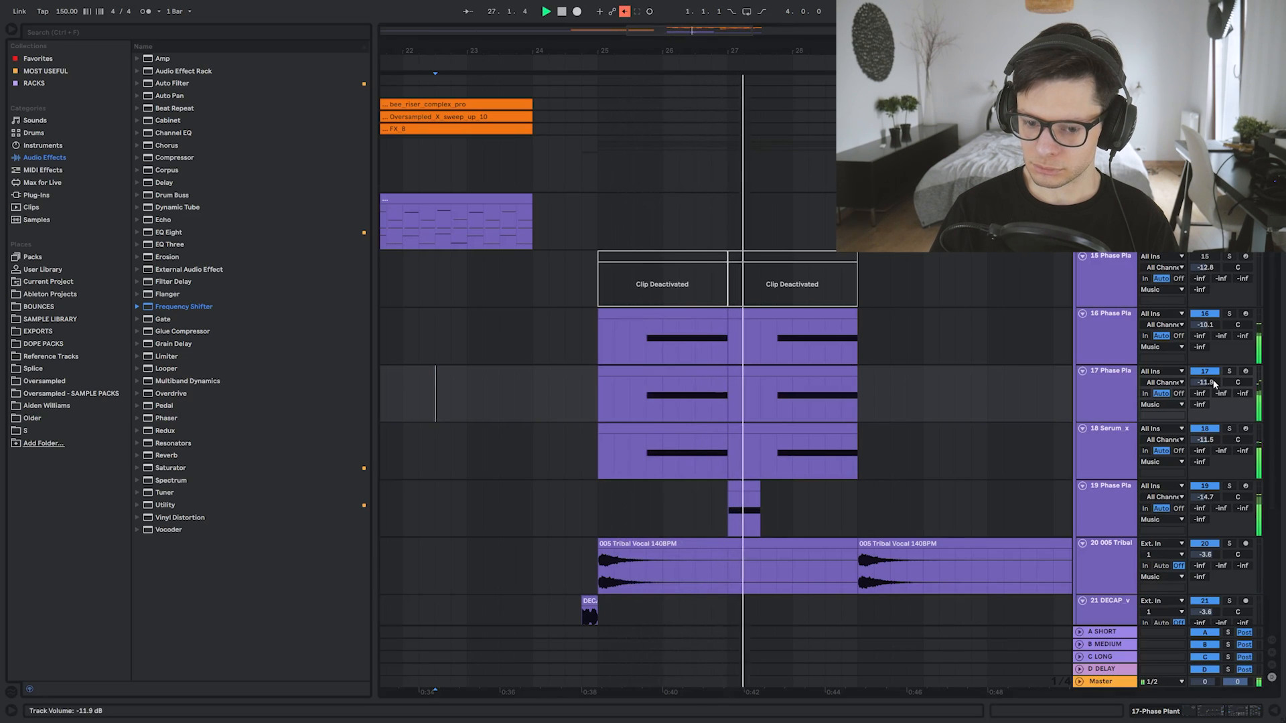
{"action": "scroll", "coordinate": [793, 418], "scroll_direction": "right", "scroll_amount": 2}
{"action": "scroll", "coordinate": [793, 418], "scroll_direction": "down", "scroll_amount": 1}
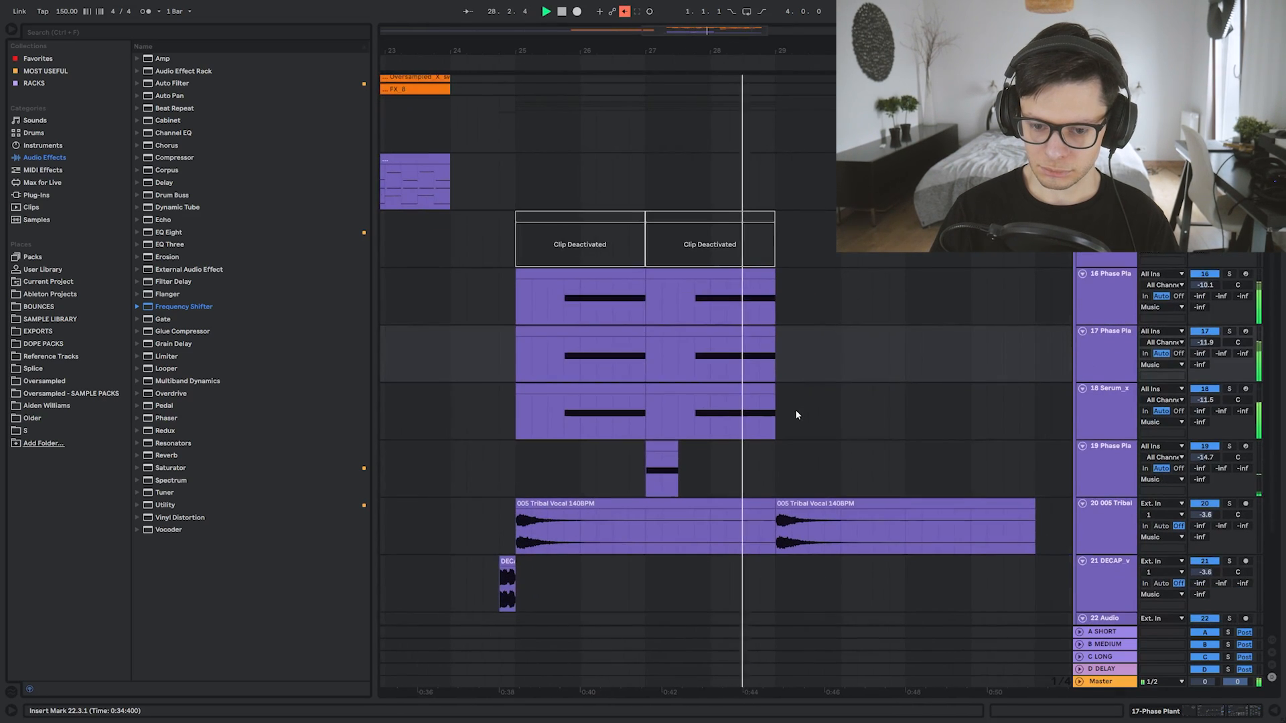
- Duplicate the bass clips on tracks 16 to 18 from bar 29 onward, and delete Phase Plant track 15 with its unused layer
{"action": "left_click_drag", "start_coordinate": [779, 411], "coordinate": [514, 294]}
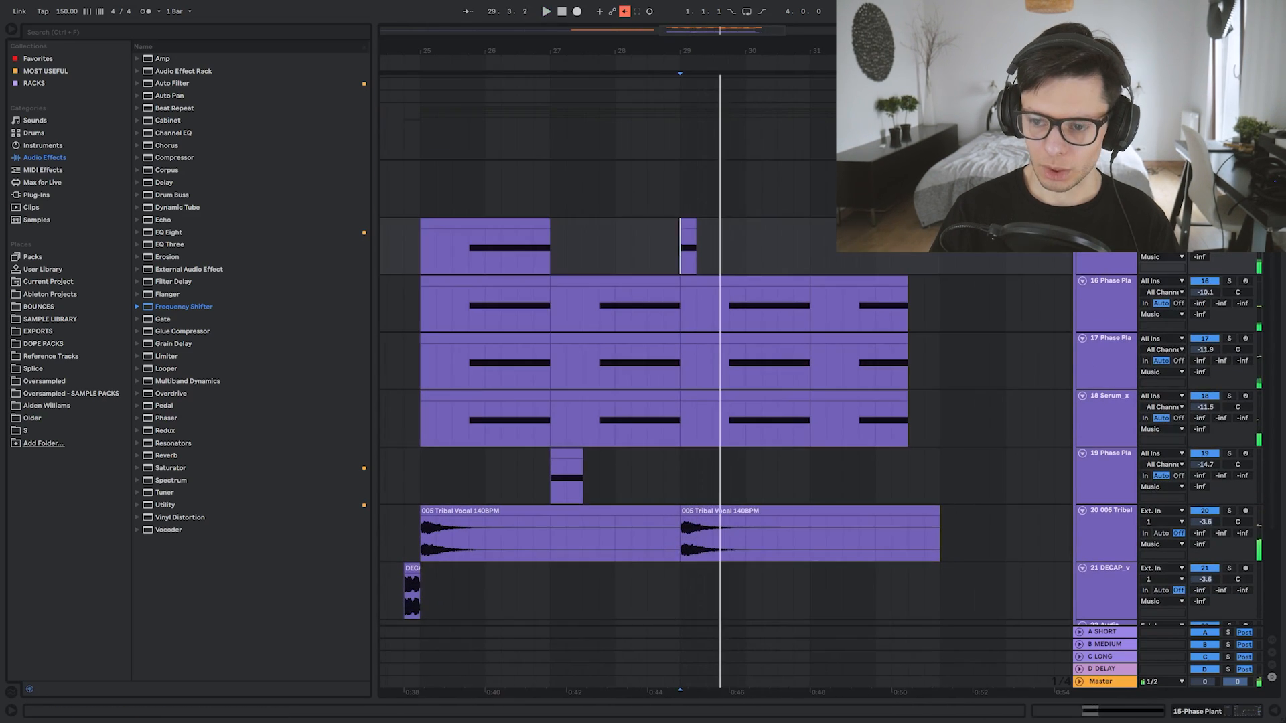
{"action": "left_click", "coordinate": [678, 233]}
{"action": "scroll", "coordinate": [626, 228], "scroll_direction": "down", "scroll_amount": 2}
{"action": "scroll", "coordinate": [613, 222], "scroll_direction": "down", "scroll_amount": 3}
{"action": "left_click", "coordinate": [1109, 267]}
{"action": "key", "text": "Delete"}
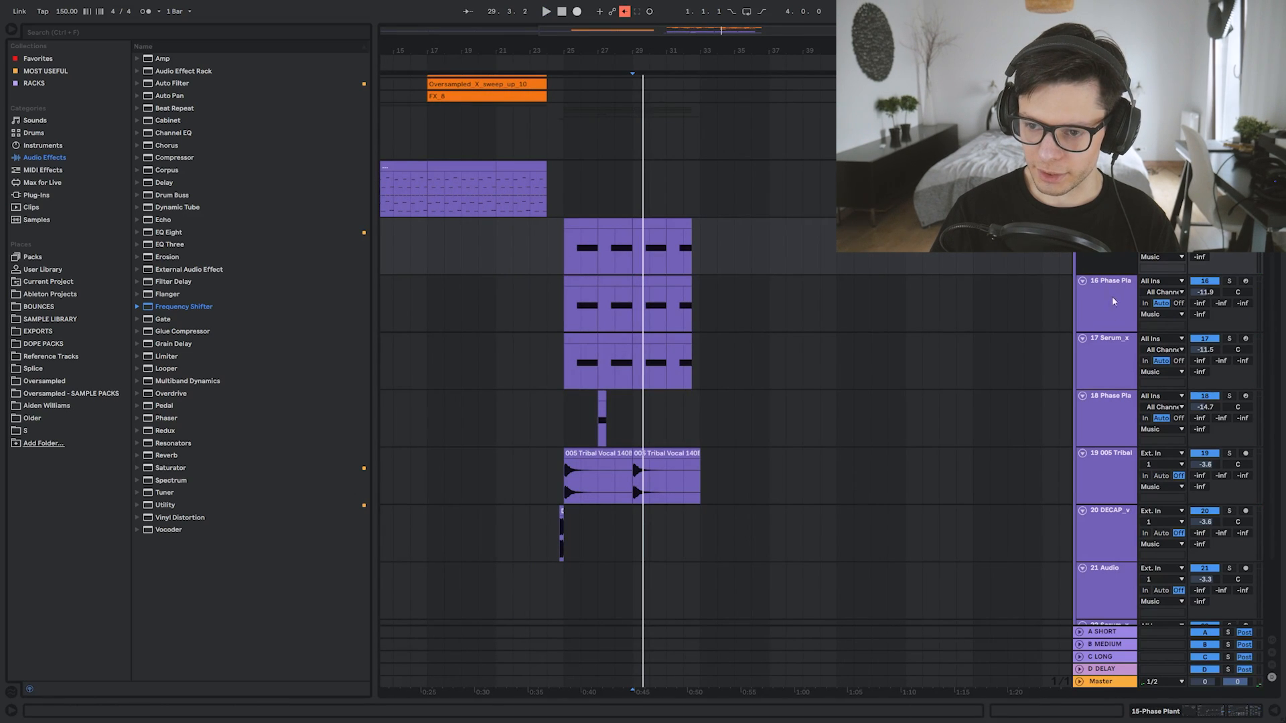
- Insert an audio track above the Phase Plant bass tracks and open the MELODIES folder in the Oversampled sample library
{"action": "key", "text": "ctrl+t"}
{"action": "left_click", "coordinate": [45, 380]}
{"action": "left_click", "coordinate": [186, 82]}
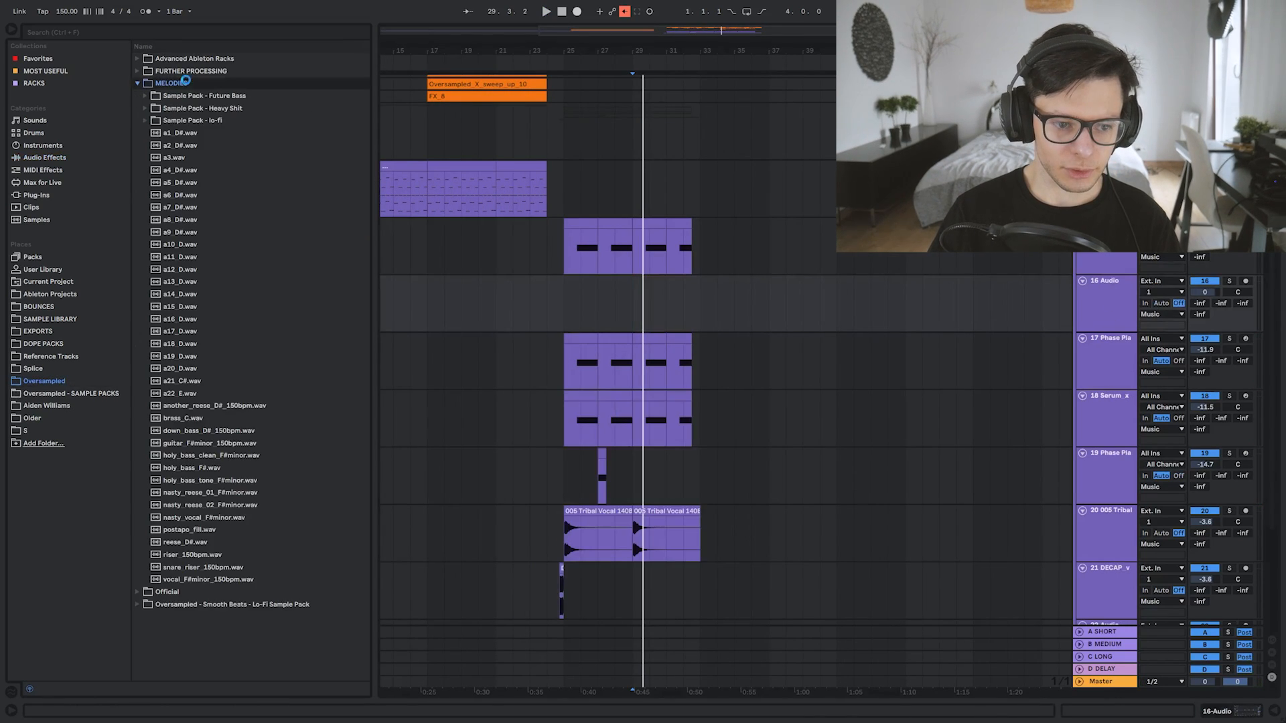
{"action": "scroll", "coordinate": [772, 343], "scroll_direction": "up", "scroll_amount": 3}
{"action": "left_click_drag", "start_coordinate": [591, 299], "coordinate": [920, 308]}
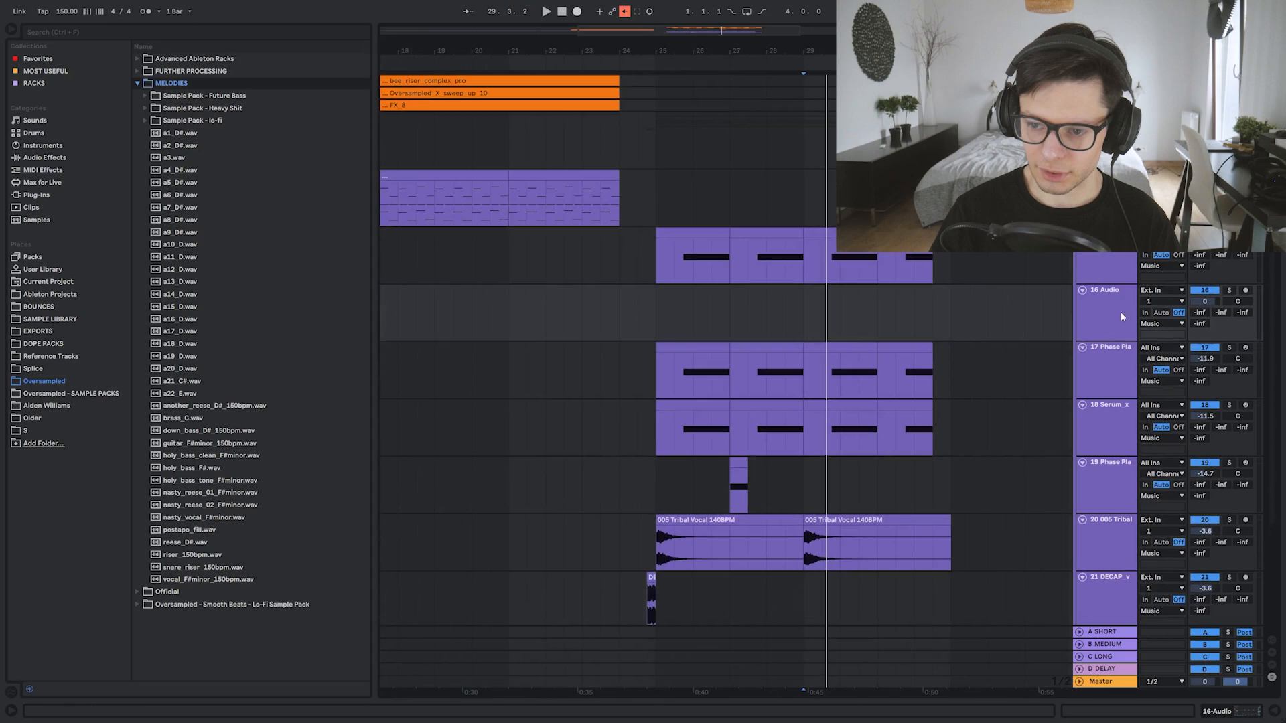
{"action": "left_click_drag", "start_coordinate": [1122, 315], "coordinate": [1119, 242]}
- Audition several samples in the MELODIES folder, including a22_E, a19_D, a17_D and a11_D
{"action": "scroll", "coordinate": [733, 304], "scroll_direction": "up", "scroll_amount": 3}
{"action": "left_click", "coordinate": [198, 384]}
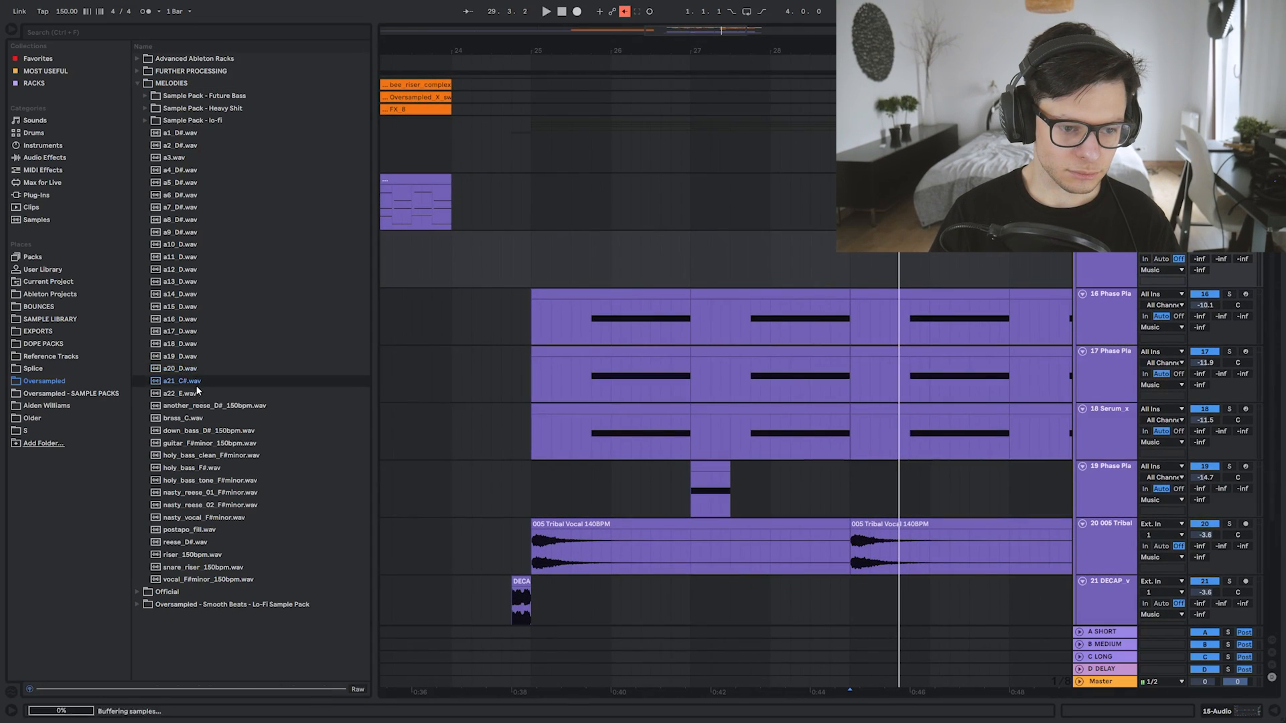
{"action": "left_click", "coordinate": [198, 395]}
{"action": "left_click", "coordinate": [193, 358]}
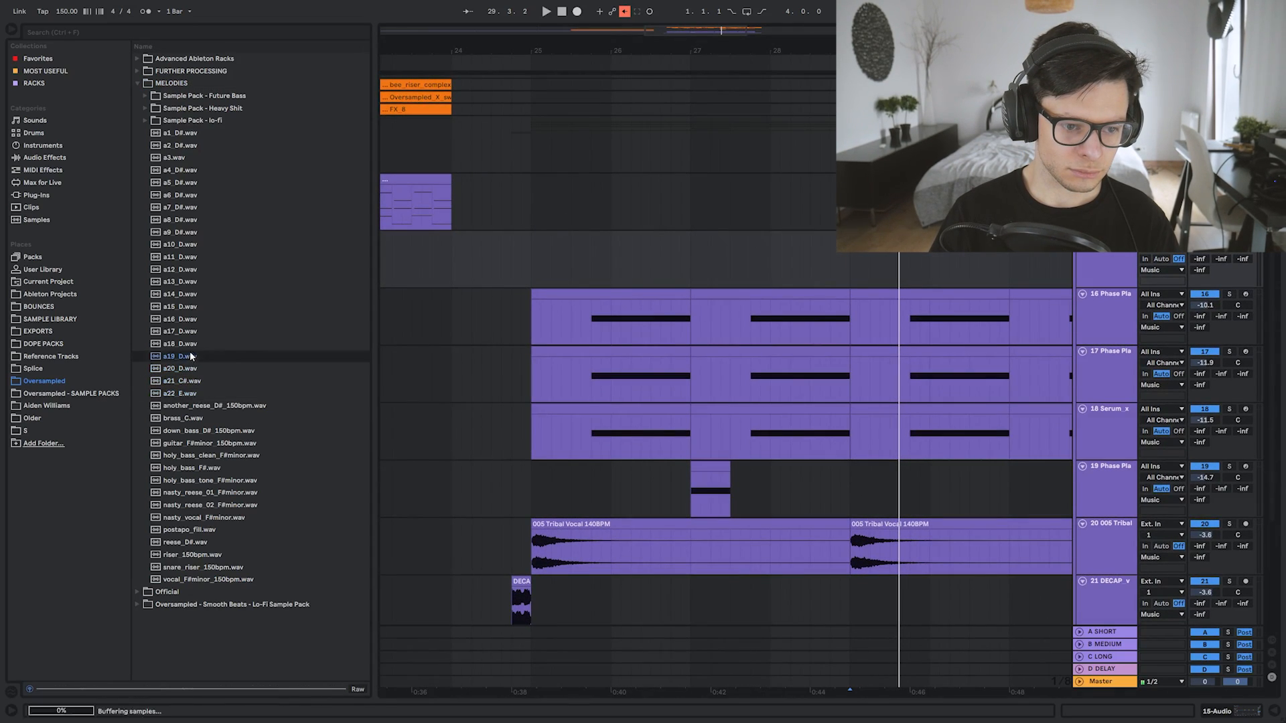
{"action": "left_click", "coordinate": [185, 331]}
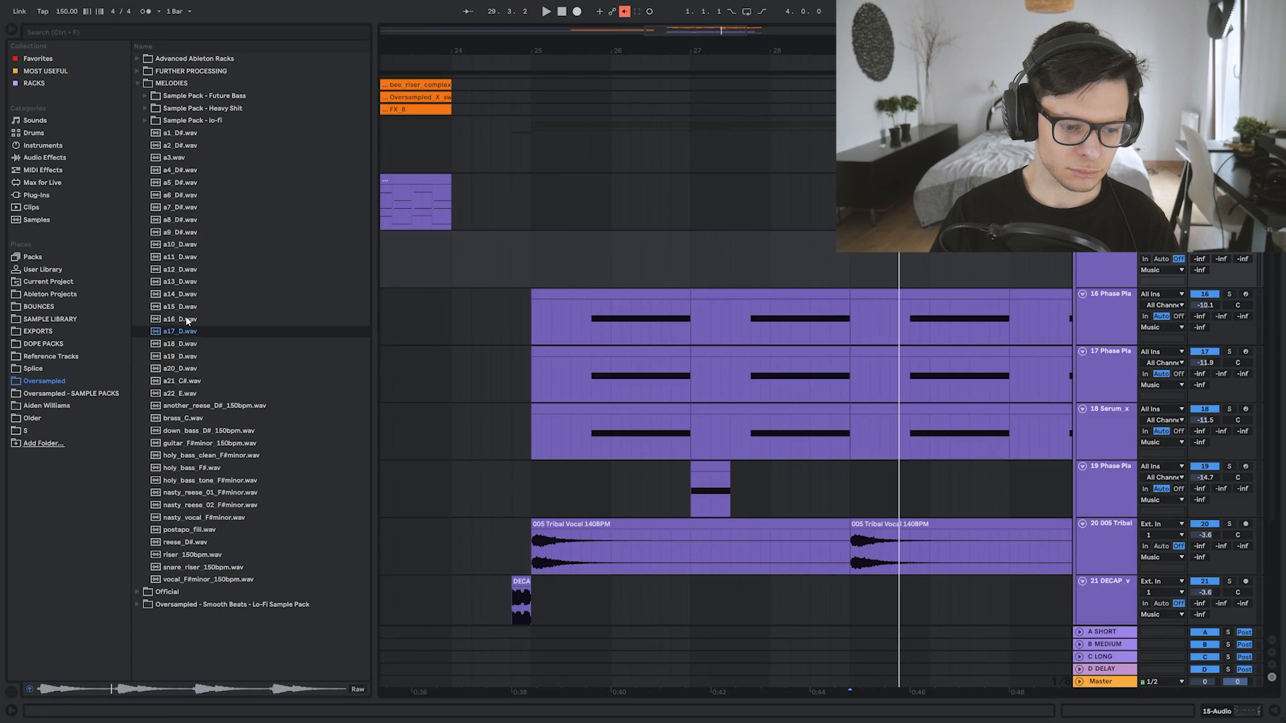
{"action": "left_click", "coordinate": [184, 258]}
- Try filling 25.4 to bar 27 on the new audio track with repeats of the a12_D sample, and play it back
{"action": "left_click_drag", "start_coordinate": [183, 270], "coordinate": [574, 241]}
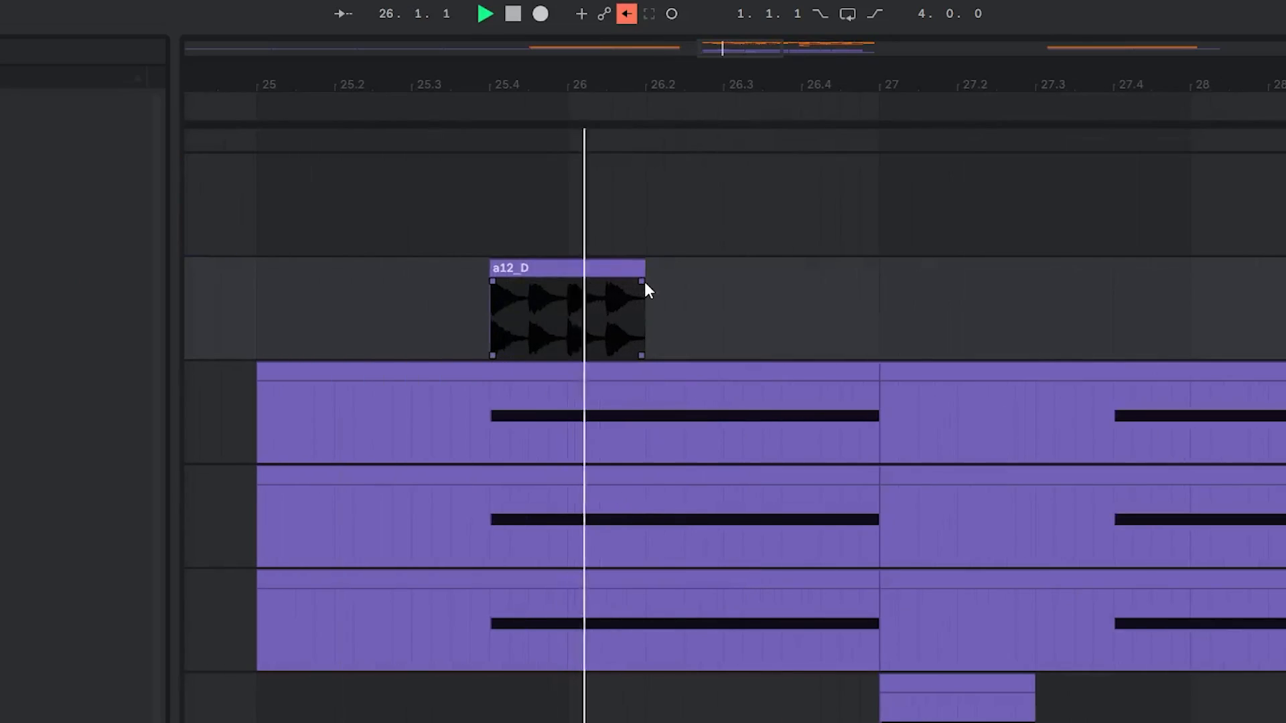
{"action": "key", "text": "space"}
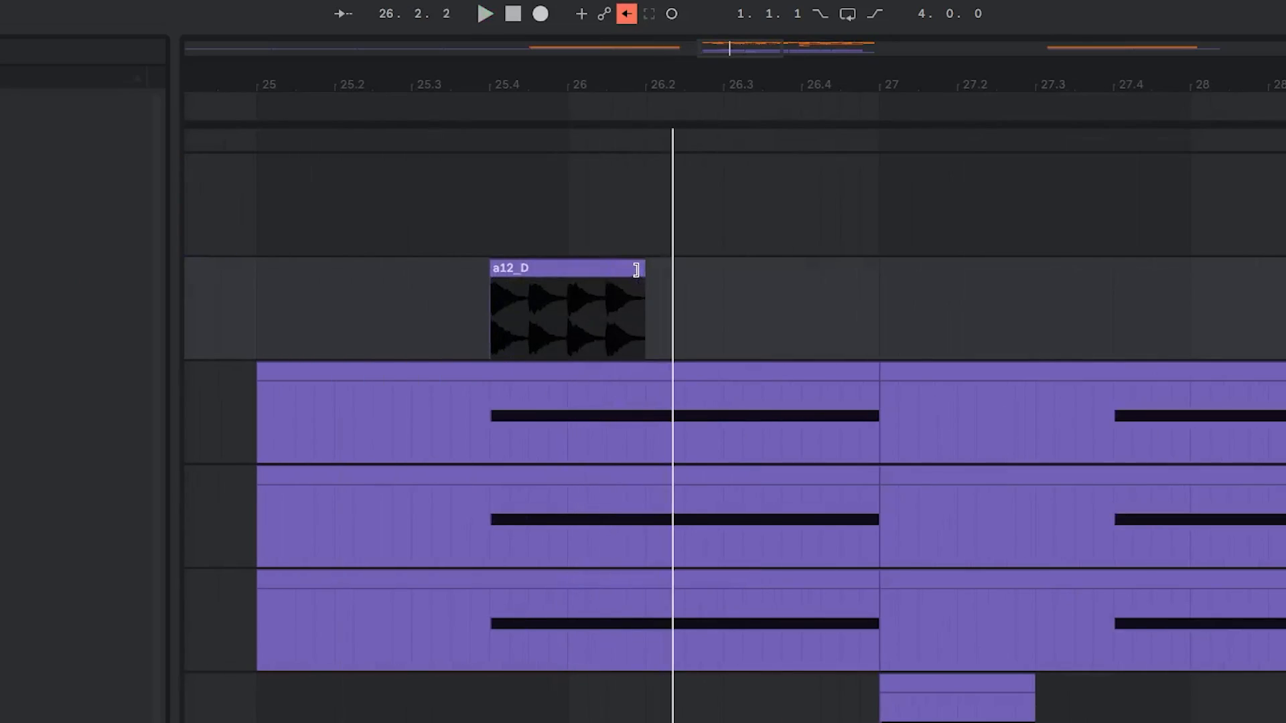
{"action": "key", "text": "space"}
{"action": "mouse_move", "coordinate": [637, 269]}
{"action": "left_mouse_down"}
{"action": "mouse_move", "coordinate": [904, 282]}
{"action": "mouse_move", "coordinate": [875, 286]}
{"action": "left_mouse_up"}
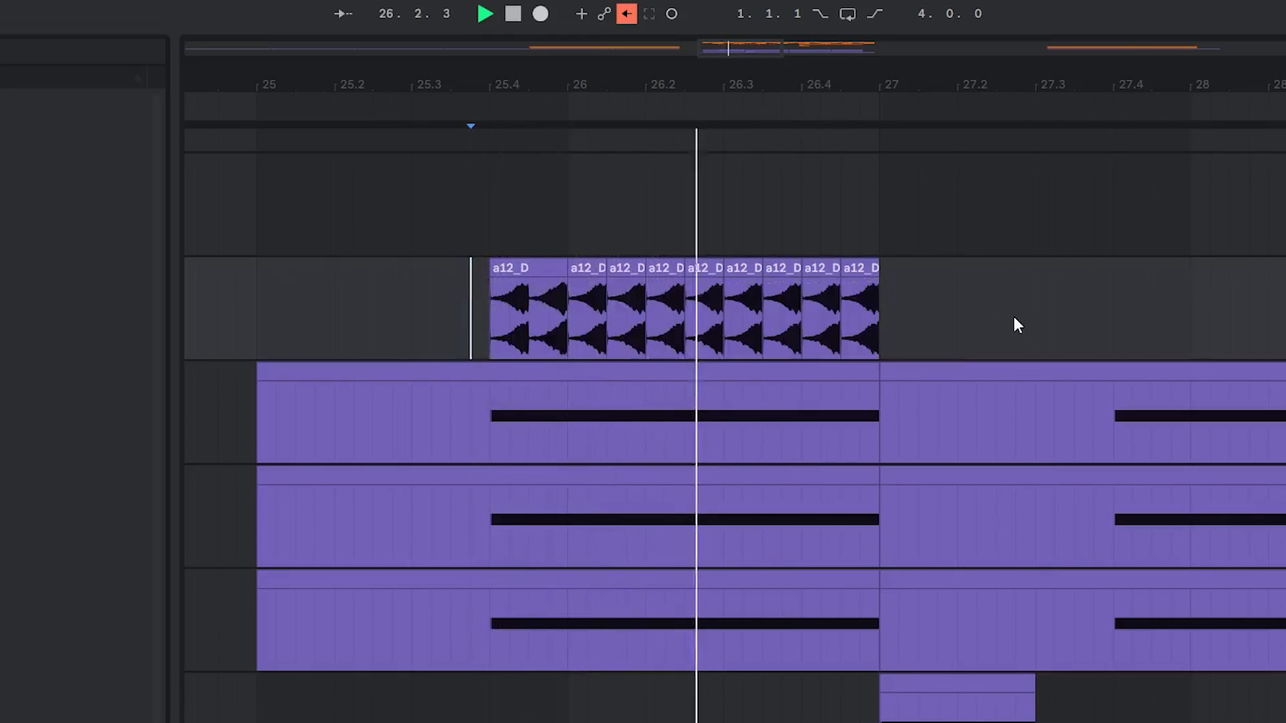
- Place a6_D# at bar 25 on the audio track, shorten it to end at 25.3, and re-enable the overridden automation
{"action": "scroll", "coordinate": [1024, 341], "scroll_direction": "left", "scroll_amount": 3}
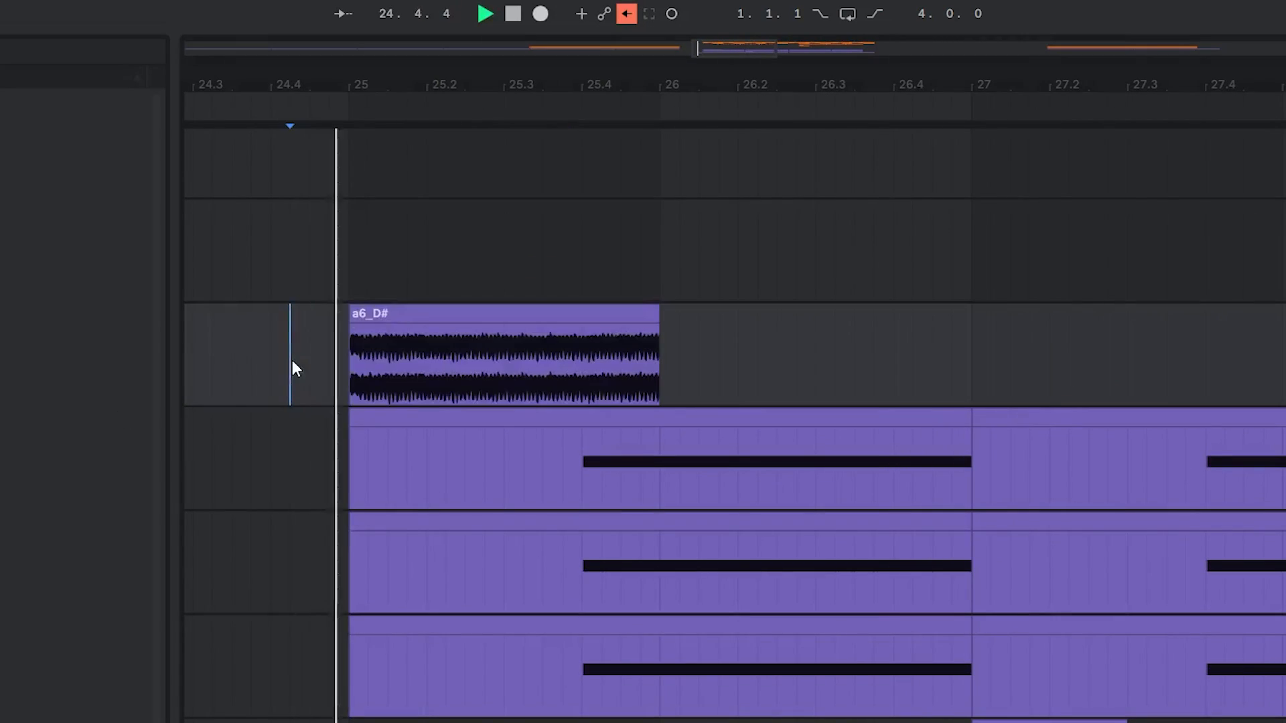
{"action": "scroll", "coordinate": [449, 382], "scroll_direction": "left", "scroll_amount": 3}
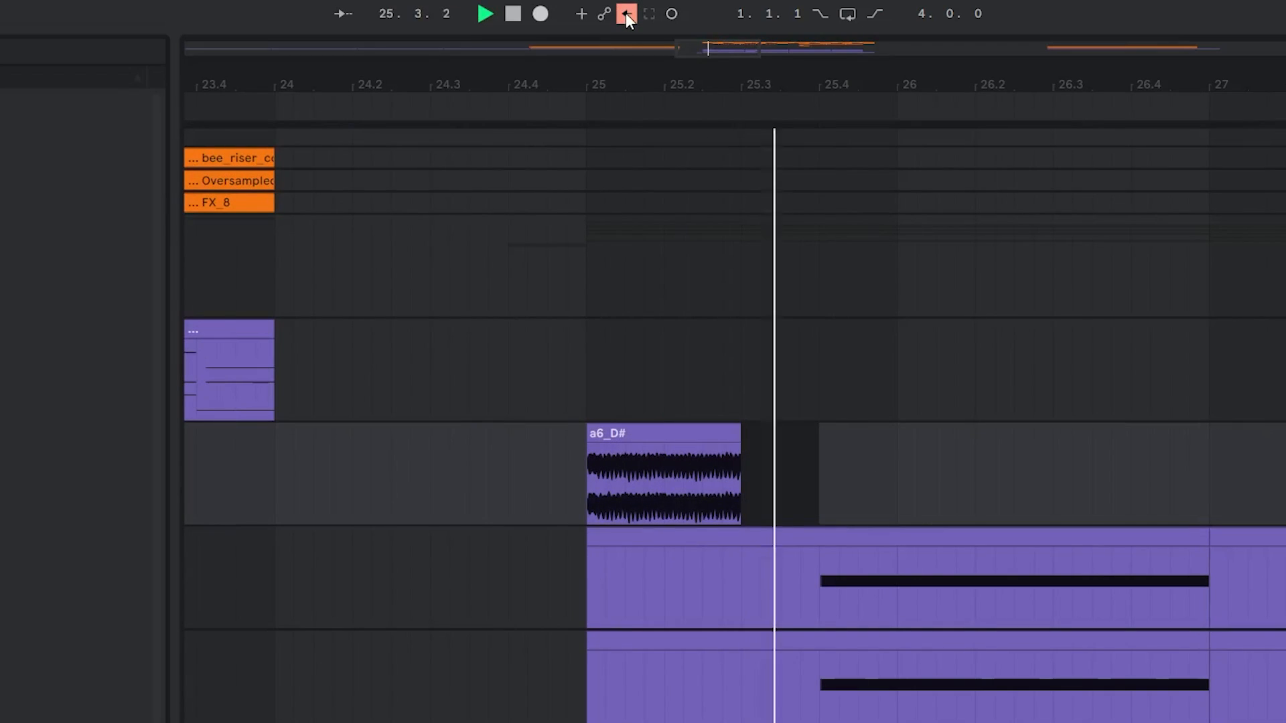
{"action": "left_click", "coordinate": [626, 13]}
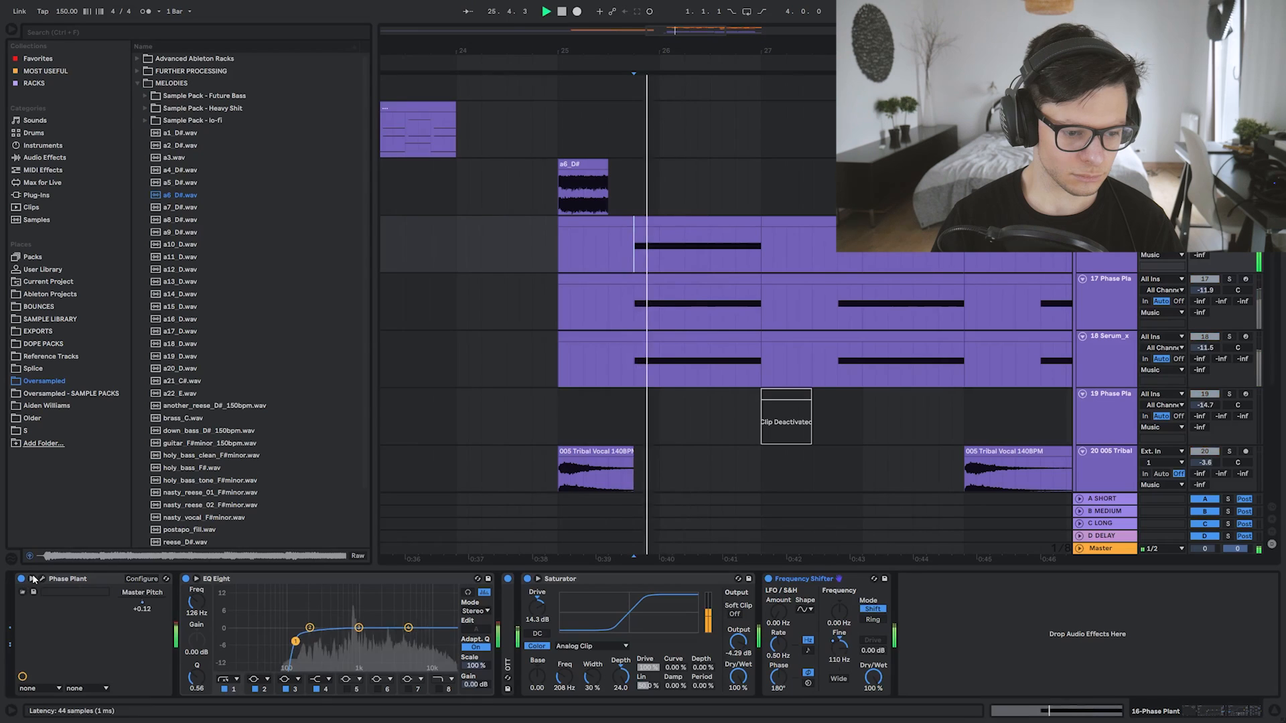
- In track 16's Phase Plant, move the LFO curve's peak early in the cycle at 100 %, and play back the result
{"action": "left_click", "coordinate": [42, 579]}
{"action": "left_click", "coordinate": [305, 535]}
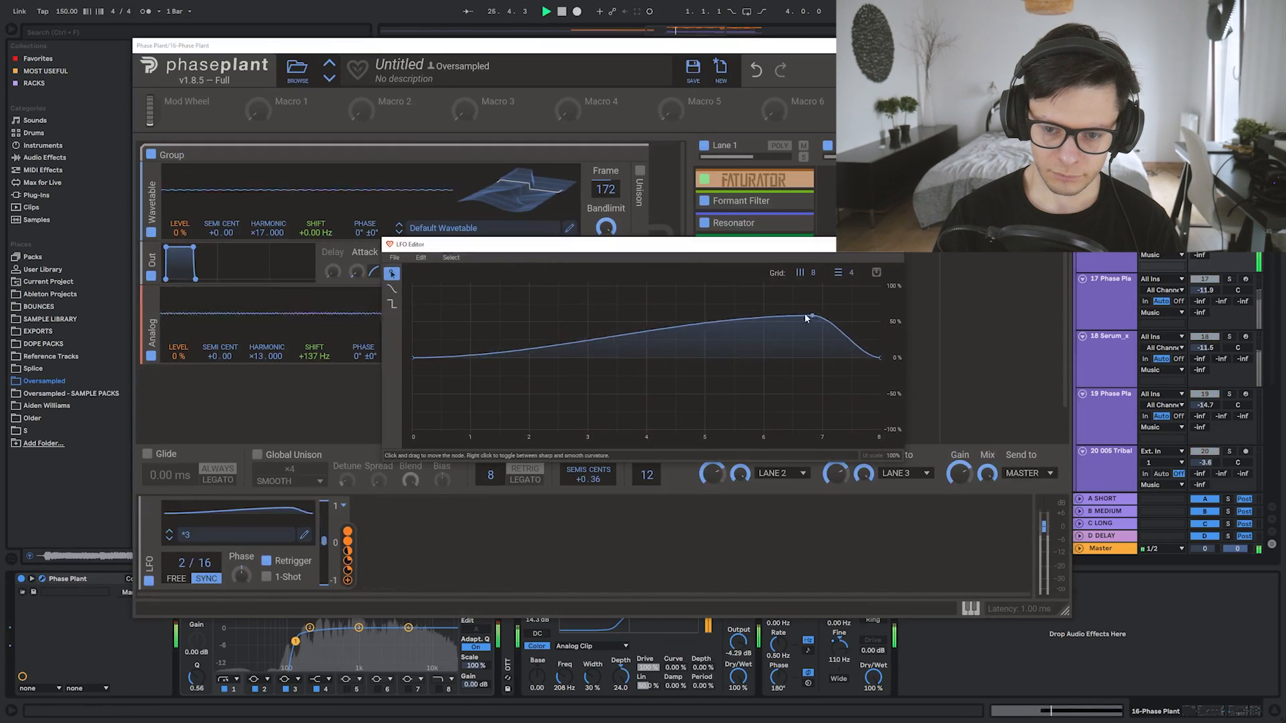
{"action": "left_click_drag", "start_coordinate": [806, 318], "coordinate": [499, 345]}
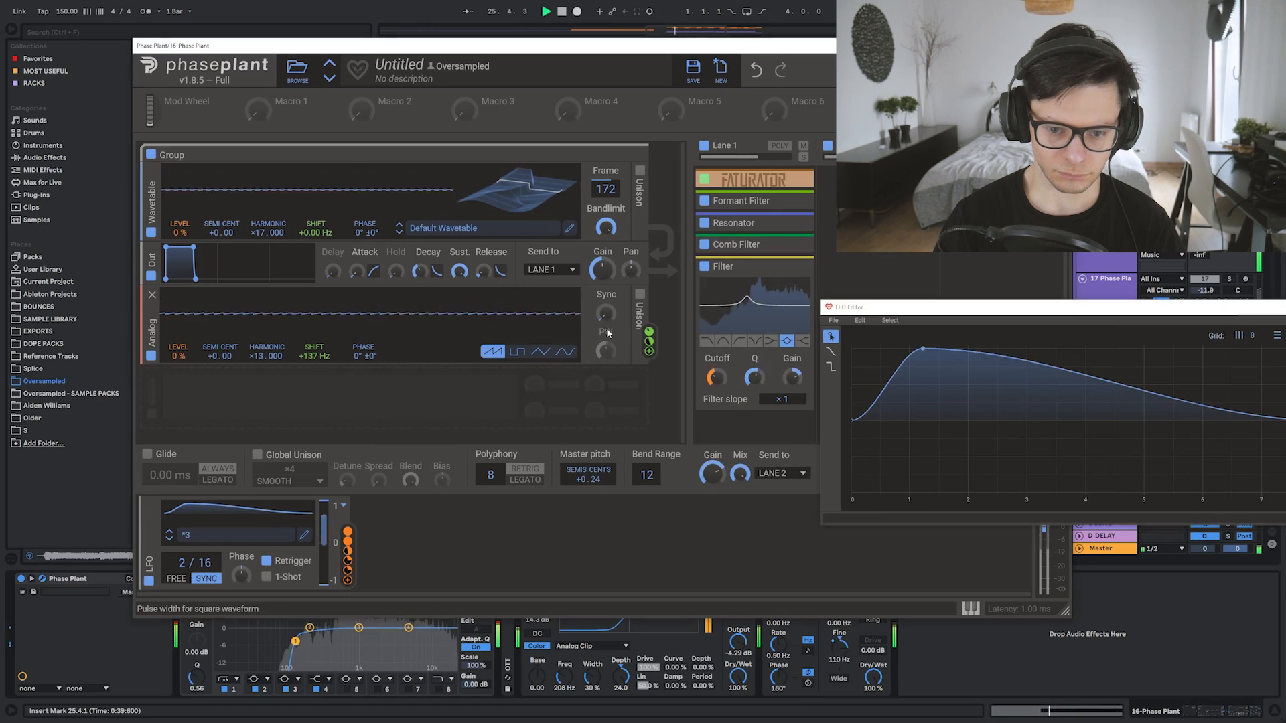
{"action": "left_click_drag", "start_coordinate": [887, 309], "coordinate": [220, 242]}
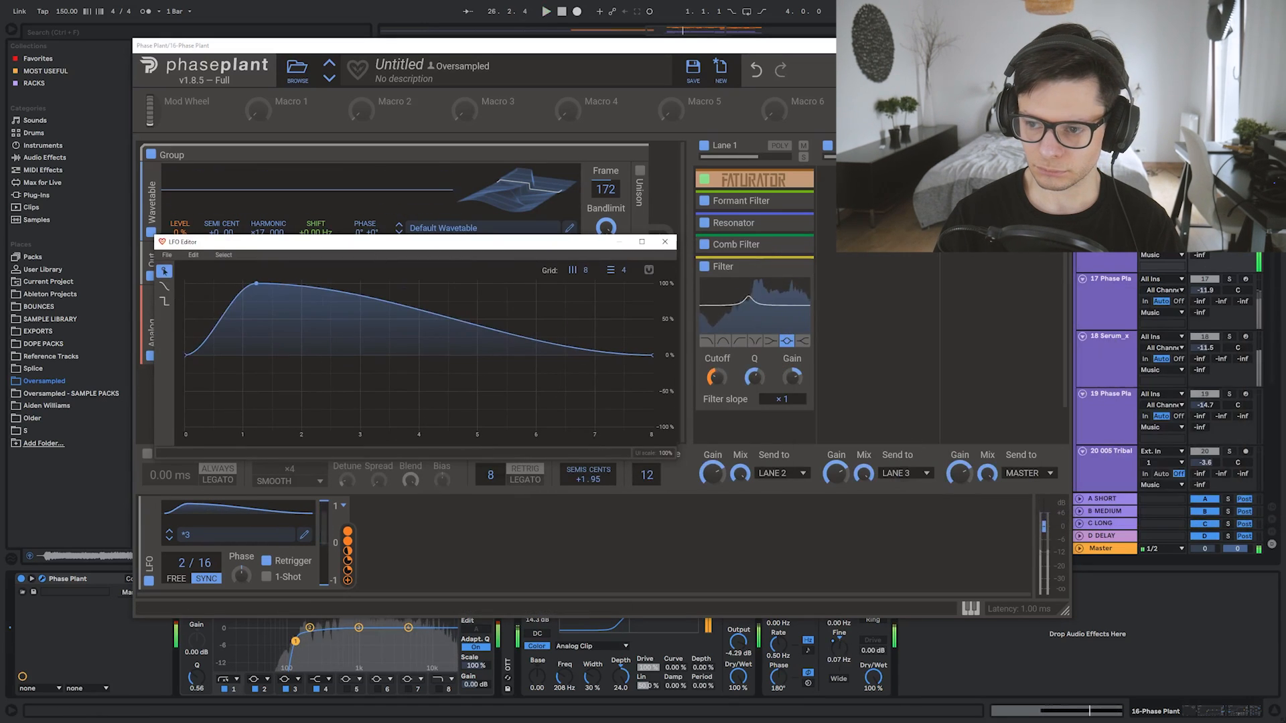
{"action": "left_click_drag", "start_coordinate": [447, 266], "coordinate": [853, 248]}
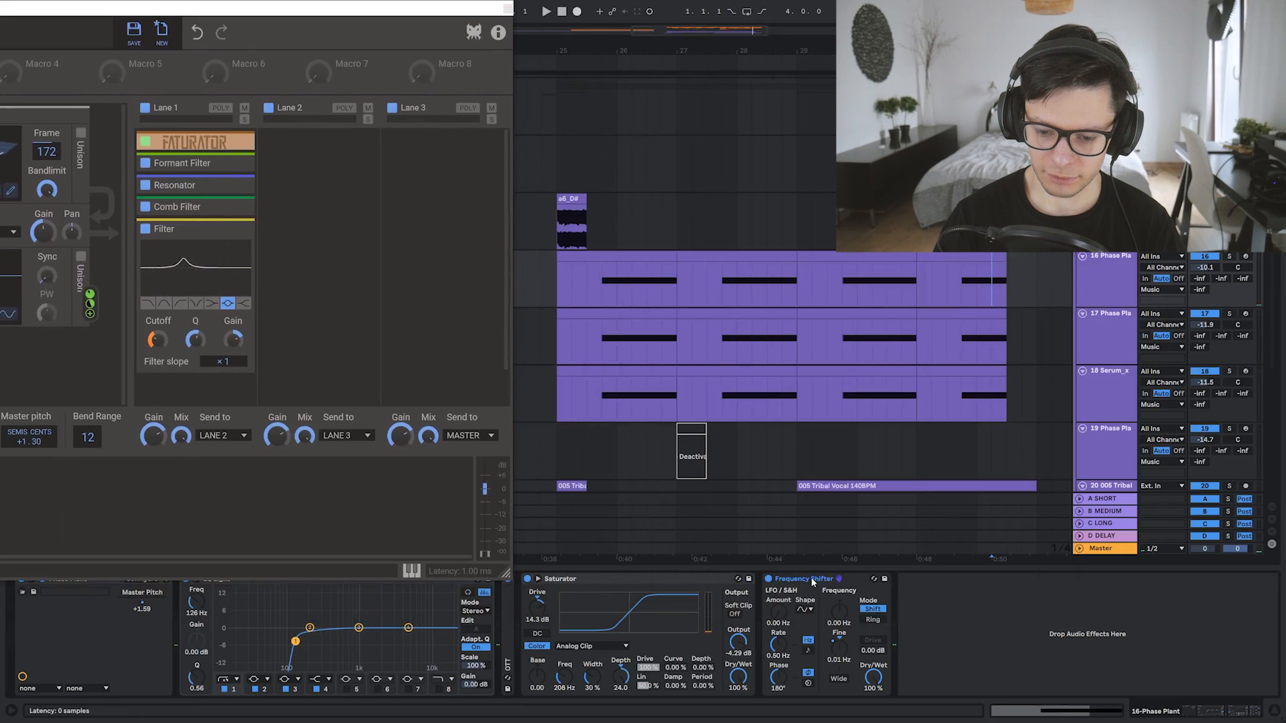
{"action": "left_click", "coordinate": [587, 285]}
{"action": "key", "text": "space"}
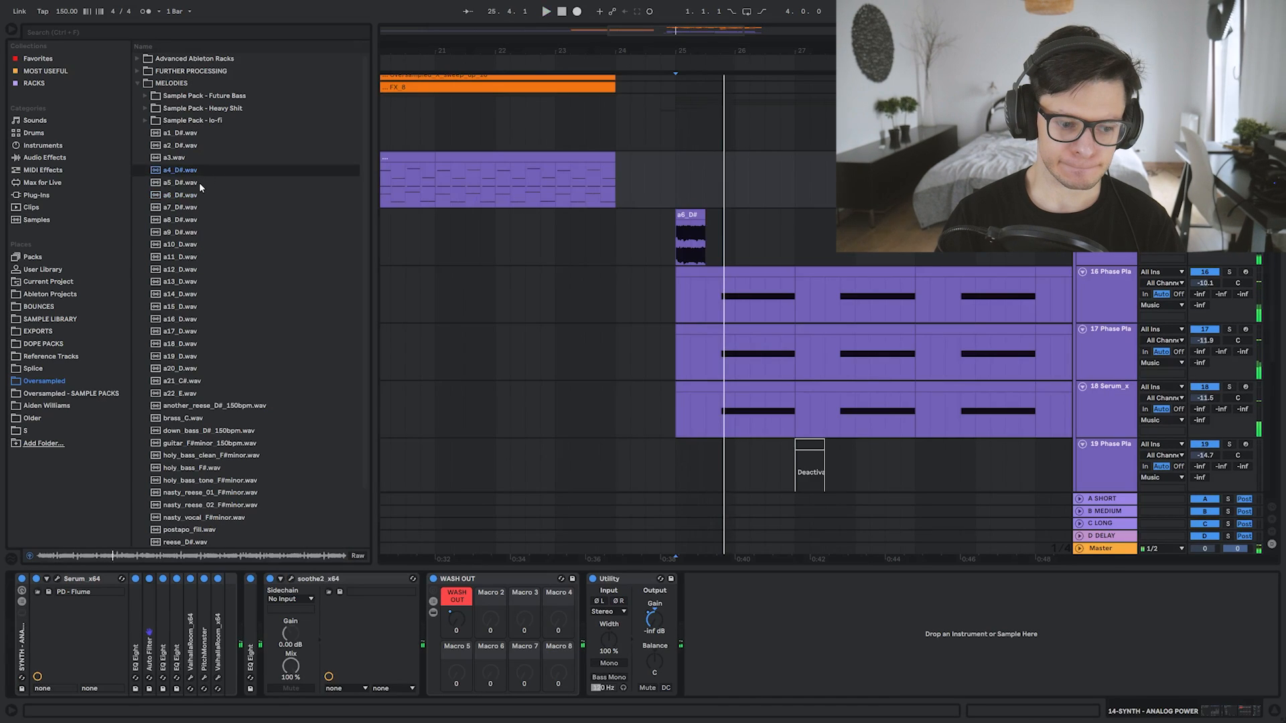
- Audition a5_D#, and copy the a6_D# clip from bar 25 to bar 29 on the same track
{"action": "left_click", "coordinate": [181, 182]}
{"action": "scroll", "coordinate": [691, 244], "scroll_direction": "right", "scroll_amount": 3}
{"action": "scroll", "coordinate": [691, 244], "scroll_direction": "up", "scroll_amount": 1}
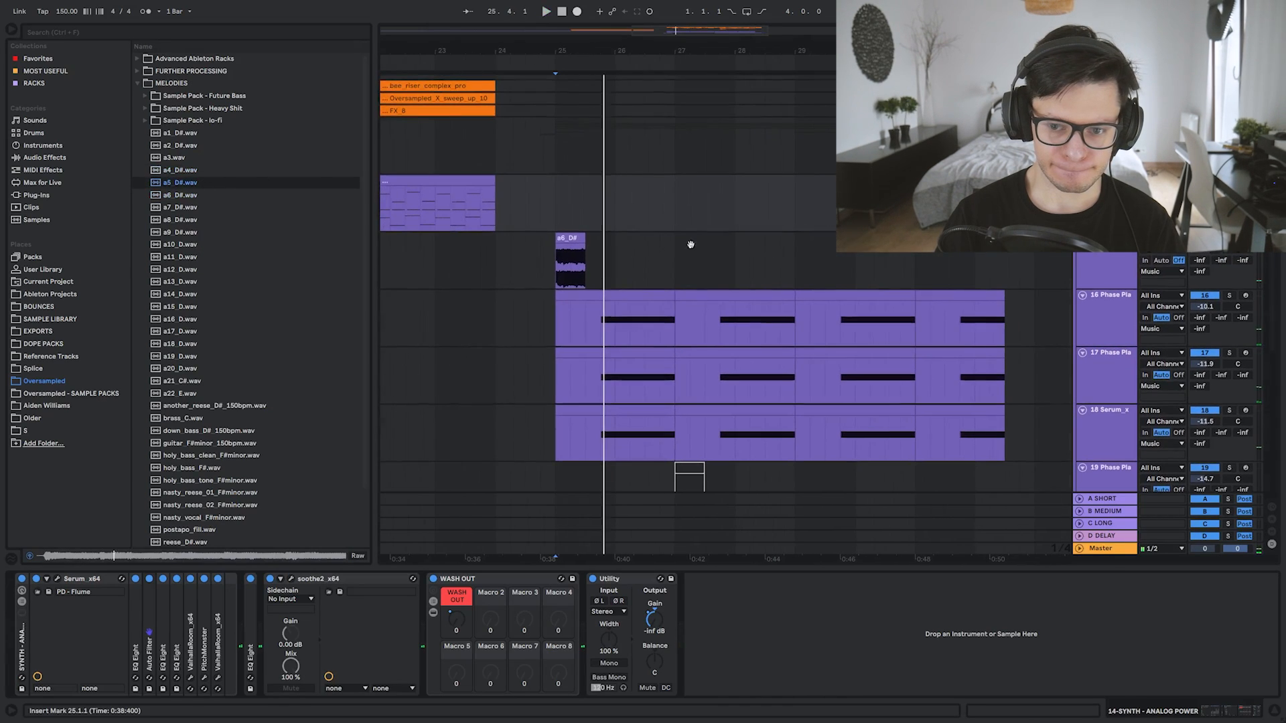
{"action": "left_click_drag", "start_coordinate": [79, 380], "coordinate": [663, 389]}
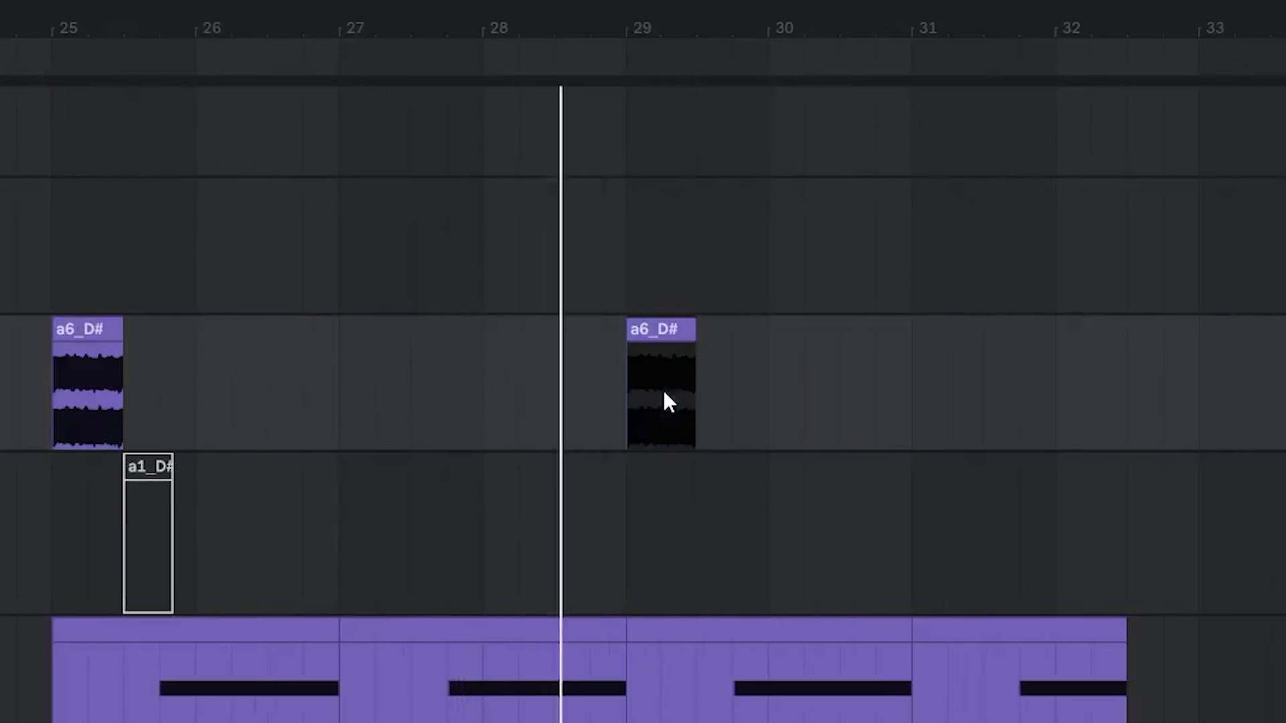
- Trim the end of the a1_D# clip so it stops at 25.4, where the bass note starts
{"action": "scroll", "coordinate": [664, 390], "scroll_direction": "up", "scroll_amount": 3}
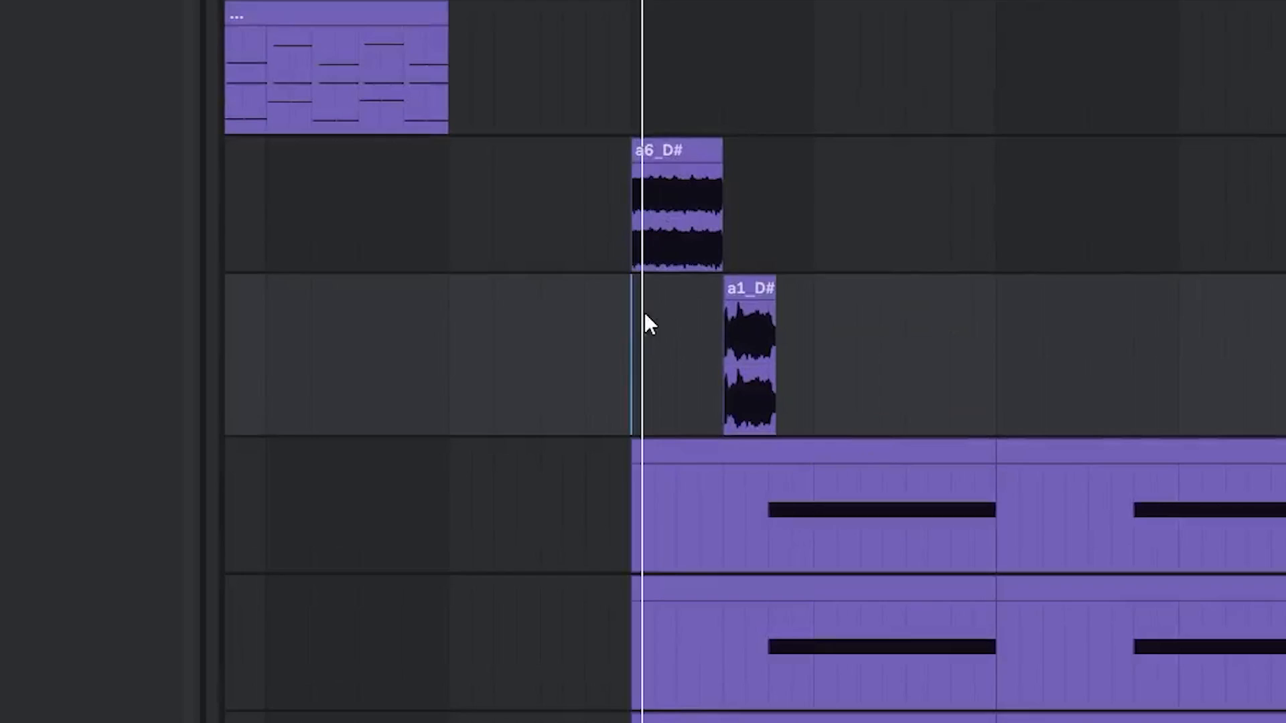
{"action": "scroll", "coordinate": [717, 355], "scroll_direction": "up", "scroll_amount": 5}
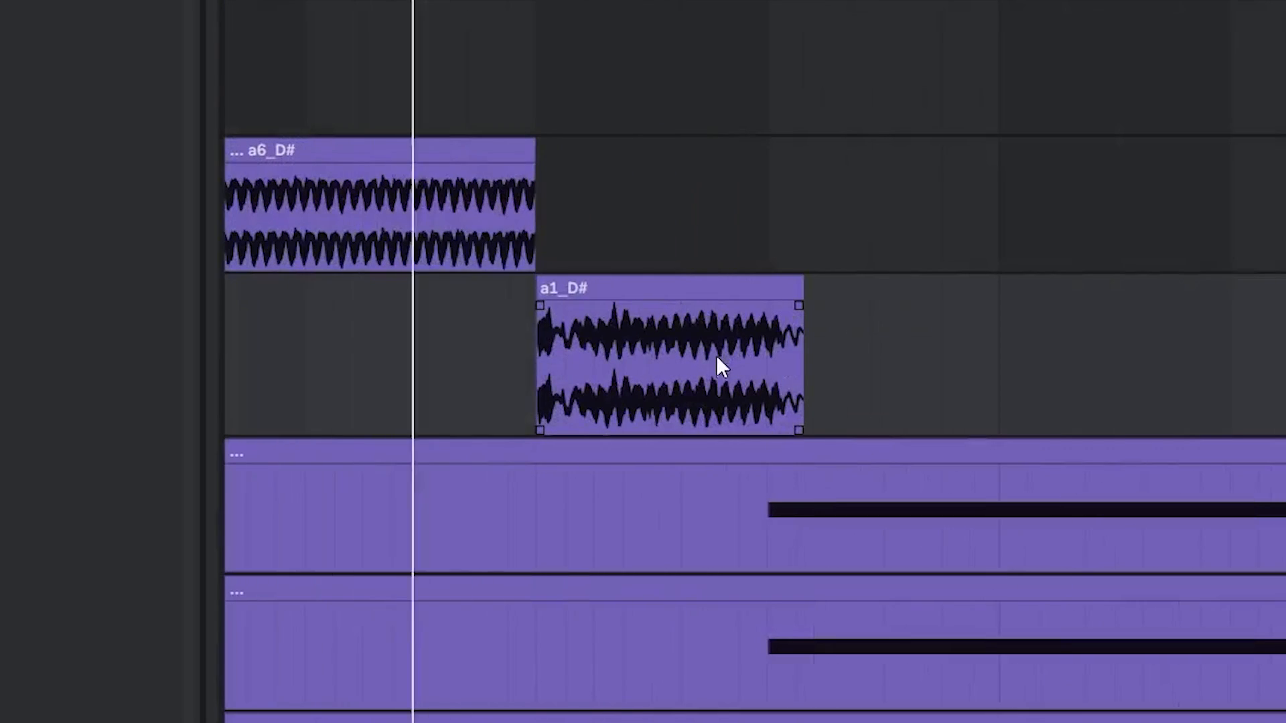
{"action": "left_click", "coordinate": [766, 376]}
{"action": "key", "text": "Delete"}
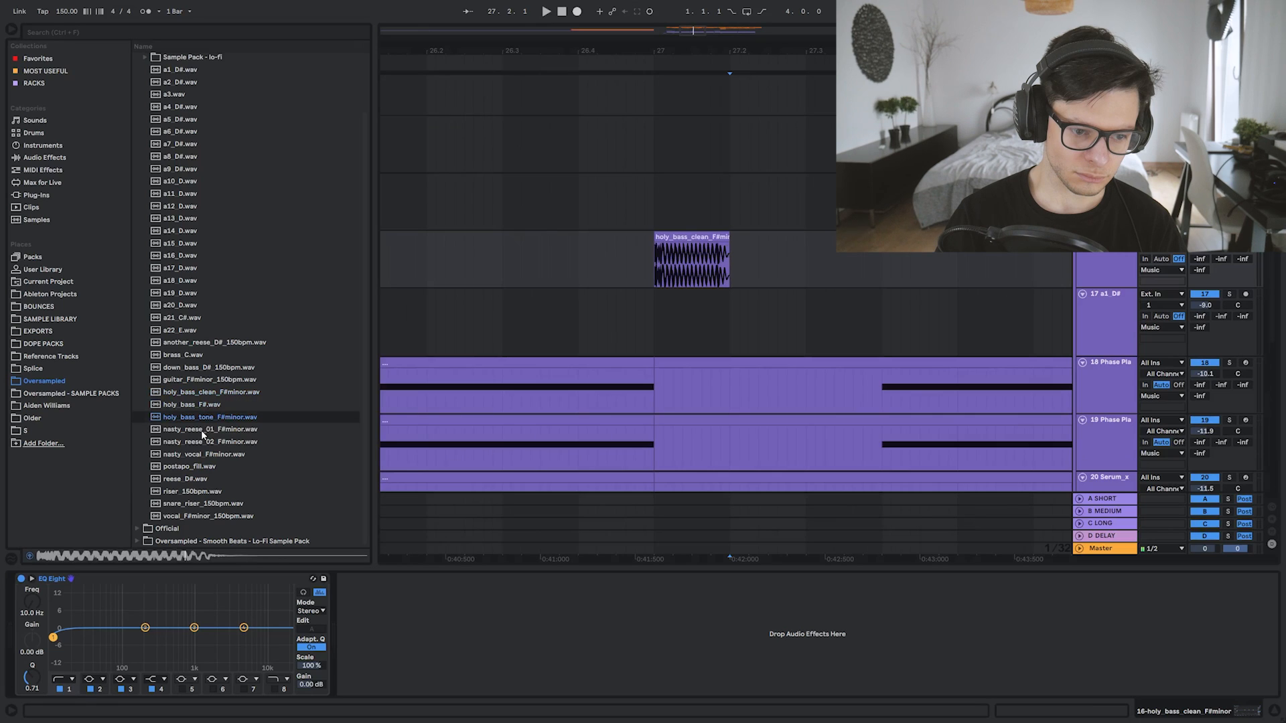
- Try nasty_reese_01_F#minor at bar 27 in place of the holy_bass_clean clip, and play it with the bass
{"action": "left_click_drag", "start_coordinate": [218, 431], "coordinate": [662, 263]}
{"action": "left_click", "coordinate": [638, 260]}
{"action": "key", "text": "space"}
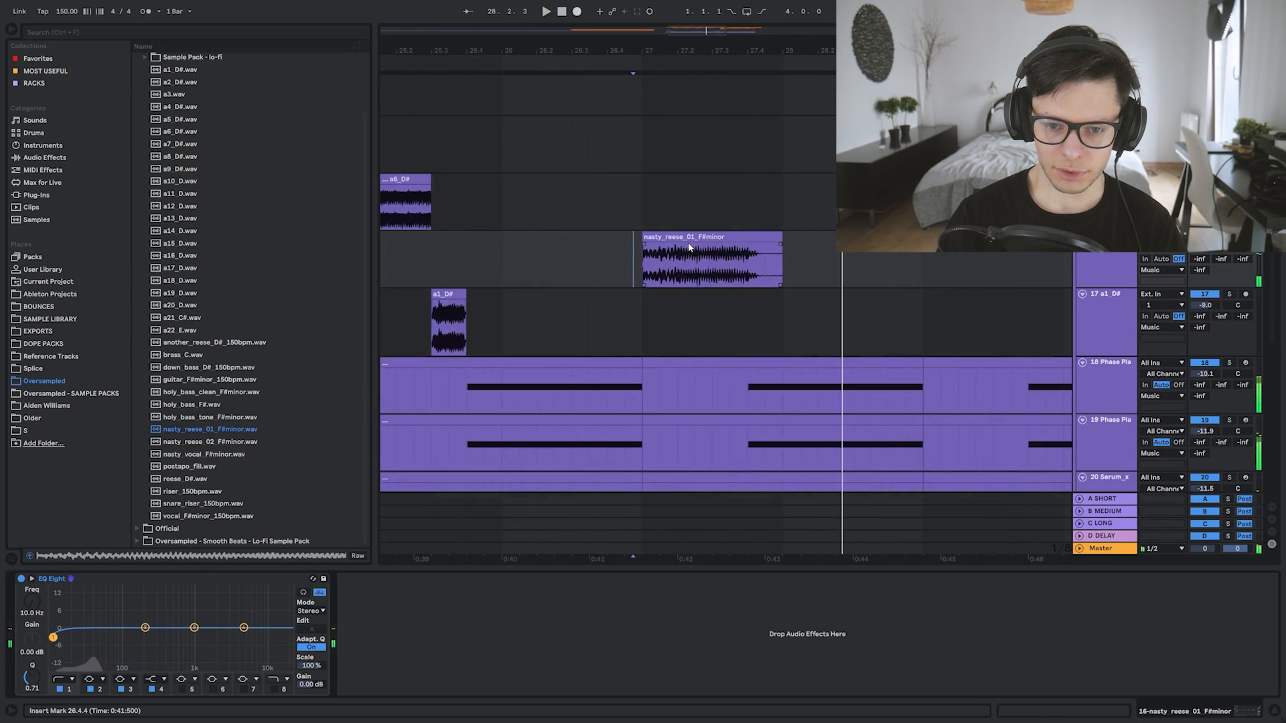
{"action": "scroll", "coordinate": [663, 278], "scroll_direction": "left", "scroll_amount": 3}
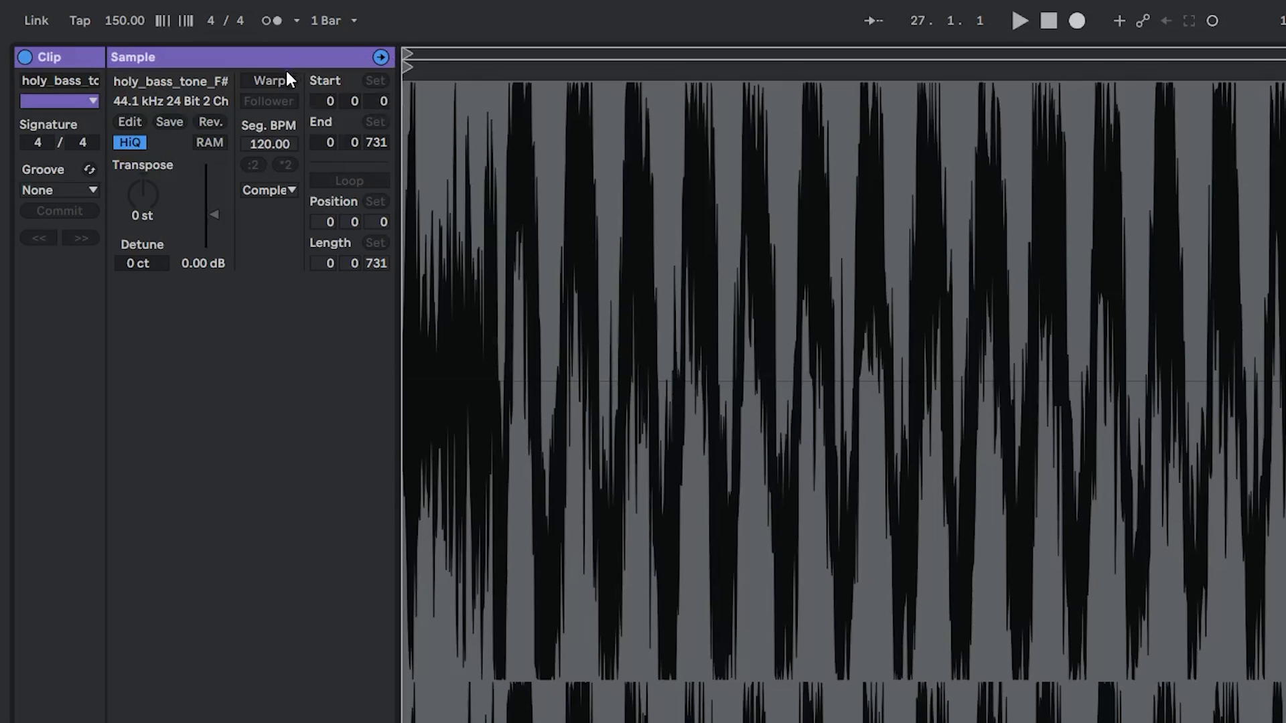
- Toggle warping on the holy_bass_tone_F#minor clip at bar 27 and delete the clip's tail after 27.3
{"action": "left_click", "coordinate": [285, 80]}
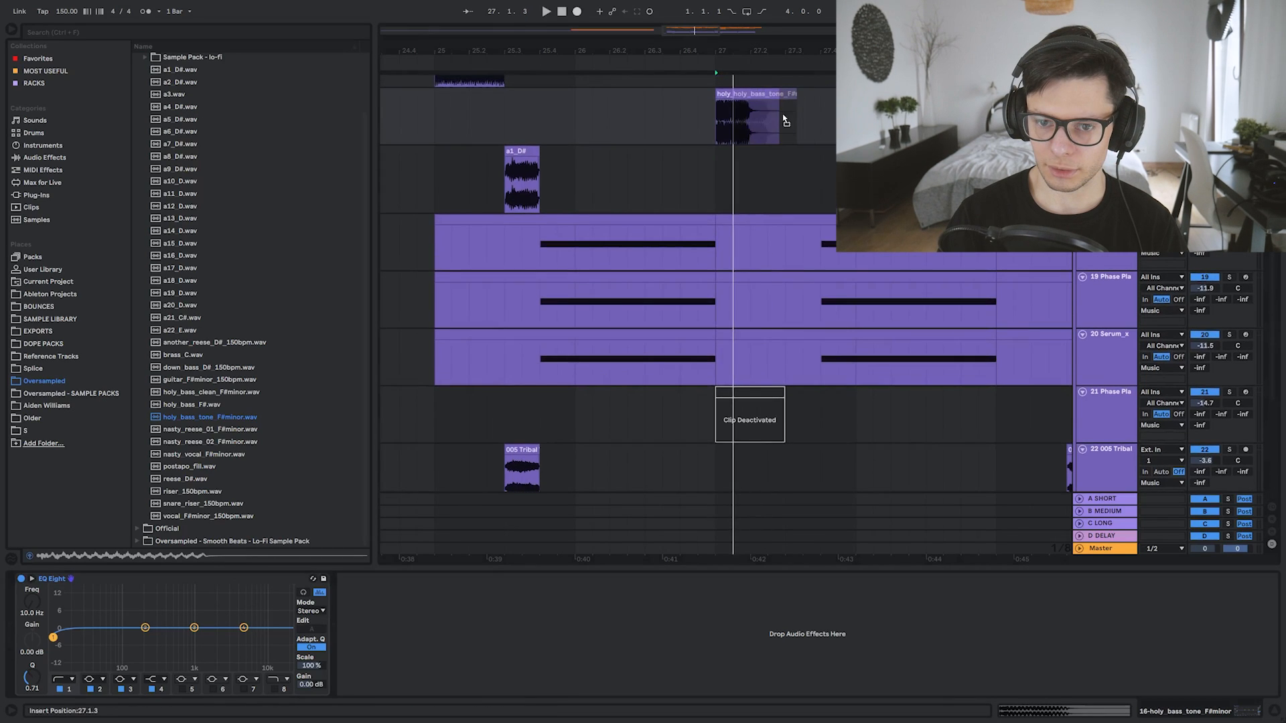
{"action": "key", "text": "space"}
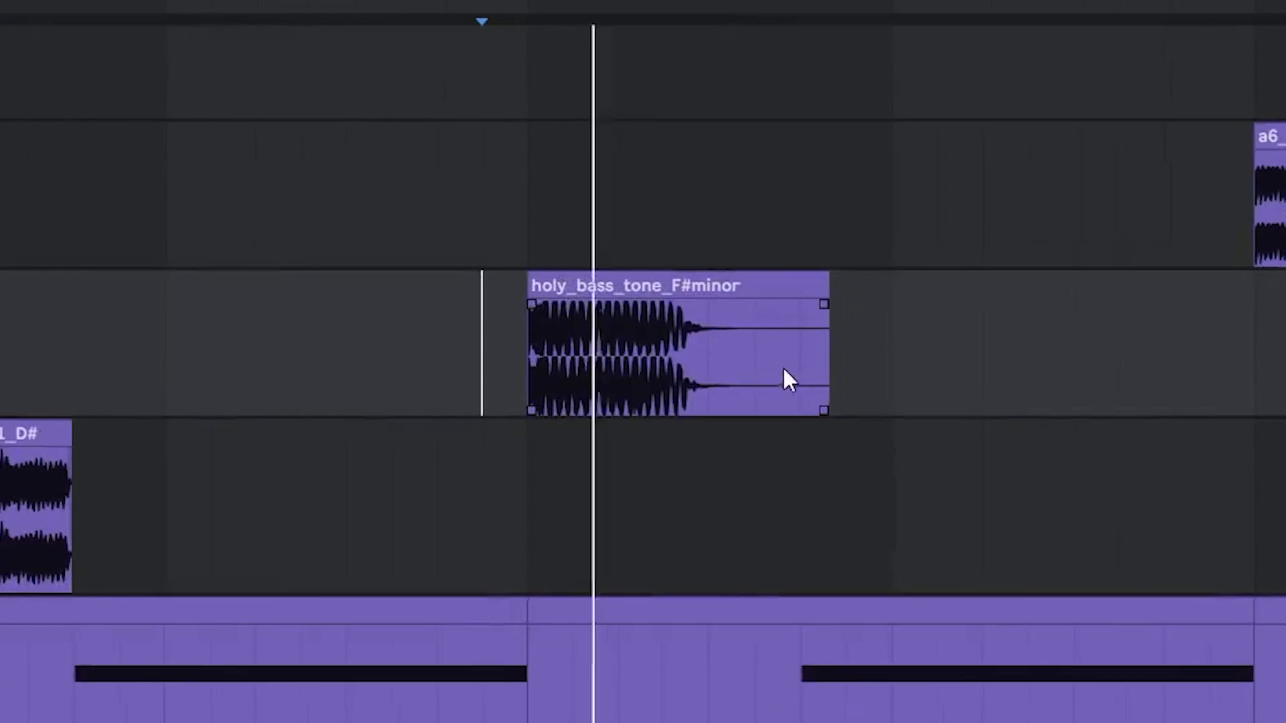
{"action": "left_click_drag", "start_coordinate": [710, 362], "coordinate": [1186, 340]}
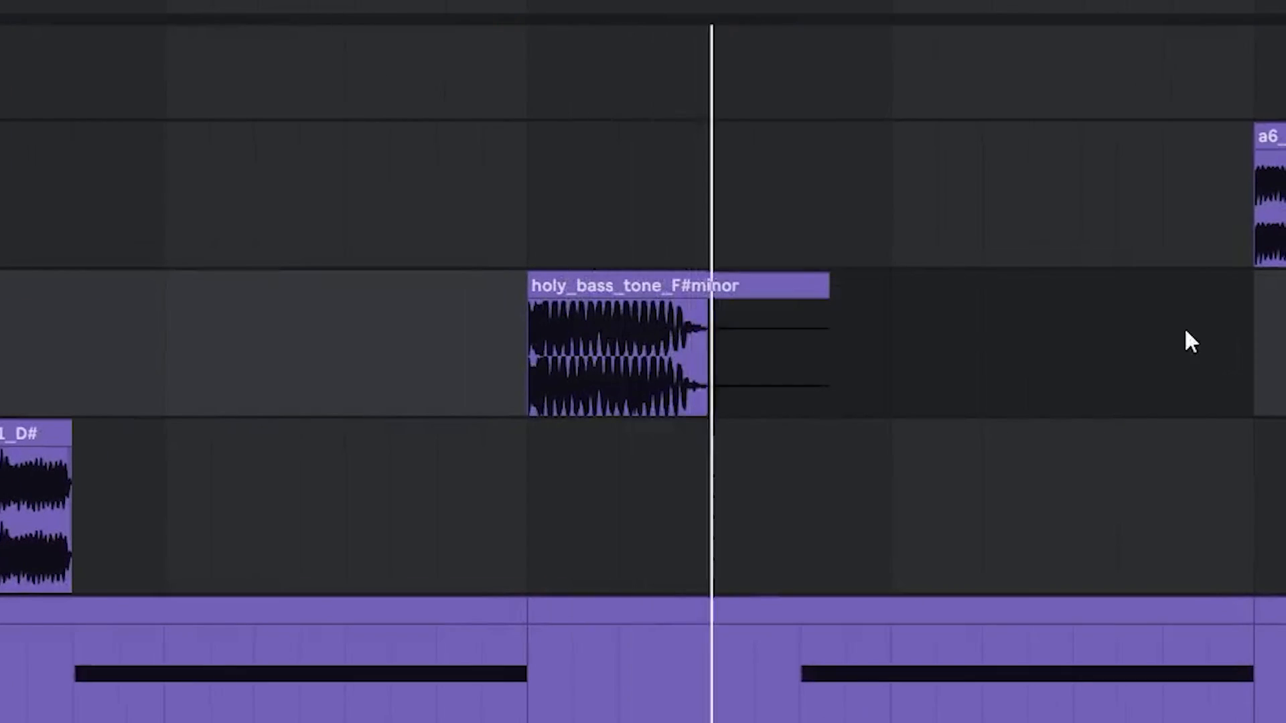
{"action": "key", "text": "Delete"}
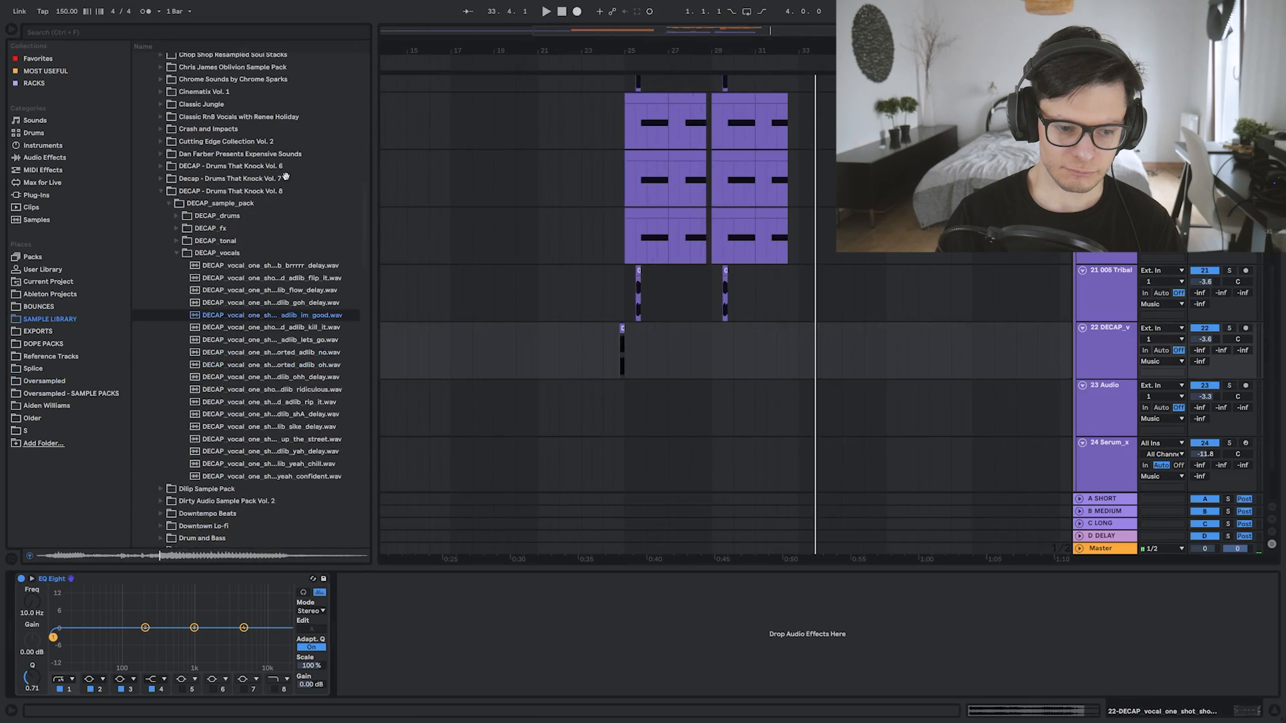
- Audition one-shots in the DECAP_vocals folder, place a shouted vocal from 27.2 to 27.3 on the DECAP track, and play it
{"action": "left_click", "coordinate": [289, 344]}
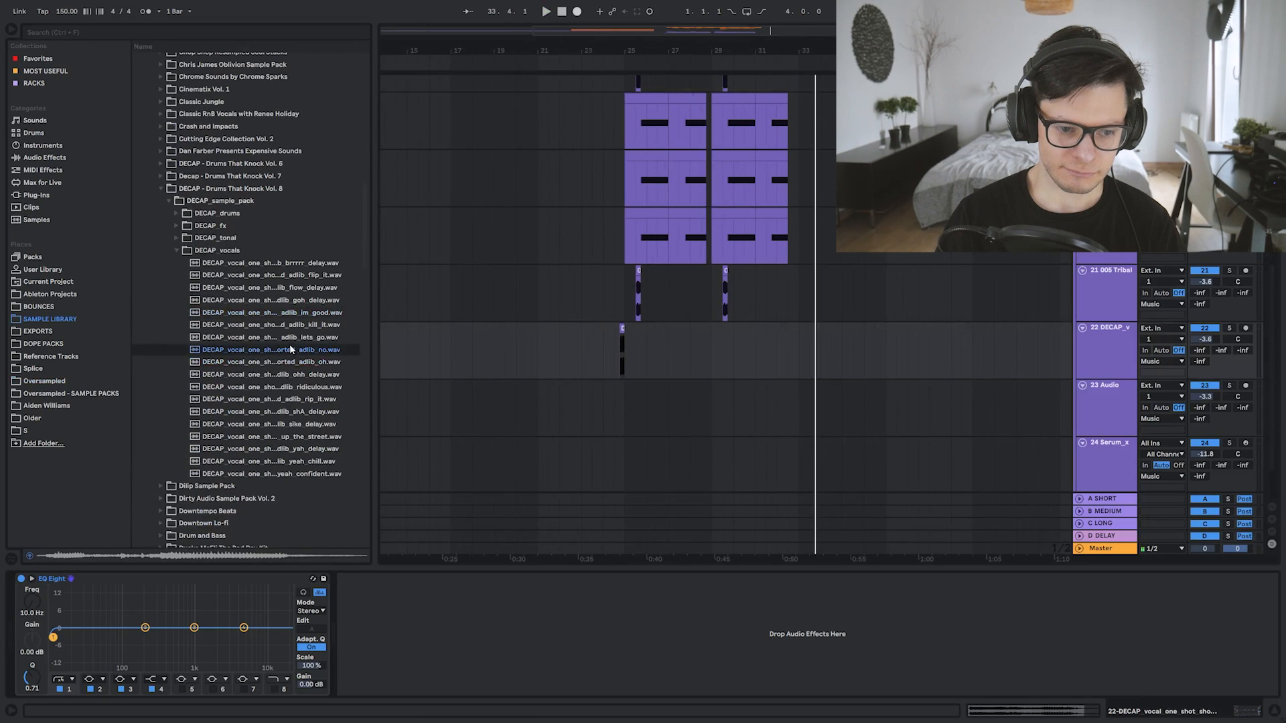
{"action": "left_click", "coordinate": [325, 381]}
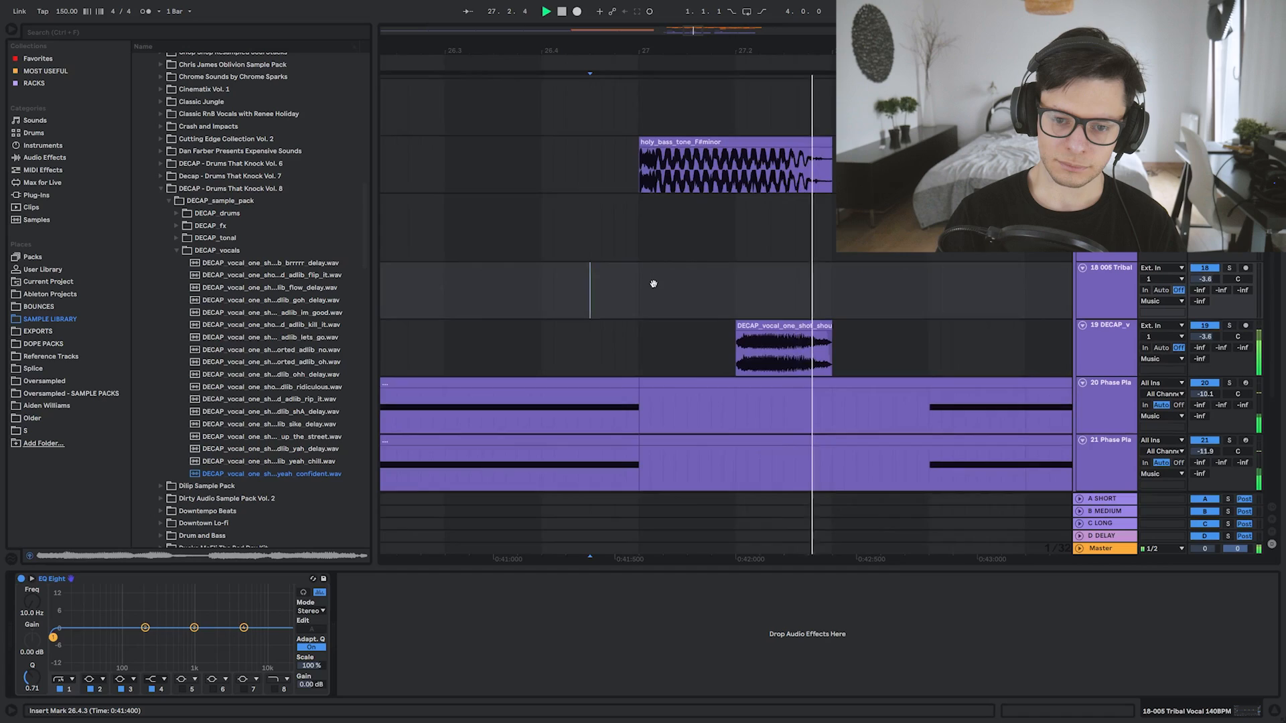
{"action": "scroll", "coordinate": [655, 283], "scroll_direction": "down", "scroll_amount": 5}
{"action": "left_click_drag", "start_coordinate": [718, 334], "coordinate": [617, 231]}
{"action": "key", "text": "space"}
- Search the browser for THE ULTIMATE SPACE and add the oversampled.us version of the rack after EQ Eight on the DECAP vocal track
{"action": "left_click", "coordinate": [319, 363]}
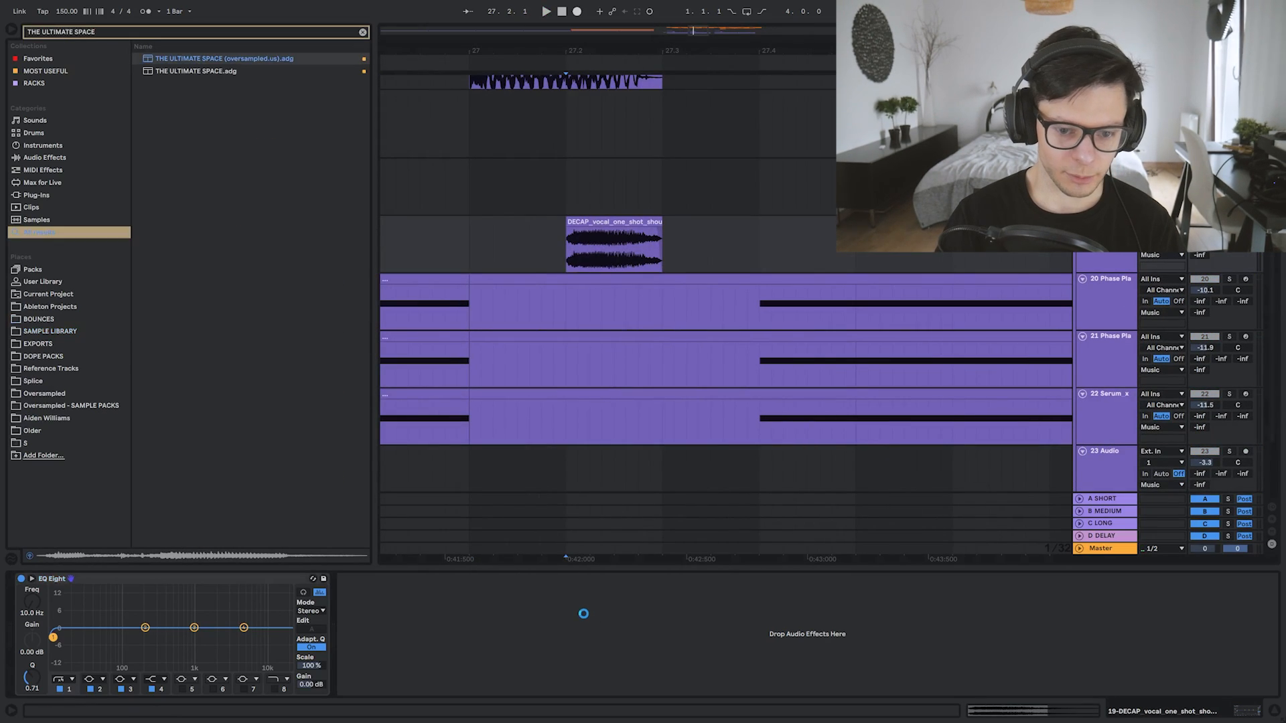
{"action": "left_click_drag", "start_coordinate": [583, 609], "coordinate": [595, 617]}
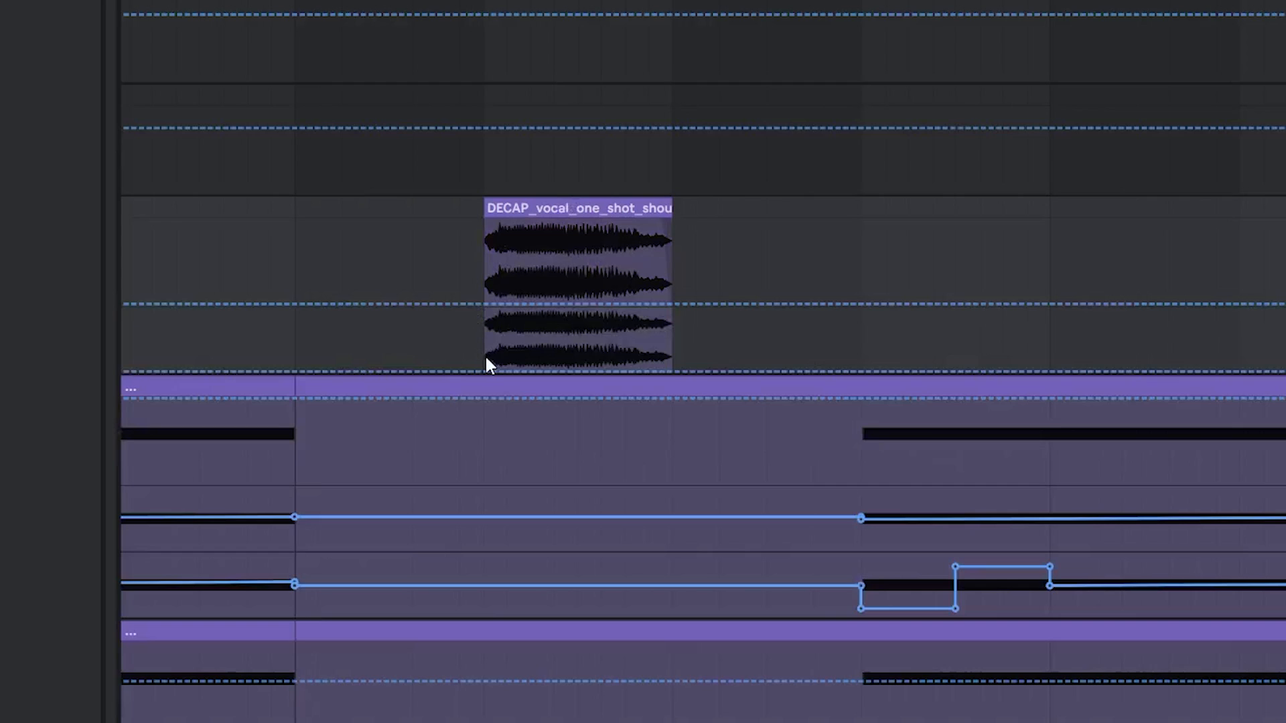
- Draw two automation ramps on the DECAP vocal track, rising from just after 27.3 to 27.4 and dropping back at 27.4
{"action": "left_click", "coordinate": [486, 360]}
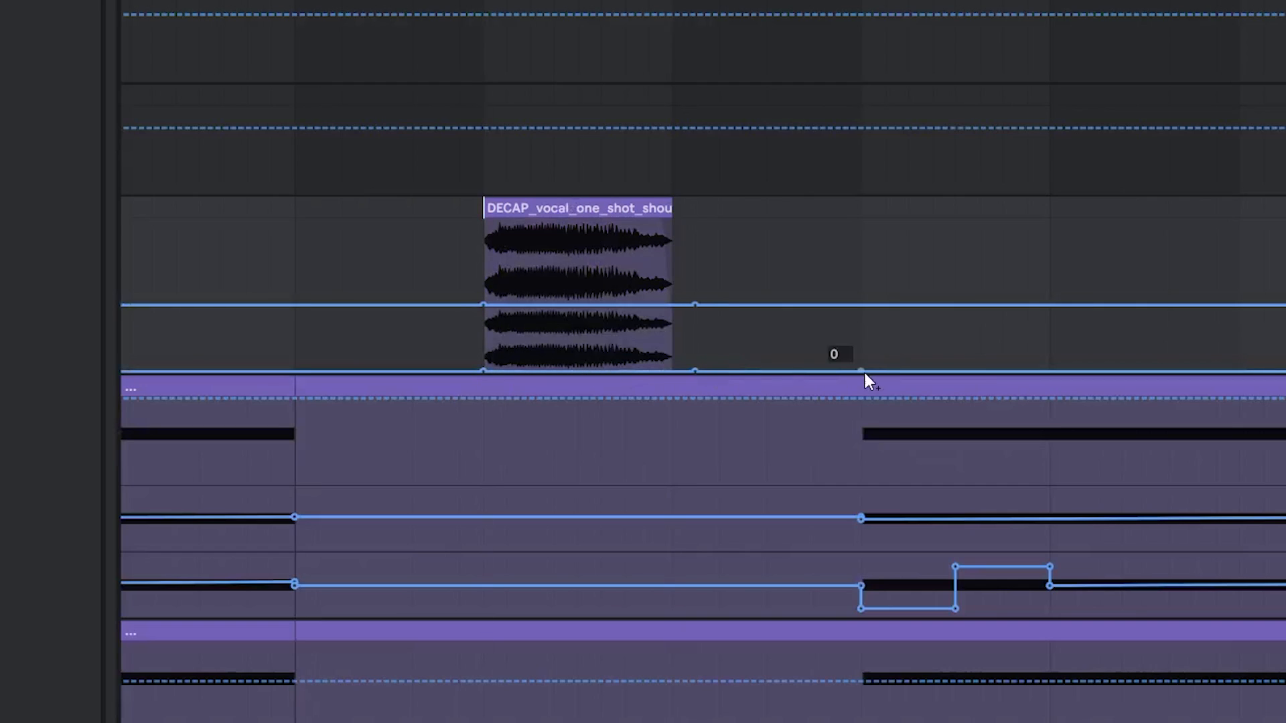
{"action": "left_click_drag", "start_coordinate": [865, 374], "coordinate": [919, 344]}
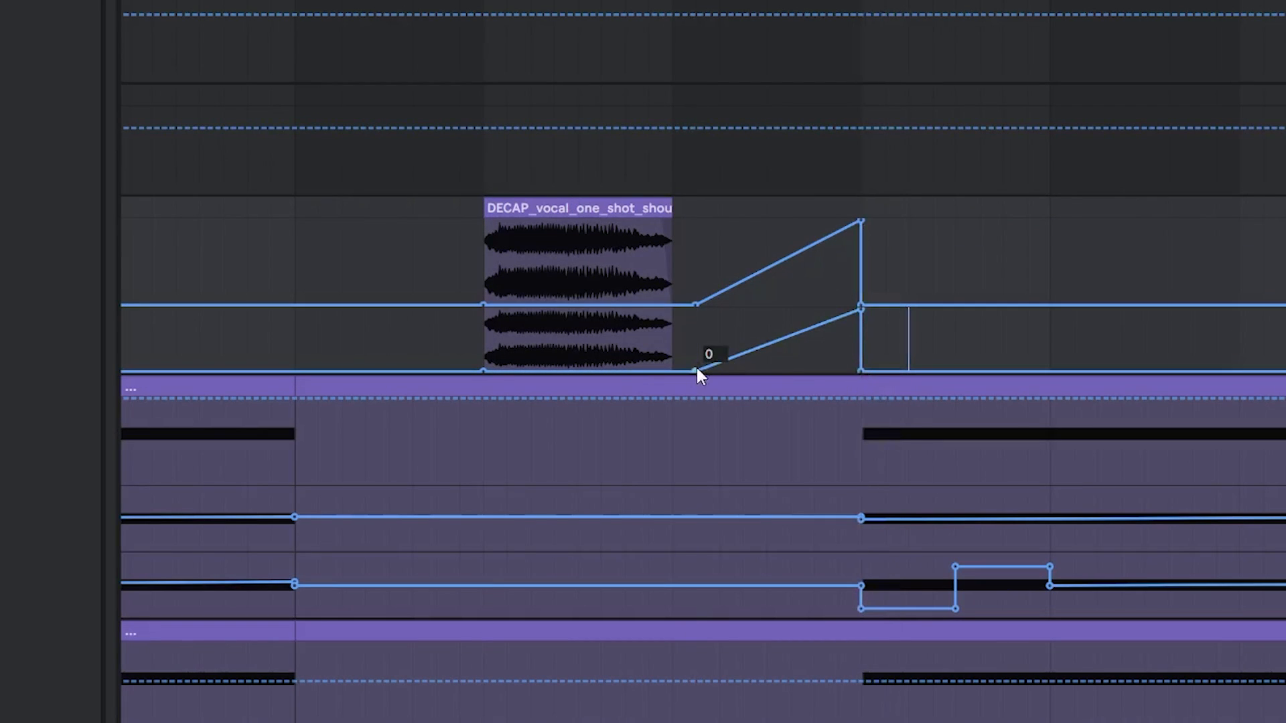
- Move the start points of both automation ramps back to the end of the DECAP vocal clip at 27.3 and play the result
{"action": "left_click_drag", "start_coordinate": [698, 374], "coordinate": [673, 371]}
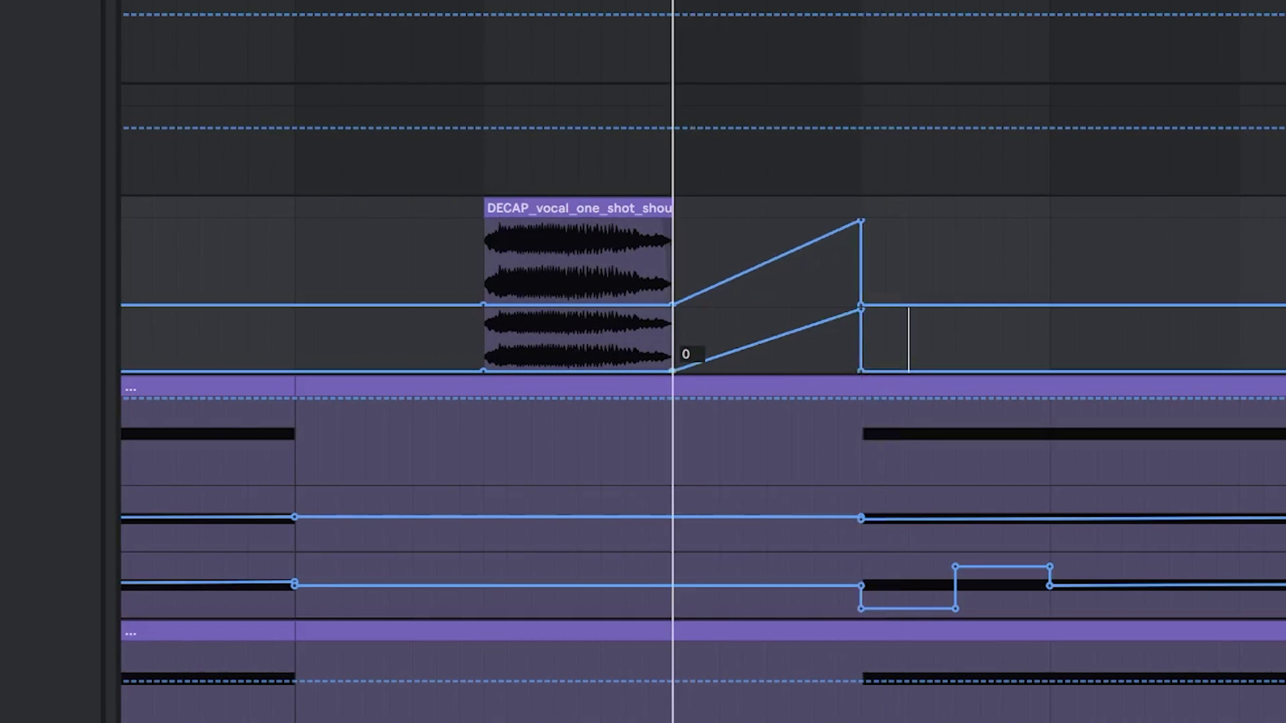
{"action": "left_click", "coordinate": [439, 225]}
{"action": "key", "text": "space"}
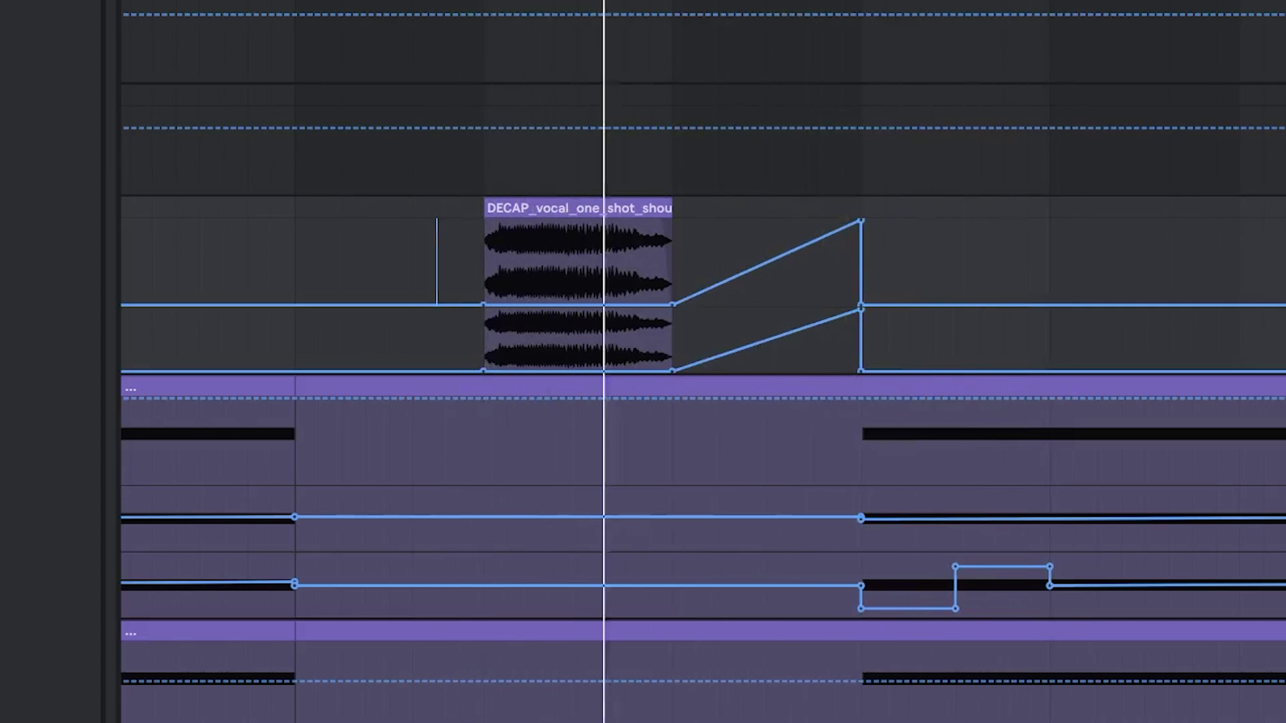
{"action": "key", "text": "space"}
{"action": "key", "text": "space"}
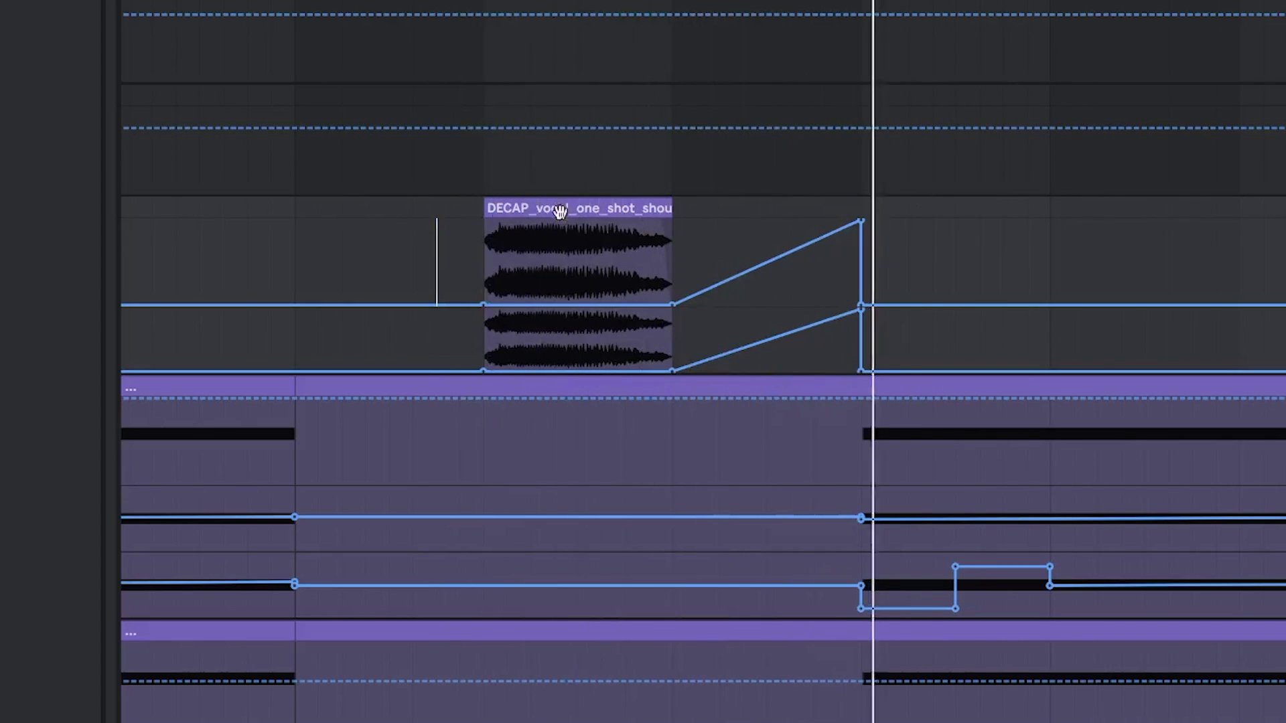
- Replay the passage and lower the peaks of both vocal automation ramps at 27.4, the upper one to about 68
{"action": "left_click", "coordinate": [316, 238]}
{"action": "left_click", "coordinate": [295, 239]}
{"action": "key", "text": "space"}
{"action": "key", "text": "space"}
{"action": "left_click_drag", "start_coordinate": [862, 222], "coordinate": [862, 272]}
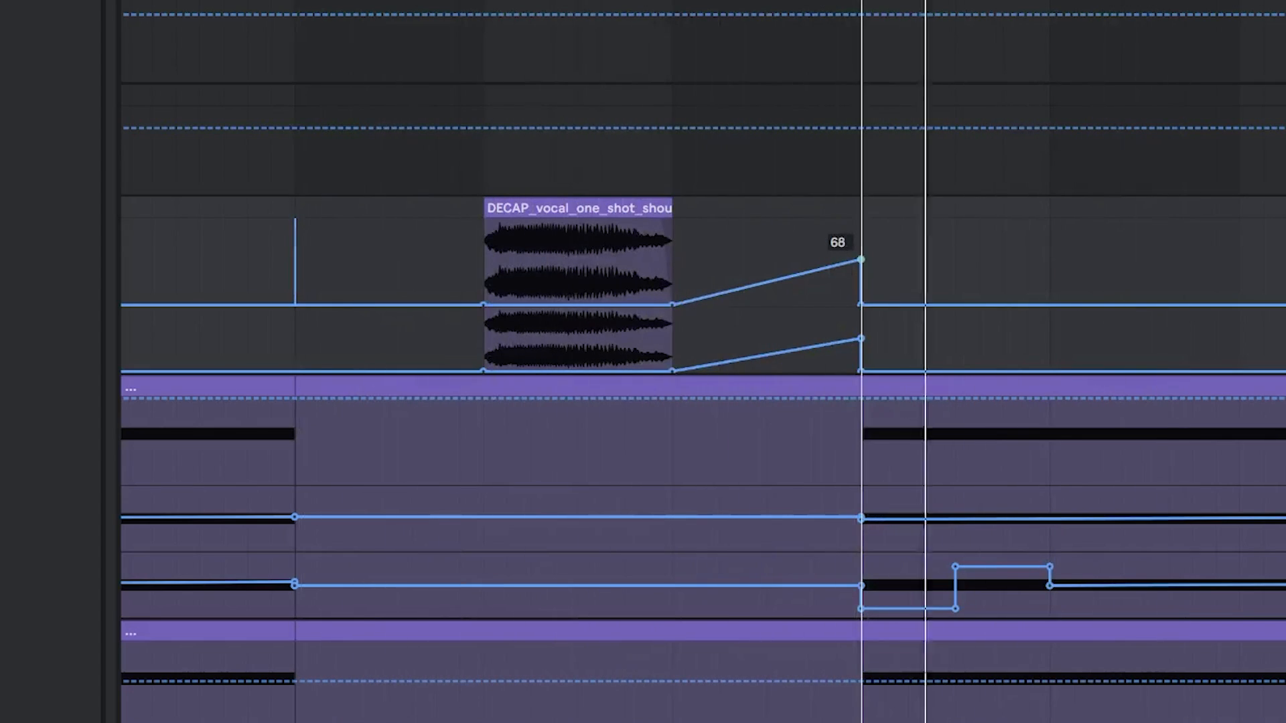
{"action": "key", "text": "minus"}
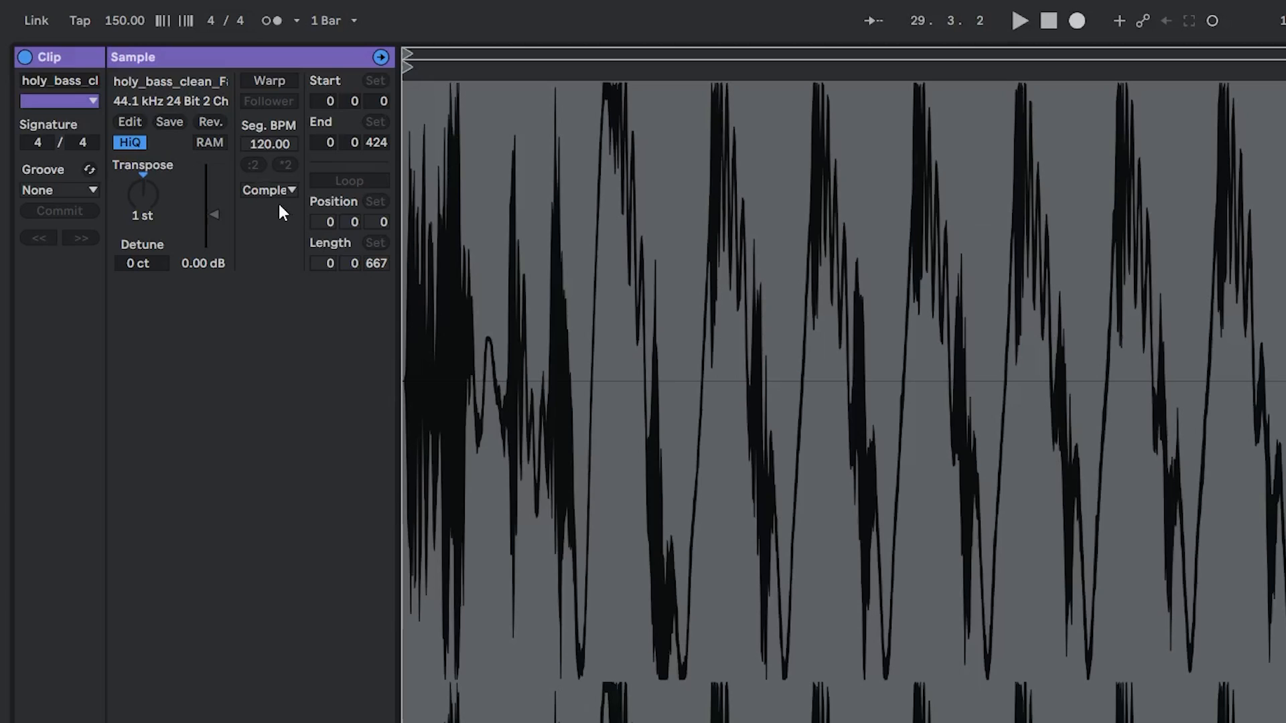
- Choose Texture warp mode for the holy_bass_clean_F#minor clip, and trim its tail so it ends at bar 29
{"action": "left_click", "coordinate": [270, 190]}
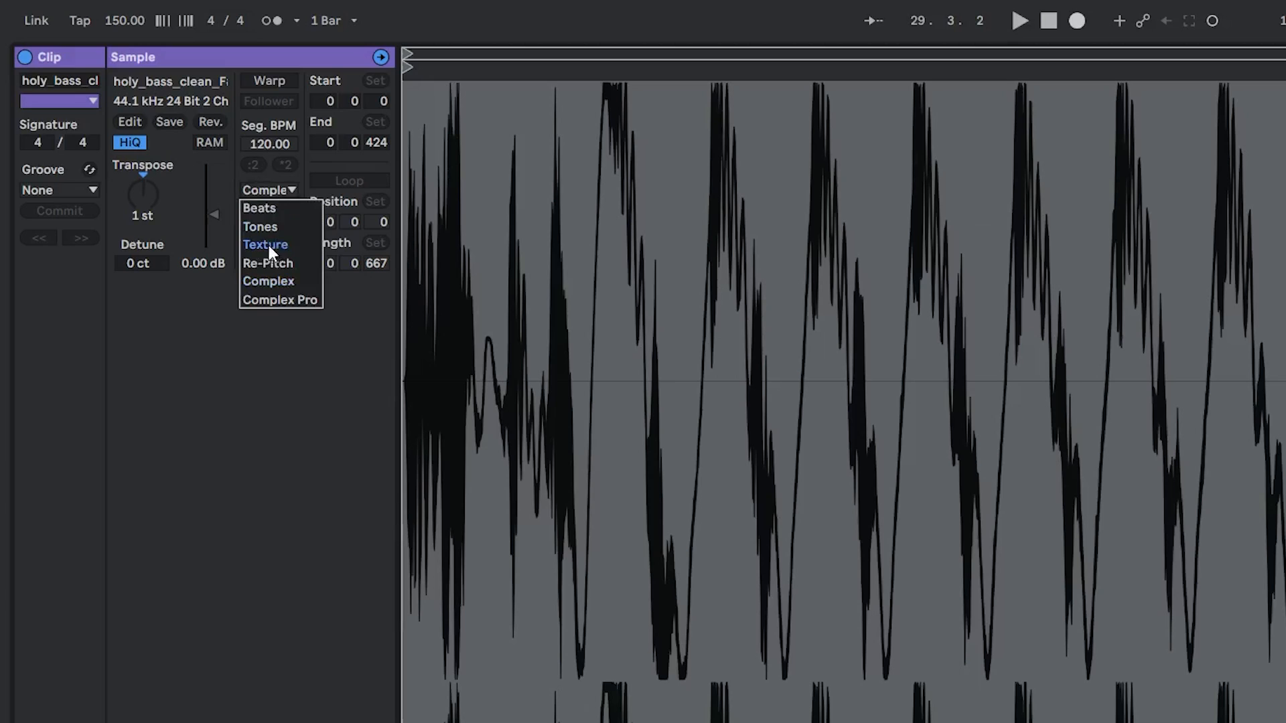
{"action": "left_click", "coordinate": [268, 246]}
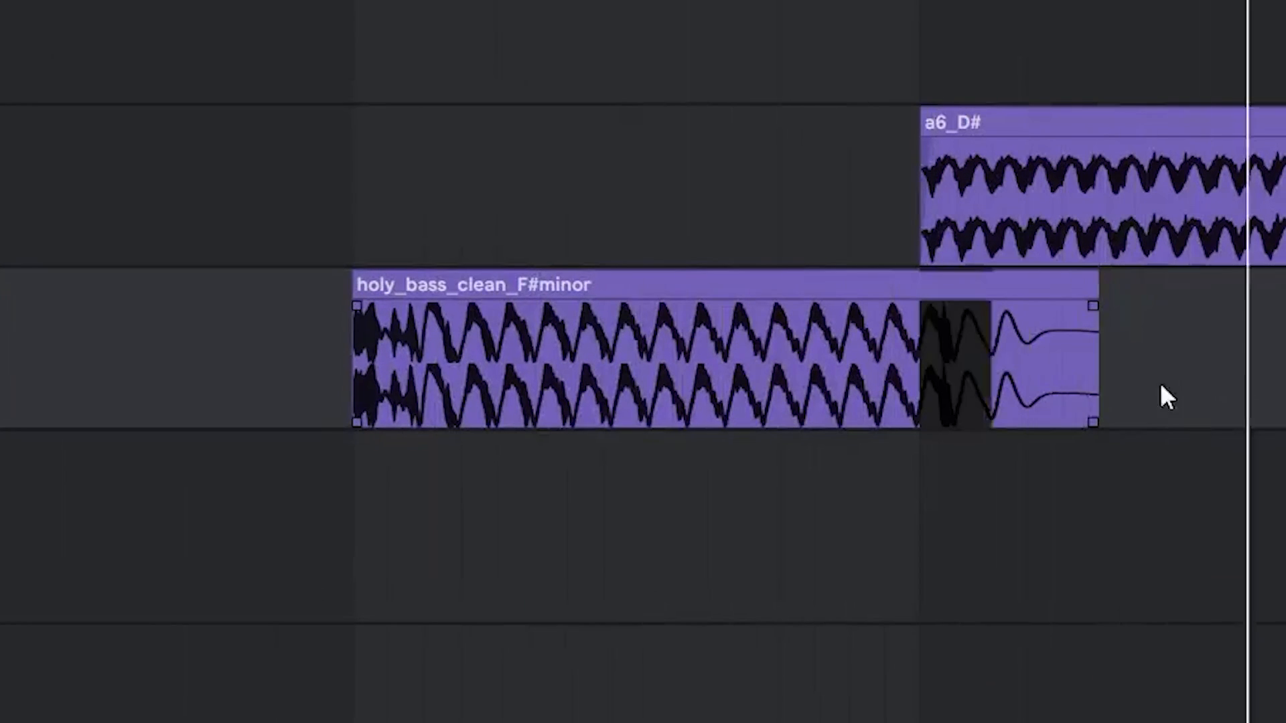
{"action": "left_click_drag", "start_coordinate": [1099, 331], "coordinate": [902, 316]}
{"action": "scroll", "coordinate": [124, 312], "scroll_direction": "down", "scroll_amount": 7}
{"action": "mouse_move", "coordinate": [109, 316]}
{"action": "left_mouse_down"}
{"action": "mouse_move", "coordinate": [611, 402]}
{"action": "mouse_move", "coordinate": [584, 304]}
{"action": "left_mouse_up"}
{"action": "scroll", "coordinate": [584, 303], "scroll_direction": "down", "scroll_amount": 3}
{"action": "left_click", "coordinate": [388, 258]}
{"action": "key", "text": "space"}
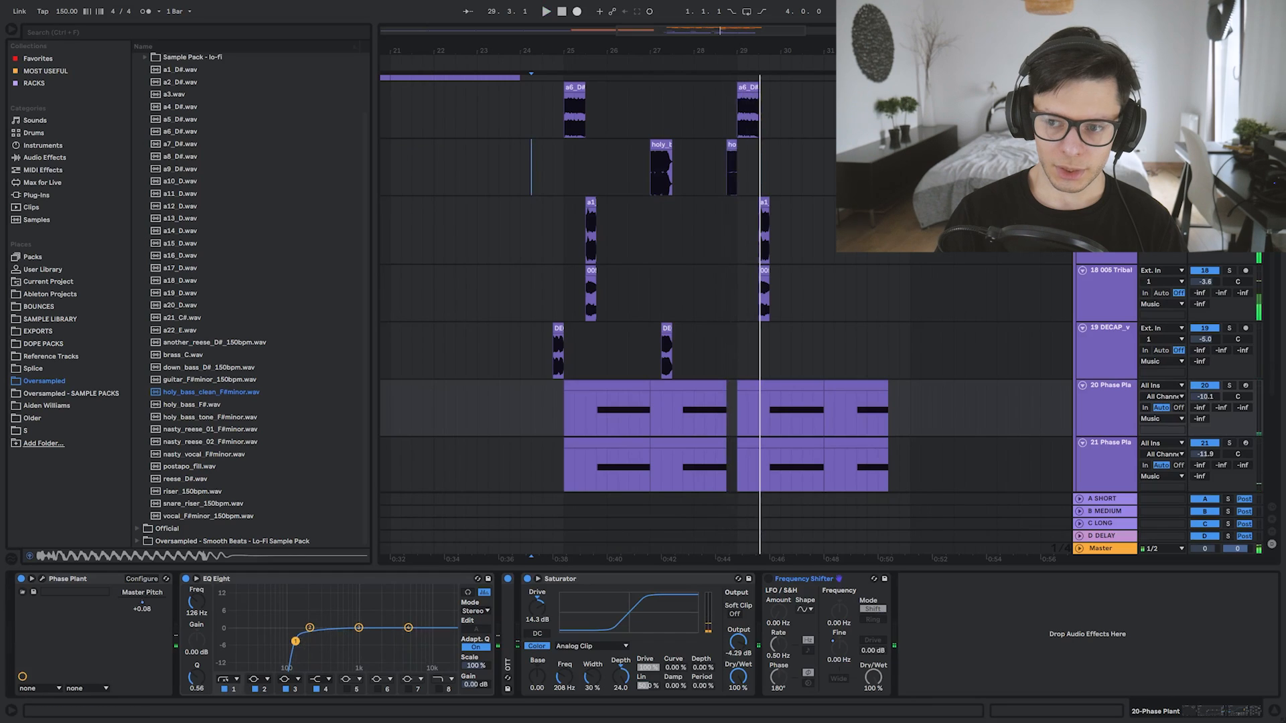
- Add an audio track below the holy_bass track, place brass_C.wav on it at bar 29, and trim the sample's tail
{"action": "left_click", "coordinate": [1105, 156]}
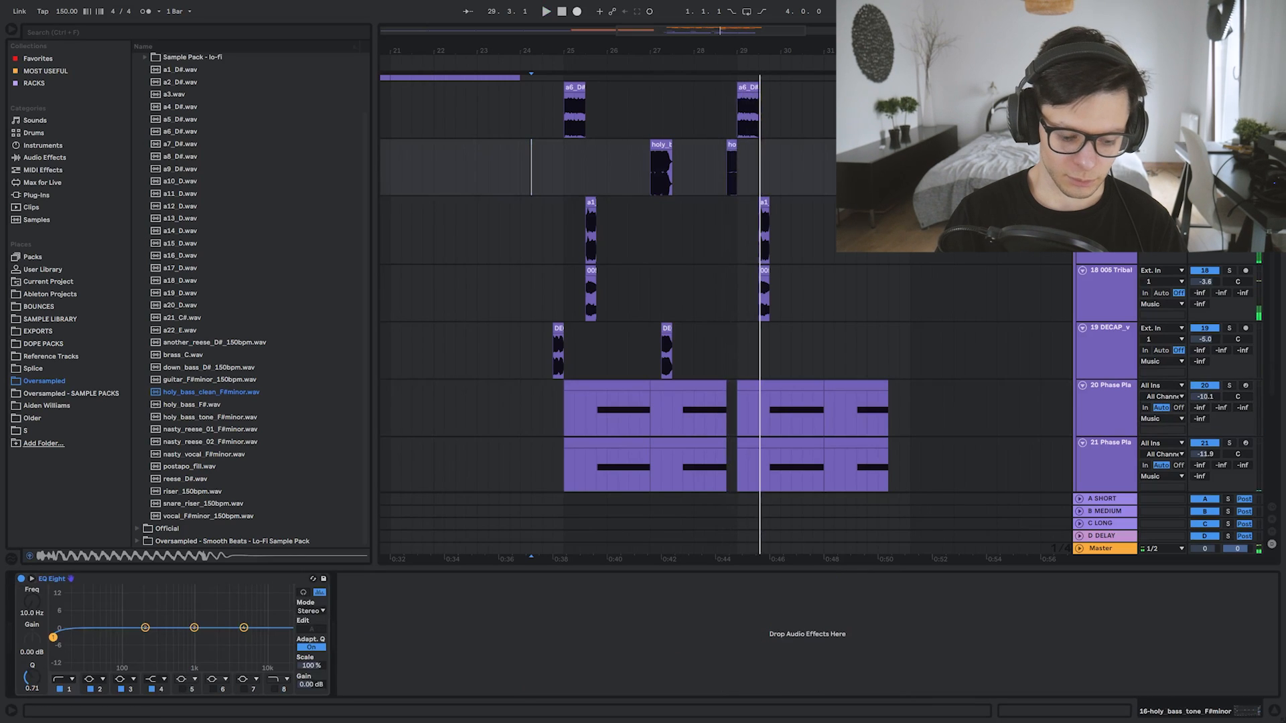
{"action": "key", "text": "ctrl+d"}
{"action": "left_click_drag", "start_coordinate": [791, 228], "coordinate": [455, 228]}
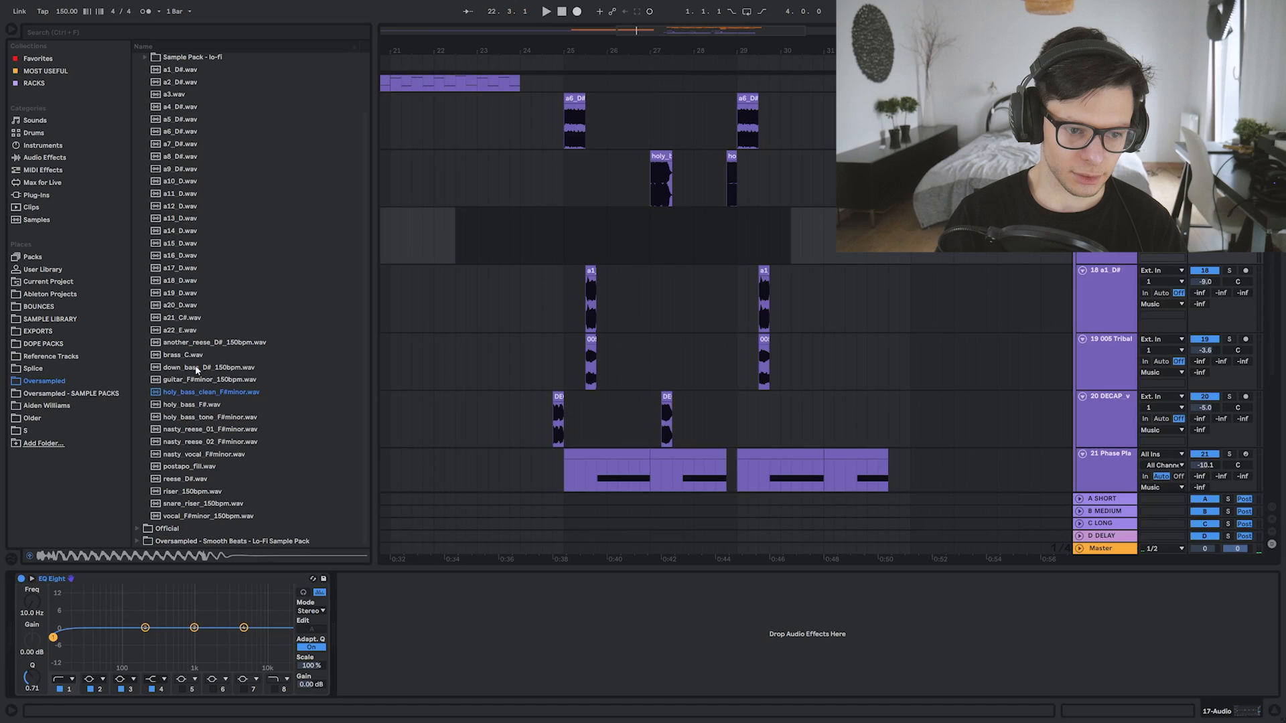
{"action": "left_click_drag", "start_coordinate": [184, 355], "coordinate": [757, 234]}
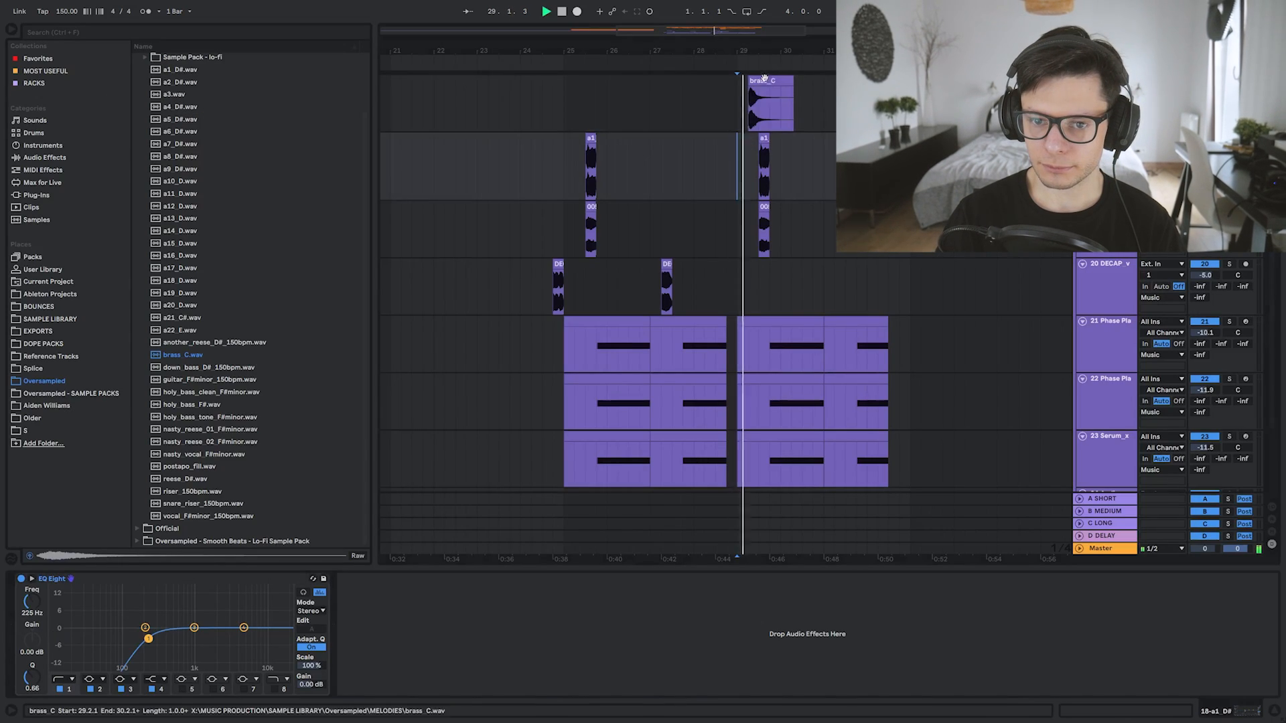
{"action": "key", "text": "space"}
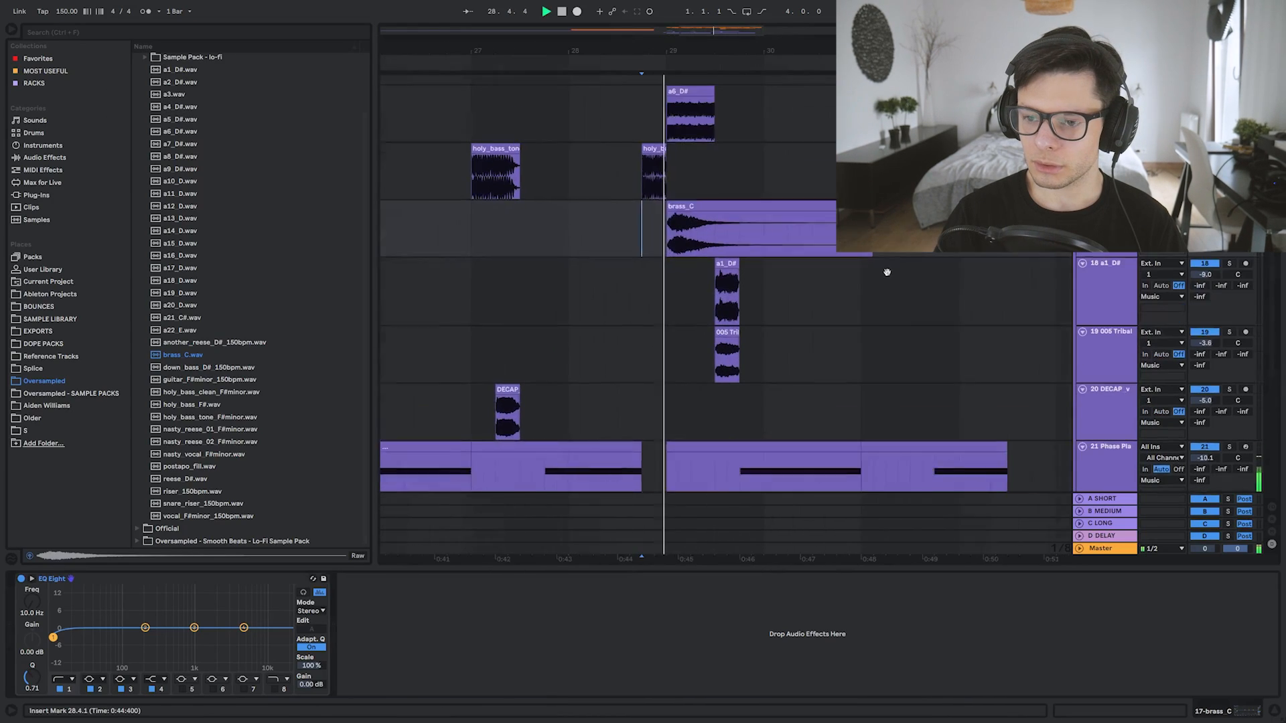
{"action": "left_click_drag", "start_coordinate": [694, 247], "coordinate": [1001, 247]}
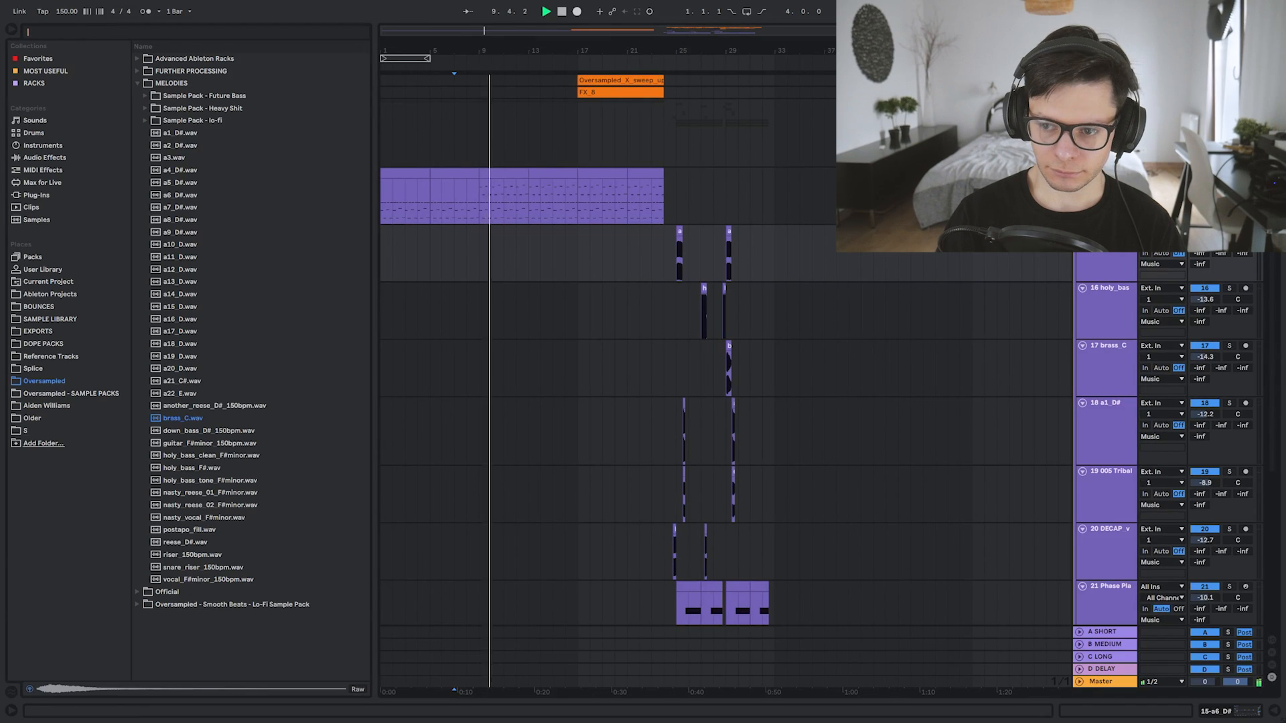
- Insert a MIDI track below the SYNTH - ANALOG POWER track and set up a second SYNTH - ANALOG POWER track beside it
{"action": "left_click", "coordinate": [1108, 174]}
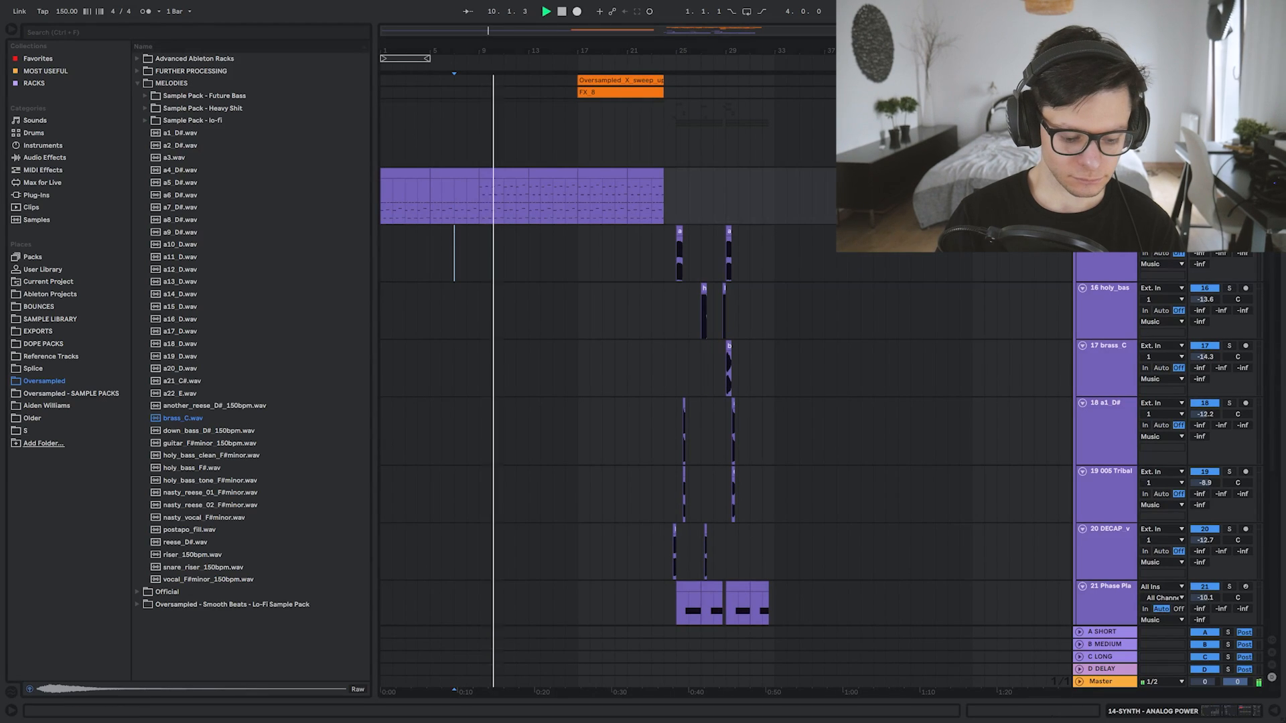
{"action": "key", "text": "ctrl+shift+t"}
{"action": "scroll", "coordinate": [482, 234], "scroll_direction": "up", "scroll_amount": 3}
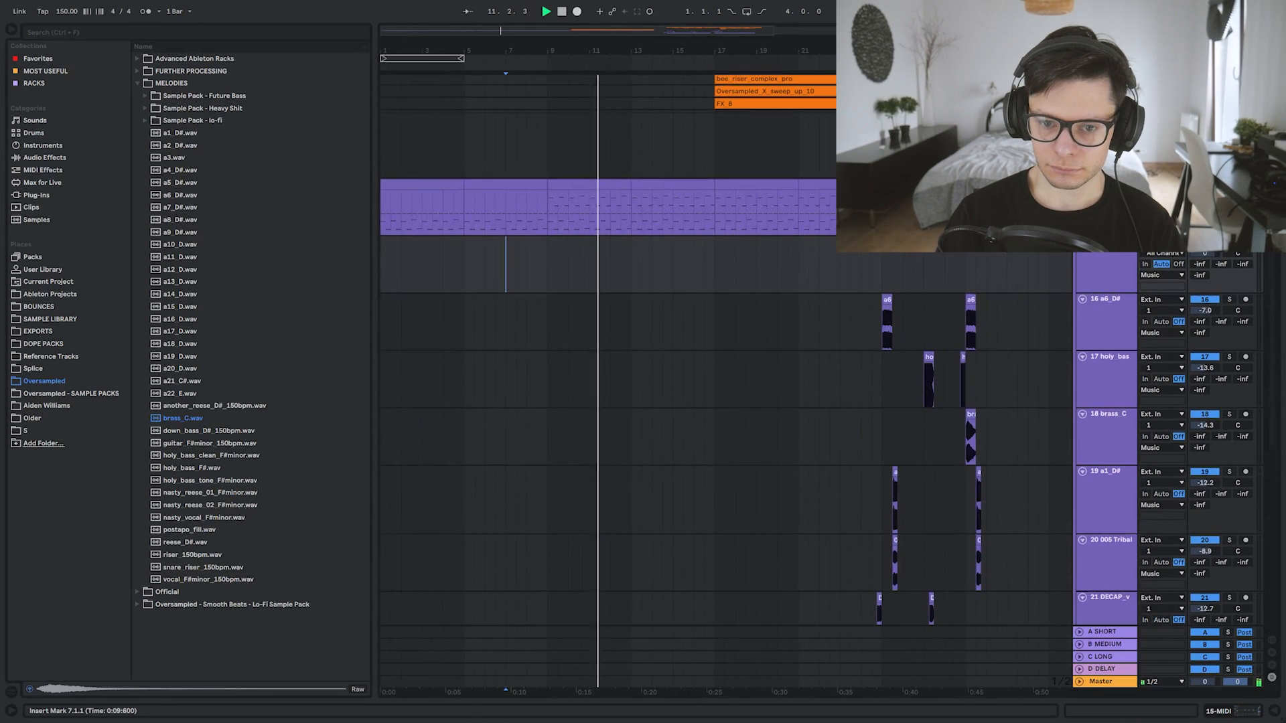
{"action": "scroll", "coordinate": [471, 238], "scroll_direction": "down", "scroll_amount": 1}
{"action": "scroll", "coordinate": [473, 235], "scroll_direction": "down", "scroll_amount": 2}
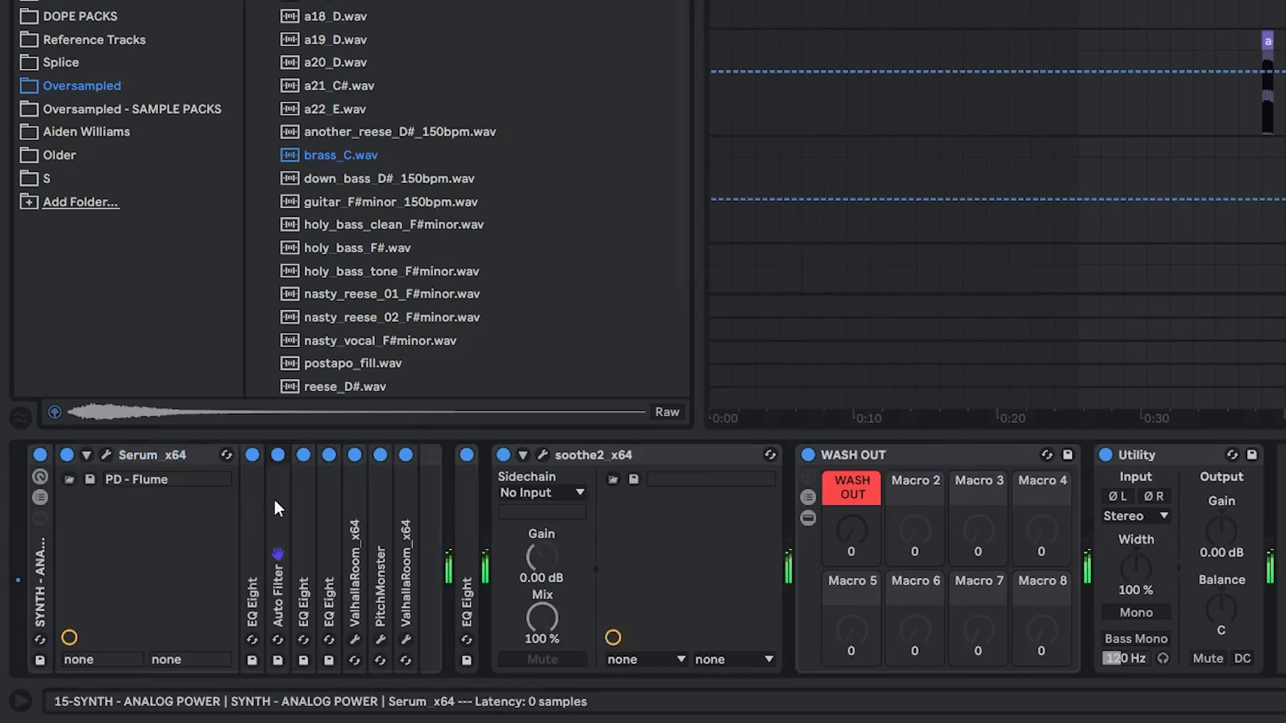
- Check the Auto Filter in the second synth's rack, then open Serum's PD - Flume patch and adjust its macros and pitch wheel
{"action": "double_click", "coordinate": [274, 497]}
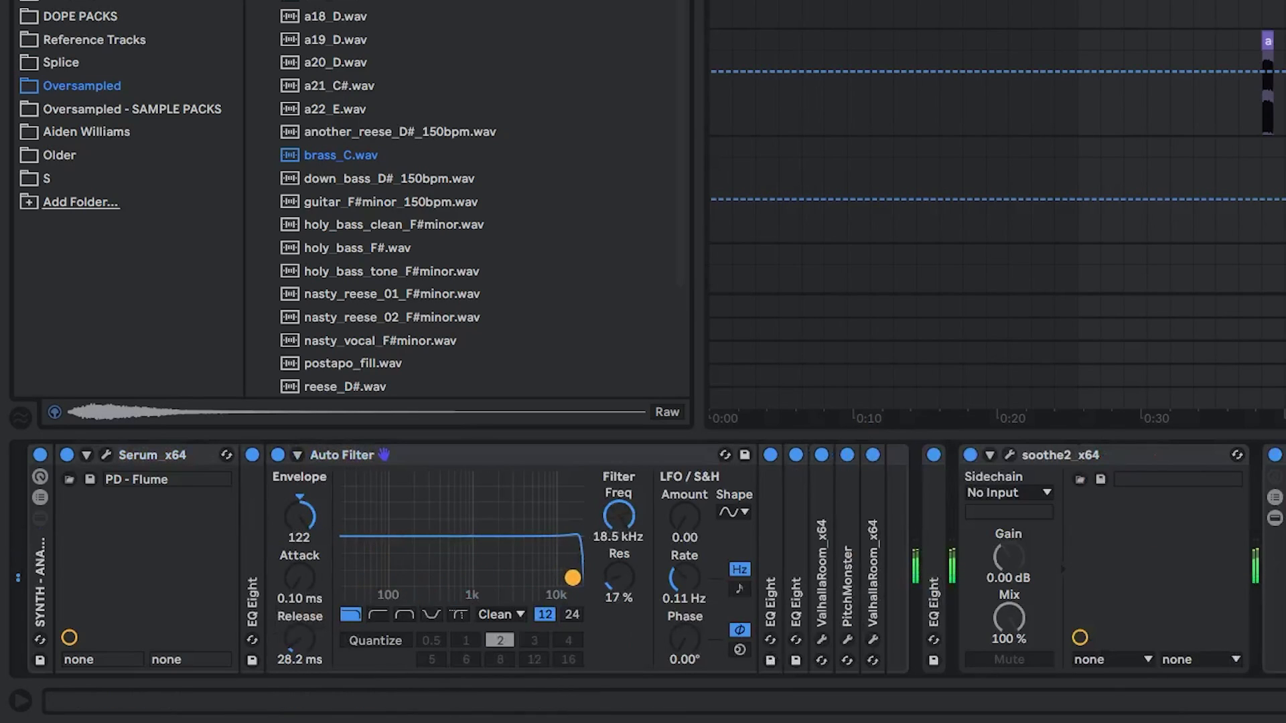
{"action": "double_click", "coordinate": [503, 456]}
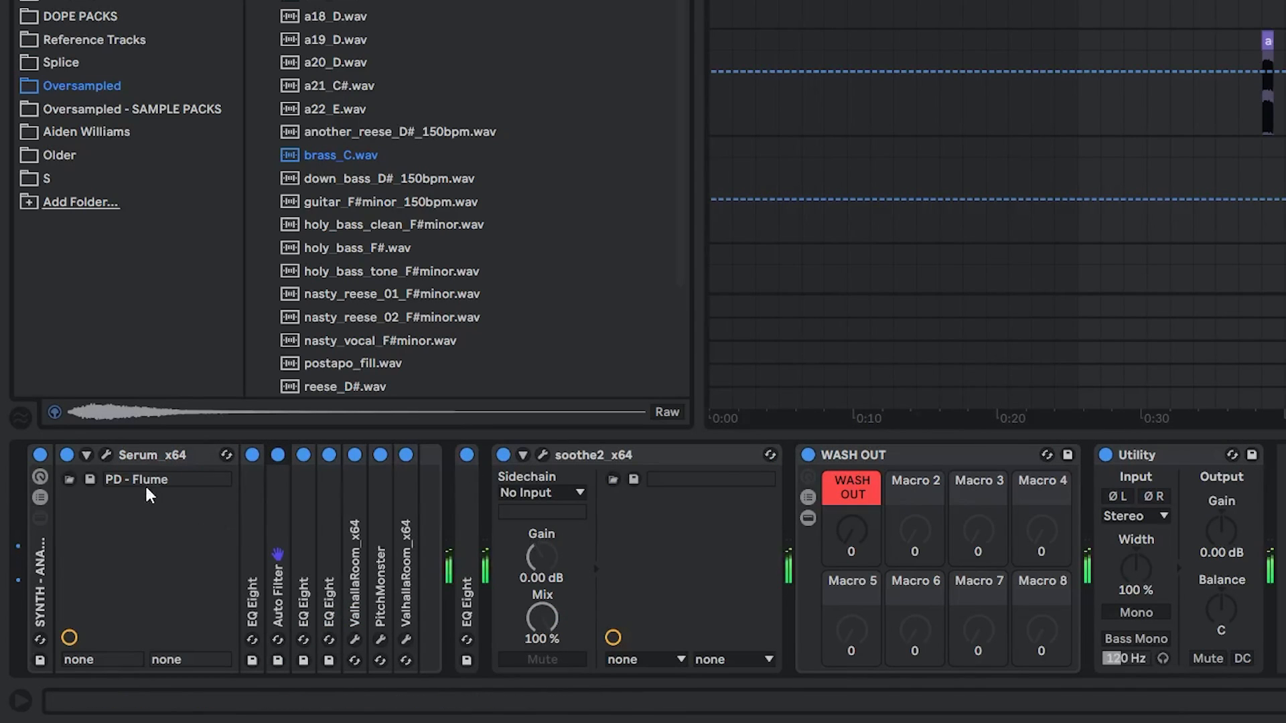
{"action": "left_click", "coordinate": [106, 456]}
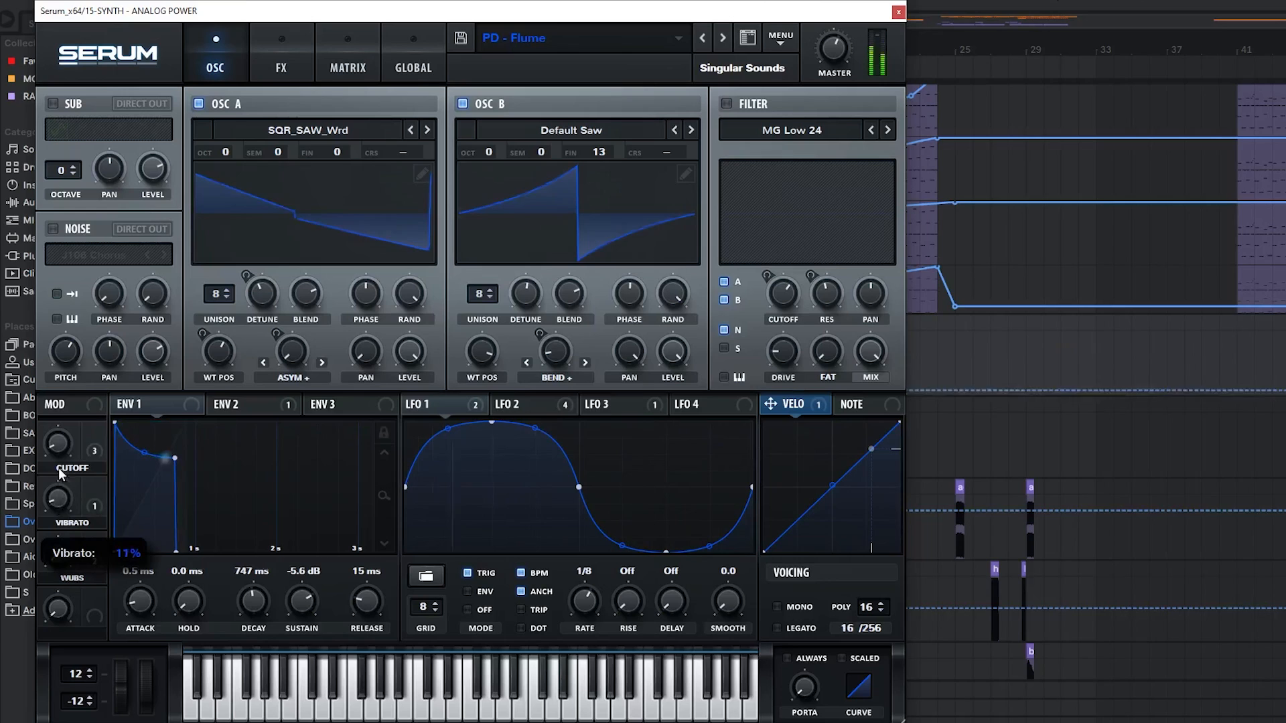
{"action": "left_click_drag", "start_coordinate": [122, 324], "coordinate": [110, 462]}
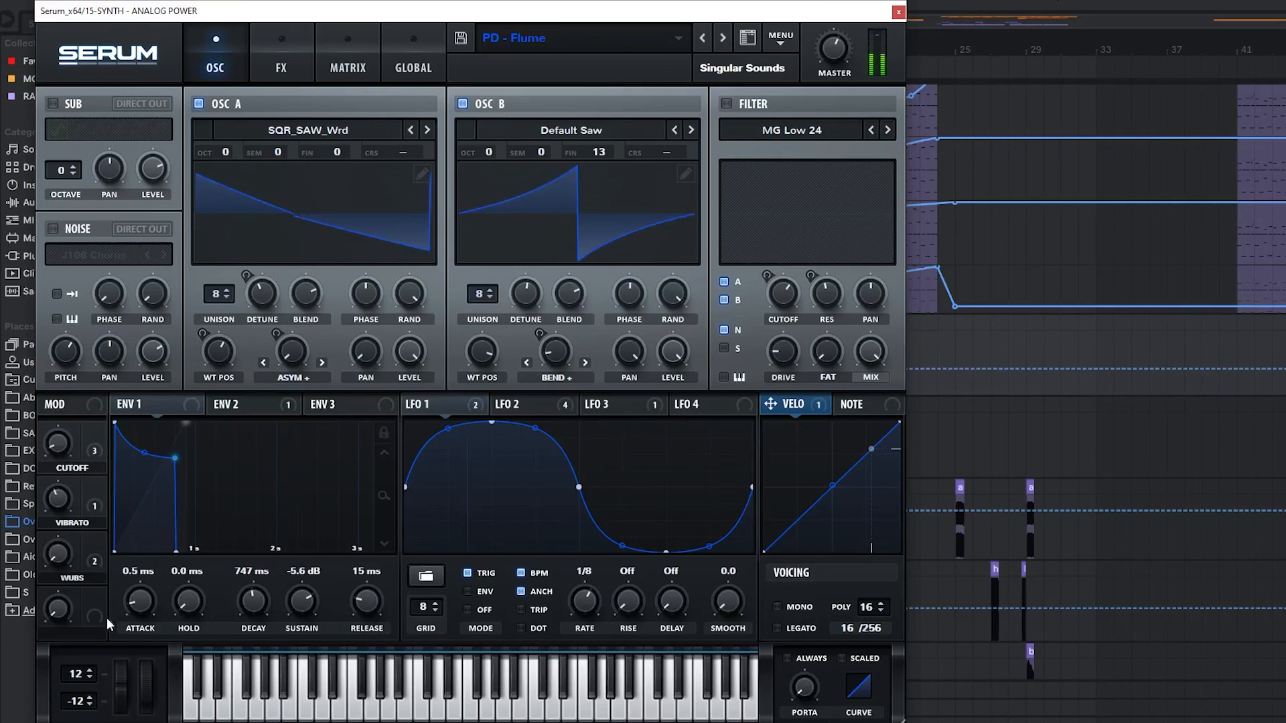
{"action": "left_click_drag", "start_coordinate": [122, 708], "coordinate": [115, 667]}
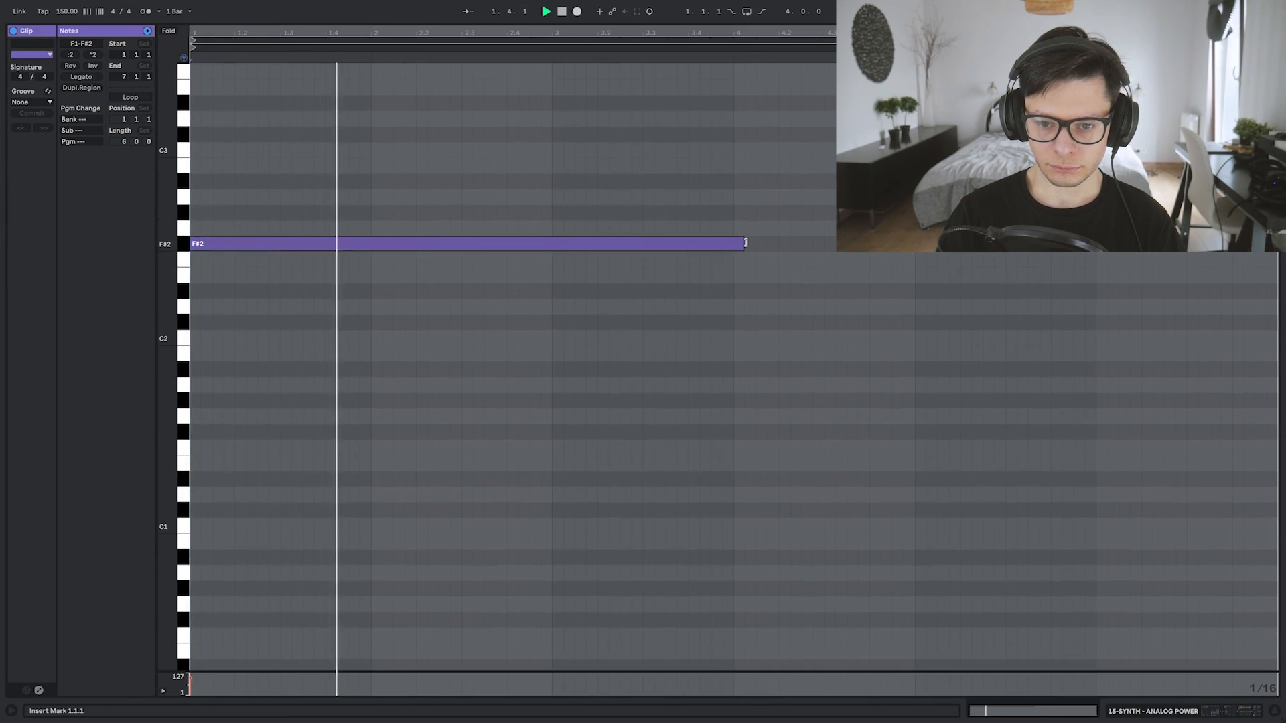
- Set the F#2 note's length to two bars and play the clip with its pitch-bend automation rising to bar 2
{"action": "left_click_drag", "start_coordinate": [745, 243], "coordinate": [1051, 252]}
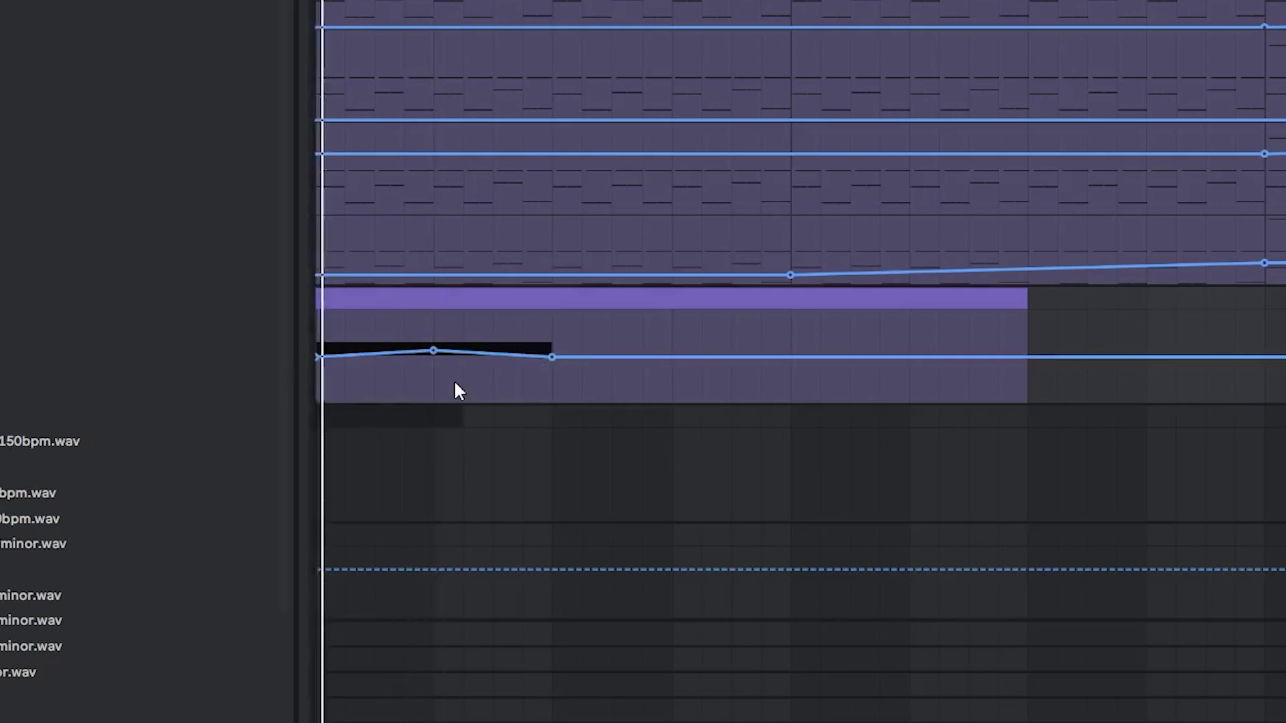
{"action": "left_click_drag", "start_coordinate": [405, 379], "coordinate": [238, 376]}
{"action": "scroll", "coordinate": [412, 389], "scroll_direction": "up", "scroll_amount": 4}
{"action": "left_click_drag", "start_coordinate": [448, 396], "coordinate": [603, 398]}
{"action": "left_click", "coordinate": [605, 398]}
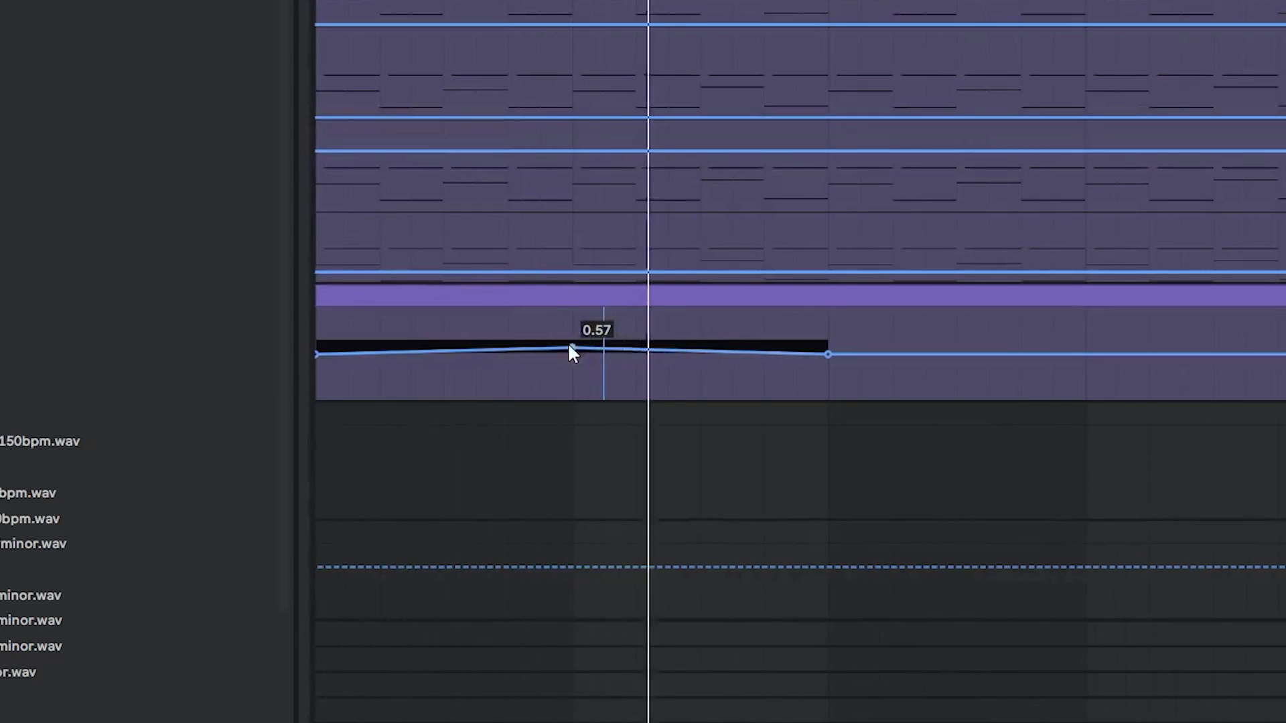
- Raise the middle point of the synth's pitch-bend automation at bar 2 in stages, replaying the note after each change
{"action": "mouse_move", "coordinate": [571, 346]}
{"action": "left_mouse_down"}
{"action": "mouse_move", "coordinate": [572, 335]}
{"action": "mouse_move", "coordinate": [318, 375]}
{"action": "left_mouse_up"}
{"action": "key", "text": "space"}
{"action": "key", "text": "space"}
{"action": "key", "text": "space"}
{"action": "key", "text": "space"}
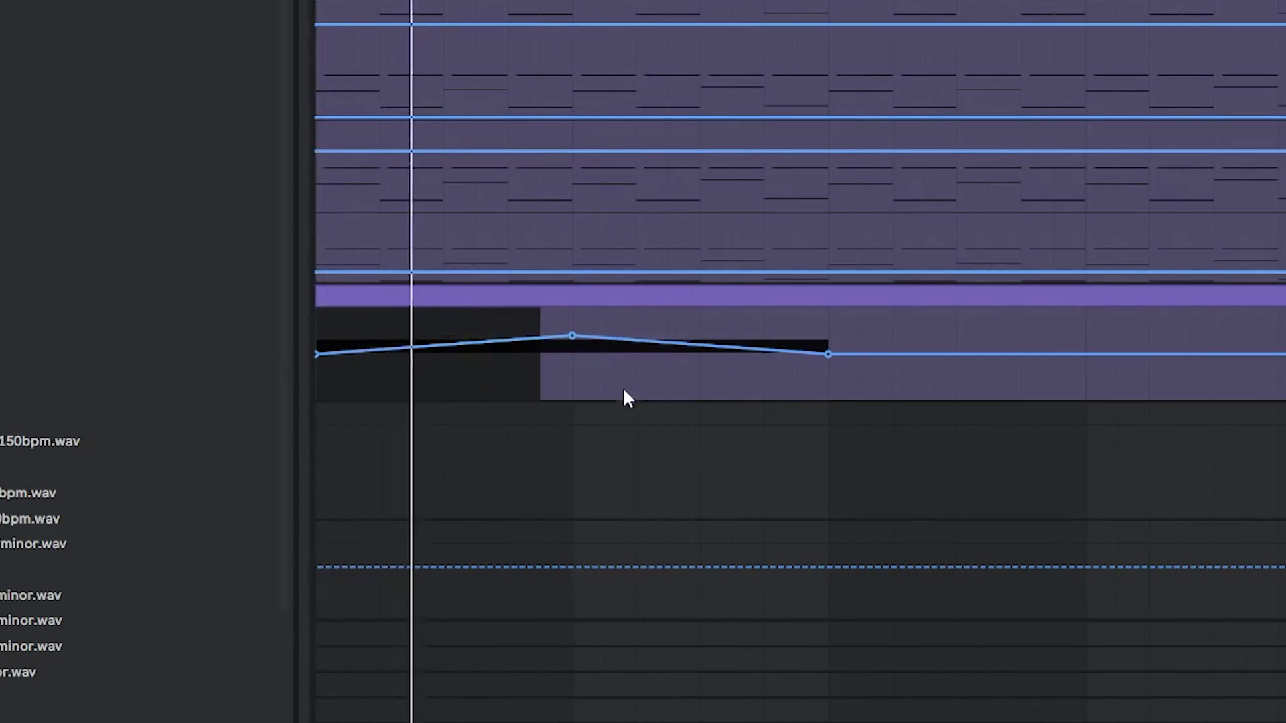
{"action": "left_click", "coordinate": [617, 391]}
{"action": "left_click_drag", "start_coordinate": [573, 334], "coordinate": [571, 325]}
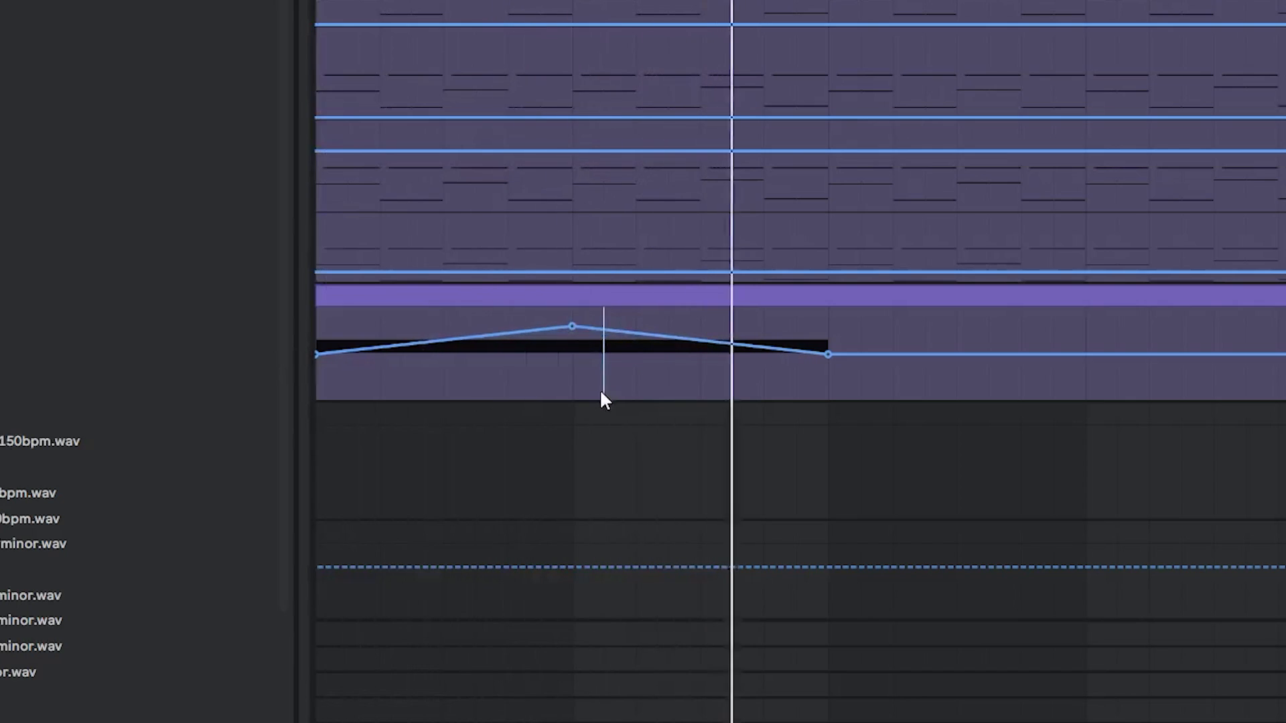
{"action": "left_click_drag", "start_coordinate": [603, 389], "coordinate": [318, 386]}
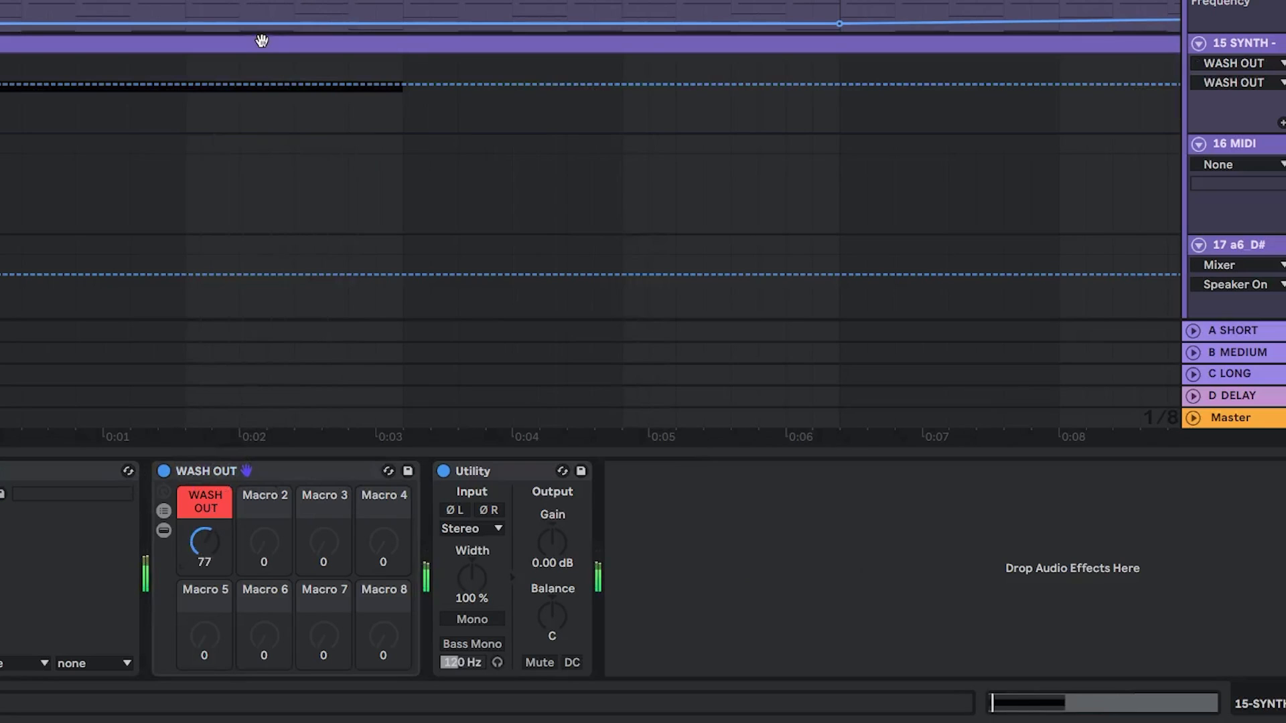
- Add EQ Eight after Utility with a 256 Hz low cut, a band 8 high cut, and a 3.84 dB dip at 1.09 kHz
{"action": "scroll", "coordinate": [275, 66], "scroll_direction": "down", "scroll_amount": 3}
{"action": "left_click", "coordinate": [795, 580]}
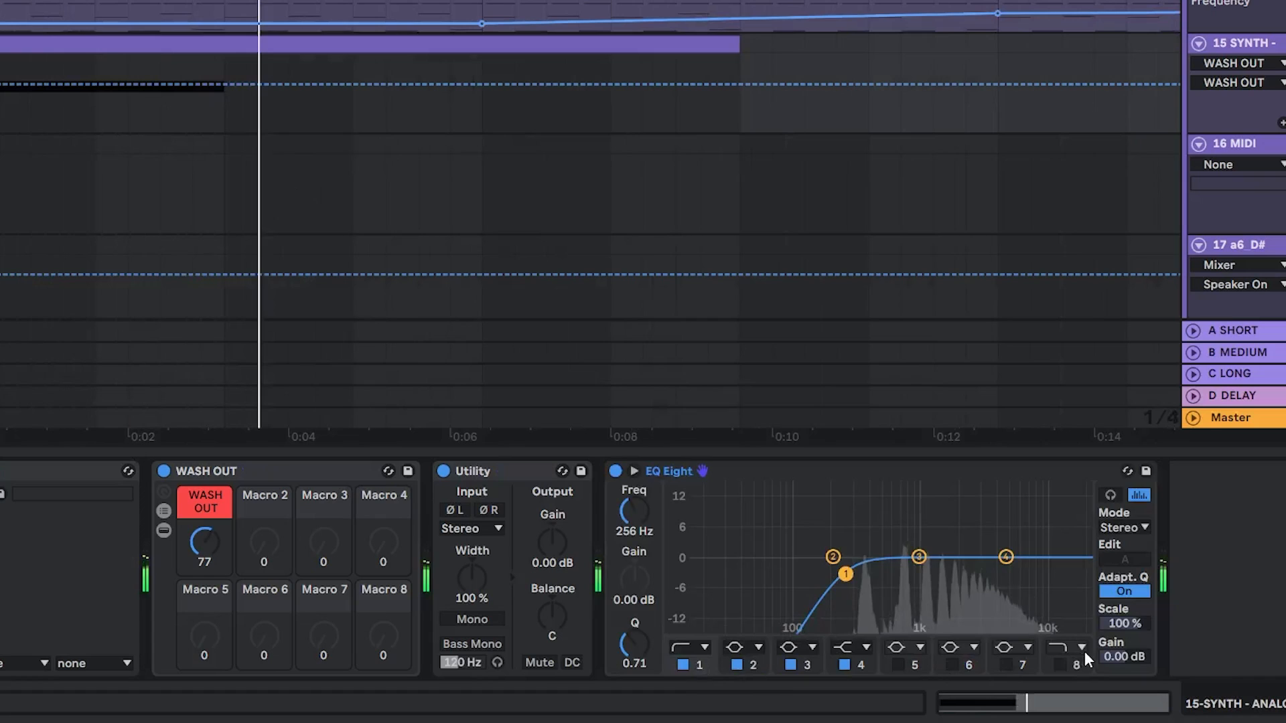
{"action": "left_click", "coordinate": [1060, 666]}
{"action": "left_click_drag", "start_coordinate": [1075, 574], "coordinate": [999, 560]}
{"action": "left_click_drag", "start_coordinate": [919, 557], "coordinate": [924, 568]}
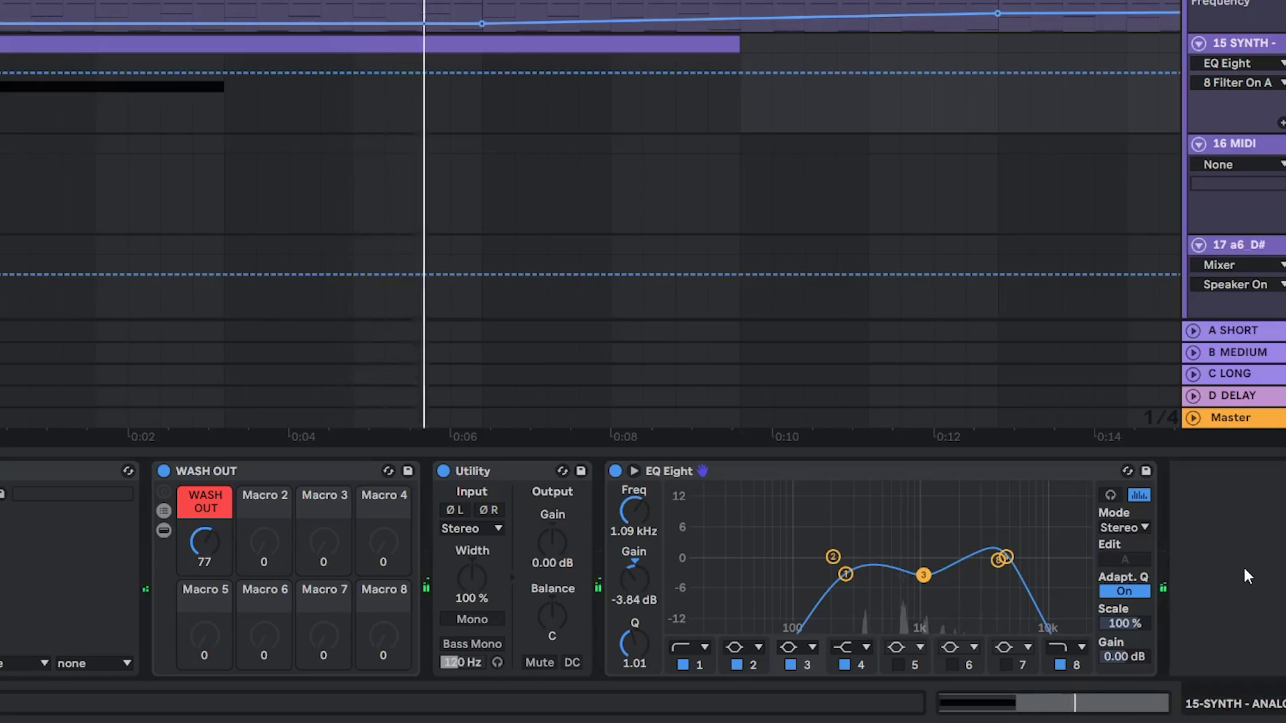
- Add THE ULTIMATE SPACE rack after EQ Eight, raise DecayTime to 13.6 s, and show the REVERB automation
{"action": "right_click", "coordinate": [1273, 548]}
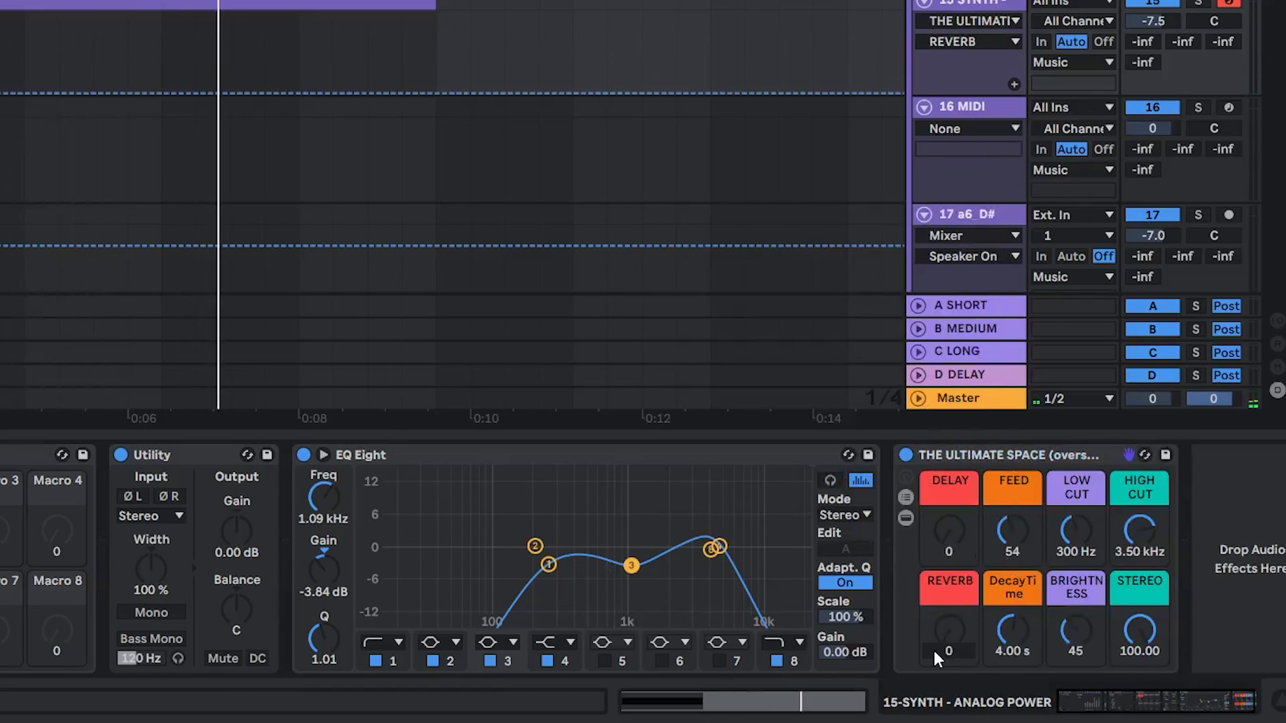
{"action": "right_click", "coordinate": [1025, 627]}
{"action": "left_click", "coordinate": [1020, 635]}
{"action": "left_click_drag", "start_coordinate": [1020, 639], "coordinate": [1010, 623]}
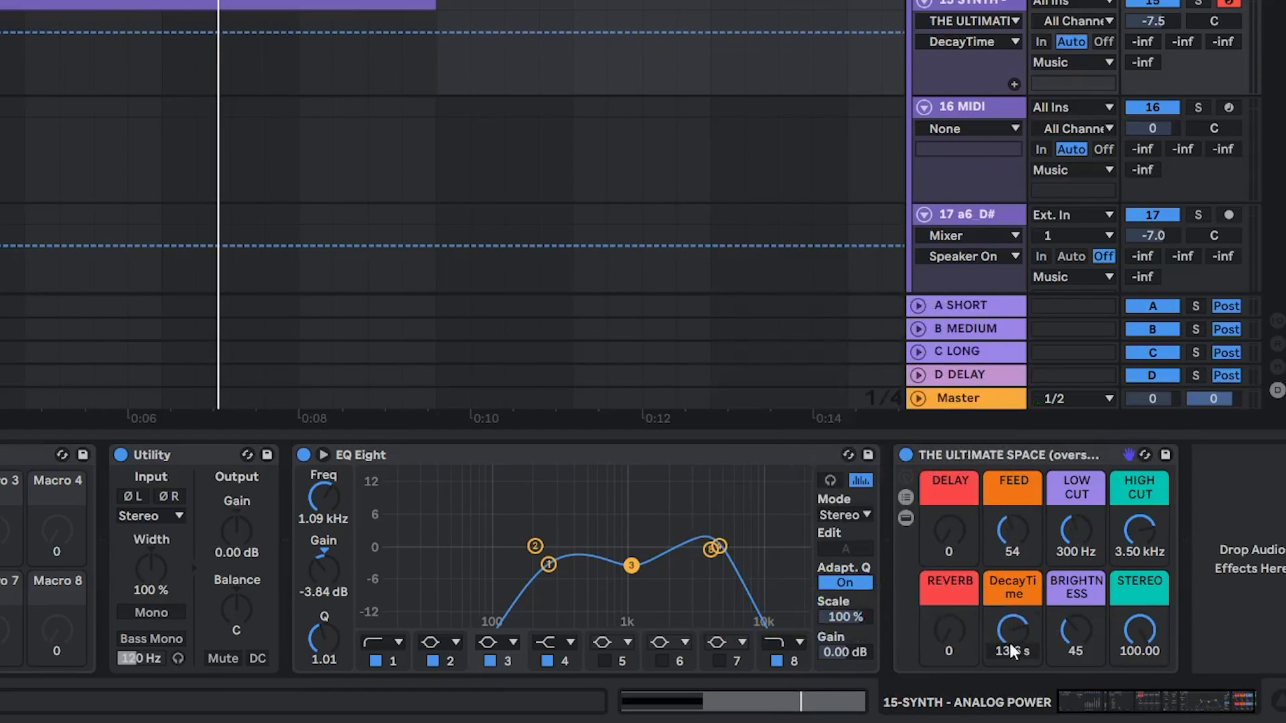
{"action": "right_click", "coordinate": [948, 634]}
{"action": "left_click", "coordinate": [1004, 326]}
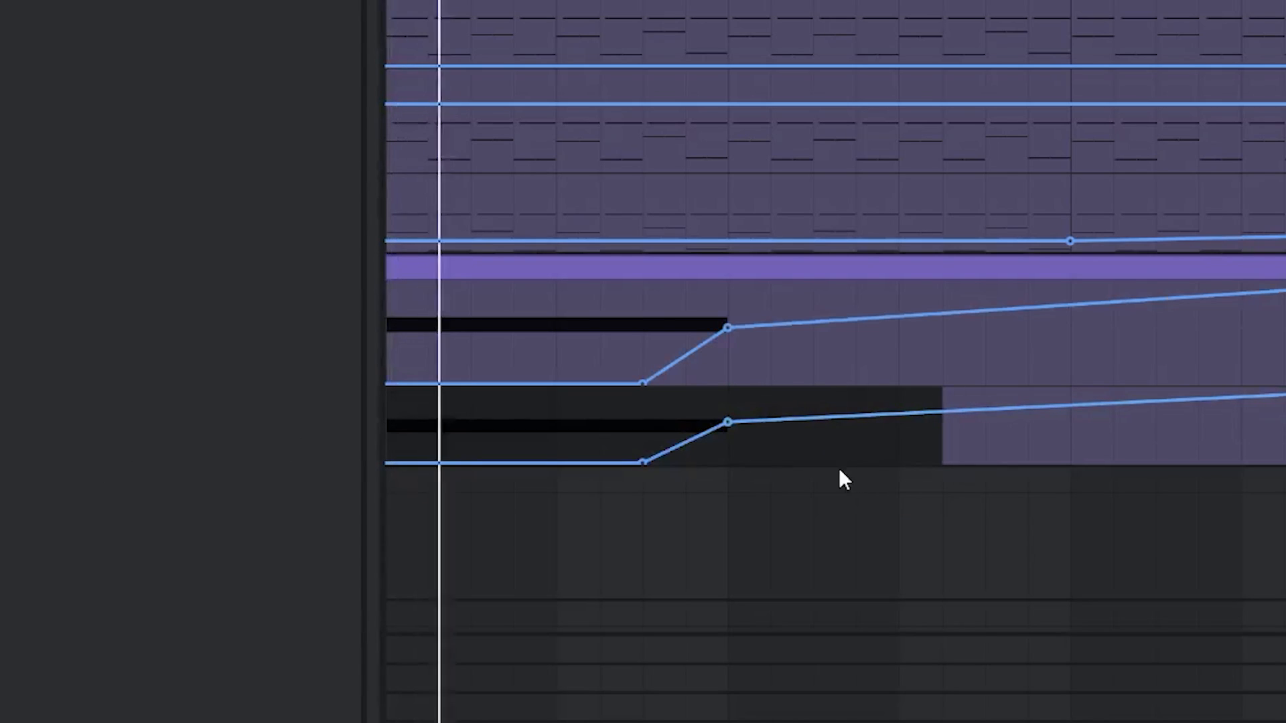
- Play the note with its rising effect automation, and duplicate the synth clip so it repeats up to bar 17
{"action": "scroll", "coordinate": [708, 437], "scroll_direction": "down", "scroll_amount": 3}
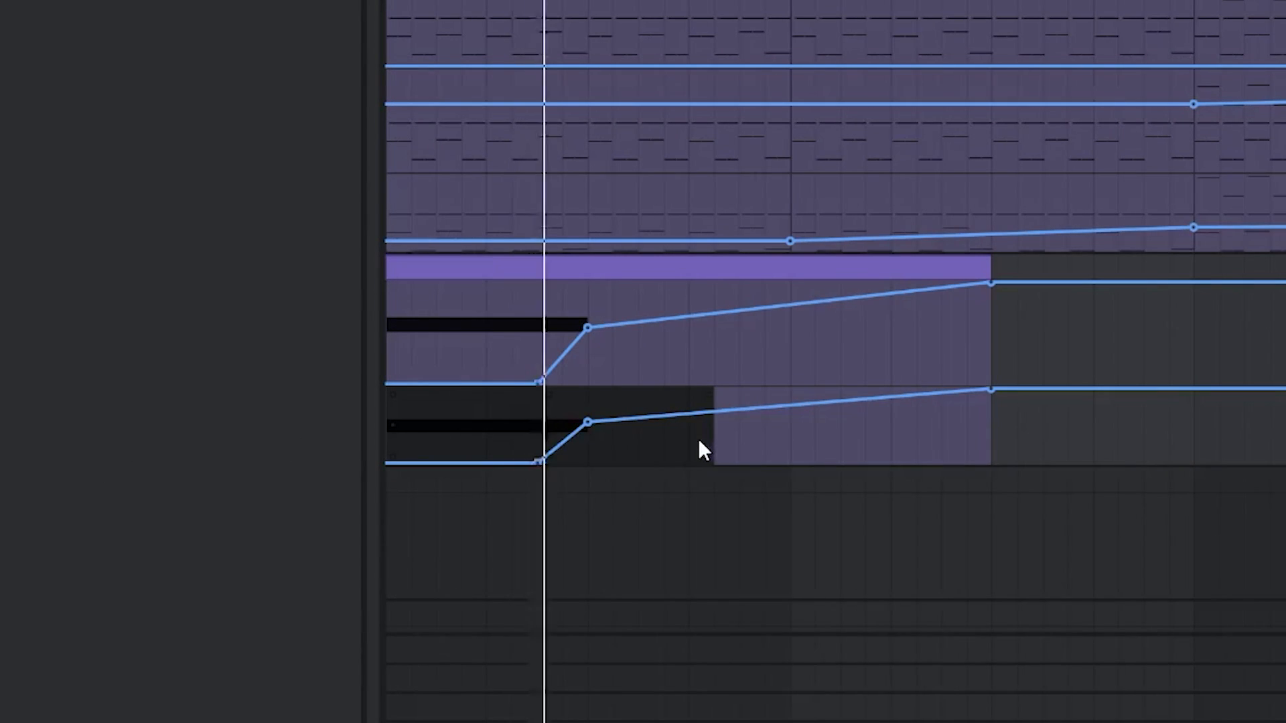
{"action": "left_click", "coordinate": [663, 453]}
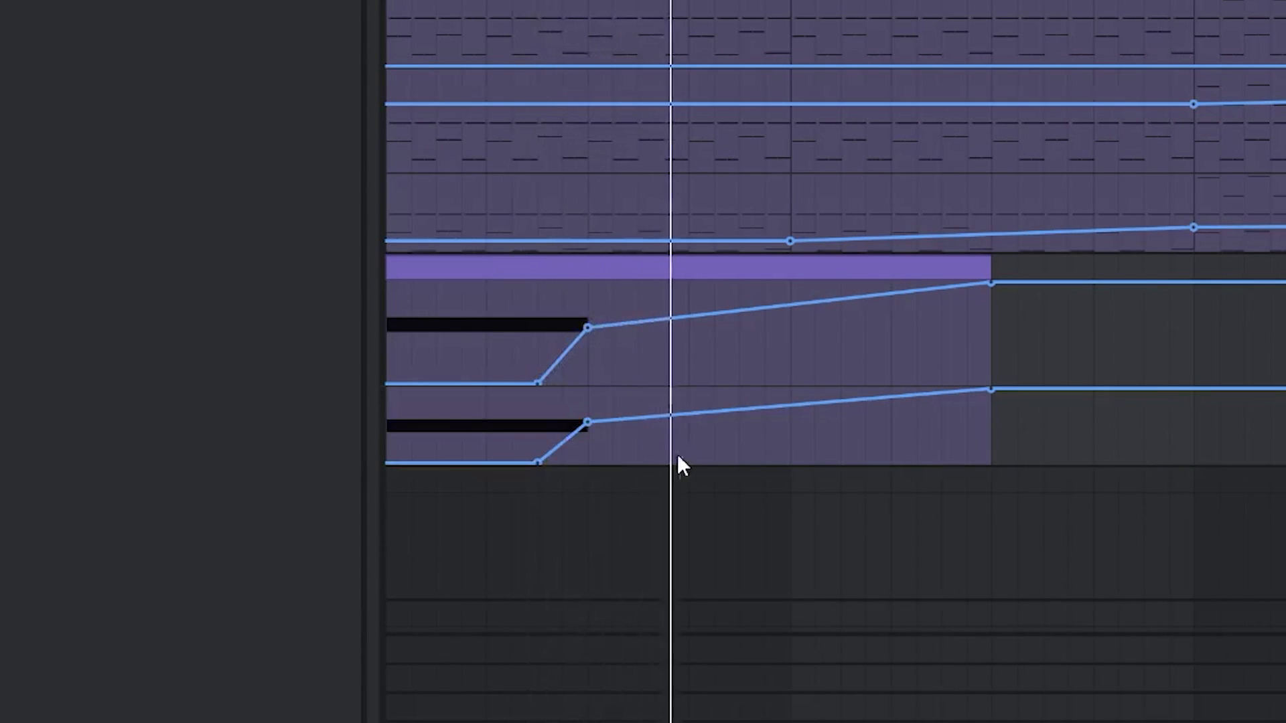
{"action": "left_click_drag", "start_coordinate": [746, 264], "coordinate": [347, 275]}
{"action": "key", "text": "ctrl+d"}
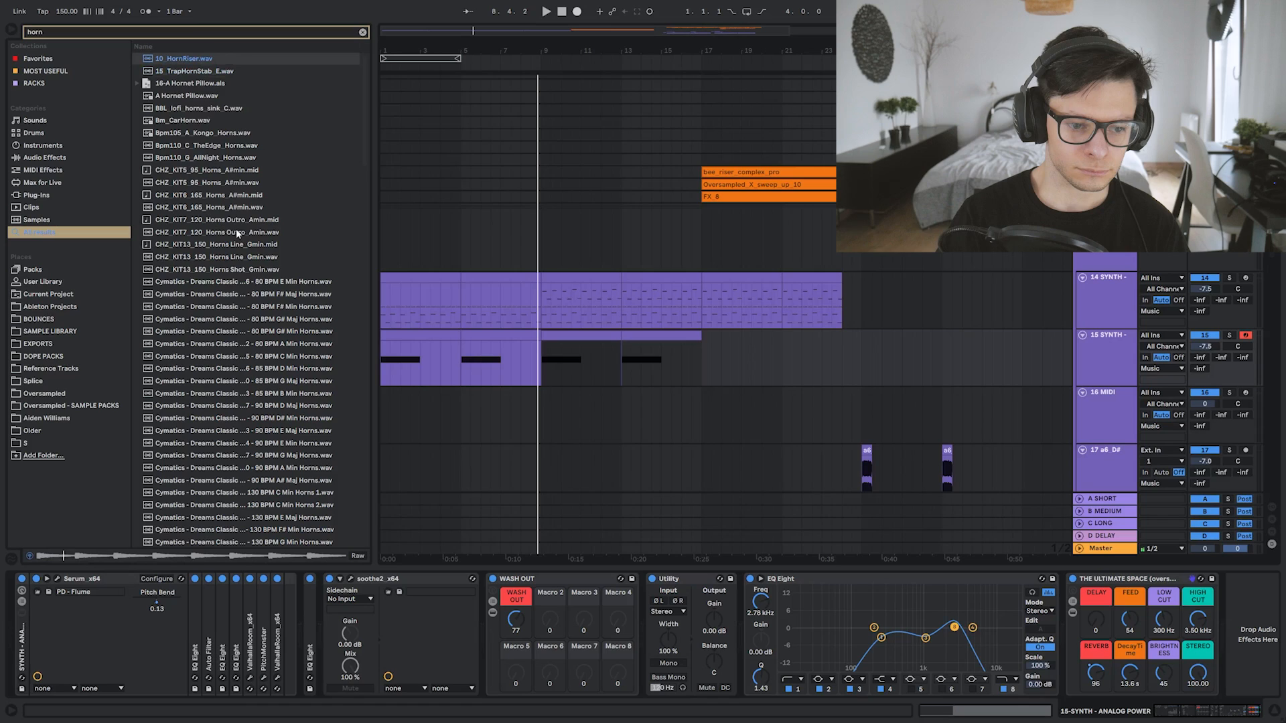
- Set the HornRiser clip's warp mode to Complex Pro, listening to it, and dip band 3 of its EQ Eight slightly
{"action": "key", "text": "space"}
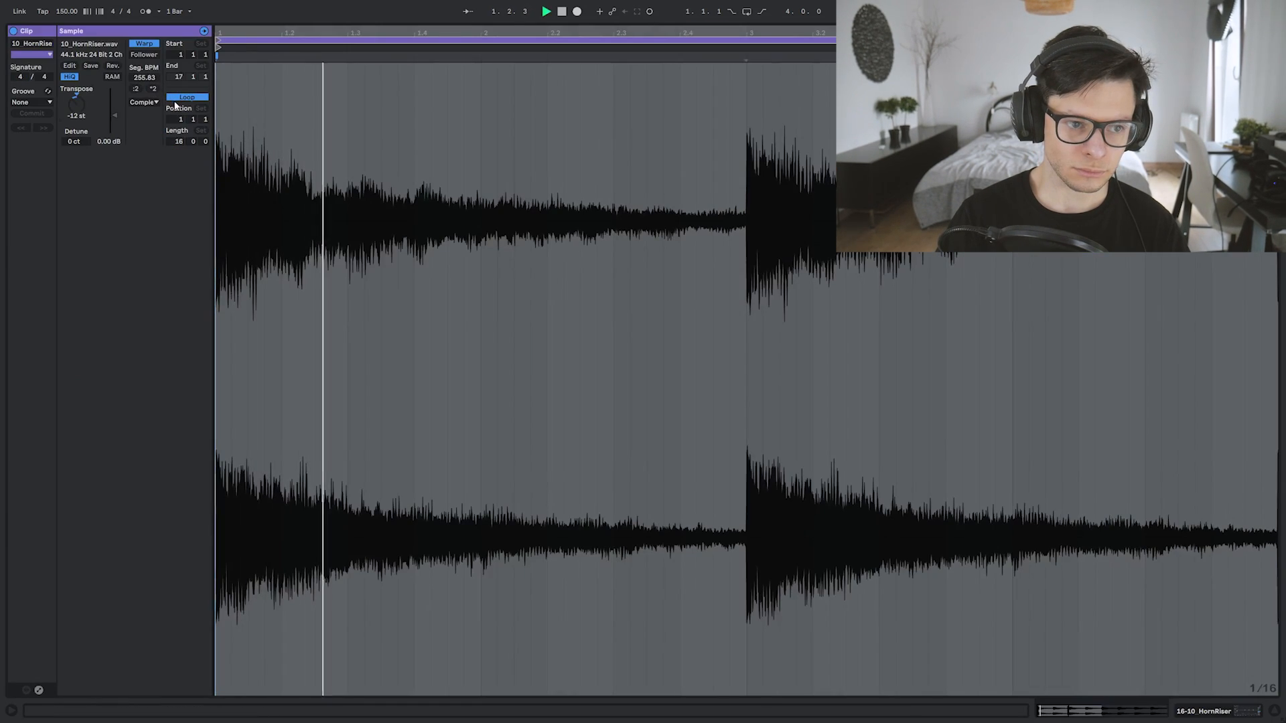
{"action": "left_click", "coordinate": [144, 102]}
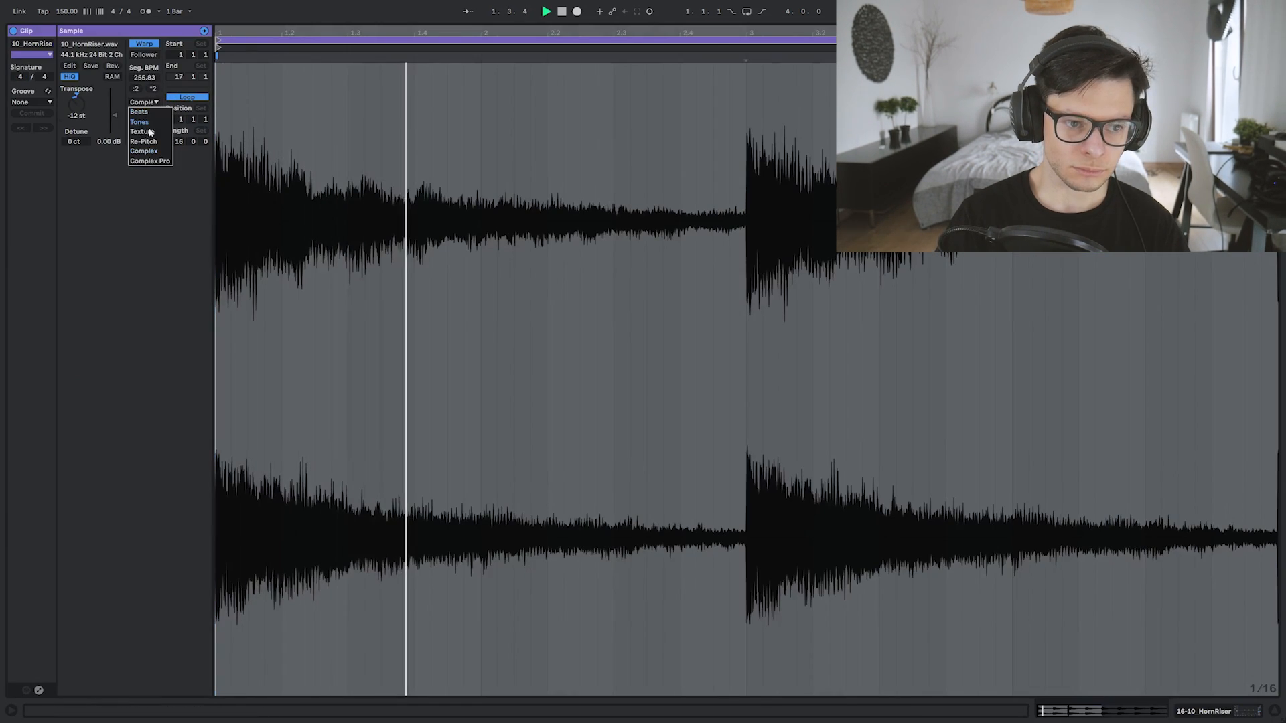
{"action": "left_click", "coordinate": [154, 161]}
{"action": "key", "text": "space"}
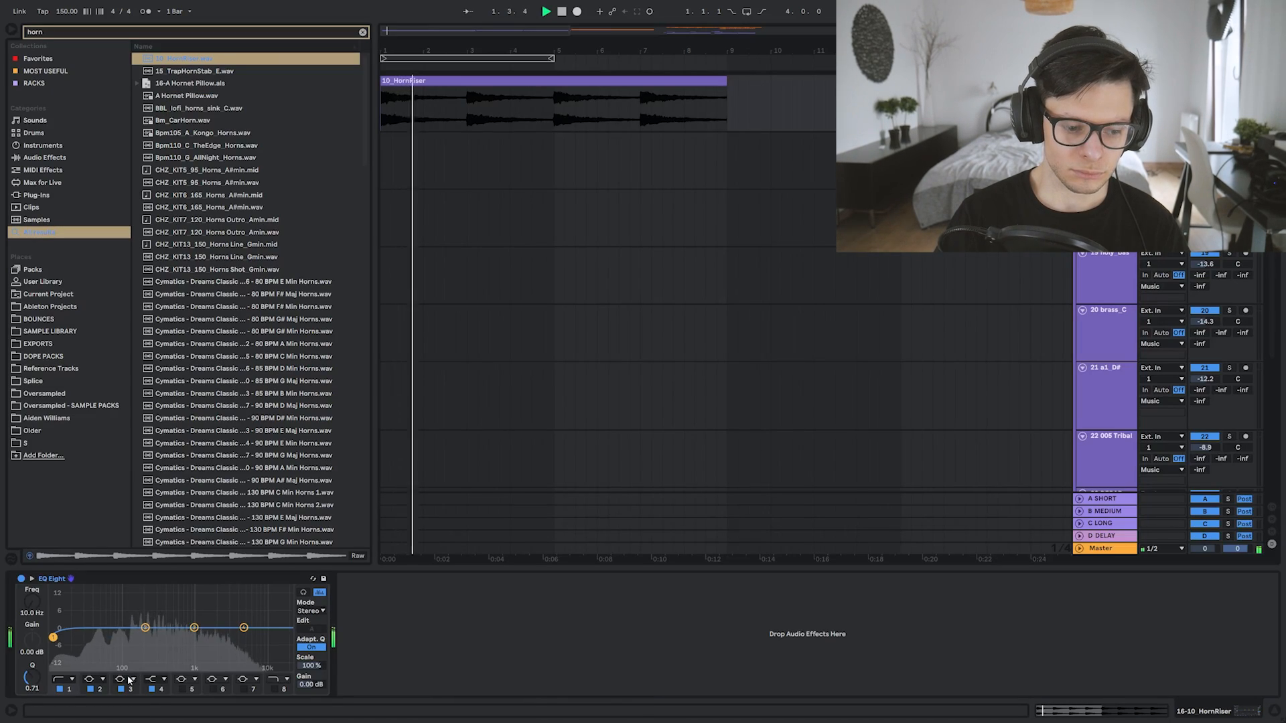
{"action": "left_click_drag", "start_coordinate": [194, 628], "coordinate": [196, 634]}
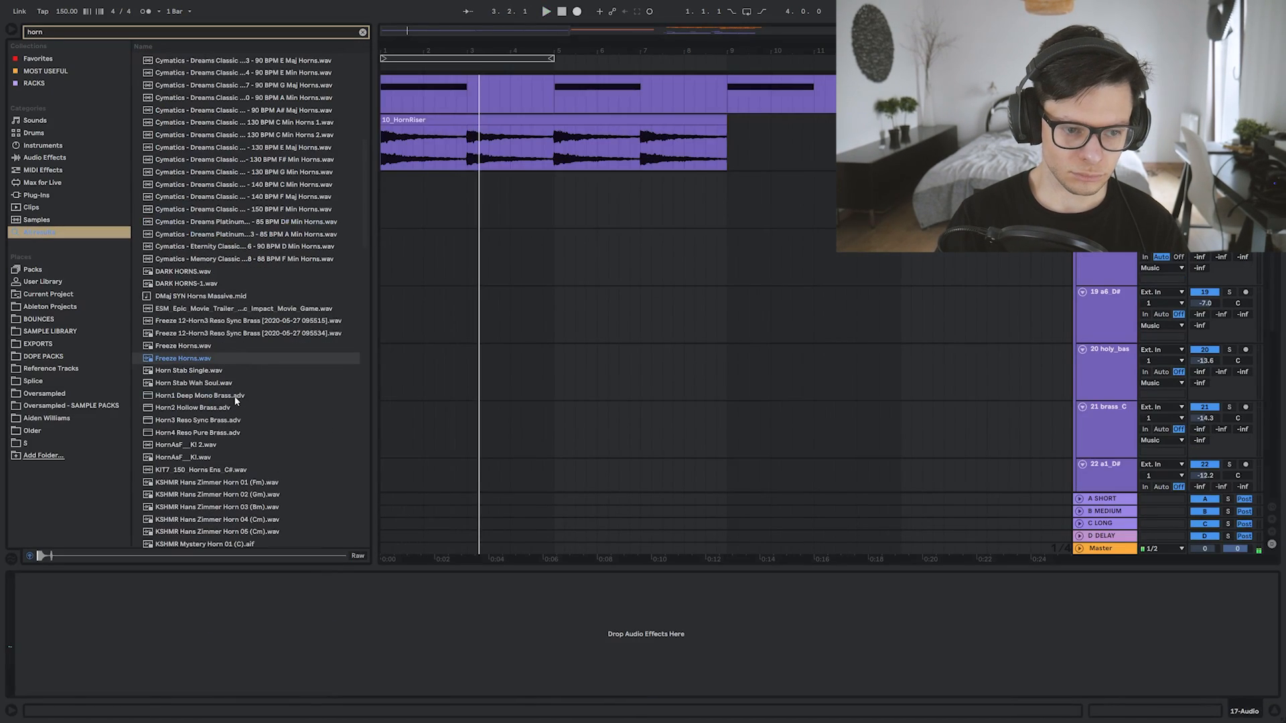
- Audition more horn samples, then clear the search and add the V_RIOT zimmerbraaaams D# synth loop on an audio track
{"action": "left_click", "coordinate": [226, 396]}
{"action": "left_click", "coordinate": [219, 483]}
{"action": "left_click", "coordinate": [212, 458]}
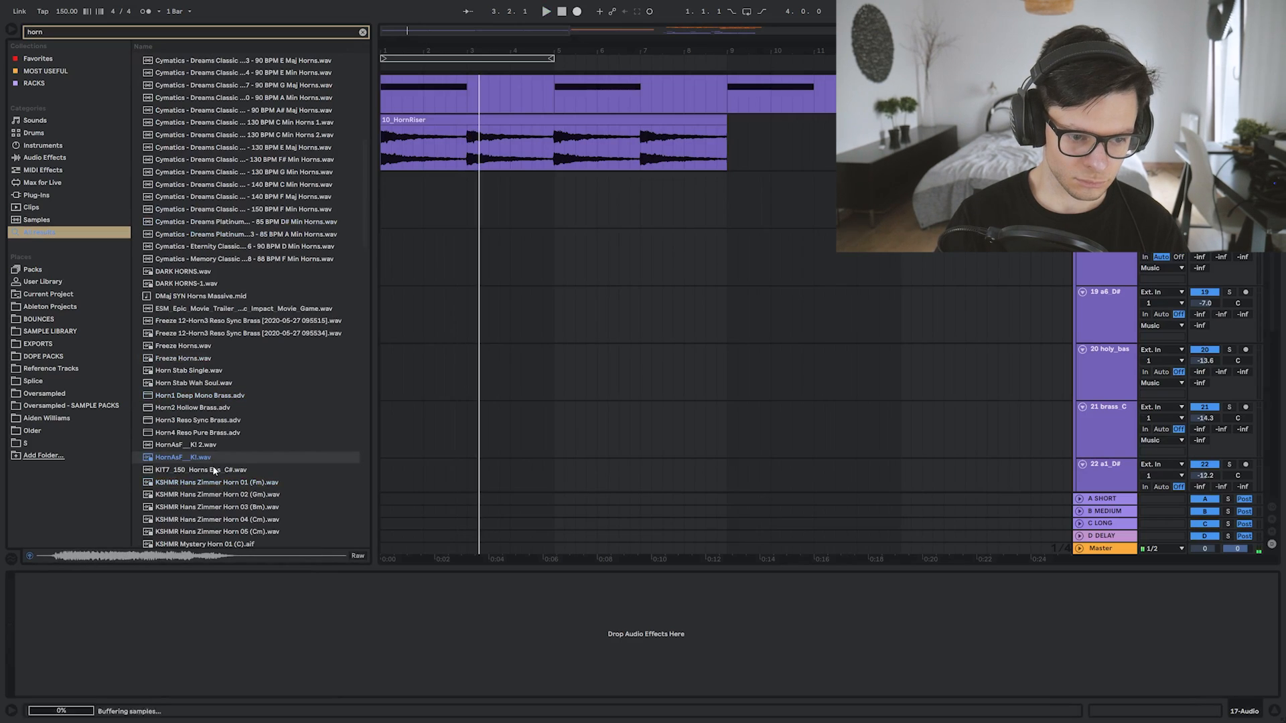
{"action": "left_click", "coordinate": [213, 469]}
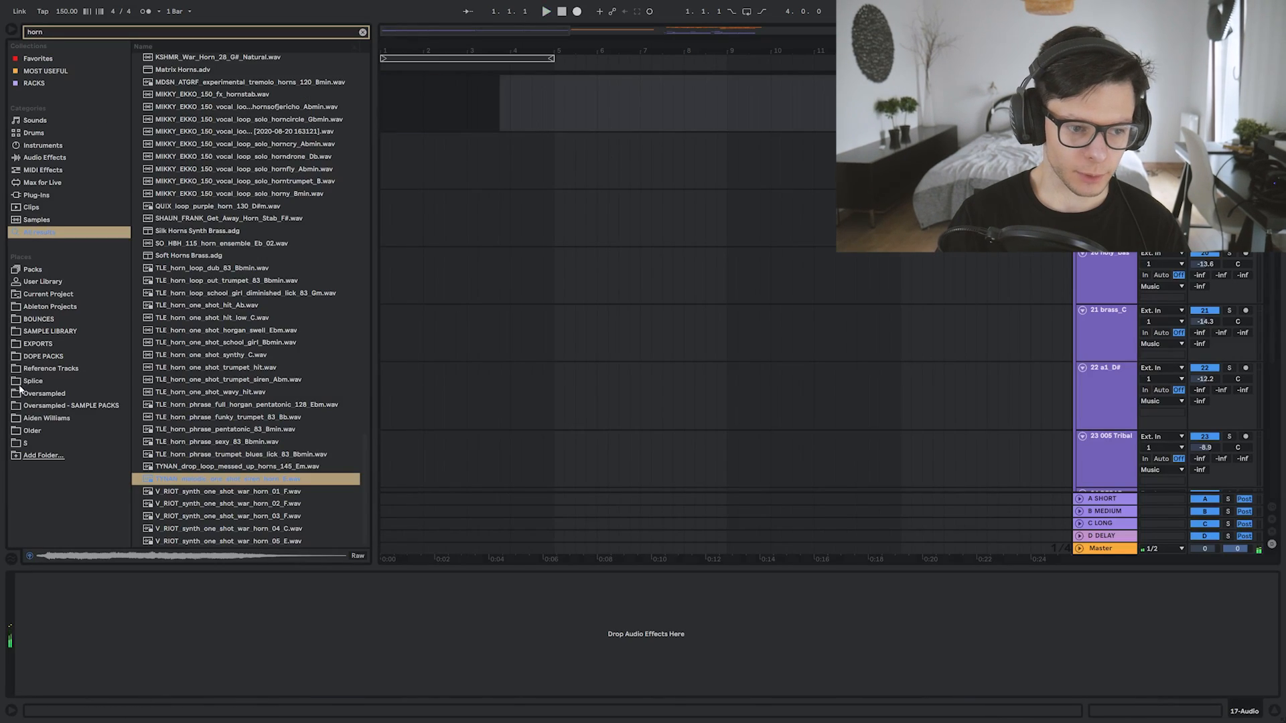
{"action": "left_click", "coordinate": [20, 388]}
{"action": "left_click", "coordinate": [362, 32]}
{"action": "left_click", "coordinate": [287, 367]}
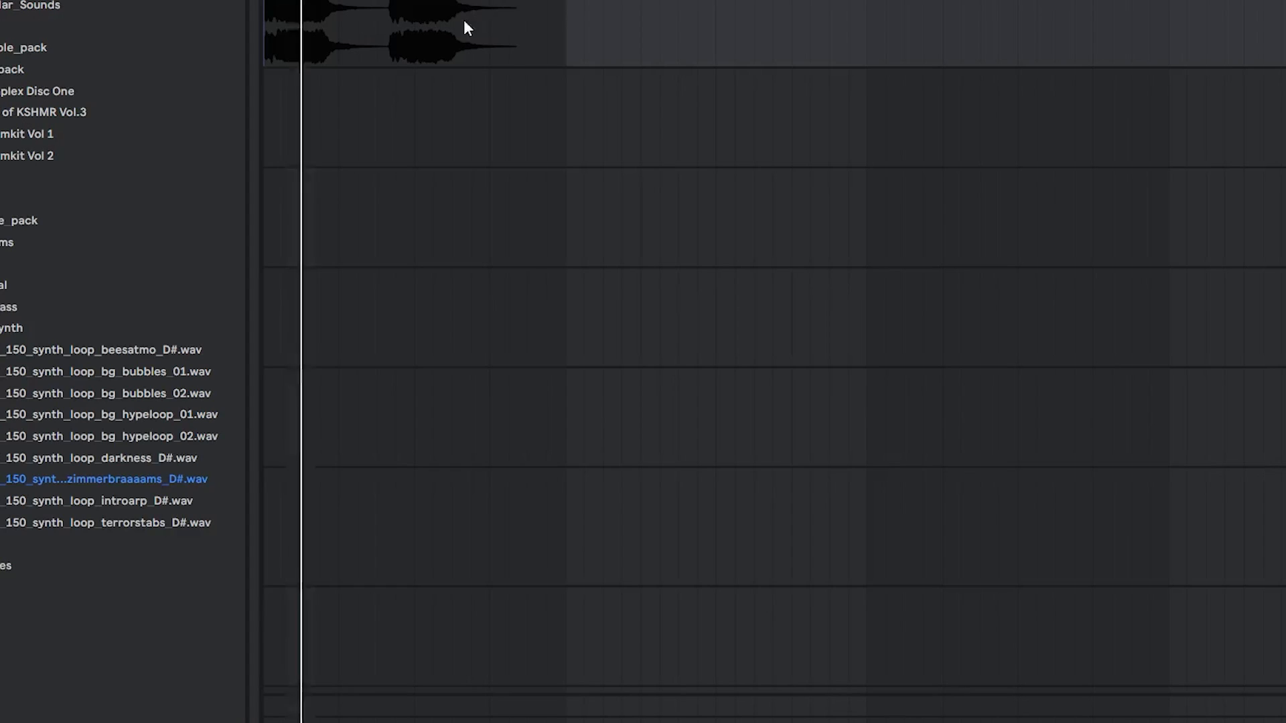
- Cut the zimmerbraaaams loop down to its first hit
{"action": "scroll", "coordinate": [463, 26], "scroll_direction": "up", "scroll_amount": 3}
{"action": "left_click_drag", "start_coordinate": [384, 171], "coordinate": [676, 172]}
{"action": "key", "text": "Delete"}
{"action": "left_click", "coordinate": [470, 172]}
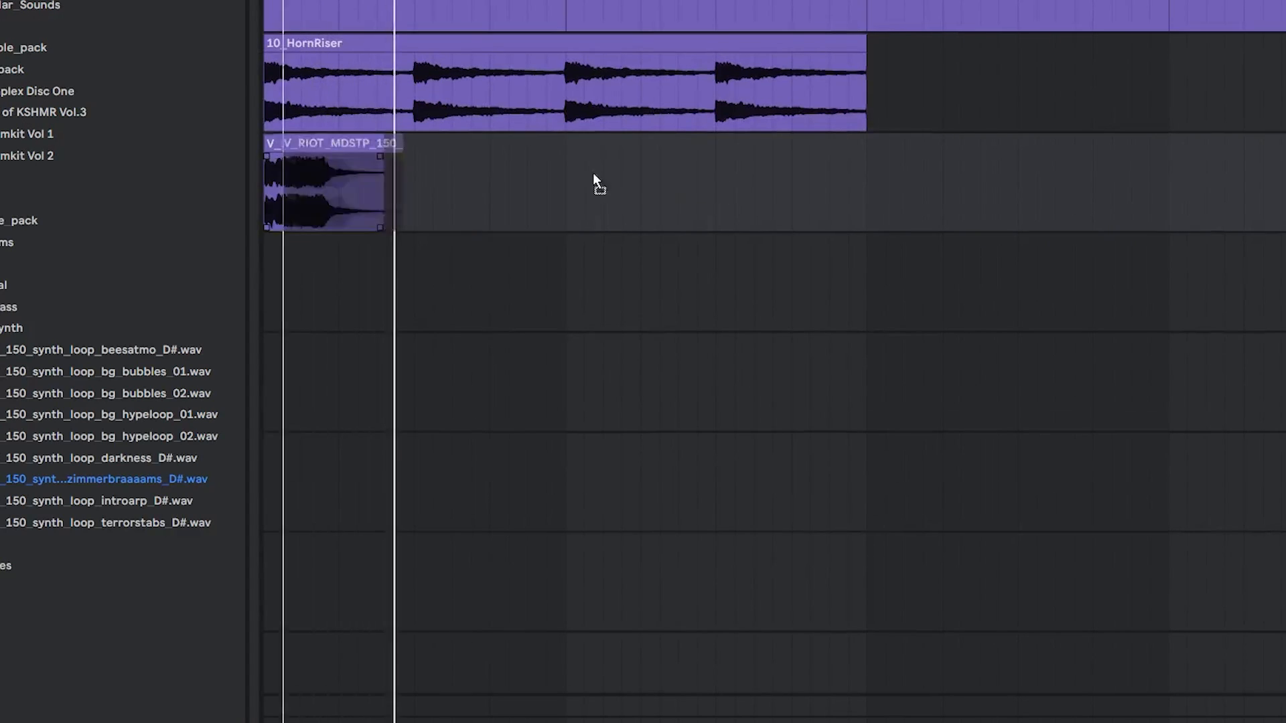
- Move the trimmed zimmerbraaaams hit to bar 9 and copy it to bars 13, 17, 19, 21 and 23
{"action": "left_click_drag", "start_coordinate": [594, 180], "coordinate": [1004, 181]}
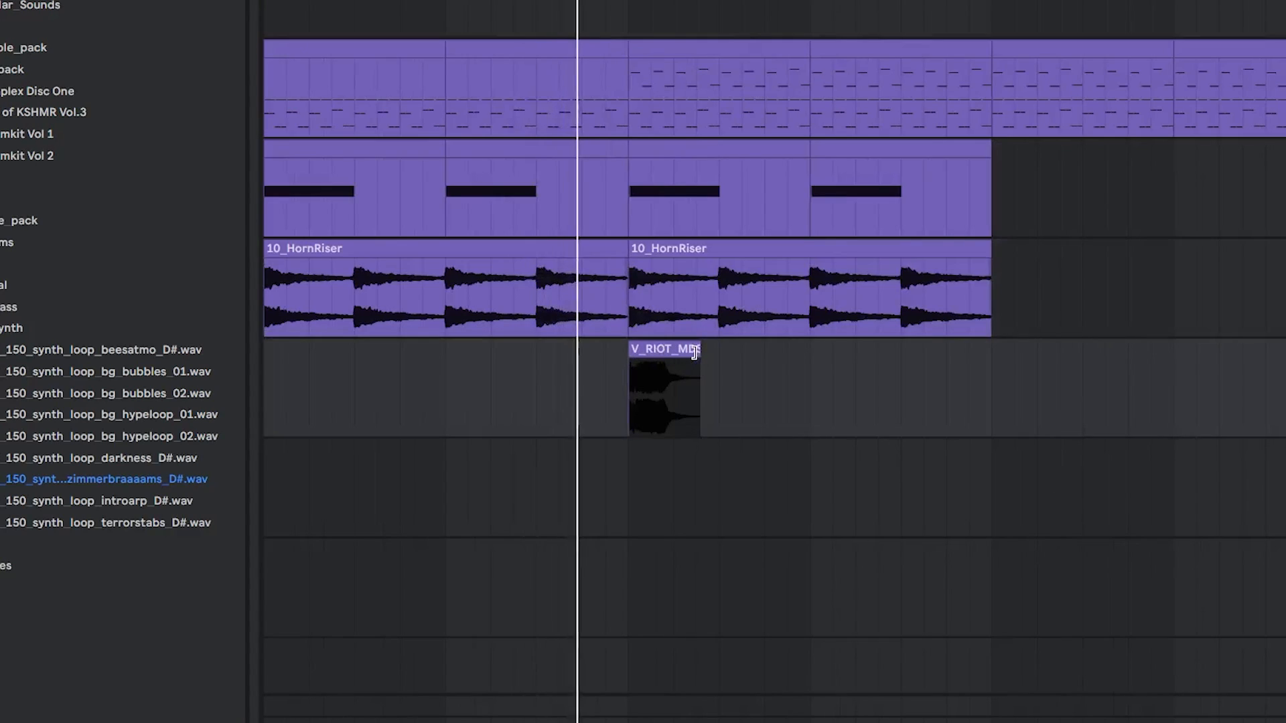
{"action": "left_click_drag", "start_coordinate": [673, 382], "coordinate": [856, 375]}
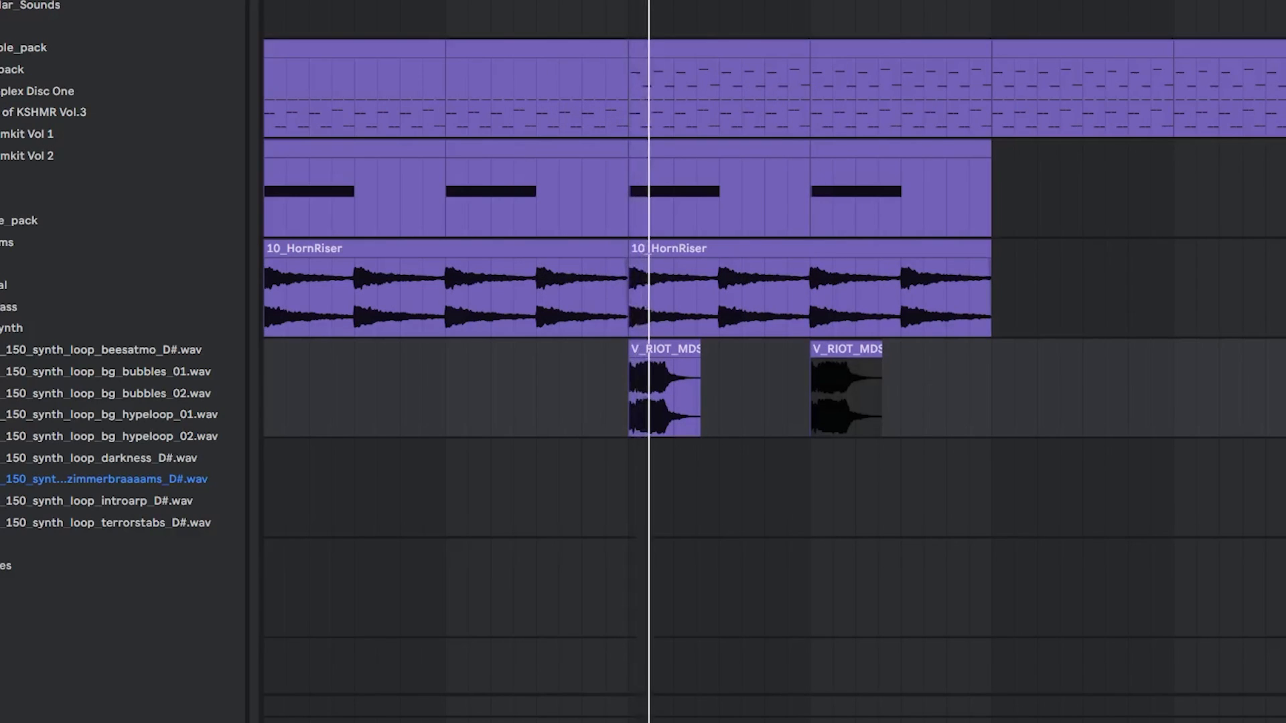
{"action": "scroll", "coordinate": [891, 386], "scroll_direction": "right", "scroll_amount": 2}
{"action": "scroll", "coordinate": [891, 387], "scroll_direction": "up", "scroll_amount": 1}
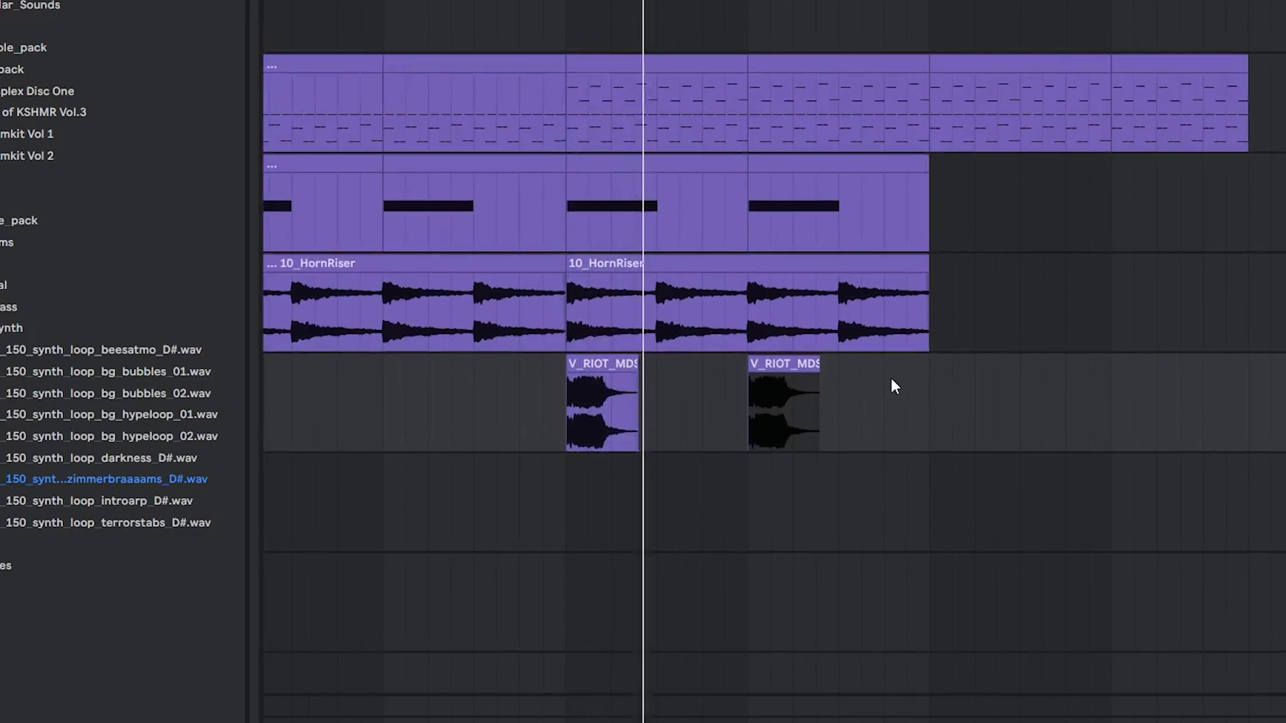
{"action": "scroll", "coordinate": [894, 386], "scroll_direction": "up", "scroll_amount": 5}
{"action": "scroll", "coordinate": [893, 429], "scroll_direction": "down", "scroll_amount": 4}
{"action": "left_click", "coordinate": [777, 400]}
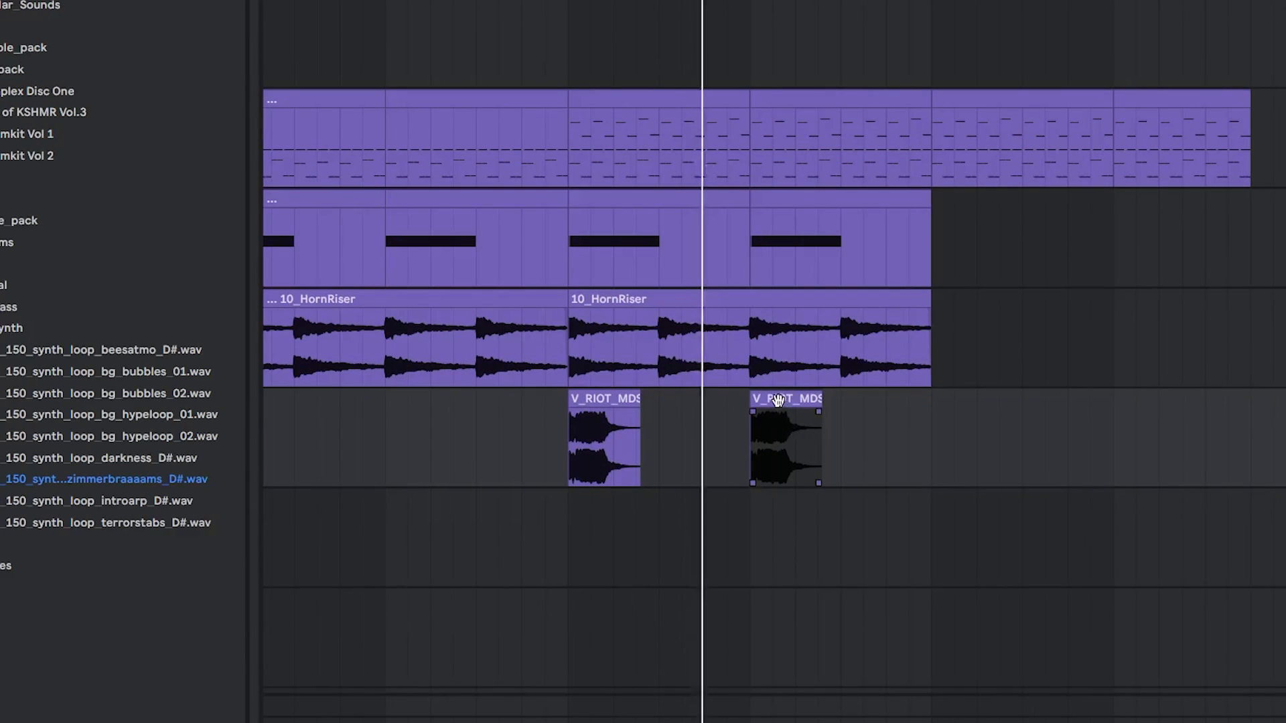
{"action": "left_click_drag", "start_coordinate": [777, 400], "coordinate": [959, 424]}
{"action": "left_click_drag", "start_coordinate": [960, 424], "coordinate": [1140, 404]}
{"action": "left_click_drag", "start_coordinate": [1141, 400], "coordinate": [1235, 406]}
{"action": "scroll", "coordinate": [1068, 454], "scroll_direction": "up", "scroll_amount": 5}
{"action": "scroll", "coordinate": [1068, 453], "scroll_direction": "right", "scroll_amount": 5}
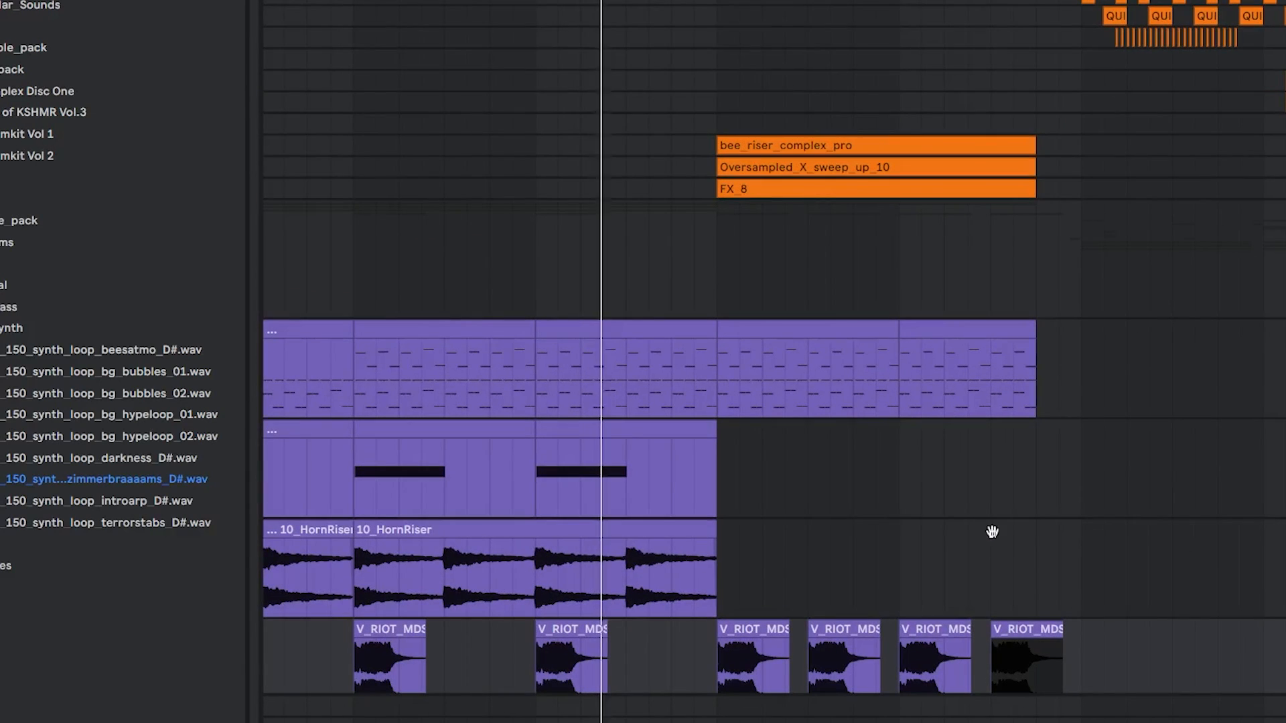
- Remove the zimmerbraaaams copy at bar 23, leaving a gap before the drop
{"action": "left_click_drag", "start_coordinate": [1202, 339], "coordinate": [1160, 444]}
{"action": "scroll", "coordinate": [1098, 342], "scroll_direction": "up", "scroll_amount": 2}
{"action": "left_click", "coordinate": [1105, 295]}
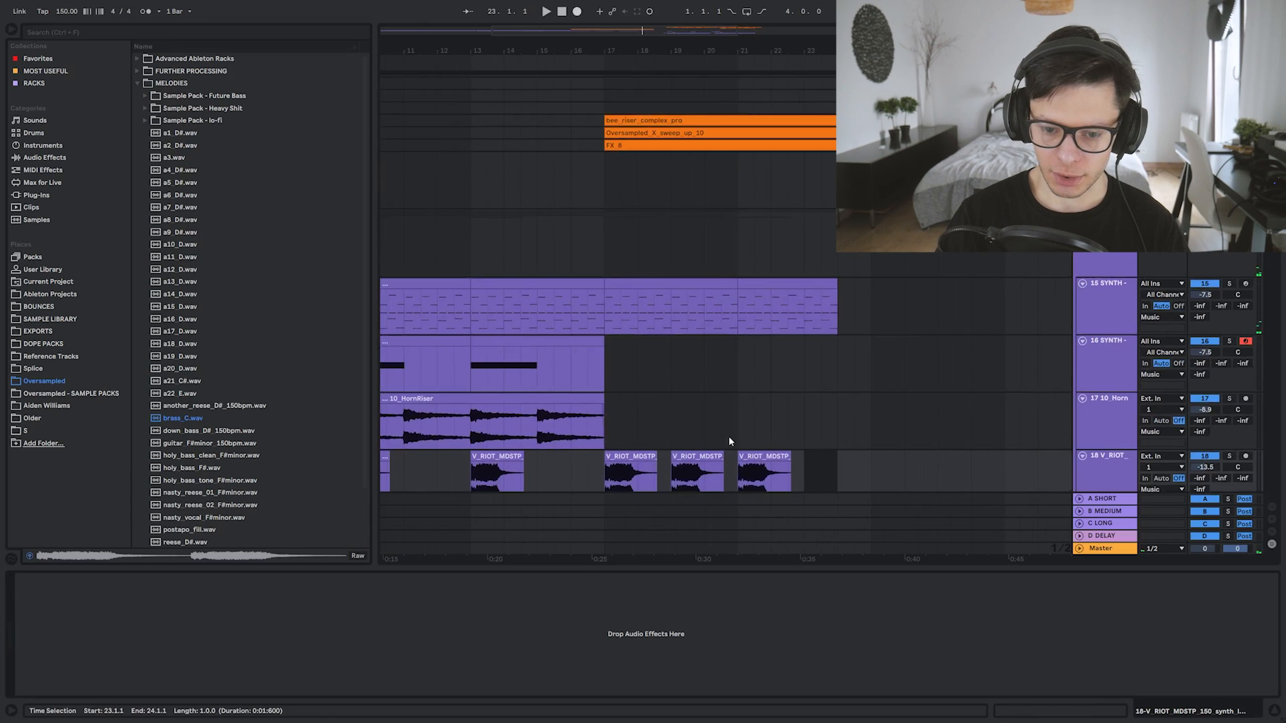
- Add Oversampled_SH_buildup_drums_03_150 from the SUPER HEAVY favorites to the empty drum track at bar 17
{"action": "left_click_drag", "start_coordinate": [744, 333], "coordinate": [692, 436]}
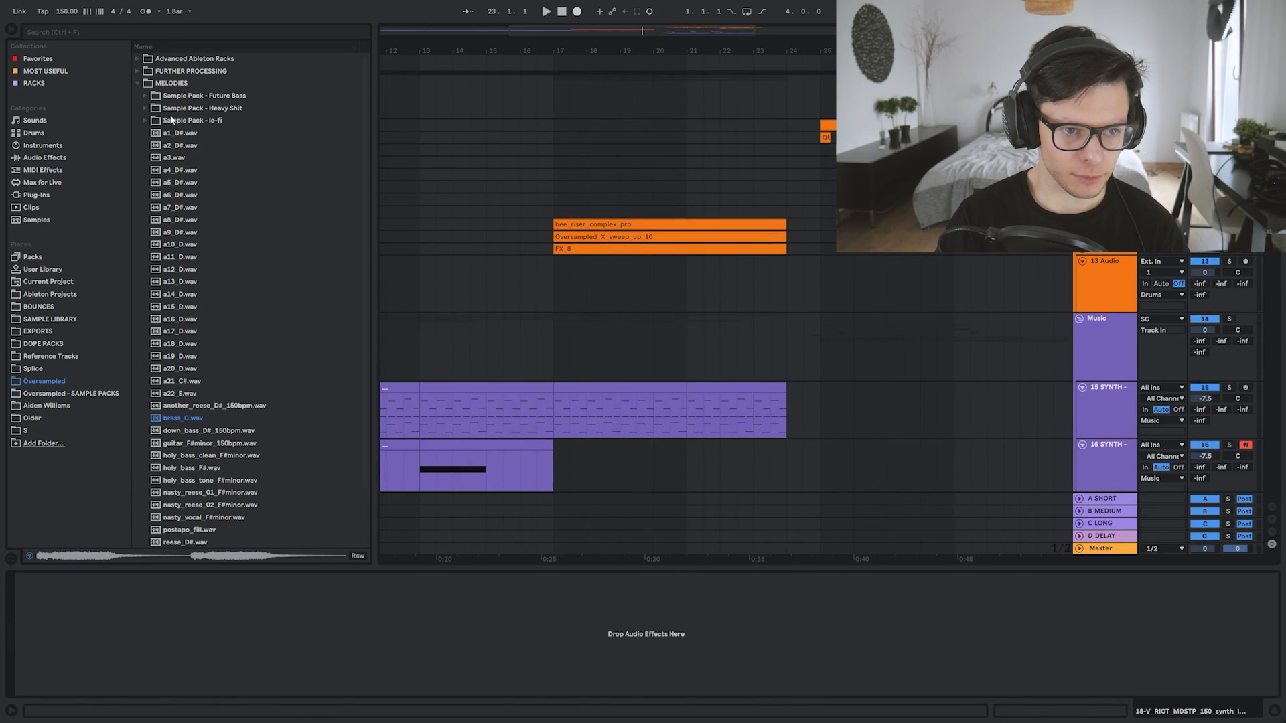
{"action": "left_click", "coordinate": [37, 59]}
{"action": "left_click", "coordinate": [205, 110]}
{"action": "left_click", "coordinate": [200, 122]}
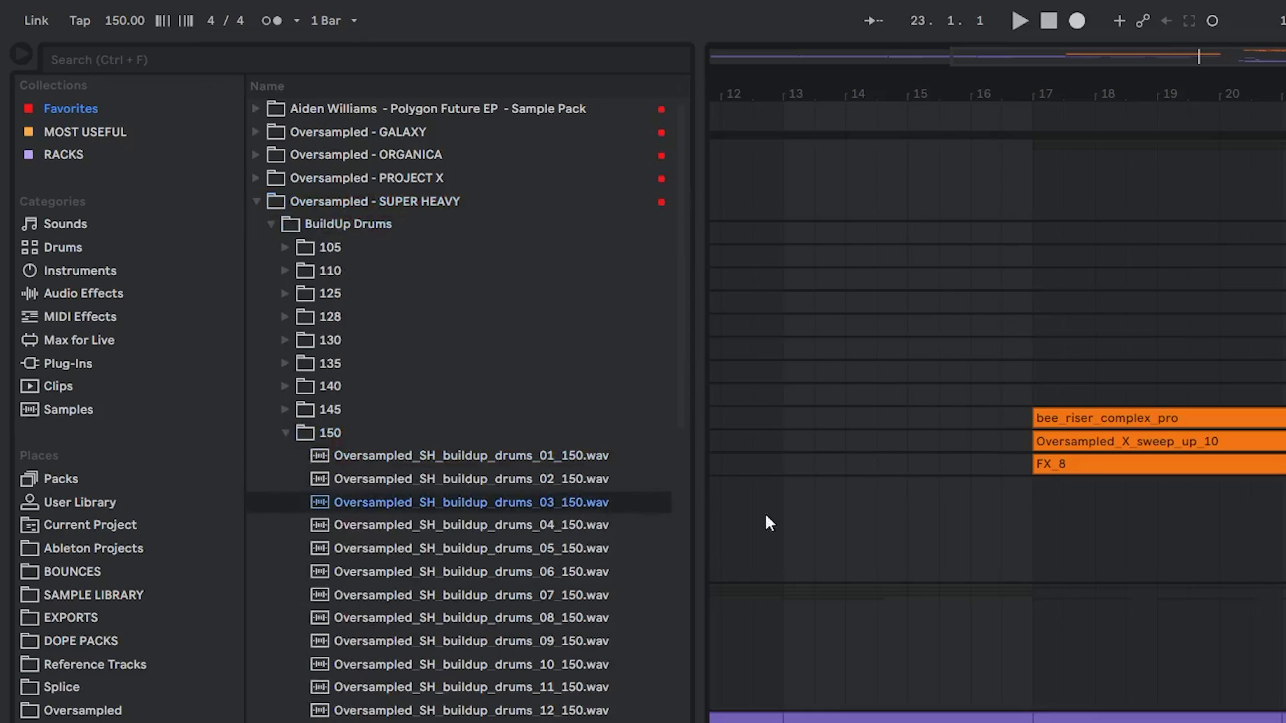
{"action": "left_click_drag", "start_coordinate": [583, 513], "coordinate": [829, 536]}
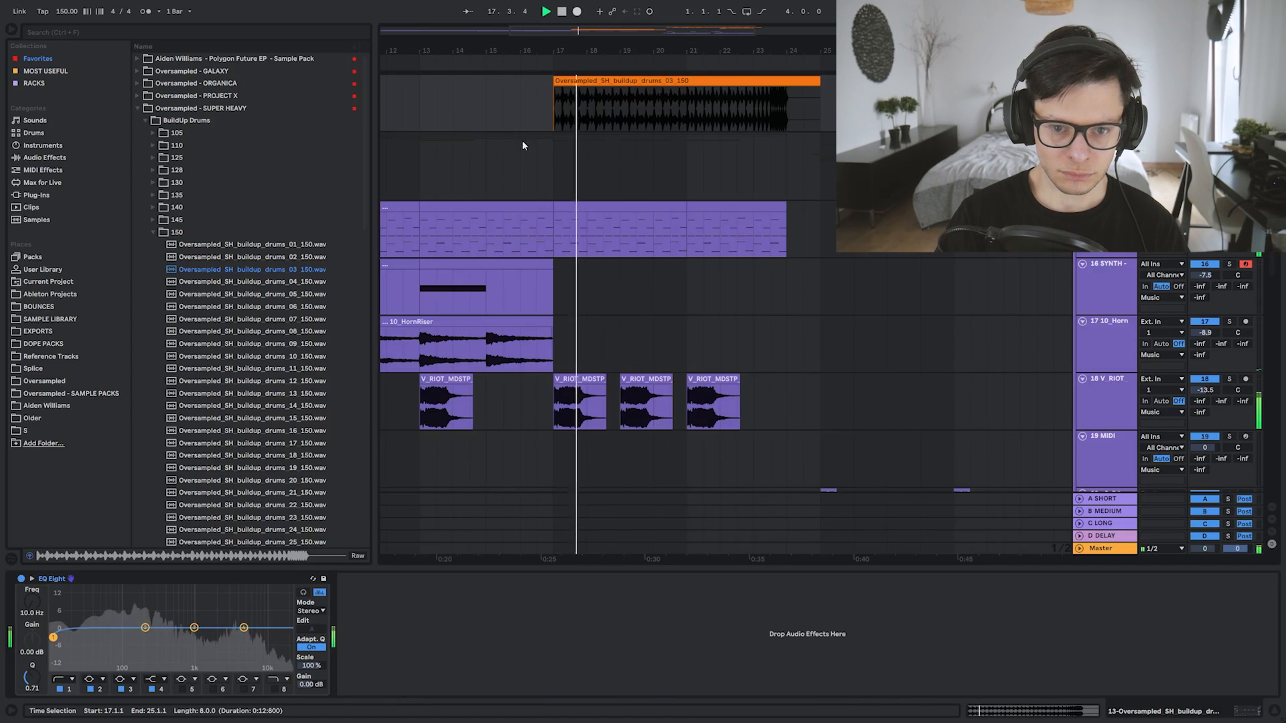
- Play the build-up with the new drum loop, then duplicate the build-up drum track
{"action": "scroll", "coordinate": [523, 146], "scroll_direction": "up", "scroll_amount": 5}
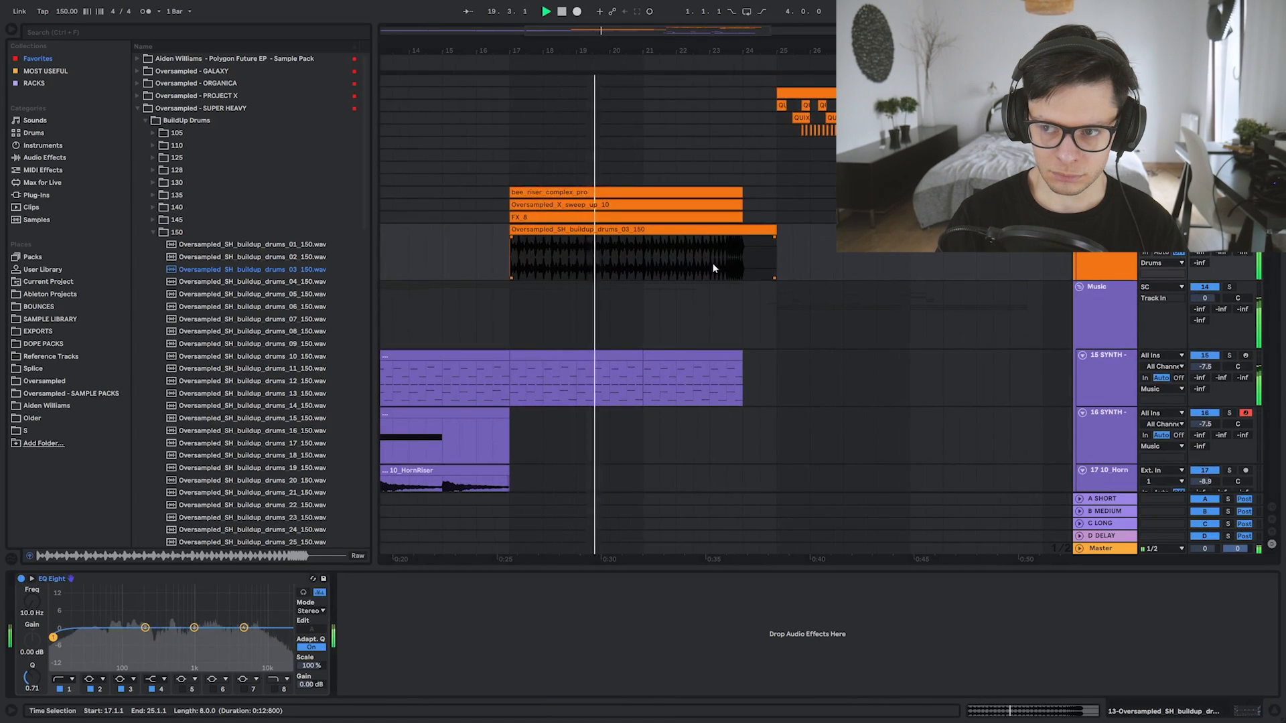
{"action": "left_click", "coordinate": [516, 266]}
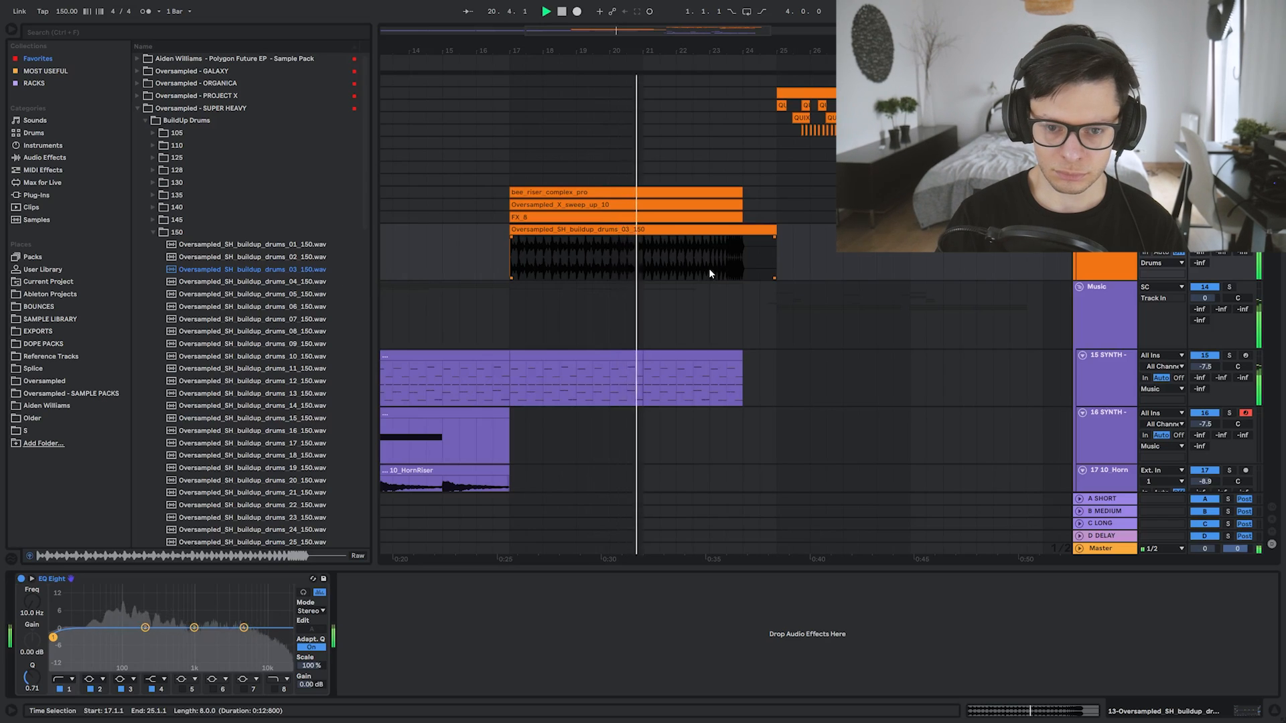
{"action": "scroll", "coordinate": [777, 267], "scroll_direction": "up", "scroll_amount": 2}
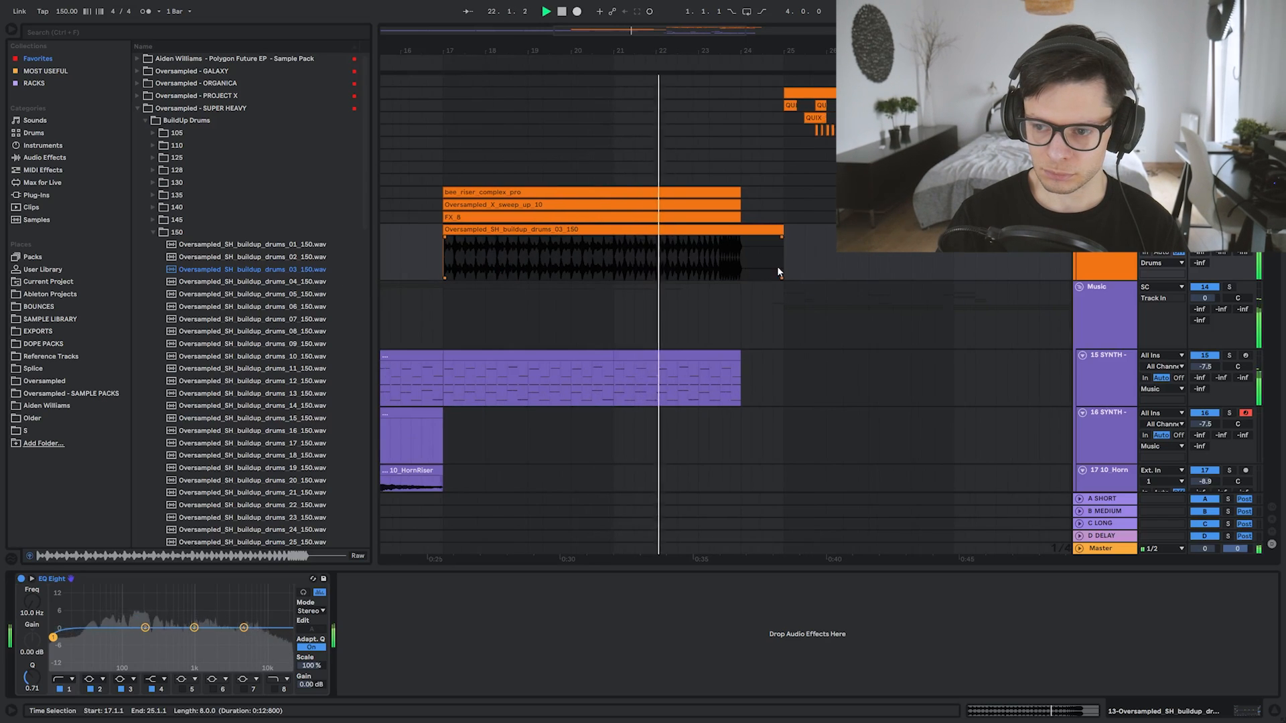
{"action": "left_click", "coordinate": [1106, 257]}
{"action": "key", "text": "space"}
{"action": "key", "text": "ctrl+t"}
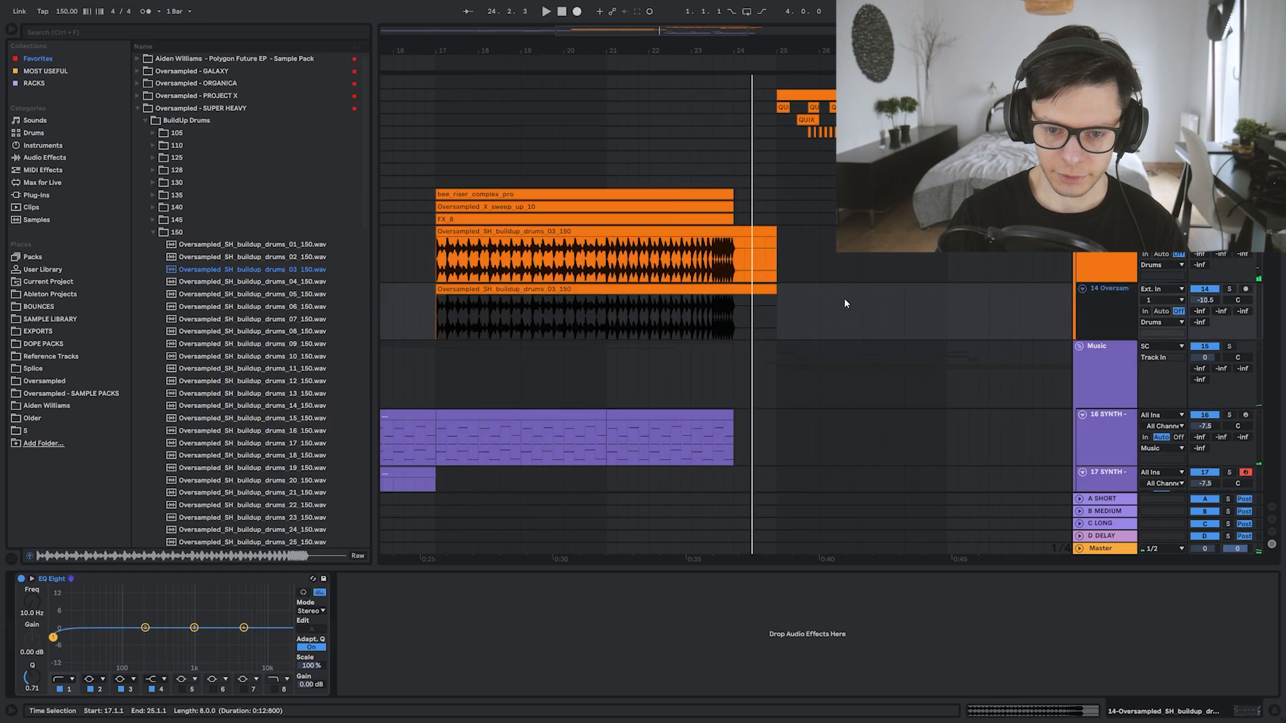
- Audition other 150 BPM SUPER HEAVY build-up drums and place a second loop on the duplicated track from bar 17
{"action": "left_click", "coordinate": [295, 282]}
{"action": "left_click", "coordinate": [296, 295]}
{"action": "left_click", "coordinate": [289, 319]}
{"action": "left_click", "coordinate": [292, 356]}
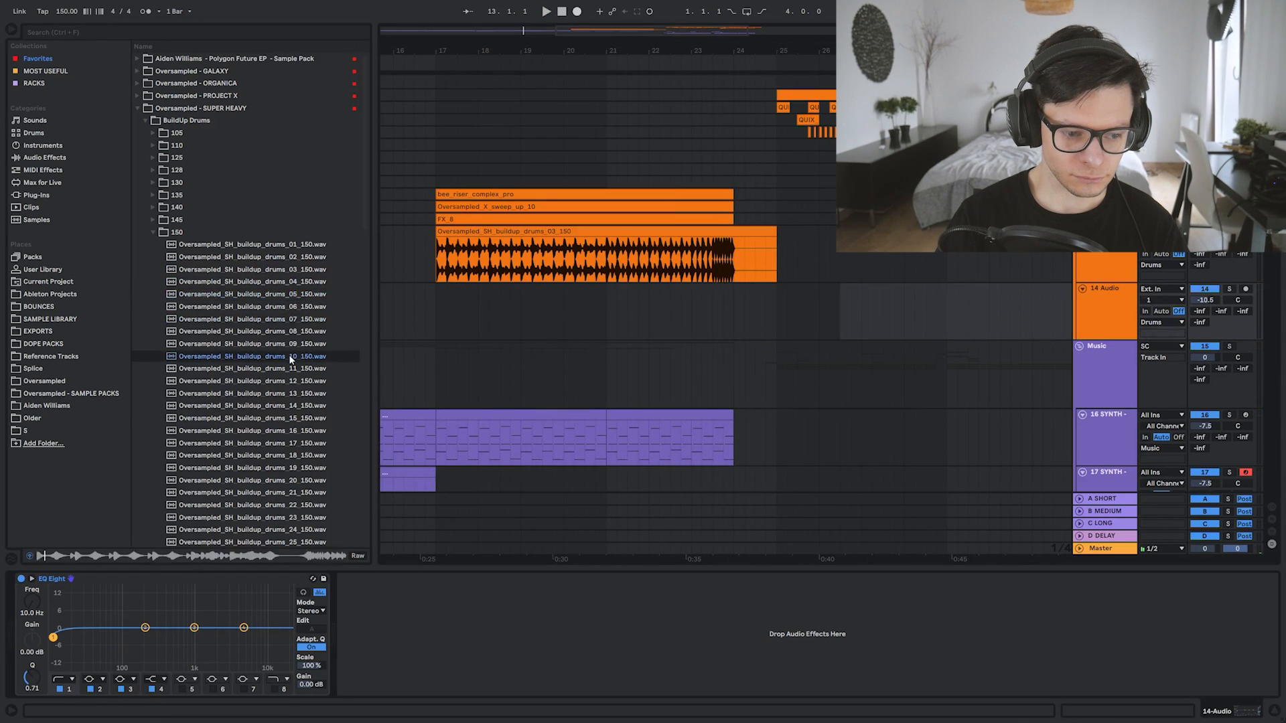
{"action": "left_click", "coordinate": [304, 381]}
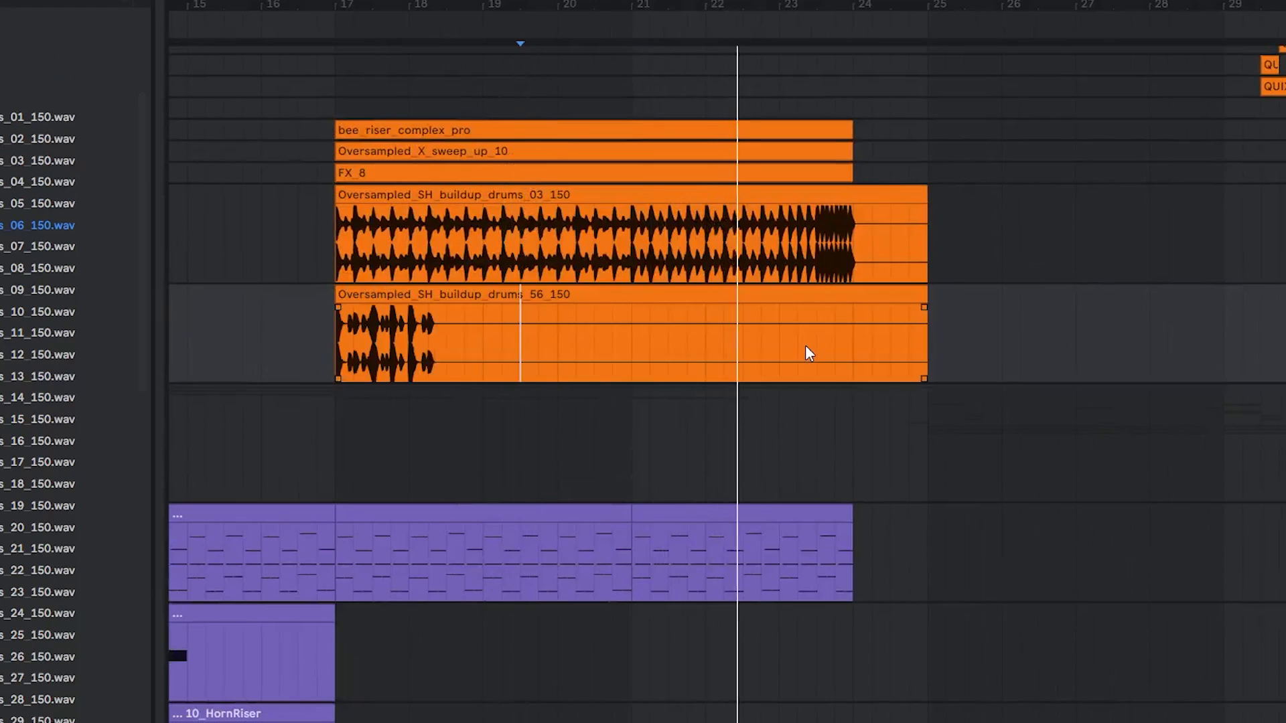
- Delete the tails of both build-up drum clips from bar 24 onward and fold their tracks
{"action": "left_click", "coordinate": [805, 345]}
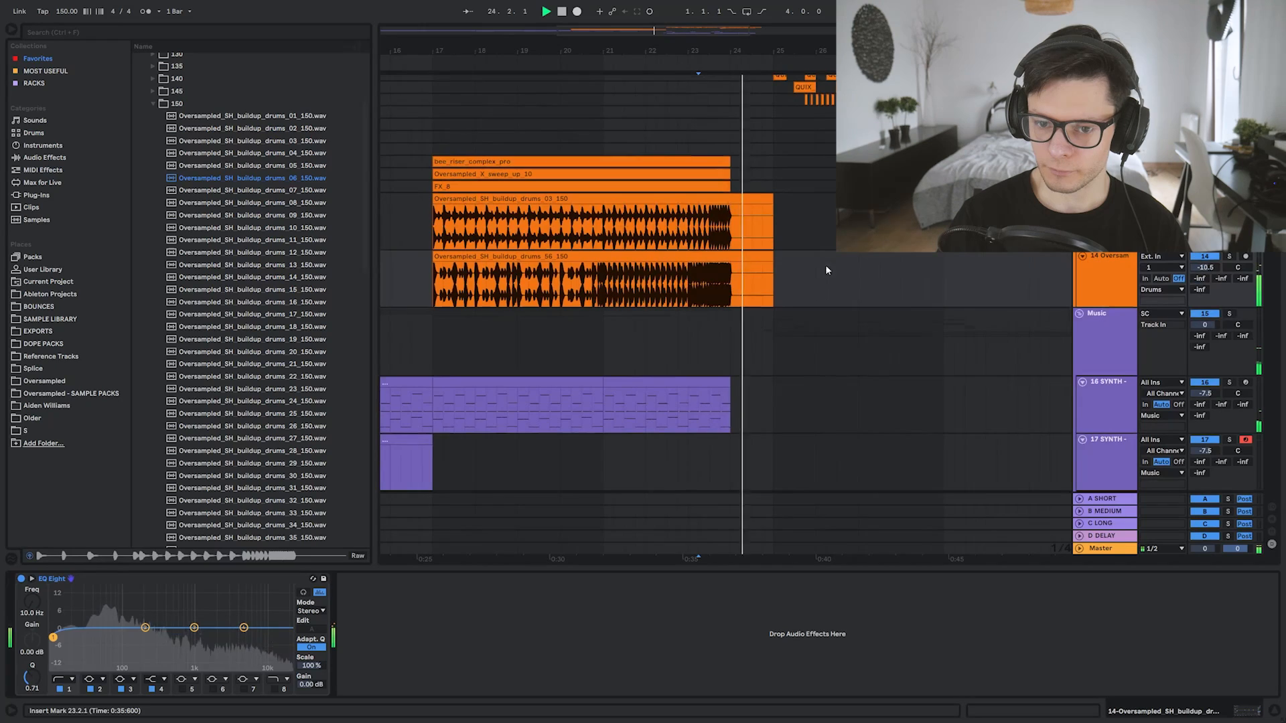
{"action": "left_click_drag", "start_coordinate": [966, 308], "coordinate": [853, 242]}
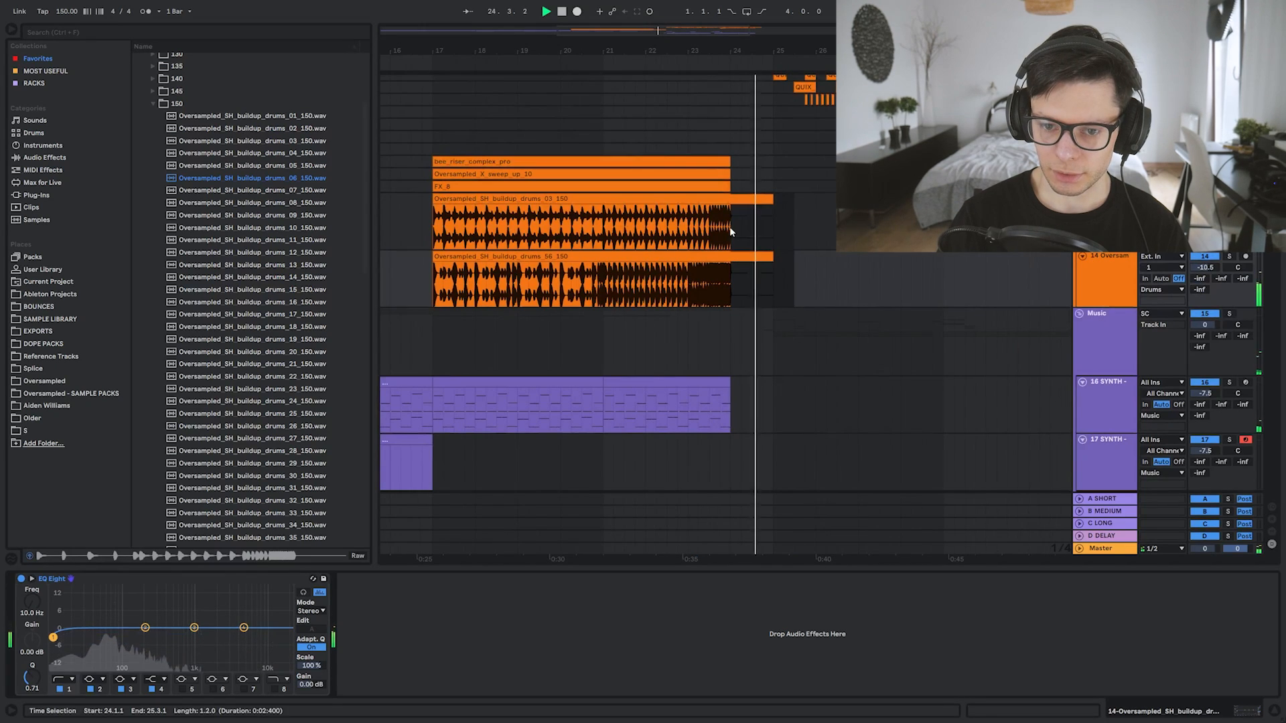
{"action": "key", "text": "Delete"}
{"action": "scroll", "coordinate": [978, 228], "scroll_direction": "up", "scroll_amount": 2}
{"action": "scroll", "coordinate": [726, 315], "scroll_direction": "right", "scroll_amount": 2}
{"action": "scroll", "coordinate": [725, 315], "scroll_direction": "up", "scroll_amount": 1}
{"action": "key", "text": "u"}
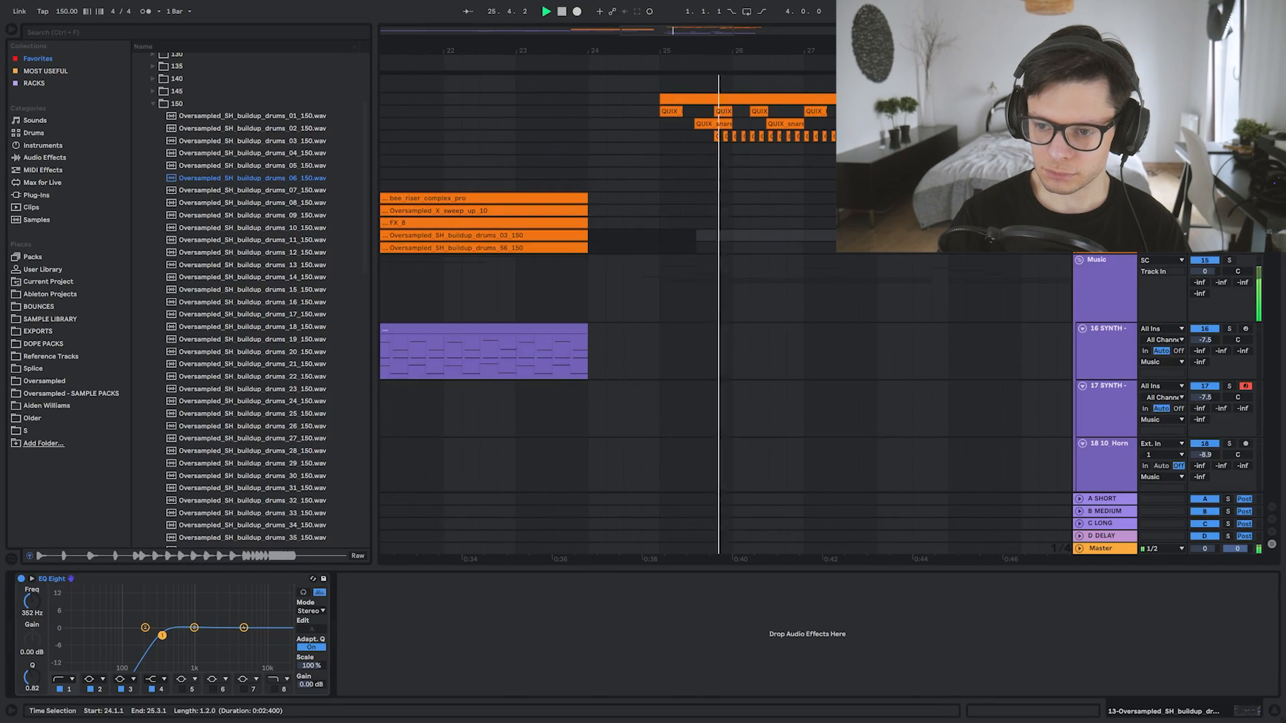
- Select the Master track and show the automation lane for its Utility Gain
{"action": "scroll", "coordinate": [888, 284], "scroll_direction": "down", "scroll_amount": 4}
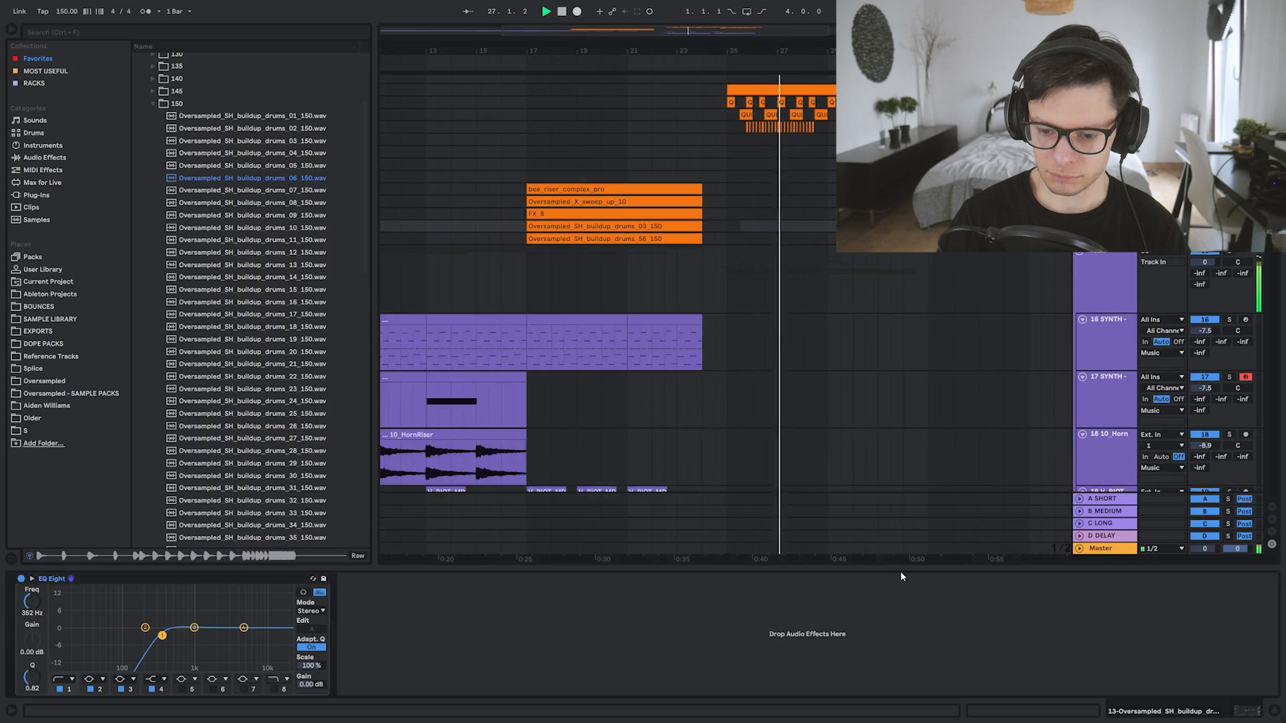
{"action": "key", "text": "ctrl+alt+l"}
{"action": "scroll", "coordinate": [697, 238], "scroll_direction": "down", "scroll_amount": 4}
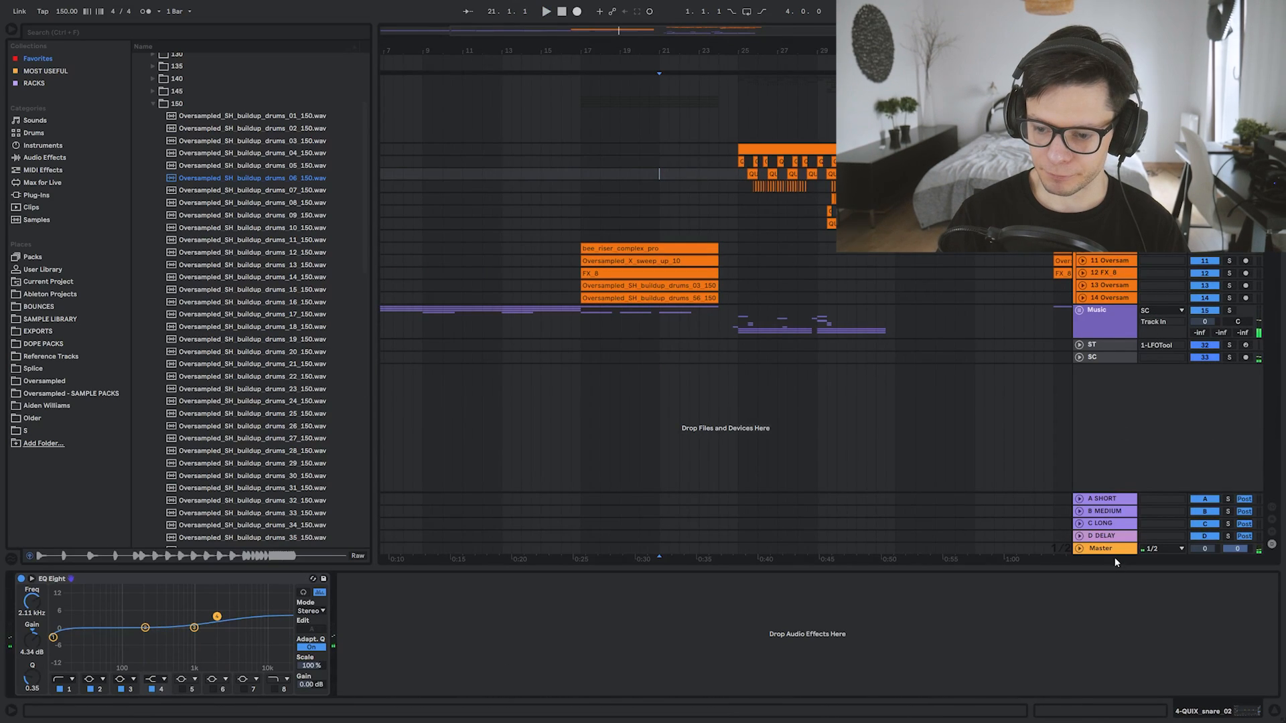
{"action": "left_click", "coordinate": [1111, 550]}
{"action": "right_click", "coordinate": [82, 619]}
{"action": "left_click", "coordinate": [111, 625]}
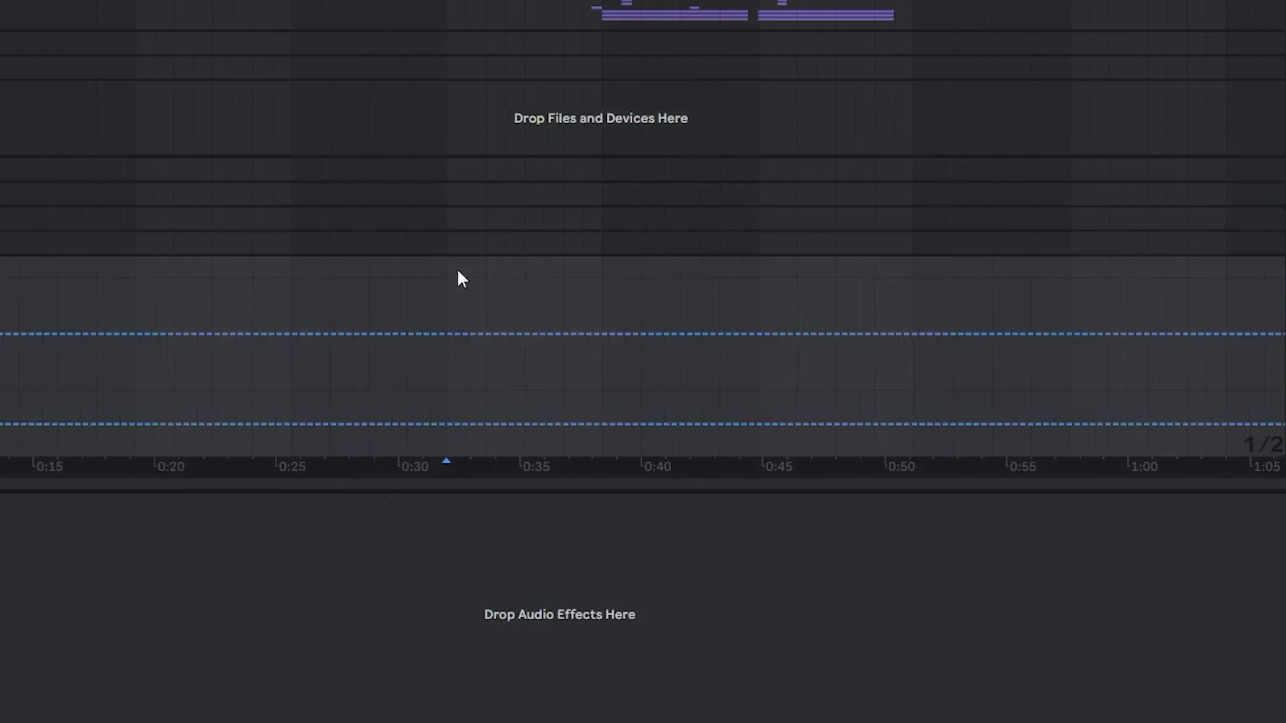
- Draw a master Gain ramp rising from slightly below 0 dB at bar 24 to 0 dB at bar 25
{"action": "left_click", "coordinate": [601, 335]}
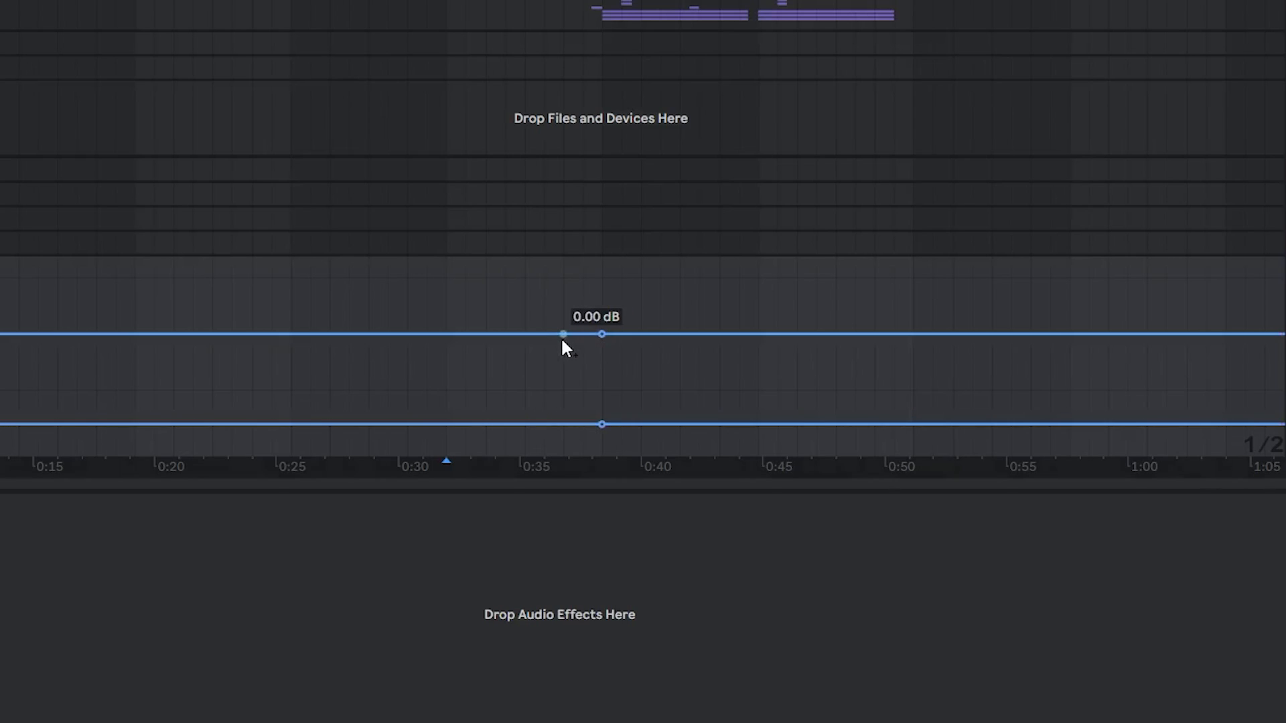
{"action": "left_click", "coordinate": [563, 334]}
{"action": "left_click_drag", "start_coordinate": [563, 340], "coordinate": [564, 343]}
- Play the build-up and the drop from several positions to check the master gain change
{"action": "left_click", "coordinate": [504, 302]}
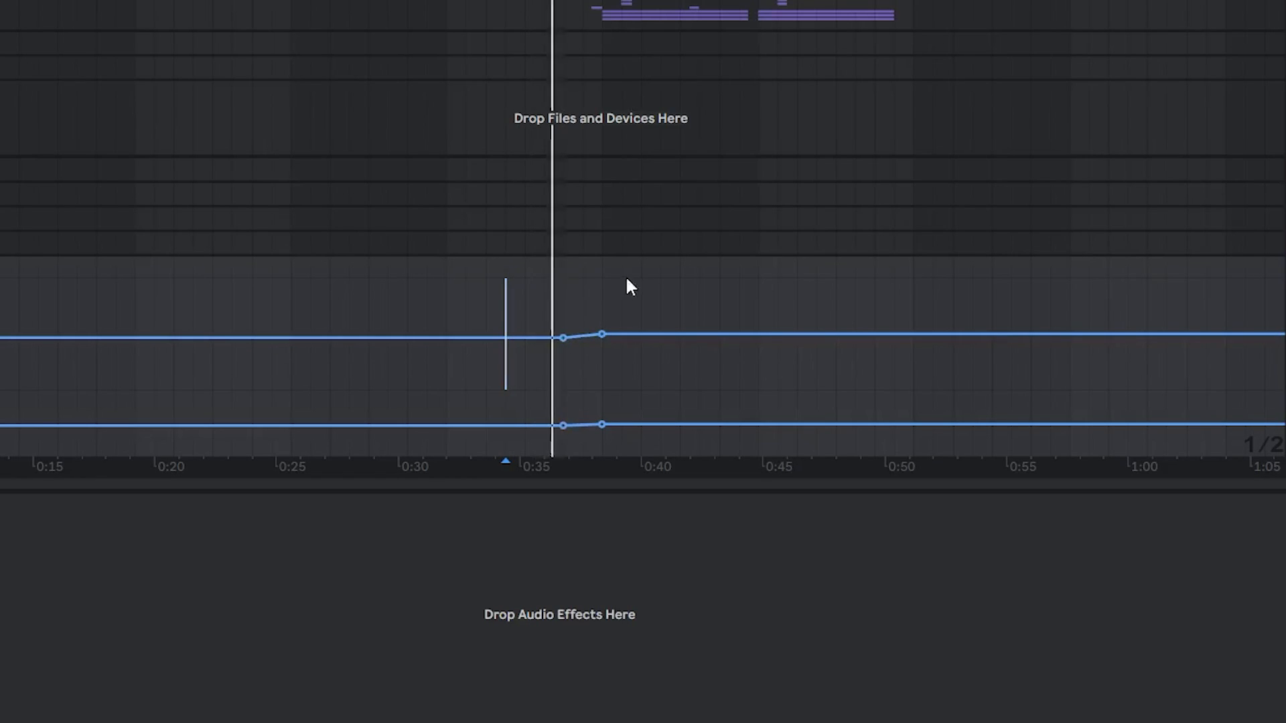
{"action": "left_click", "coordinate": [609, 293]}
{"action": "left_click", "coordinate": [456, 275]}
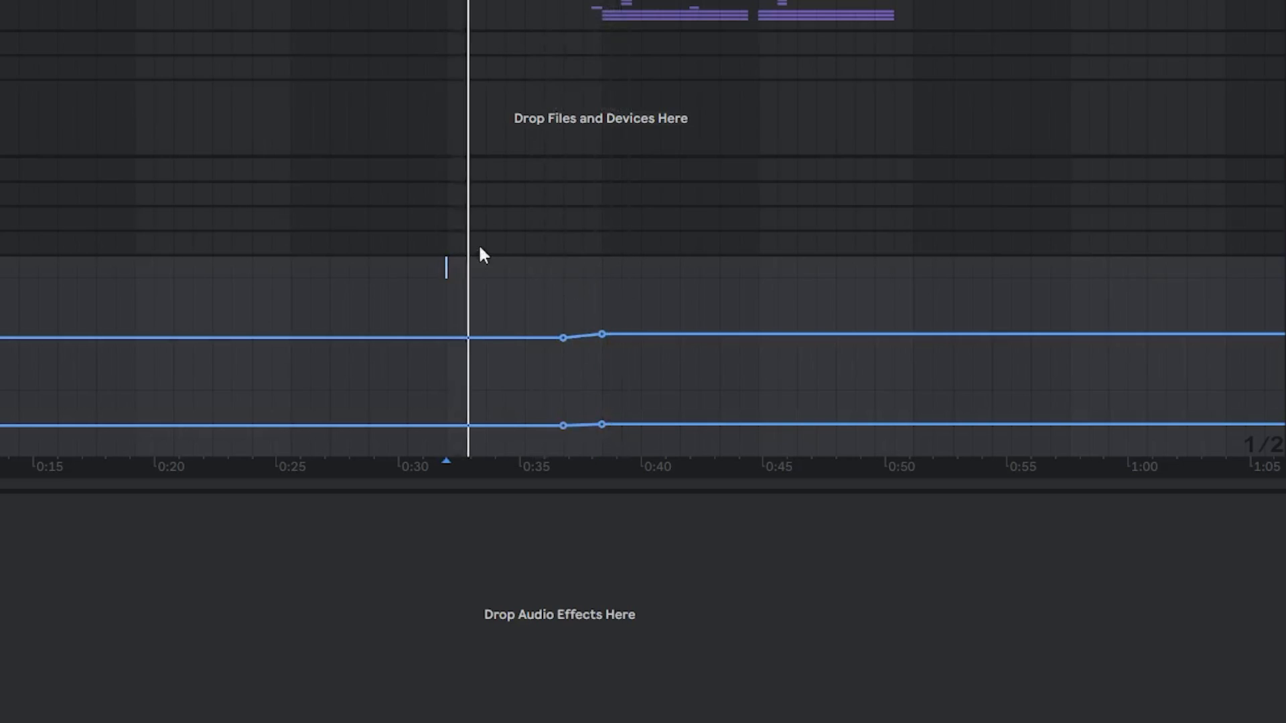
{"action": "left_click", "coordinate": [553, 60]}
{"action": "key", "text": "space"}
{"action": "key", "text": "space"}
{"action": "scroll", "coordinate": [583, 50], "scroll_direction": "up", "scroll_amount": 3}
{"action": "left_click", "coordinate": [628, 63]}
{"action": "key", "text": "space"}
{"action": "key", "text": "space"}
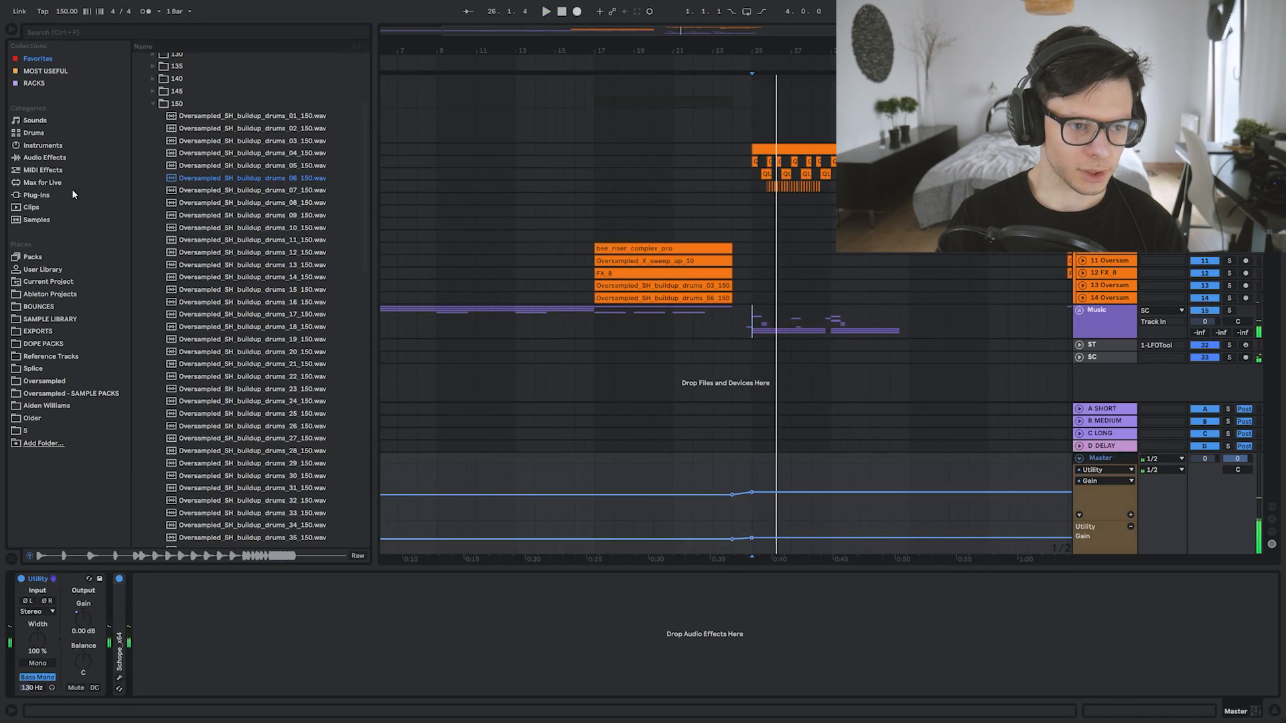
- Add the FabFilter Pro-L 2 VST limiter to the end of the Master track's device chain
{"action": "left_click", "coordinate": [37, 195]}
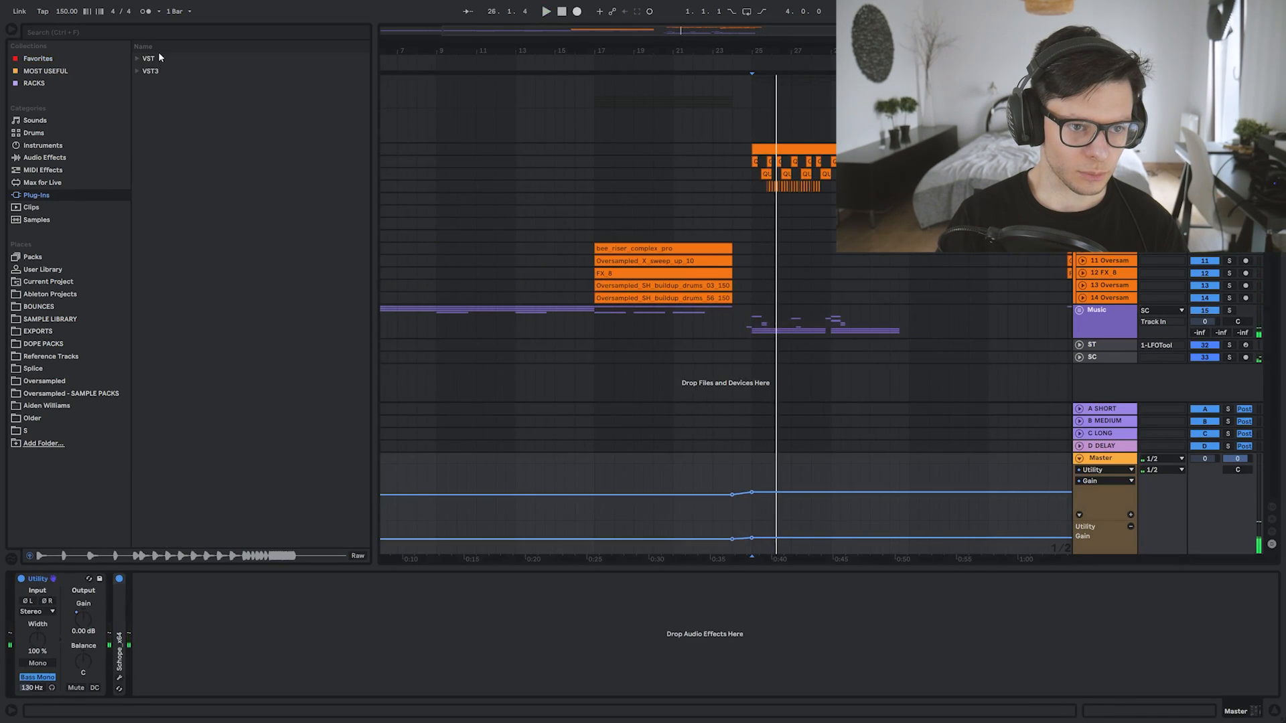
{"action": "left_click", "coordinate": [138, 59]}
{"action": "left_click", "coordinate": [145, 84]}
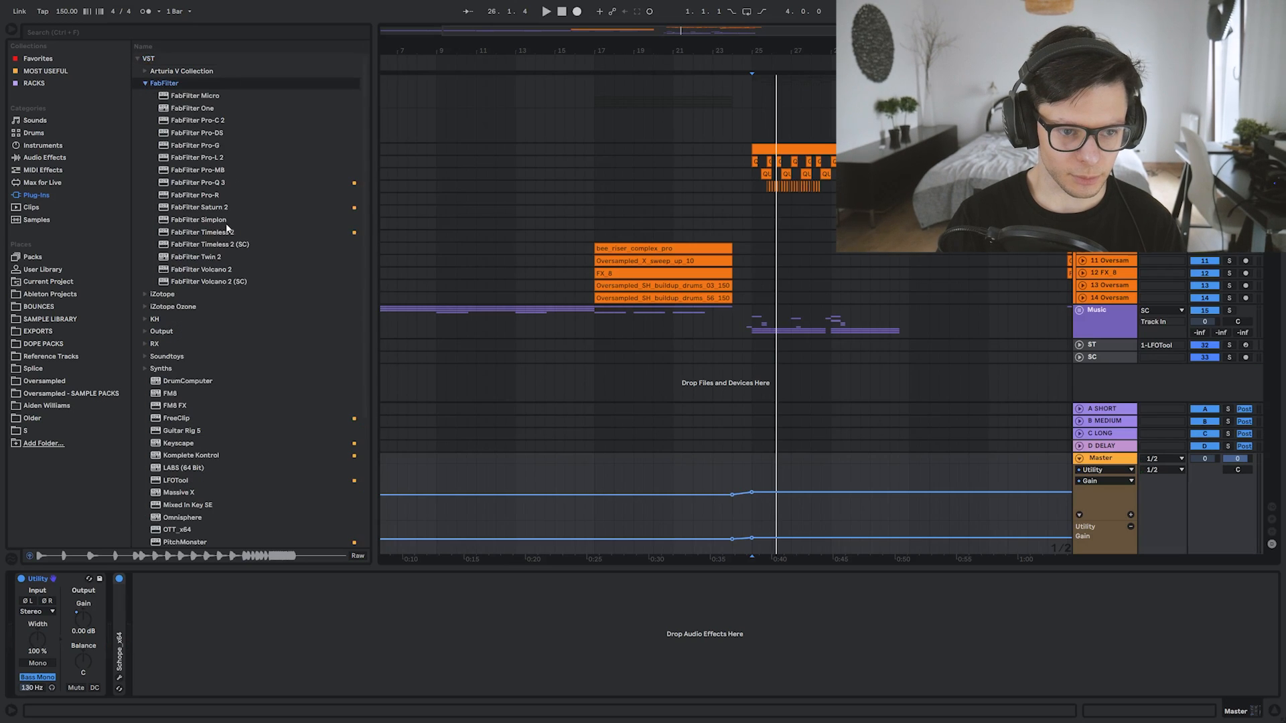
{"action": "double_click", "coordinate": [217, 158]}
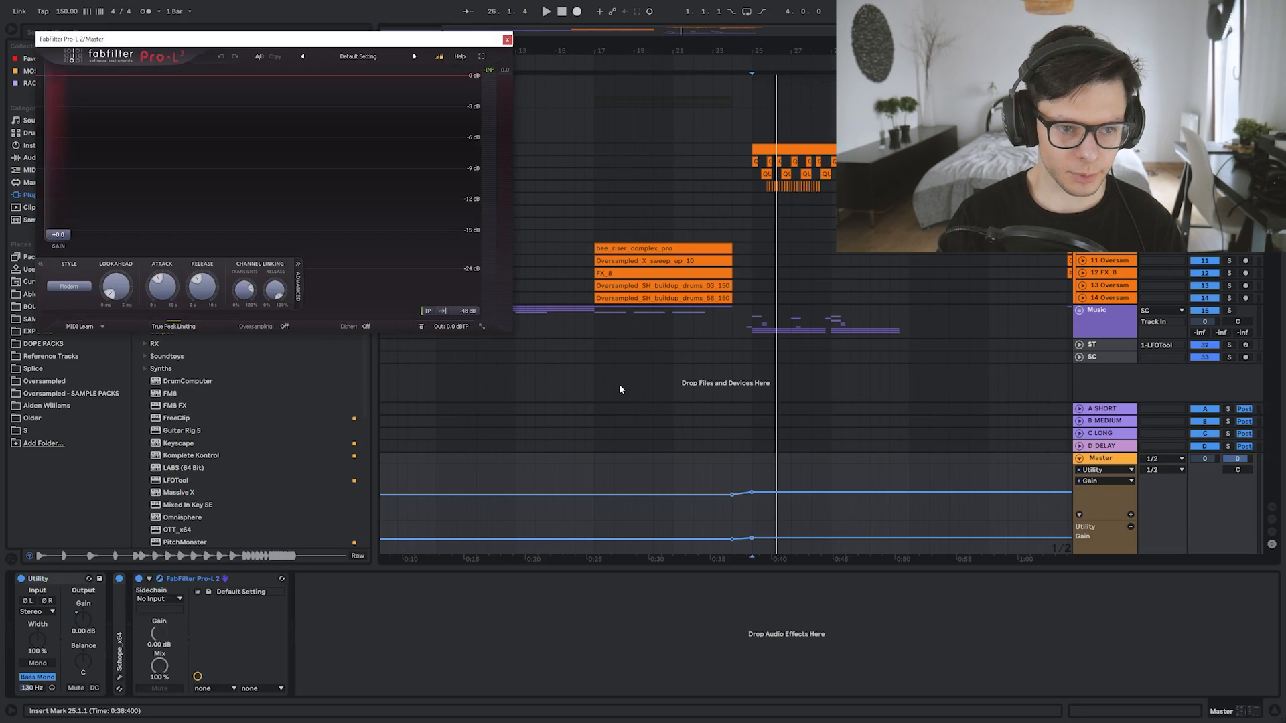
- Play the drop and push the Pro-L 2 gain past +16 dB, close to its maximum
{"action": "key", "text": "space"}
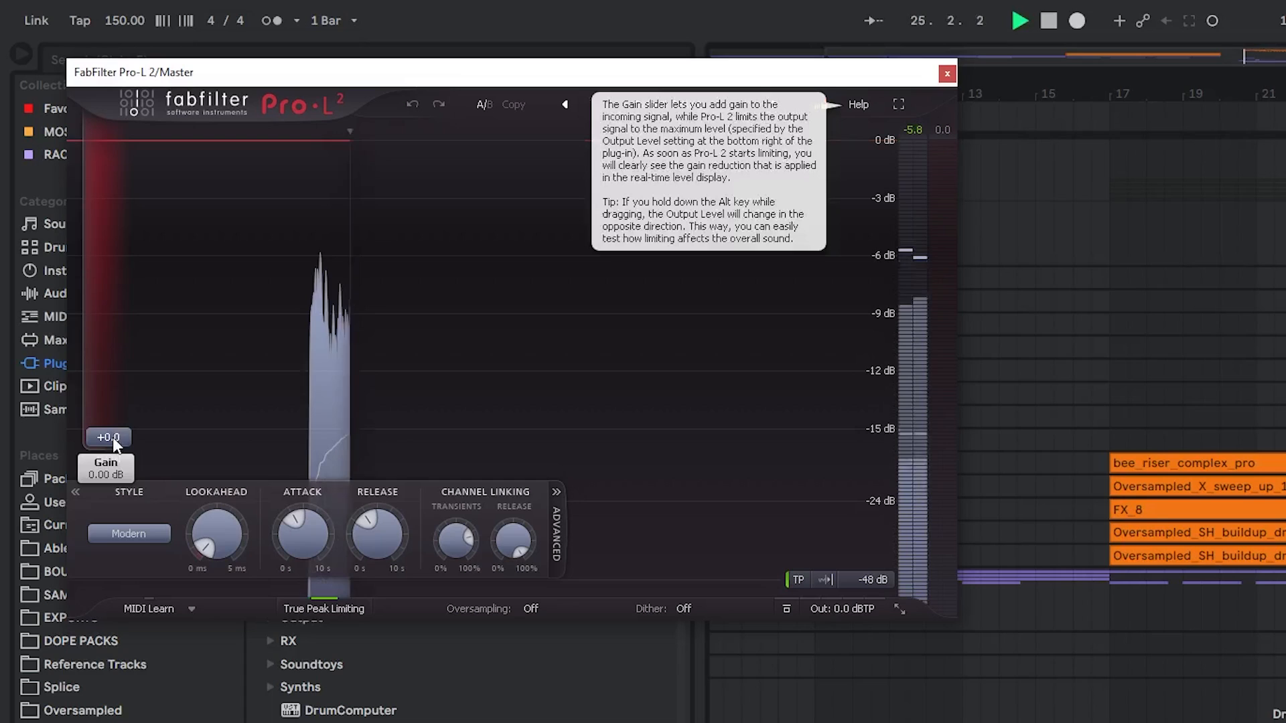
{"action": "left_click_drag", "start_coordinate": [61, 233], "coordinate": [62, 202]}
{"action": "left_click_drag", "start_coordinate": [115, 387], "coordinate": [126, 275]}
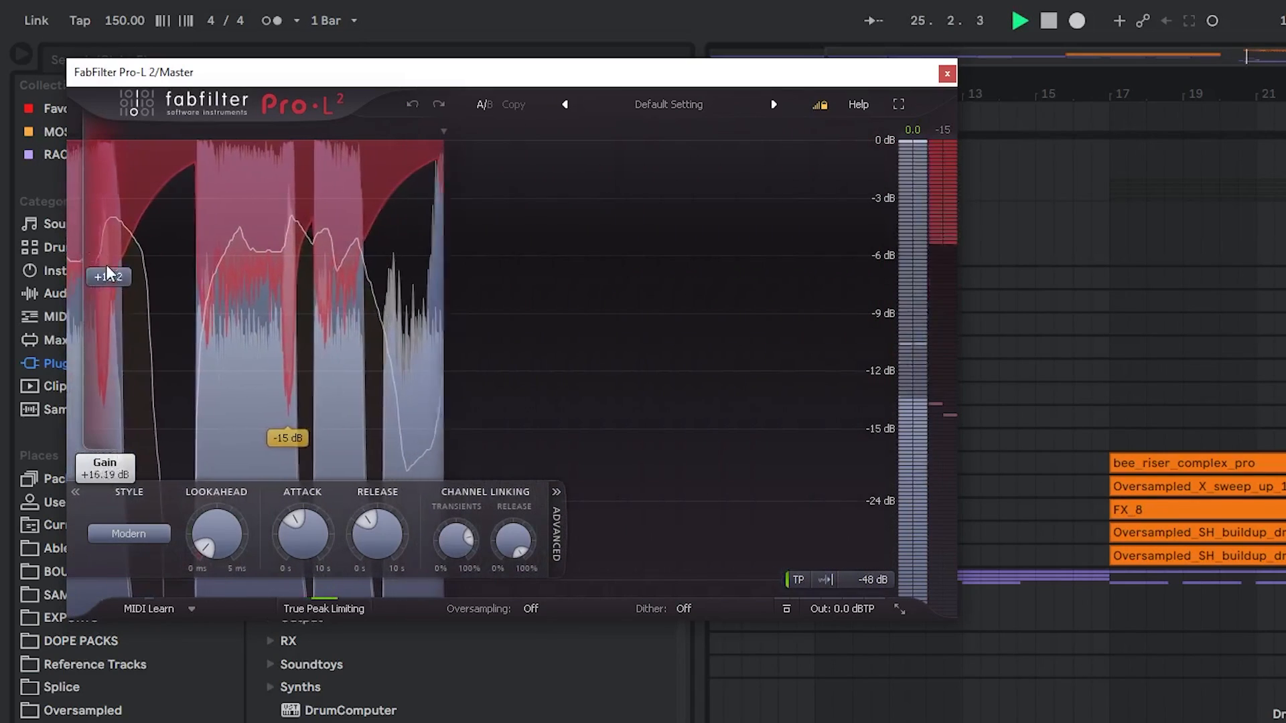
{"action": "left_click_drag", "start_coordinate": [105, 268], "coordinate": [106, 143]}
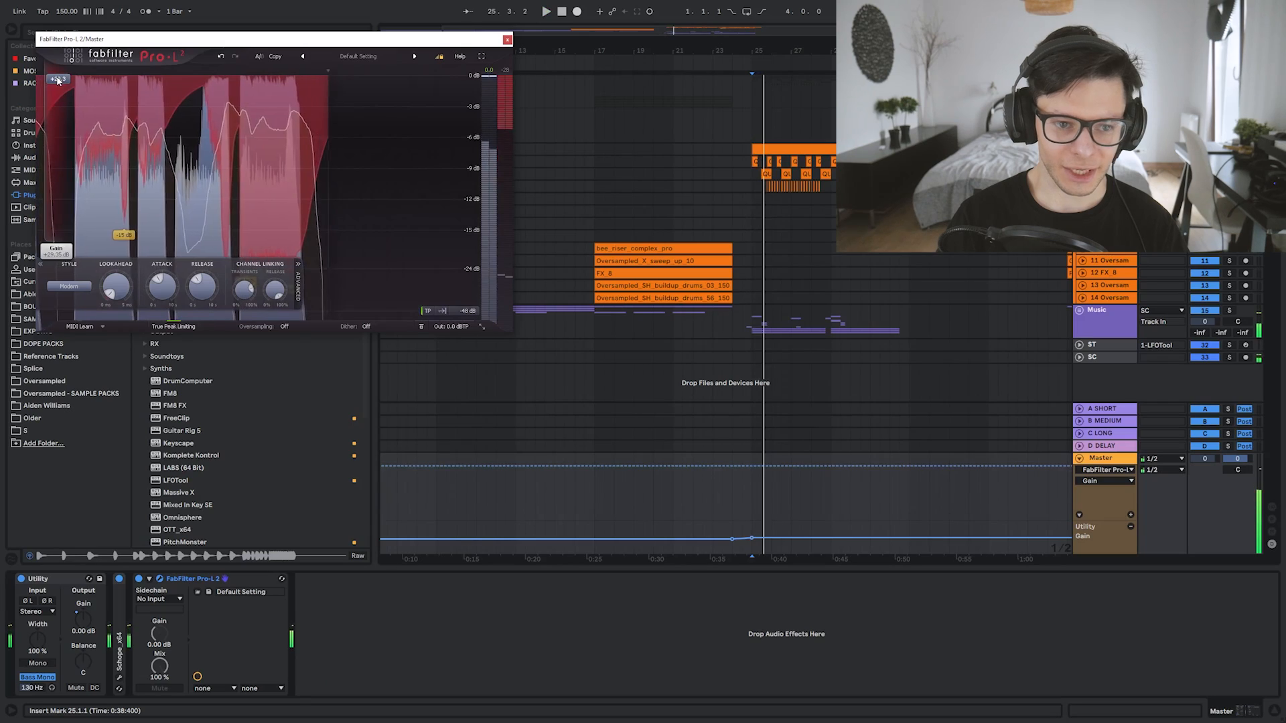
{"action": "key", "text": "space"}
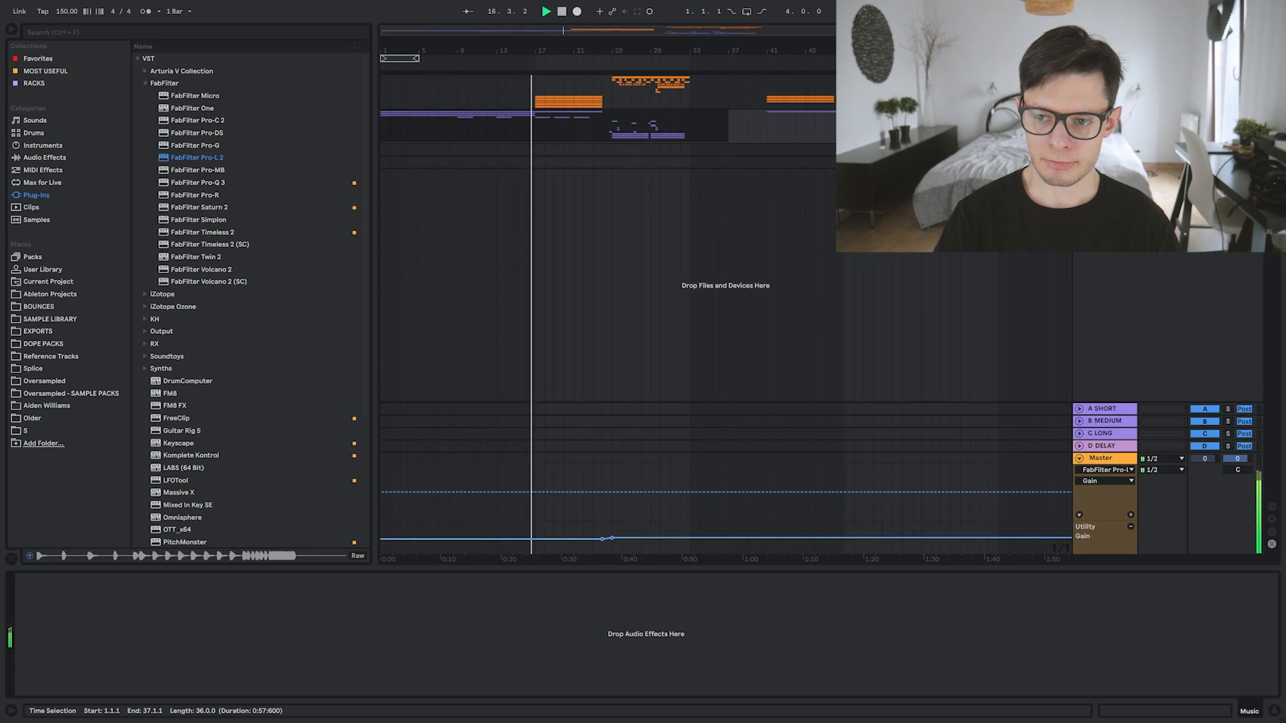
- Unfold the Music group with automation hidden and duplicate the 10_HornRiser clip to run from bar 17 to bar 23
{"action": "left_click", "coordinate": [1079, 115]}
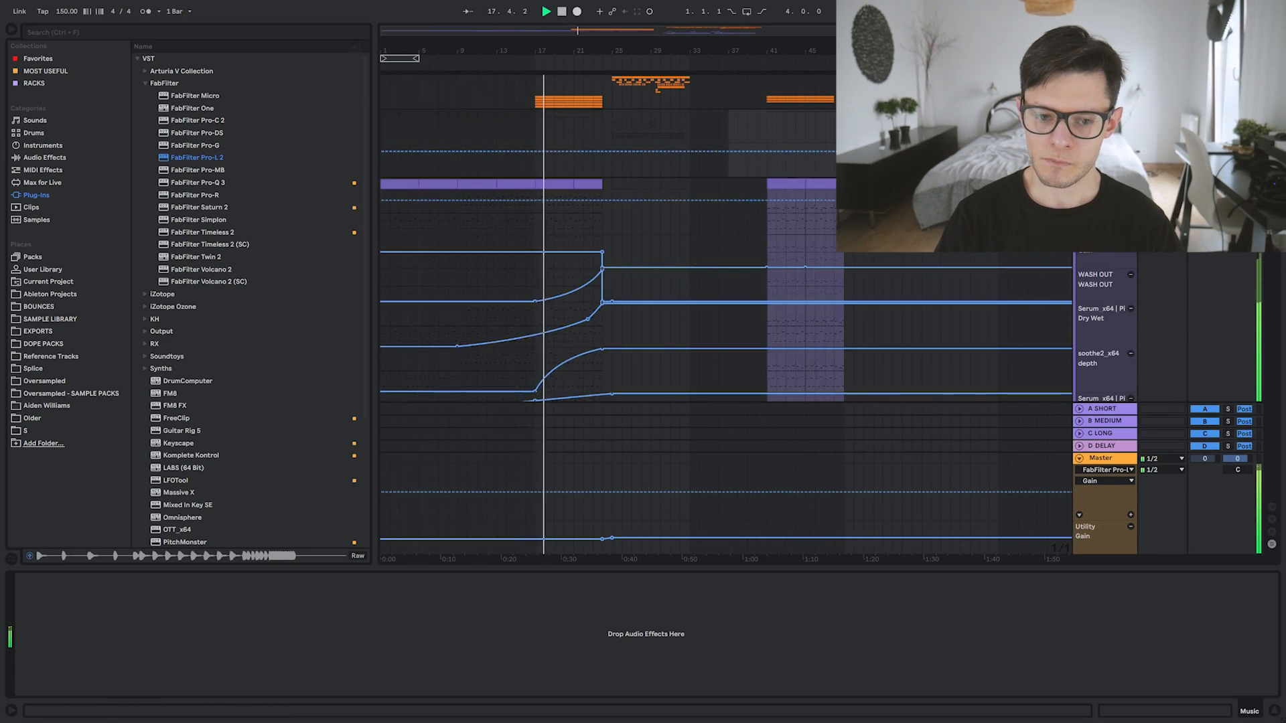
{"action": "key", "text": "a"}
{"action": "left_click", "coordinate": [630, 242]}
{"action": "scroll", "coordinate": [572, 268], "scroll_direction": "up", "scroll_amount": 4}
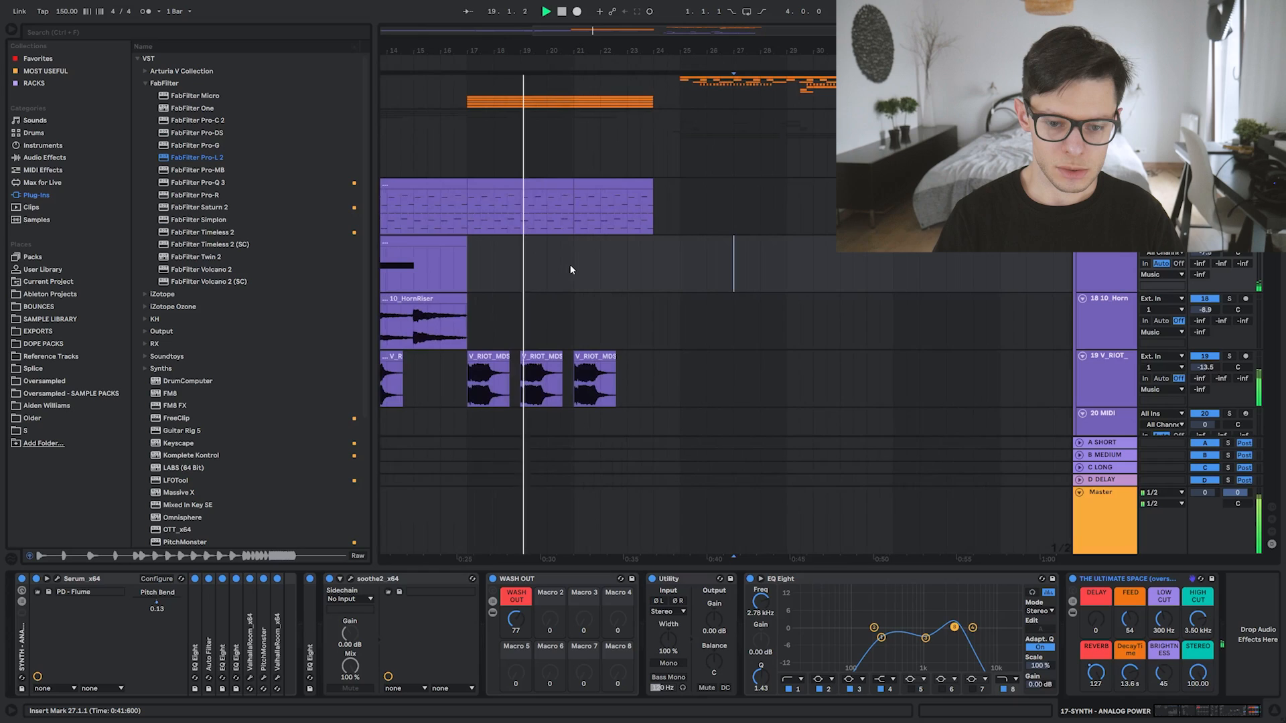
{"action": "left_click_drag", "start_coordinate": [618, 284], "coordinate": [773, 219]}
{"action": "scroll", "coordinate": [581, 219], "scroll_direction": "down", "scroll_amount": 1}
{"action": "left_click", "coordinate": [581, 220]}
{"action": "key", "text": "ctrl+d"}
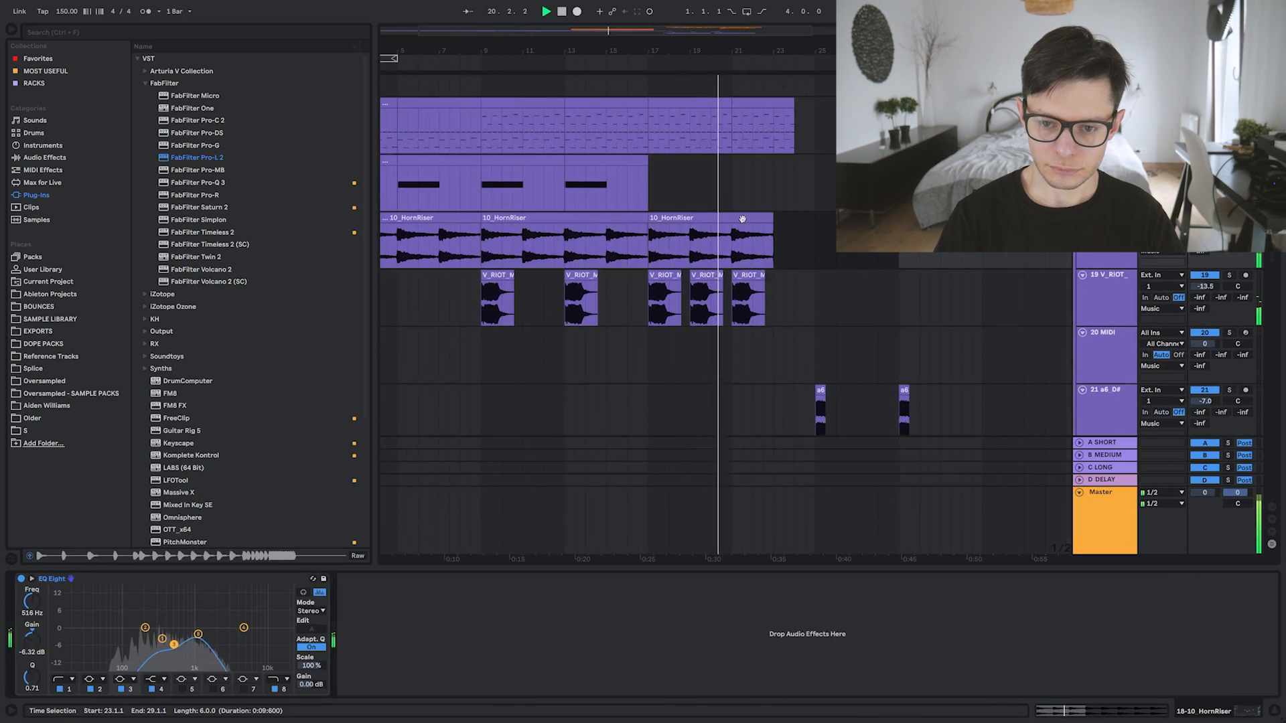
- Duplicate the repeating 17-SYNTH clip twice from bar 17 and cut everything beyond bar 23
{"action": "left_click", "coordinate": [578, 161]}
{"action": "key", "text": "ctrl+d"}
{"action": "key", "text": "ctrl+d"}
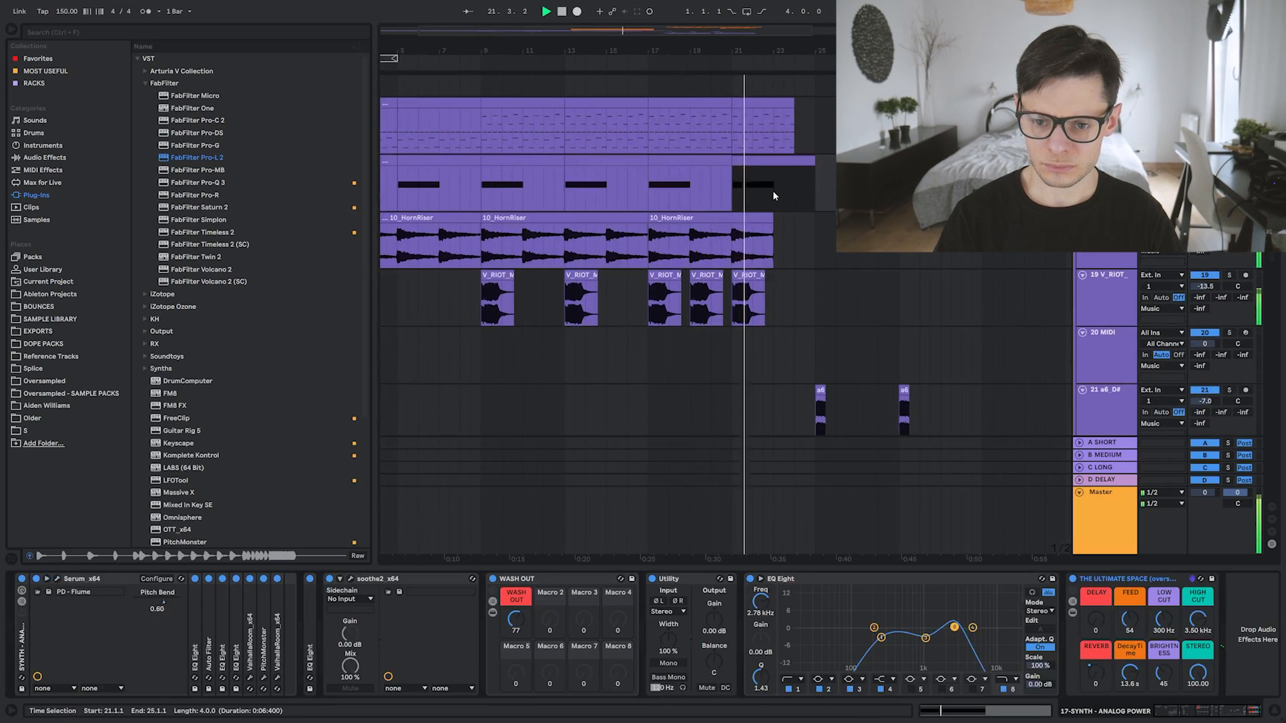
{"action": "left_click_drag", "start_coordinate": [777, 188], "coordinate": [920, 193]}
{"action": "key", "text": "Delete"}
{"action": "left_click", "coordinate": [770, 227]}
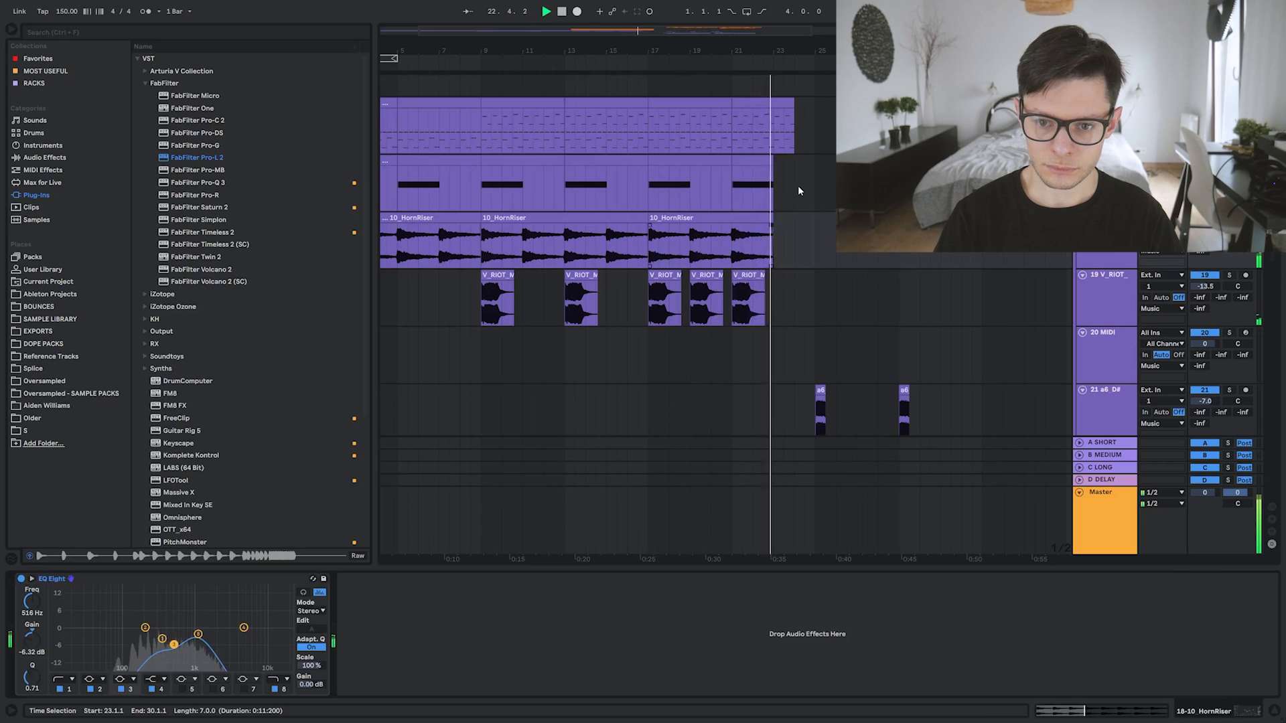
- Review the build-up and drop clips across the Music tracks during playback
{"action": "scroll", "coordinate": [801, 198], "scroll_direction": "up", "scroll_amount": 3}
{"action": "scroll", "coordinate": [800, 198], "scroll_direction": "right", "scroll_amount": 2}
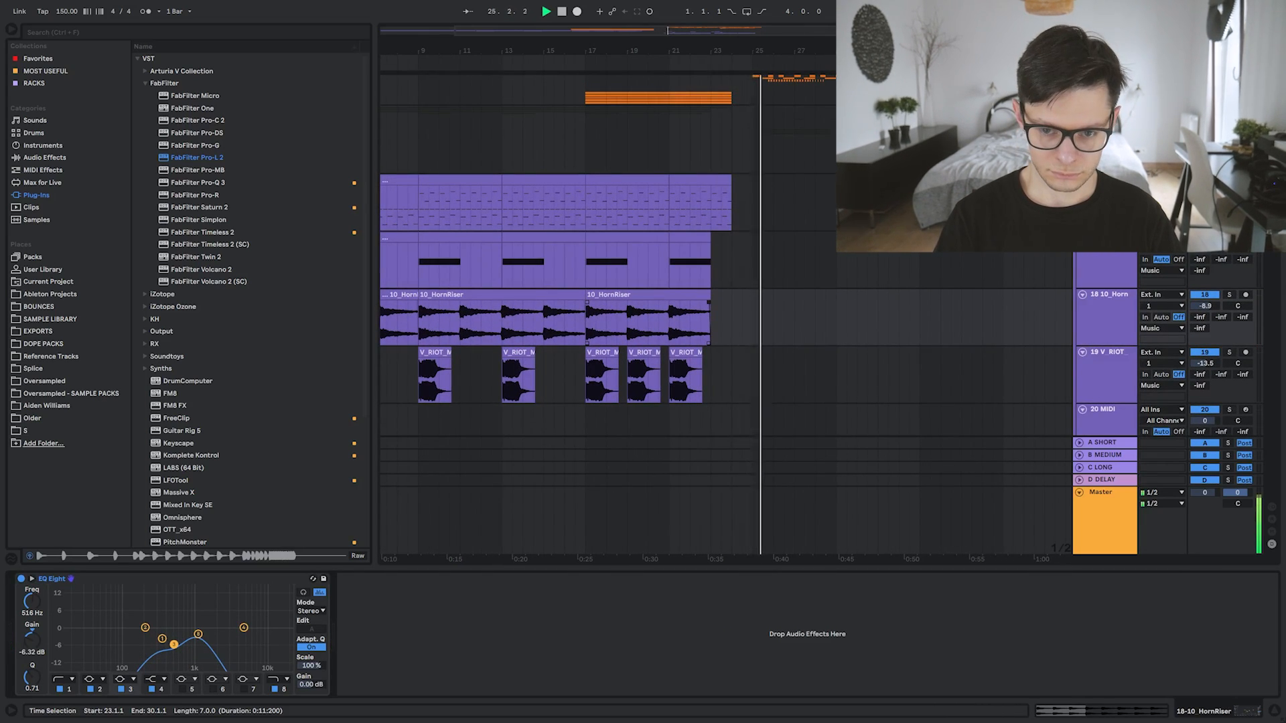
{"action": "left_click_drag", "start_coordinate": [852, 294], "coordinate": [686, 15]}
{"action": "scroll", "coordinate": [616, 408], "scroll_direction": "up", "scroll_amount": 3}
{"action": "left_click_drag", "start_coordinate": [616, 407], "coordinate": [646, 279]}
{"action": "left_click_drag", "start_coordinate": [763, 533], "coordinate": [722, 261]}
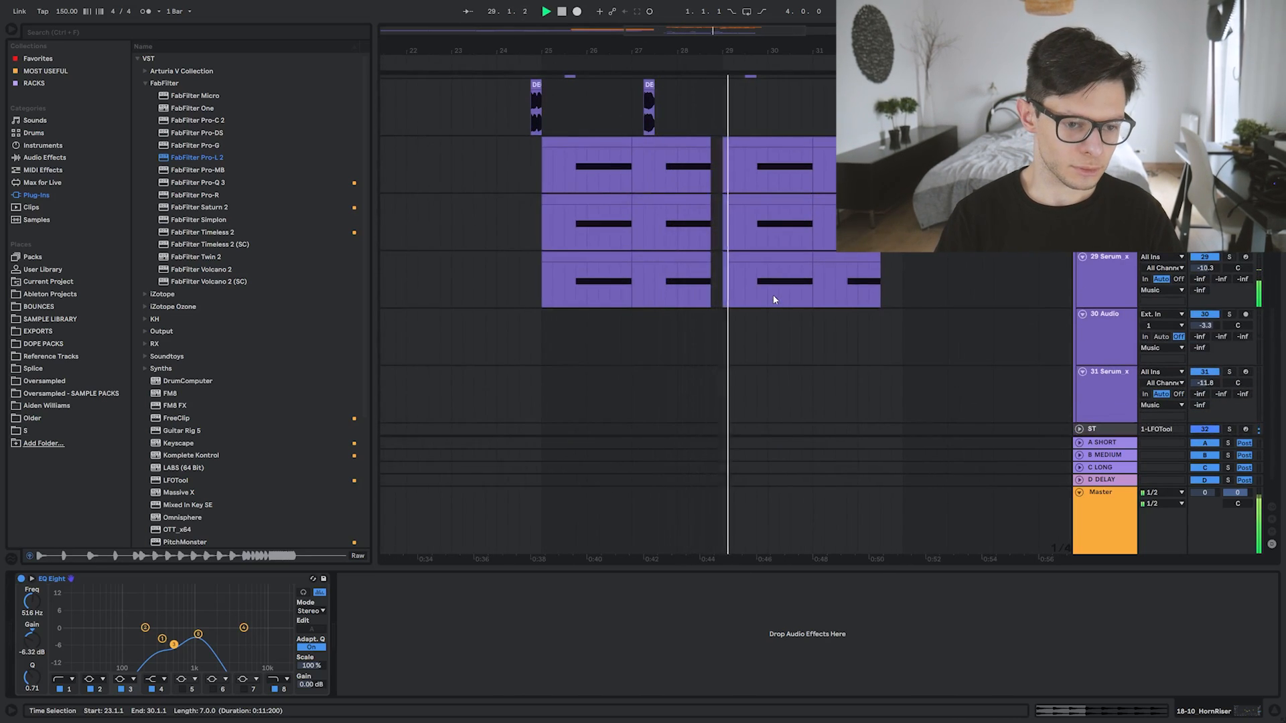
{"action": "left_click_drag", "start_coordinate": [783, 151], "coordinate": [810, 480]}
{"action": "left_click_drag", "start_coordinate": [794, 229], "coordinate": [780, 281]}
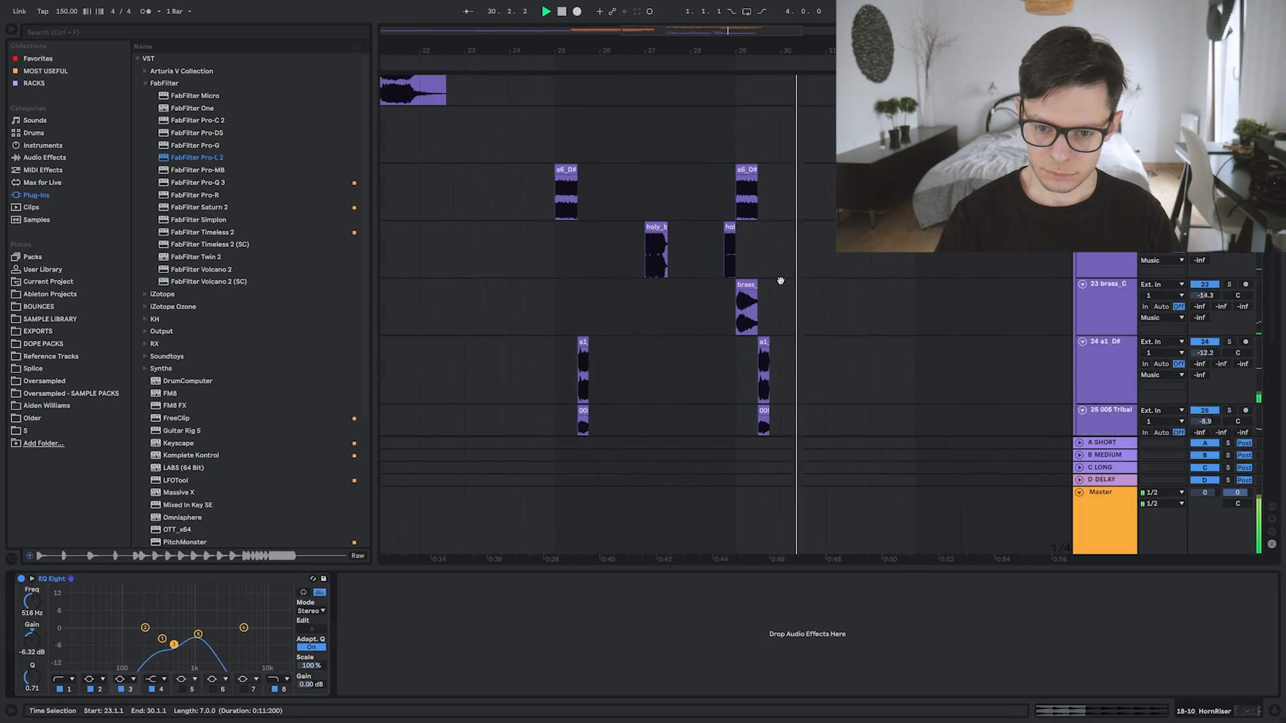
{"action": "left_click_drag", "start_coordinate": [864, 536], "coordinate": [785, 231]}
{"action": "left_click_drag", "start_coordinate": [674, 210], "coordinate": [763, 493]}
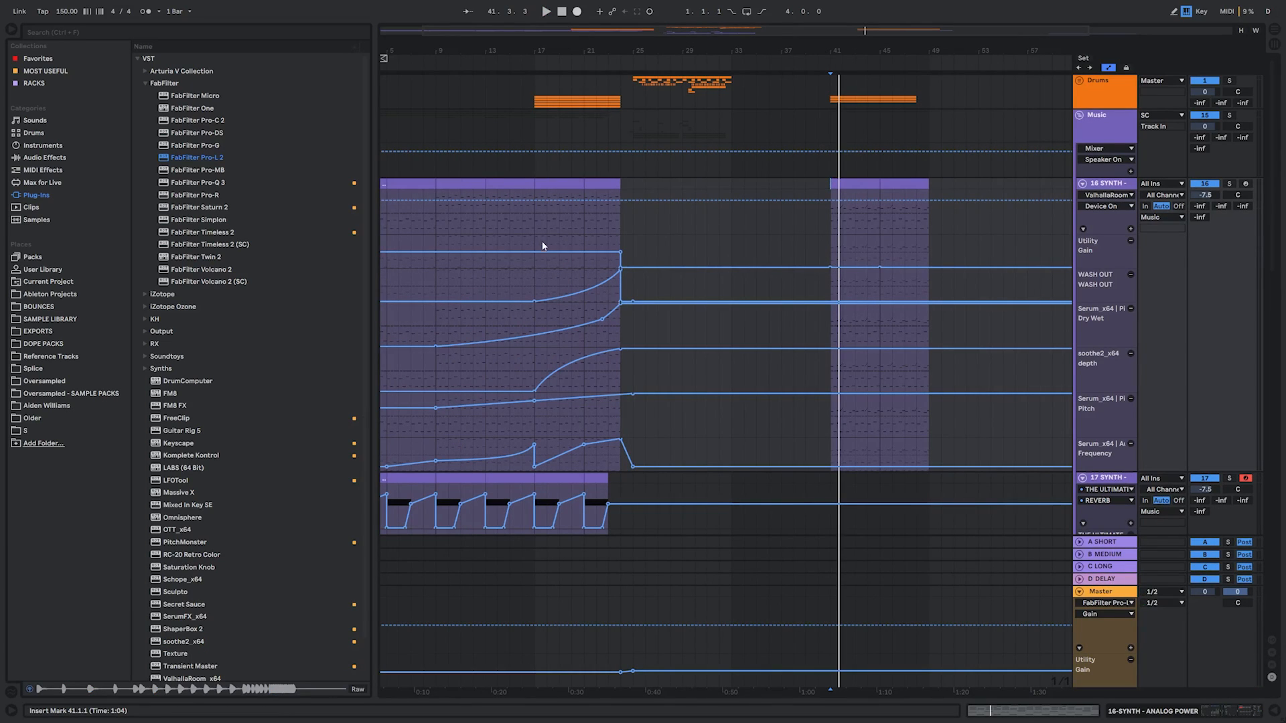
- Copy 16-SYNTH's automation from bars 17–24 to bar 41 and trim the clip there to end at bar 48
{"action": "left_click_drag", "start_coordinate": [542, 246], "coordinate": [622, 452]}
{"action": "left_click", "coordinate": [833, 247]}
{"action": "key", "text": "ctrl+v"}
{"action": "key", "text": "space"}
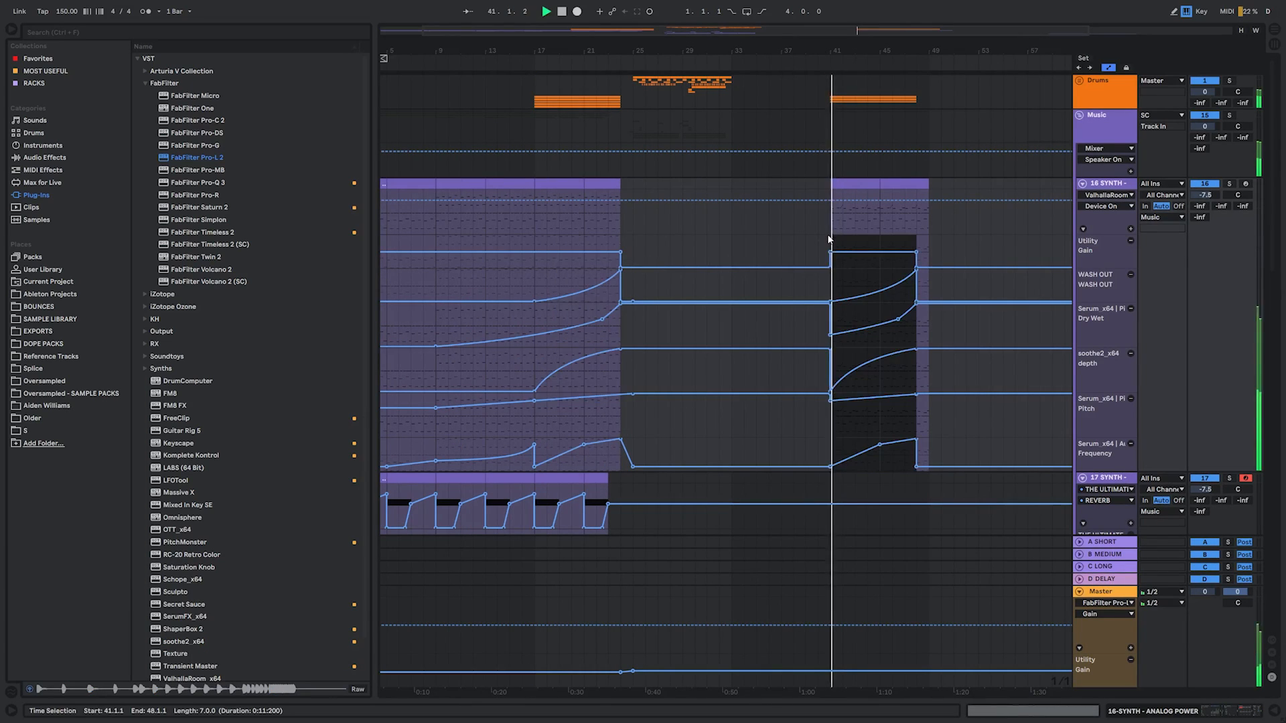
{"action": "left_click", "coordinate": [941, 241]}
{"action": "left_click_drag", "start_coordinate": [928, 184], "coordinate": [918, 184]}
- Duplicate the bar 41–49 section at bar 49 and delete the build-up drums from bars 41–49
{"action": "left_click", "coordinate": [869, 183]}
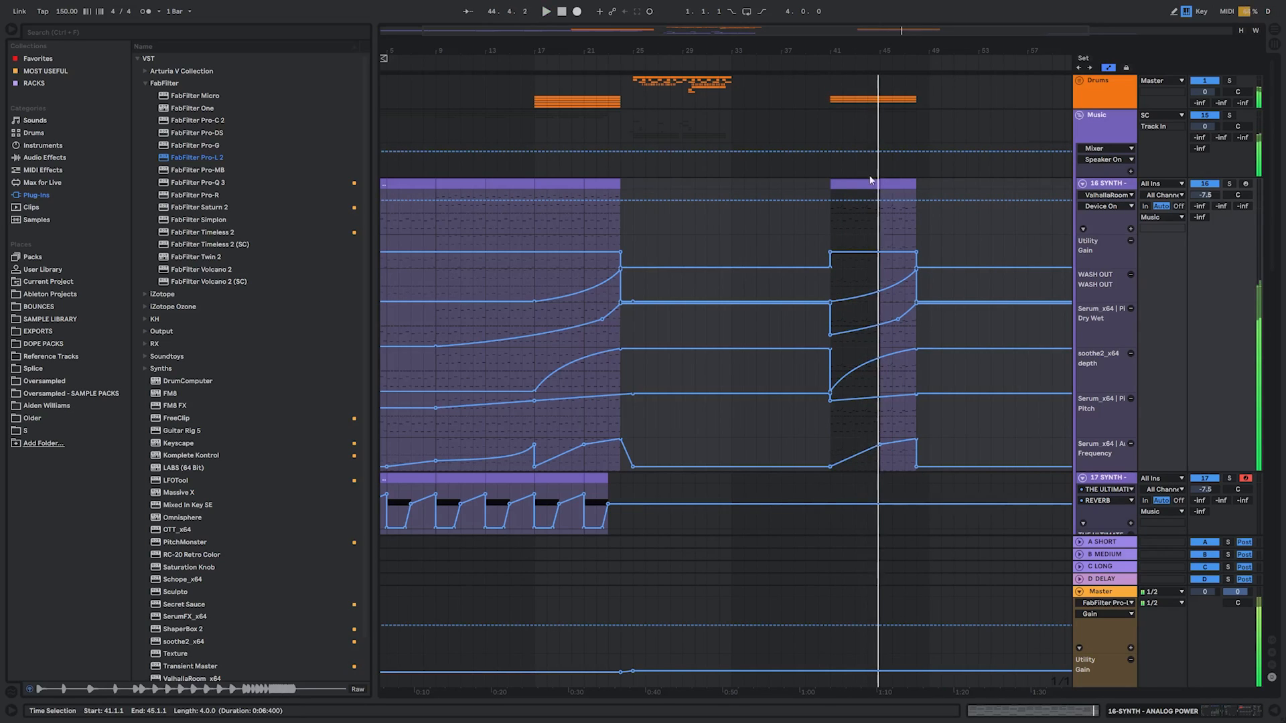
{"action": "left_click", "coordinate": [933, 180], "text": "shift"}
{"action": "key", "text": "space"}
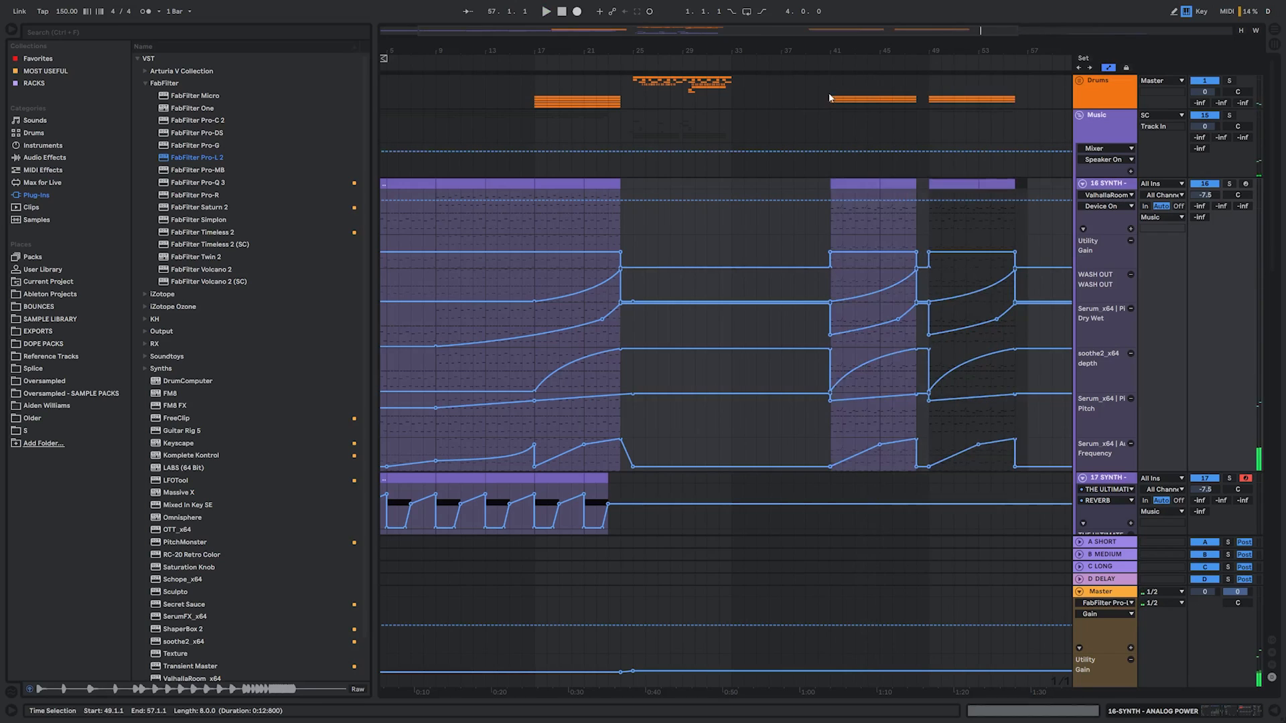
{"action": "left_click_drag", "start_coordinate": [830, 94], "coordinate": [927, 95]}
{"action": "key", "text": "Delete"}
- Copy 16-SYNTH's automation from bars 9–24 to bar 41 and start playback there
{"action": "left_click_drag", "start_coordinate": [439, 213], "coordinate": [613, 458]}
{"action": "key", "text": "ctrl+c"}
{"action": "left_click", "coordinate": [833, 234]}
{"action": "key", "text": "ctrl+v"}
{"action": "key", "text": "space"}
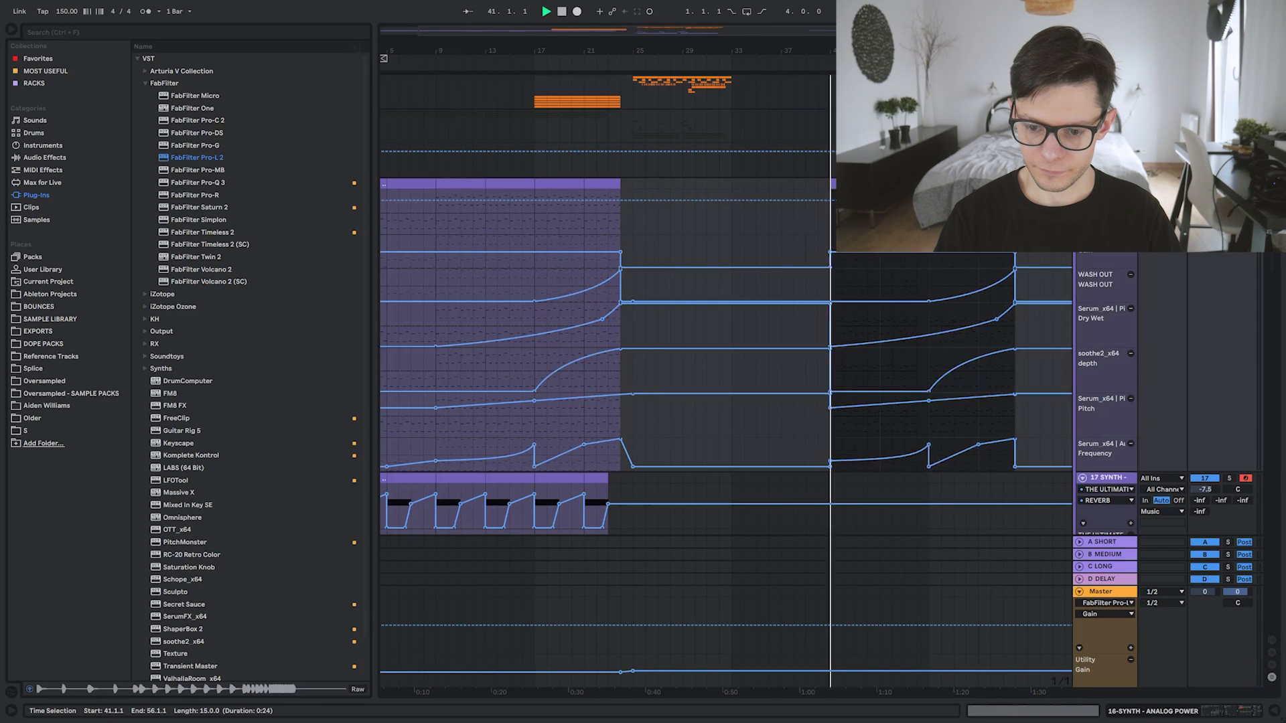
- Copy the bar 17–24 build-up drums to bar 49 and fill the 16-SYNTH clip gap up to bar 49
{"action": "left_click", "coordinate": [619, 100]}
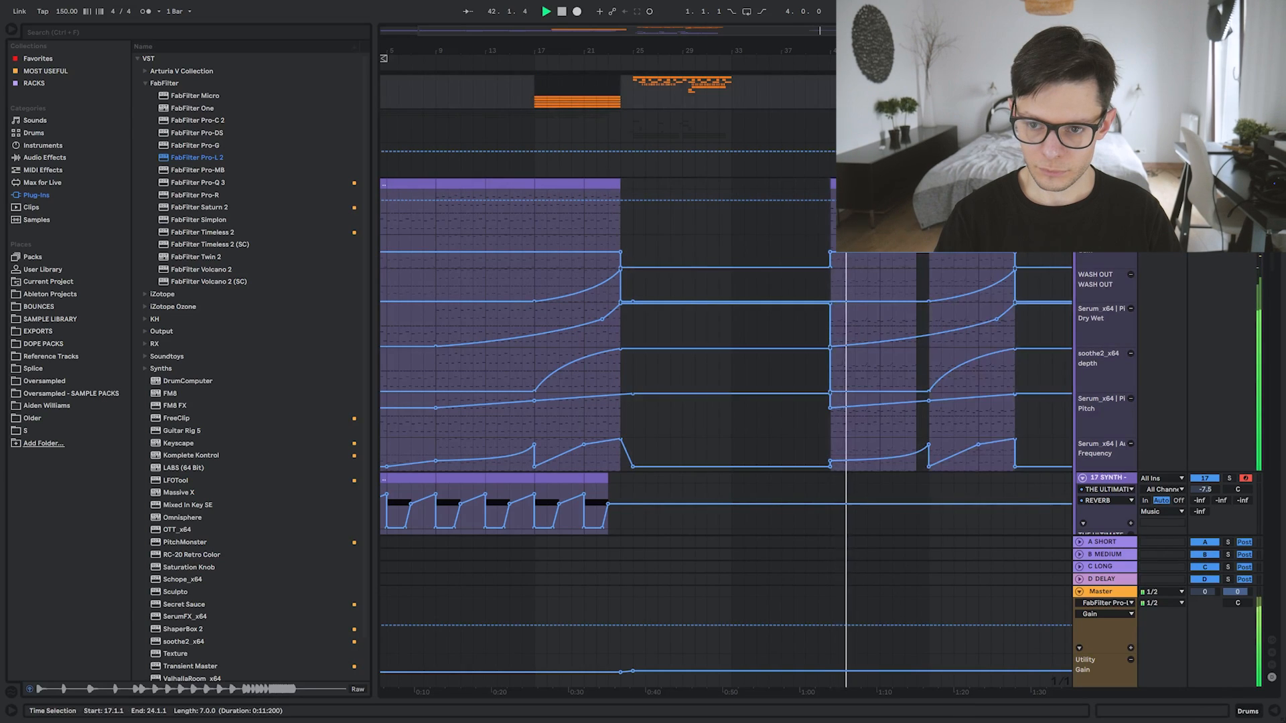
{"action": "left_click", "coordinate": [929, 95]}
{"action": "key", "text": "ctrl+v"}
{"action": "left_click", "coordinate": [893, 95]}
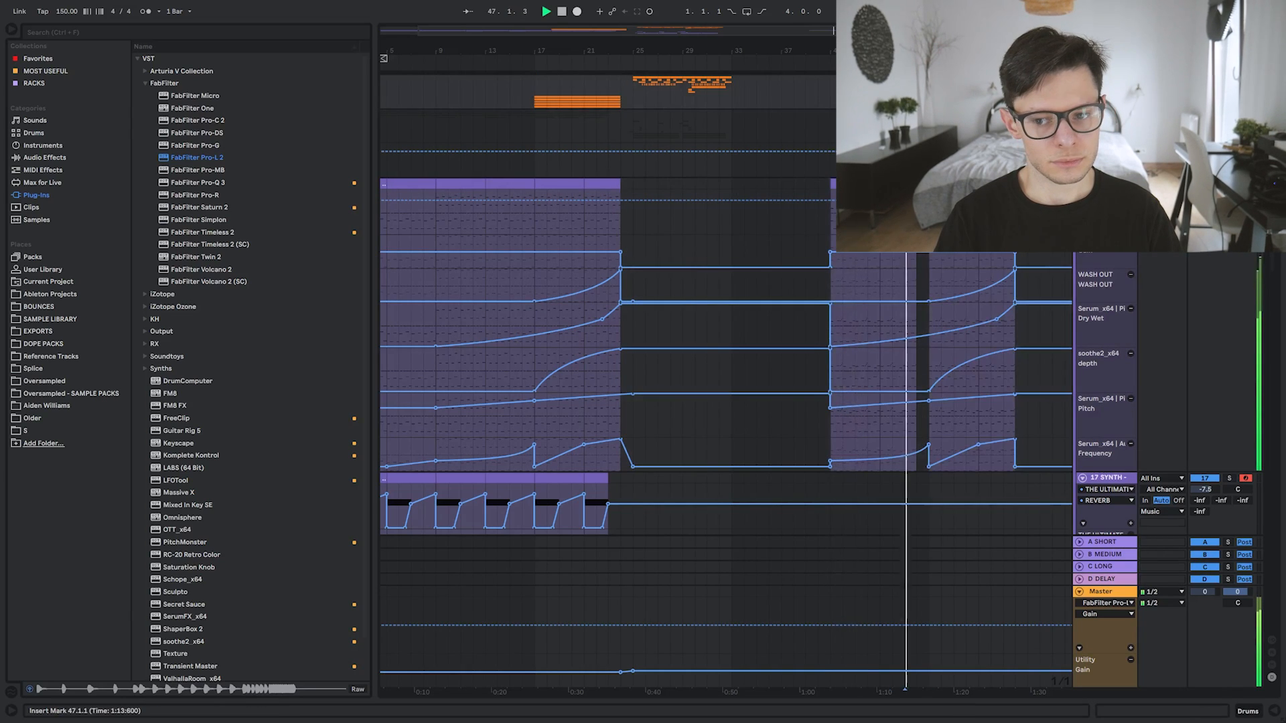
{"action": "key", "text": "plus"}
{"action": "left_click_drag", "start_coordinate": [929, 184], "coordinate": [957, 184]}
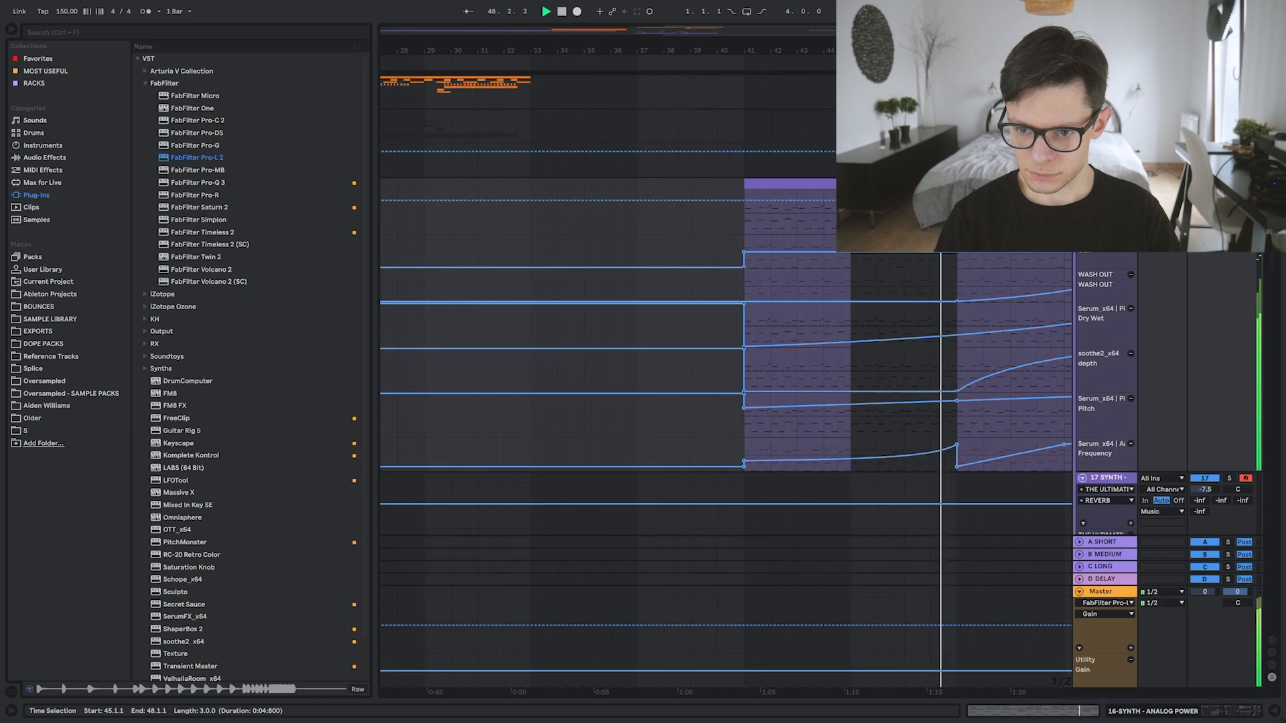
{"action": "left_click_drag", "start_coordinate": [932, 123], "coordinate": [761, 123]}
{"action": "scroll", "coordinate": [761, 124], "scroll_direction": "down", "scroll_amount": 4}
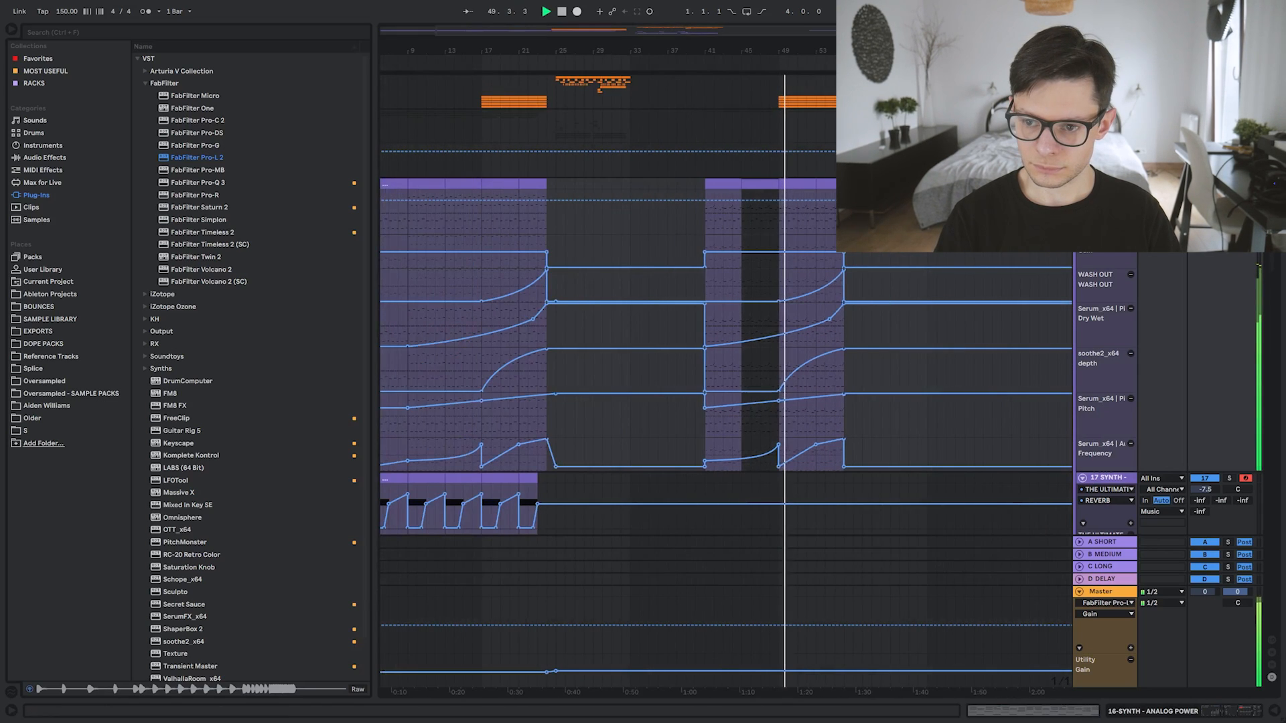
- Delete the bar 41–49 section from the timeline and play the end of the drop into the second build-up
{"action": "key", "text": "space"}
{"action": "left_click_drag", "start_coordinate": [703, 94], "coordinate": [781, 94]}
{"action": "key", "text": "ctrl+shift+Delete"}
{"action": "left_click", "coordinate": [604, 94]}
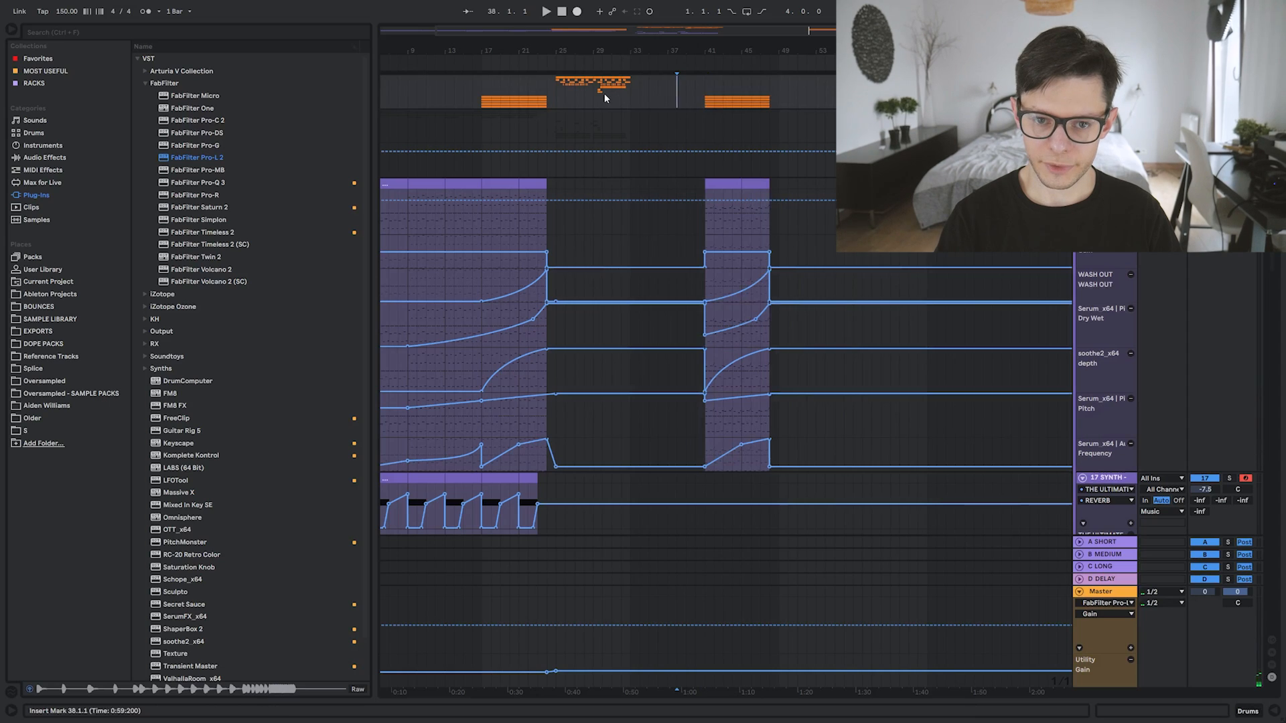
{"action": "key", "text": "space"}
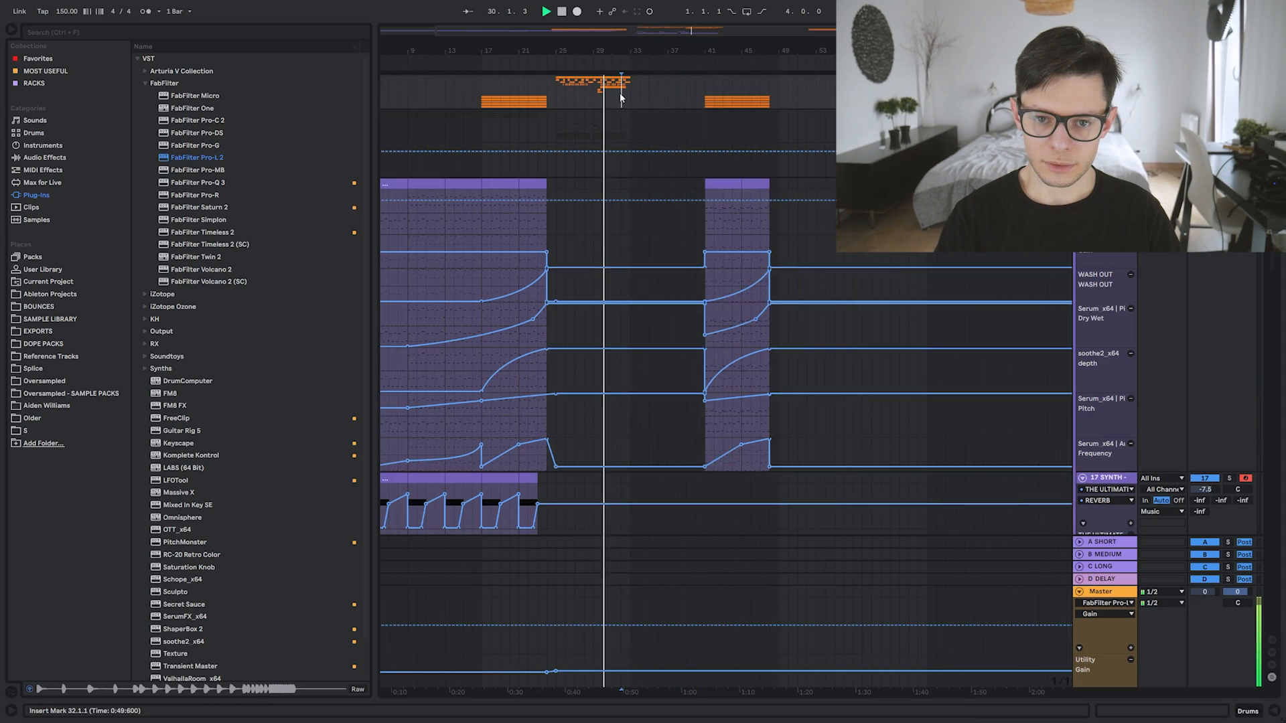
{"action": "left_click", "coordinate": [704, 62]}
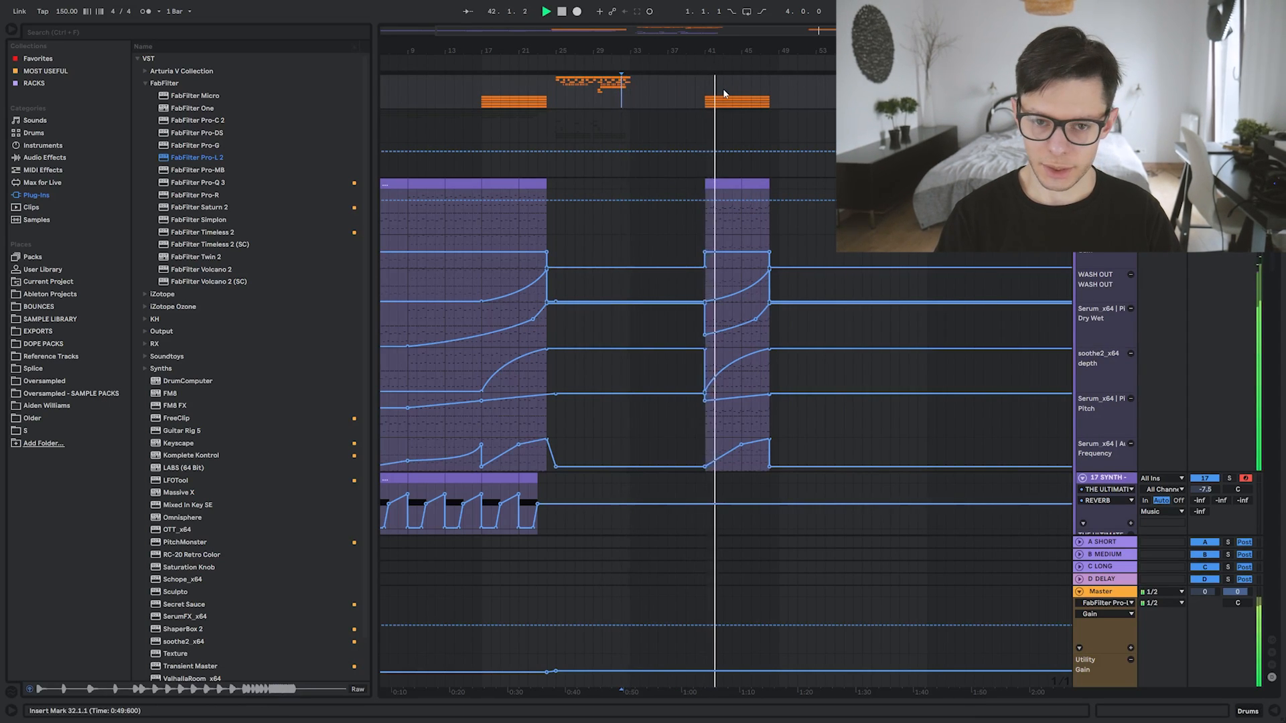
- Duplicate the bar 25–33 drop at bar 33 and remove the empty time in bars 41–49 before the second build-up
{"action": "left_click_drag", "start_coordinate": [628, 91], "coordinate": [555, 94]}
{"action": "key", "text": "ctrl+shift+d"}
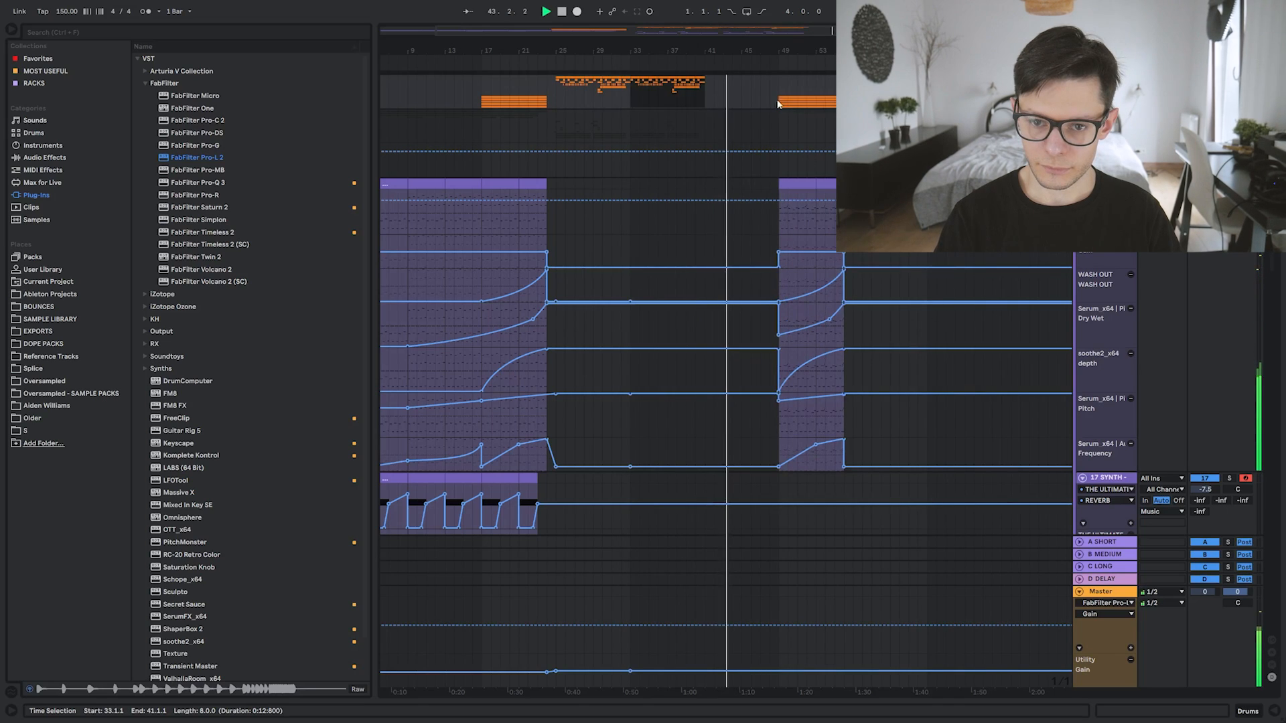
{"action": "left_click_drag", "start_coordinate": [706, 98], "coordinate": [778, 98]}
{"action": "key", "text": "ctrl+shift+Delete"}
{"action": "key", "text": "space"}
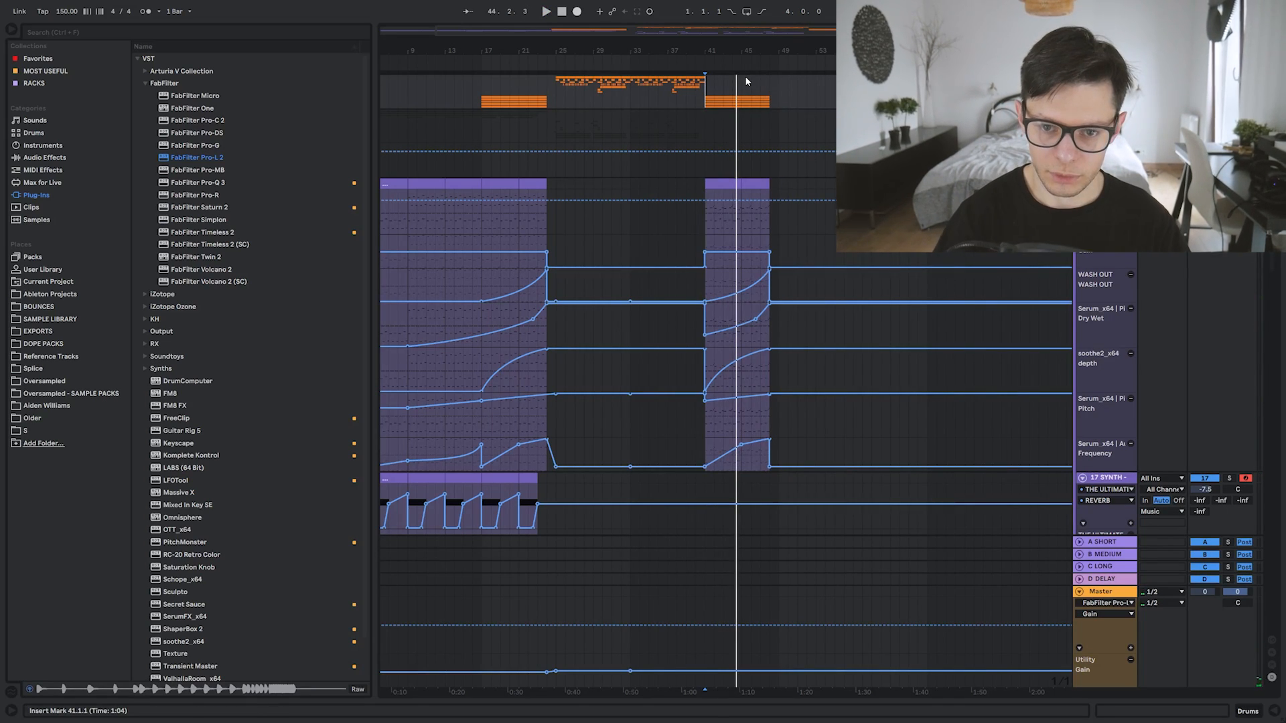
- Copy the bar 27–29 clips on tracks 21 to 26 to bar 31 and bar 39
{"action": "scroll", "coordinate": [677, 147], "scroll_direction": "down", "scroll_amount": 8}
{"action": "scroll", "coordinate": [683, 288], "scroll_direction": "left", "scroll_amount": 3}
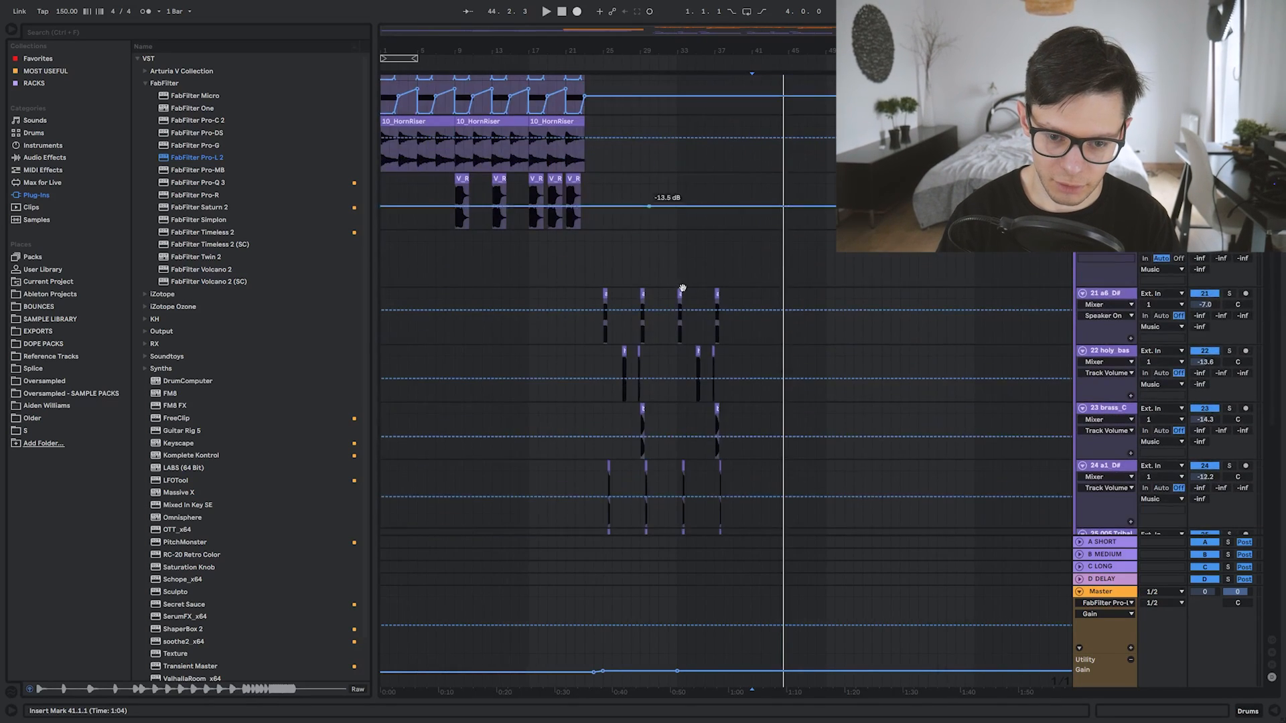
{"action": "scroll", "coordinate": [682, 288], "scroll_direction": "down", "scroll_amount": 4}
{"action": "scroll", "coordinate": [690, 381], "scroll_direction": "up", "scroll_amount": 8}
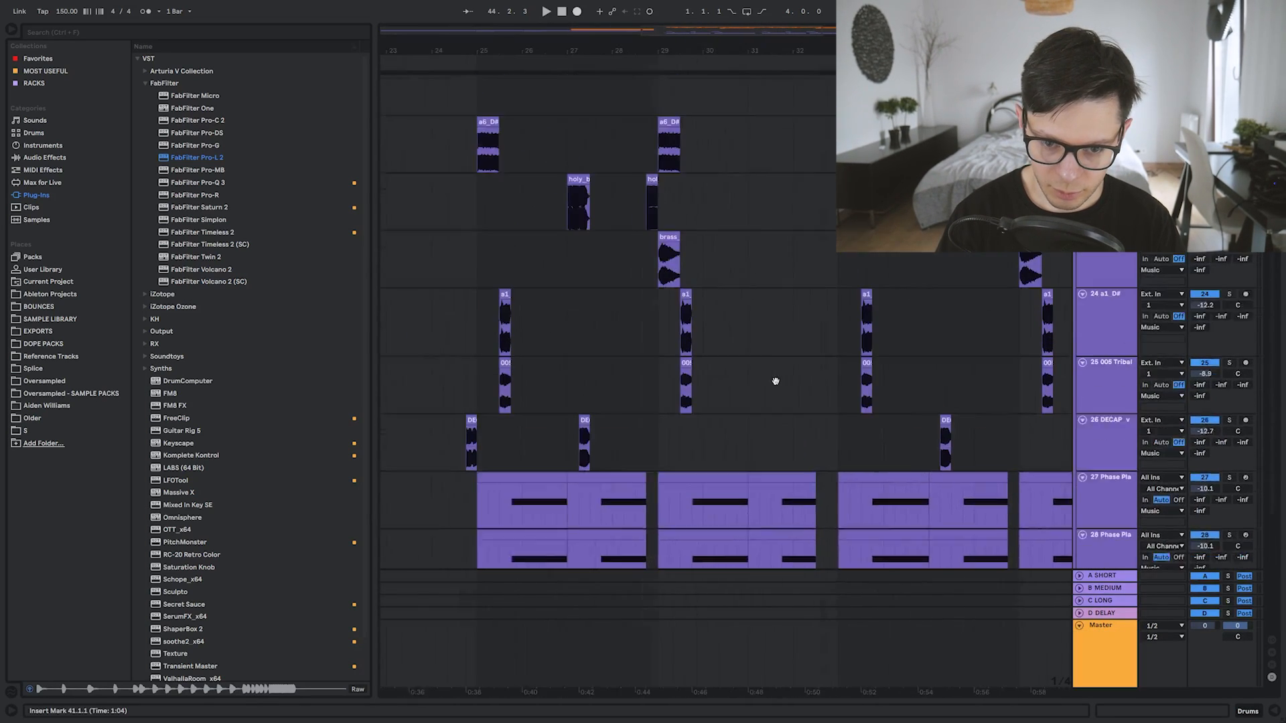
{"action": "scroll", "coordinate": [723, 322], "scroll_direction": "up", "scroll_amount": 2}
{"action": "scroll", "coordinate": [670, 257], "scroll_direction": "left", "scroll_amount": 1}
{"action": "left_click_drag", "start_coordinate": [669, 213], "coordinate": [621, 480]}
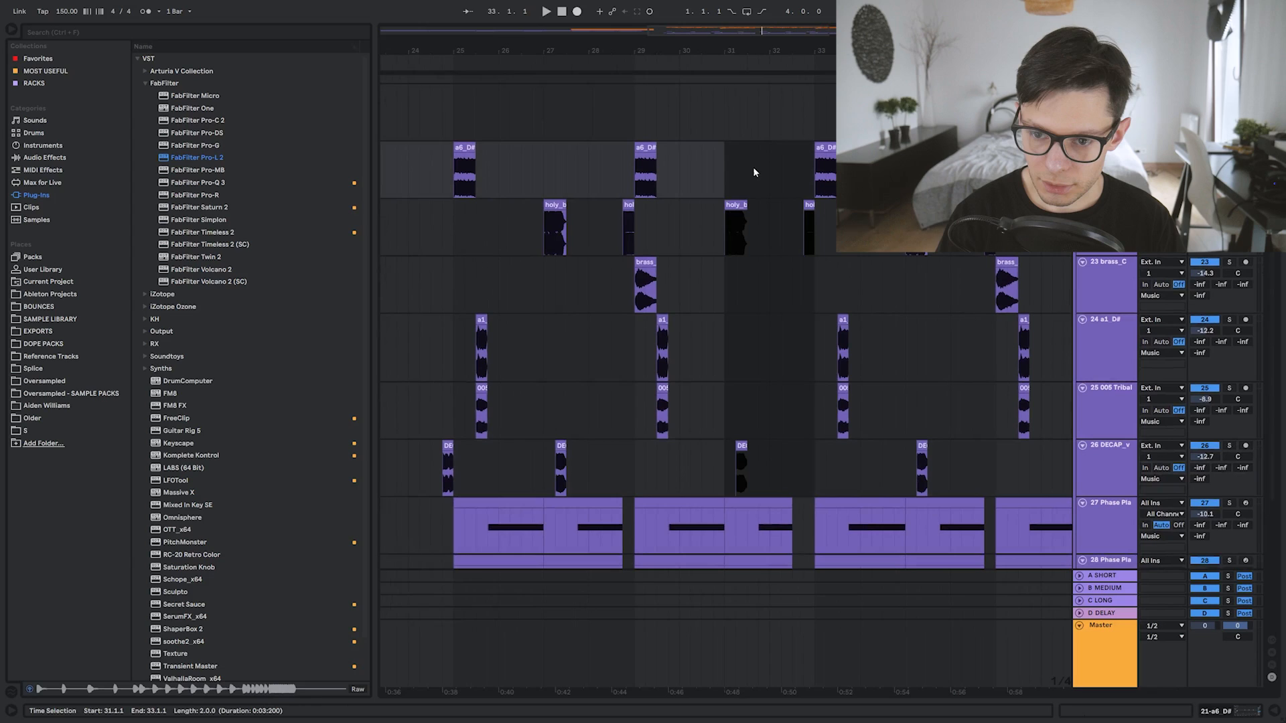
{"action": "scroll", "coordinate": [753, 167], "scroll_direction": "right", "scroll_amount": 3}
{"action": "left_click", "coordinate": [943, 170]}
{"action": "key", "text": "ctrl+v"}
- Play the extended drop from bar 32 and check its transition into the second build-up at bar 41
{"action": "left_click", "coordinate": [641, 170]}
{"action": "key", "text": "space"}
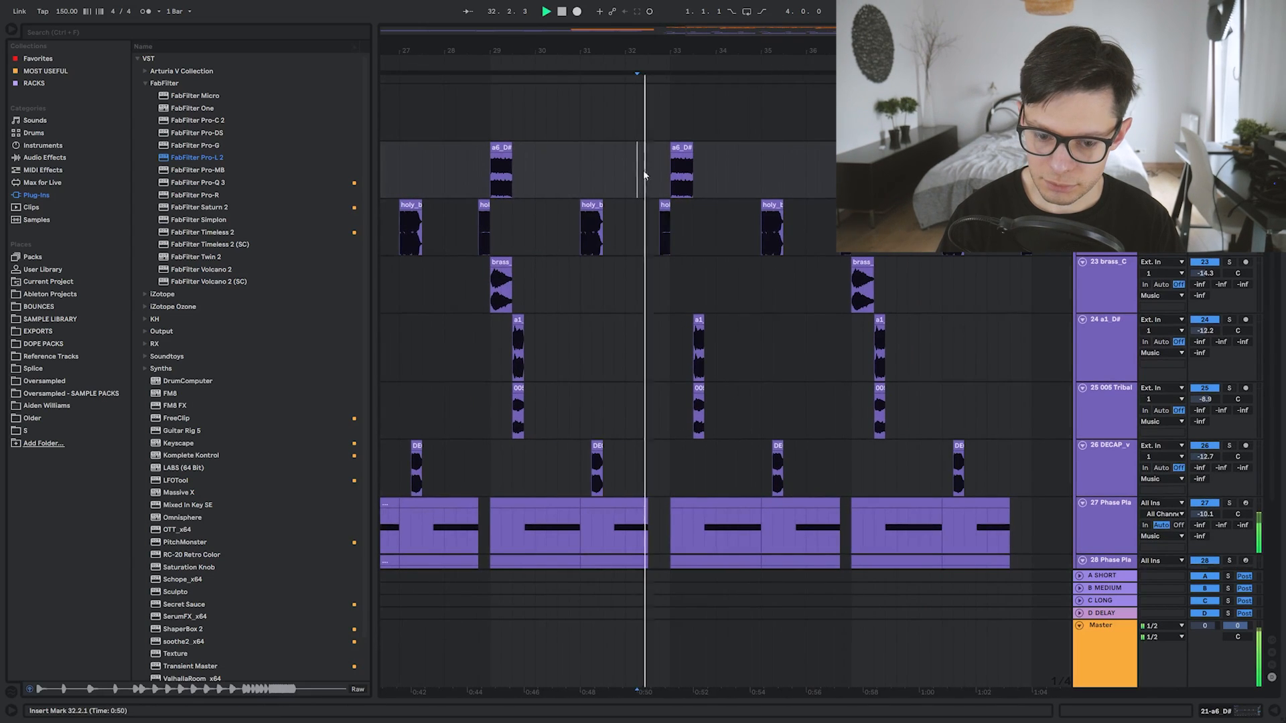
{"action": "scroll", "coordinate": [701, 148], "scroll_direction": "down", "scroll_amount": 4}
{"action": "scroll", "coordinate": [690, 216], "scroll_direction": "down", "scroll_amount": 2}
{"action": "scroll", "coordinate": [689, 215], "scroll_direction": "up", "scroll_amount": 5}
{"action": "scroll", "coordinate": [690, 215], "scroll_direction": "right", "scroll_amount": 2}
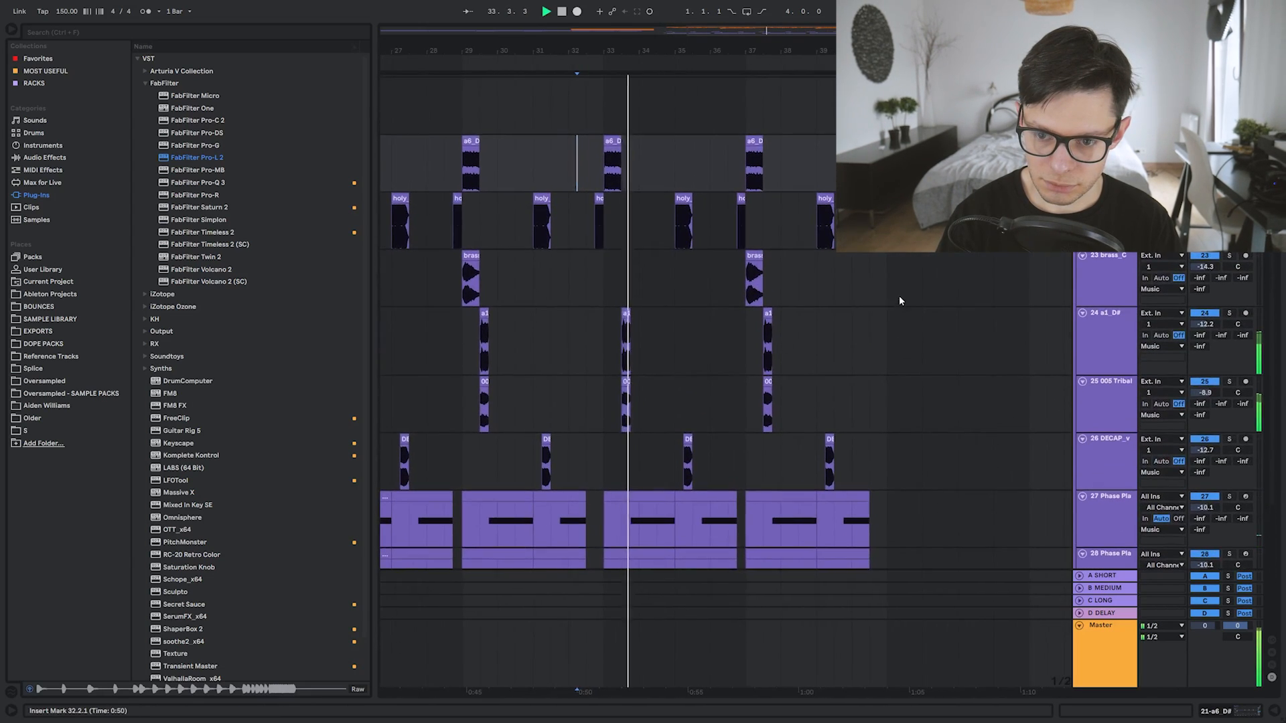
{"action": "left_click", "coordinate": [849, 305]}
{"action": "scroll", "coordinate": [908, 266], "scroll_direction": "up", "scroll_amount": 8}
{"action": "scroll", "coordinate": [909, 267], "scroll_direction": "right", "scroll_amount": 4}
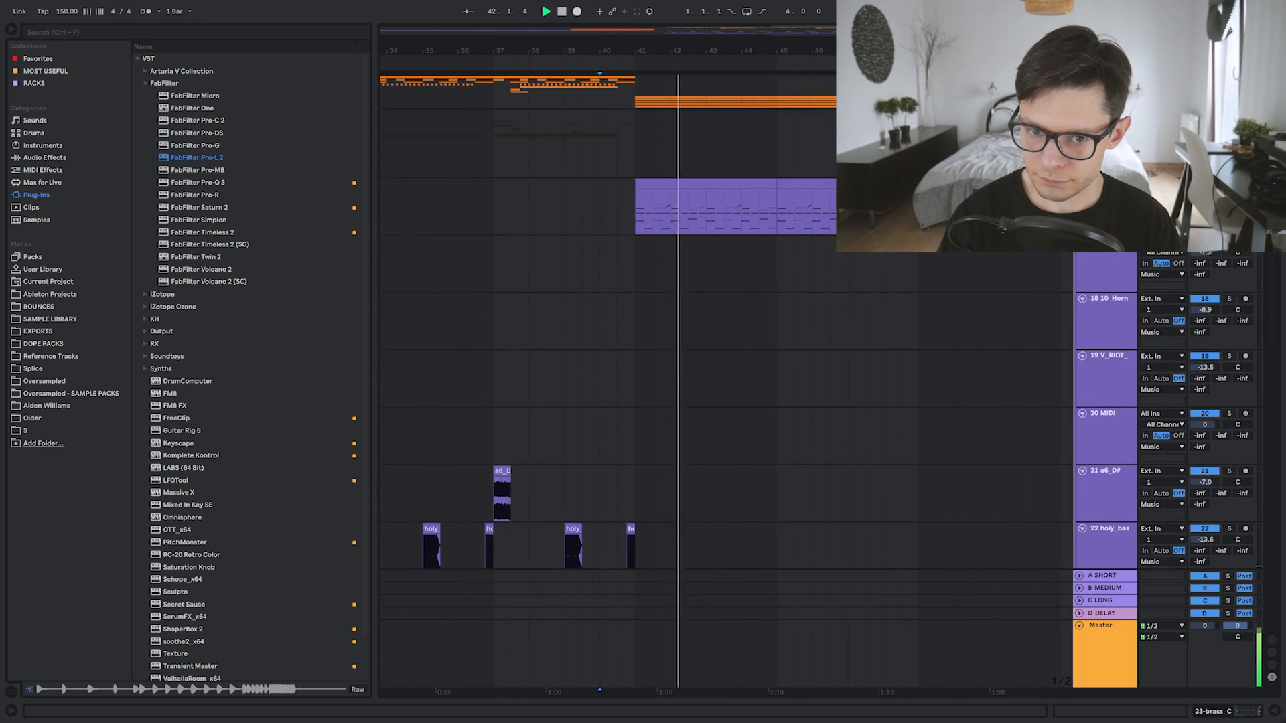
- Review the Music group's tracks across the whole arrangement and leave the group folded
{"action": "left_click", "coordinate": [1082, 115]}
{"action": "key", "text": "w"}
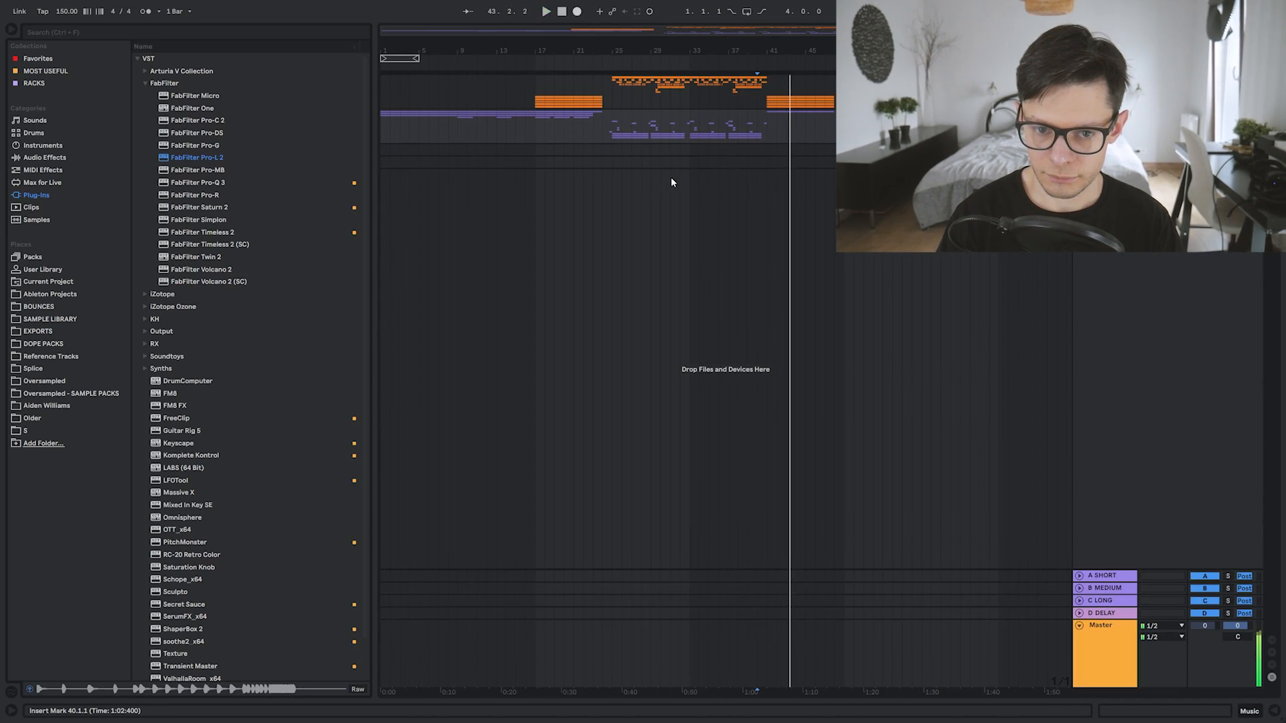
{"action": "left_click", "coordinate": [1079, 115]}
{"action": "left_click_drag", "start_coordinate": [672, 432], "coordinate": [746, 450]}
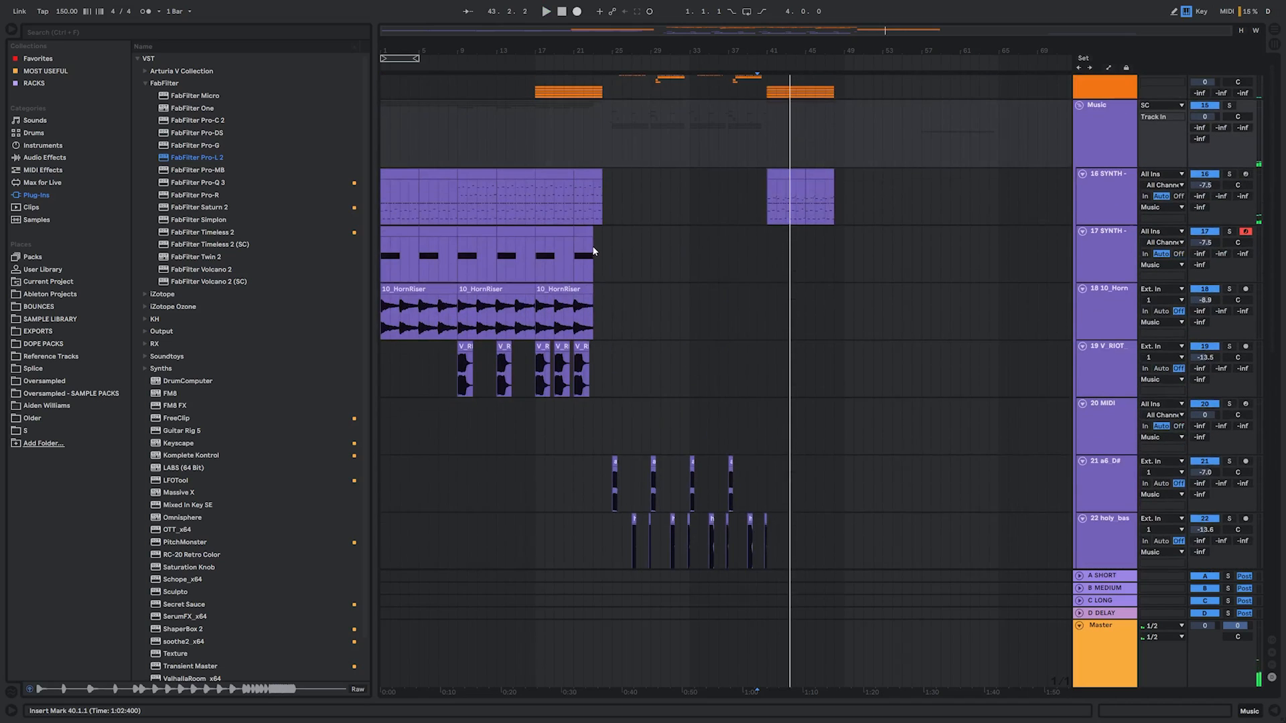
{"action": "left_click", "coordinate": [1079, 105]}
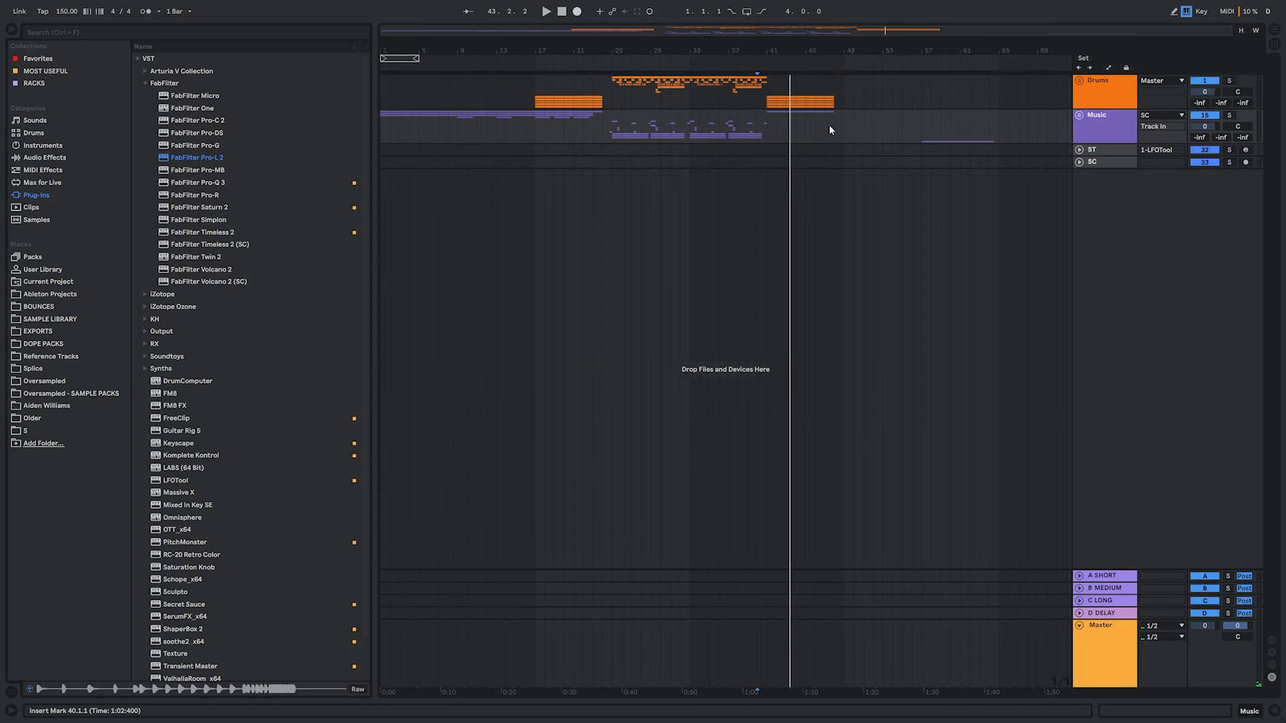
- Play the second build-up through from bar 40, place the insert marker at bar 49 and stop playback
{"action": "left_click_drag", "start_coordinate": [842, 126], "coordinate": [1036, 66]}
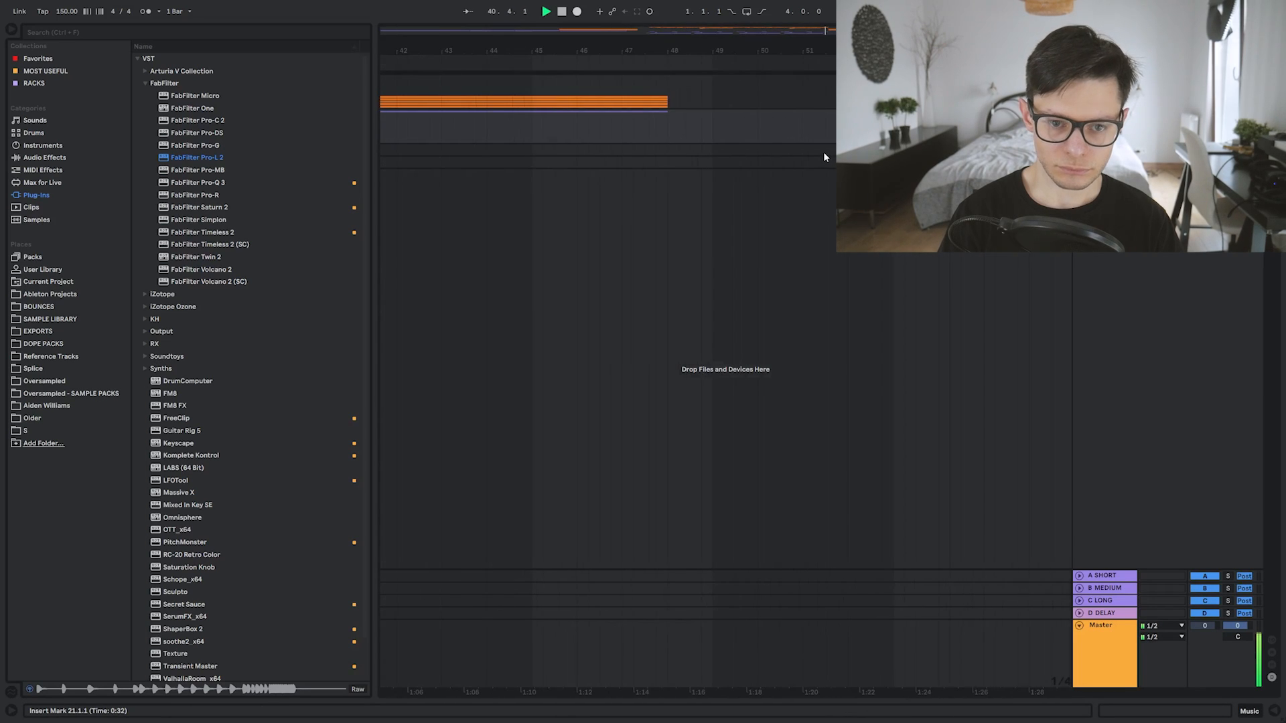
{"action": "scroll", "coordinate": [825, 157], "scroll_direction": "left", "scroll_amount": 4}
{"action": "scroll", "coordinate": [827, 144], "scroll_direction": "down", "scroll_amount": 2}
{"action": "scroll", "coordinate": [831, 130], "scroll_direction": "down", "scroll_amount": 2}
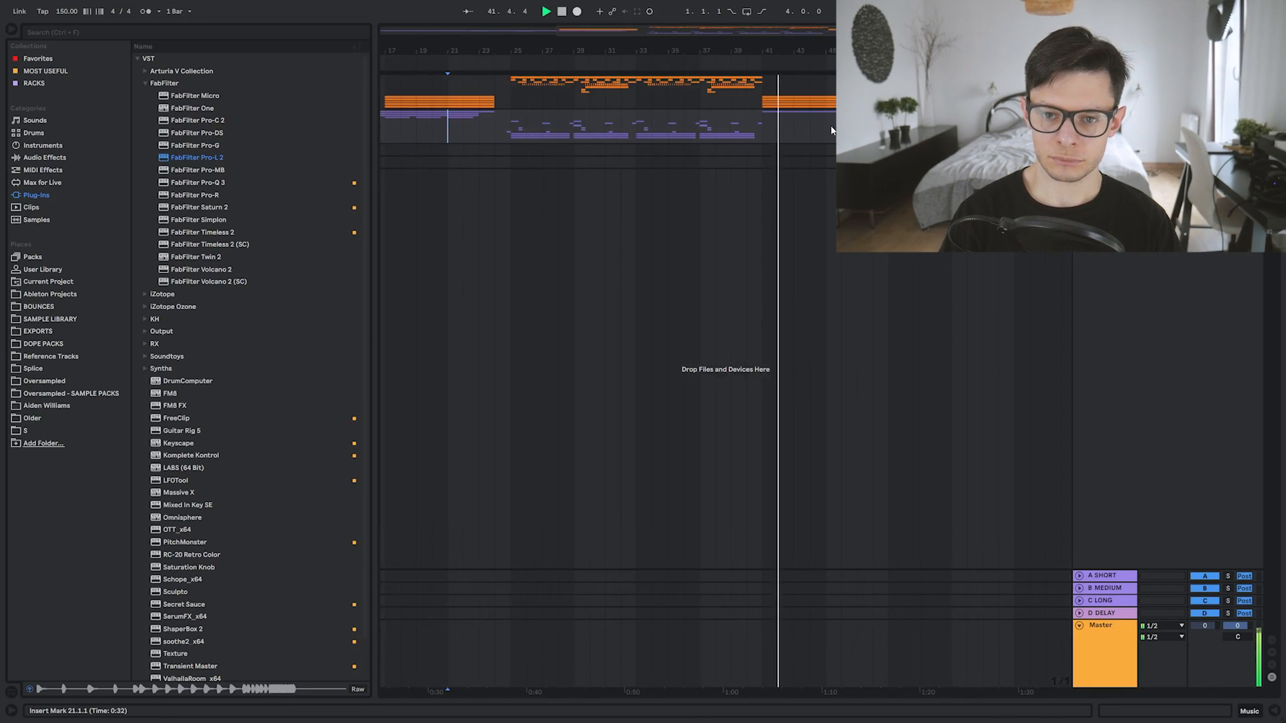
{"action": "scroll", "coordinate": [830, 129], "scroll_direction": "down", "scroll_amount": 2}
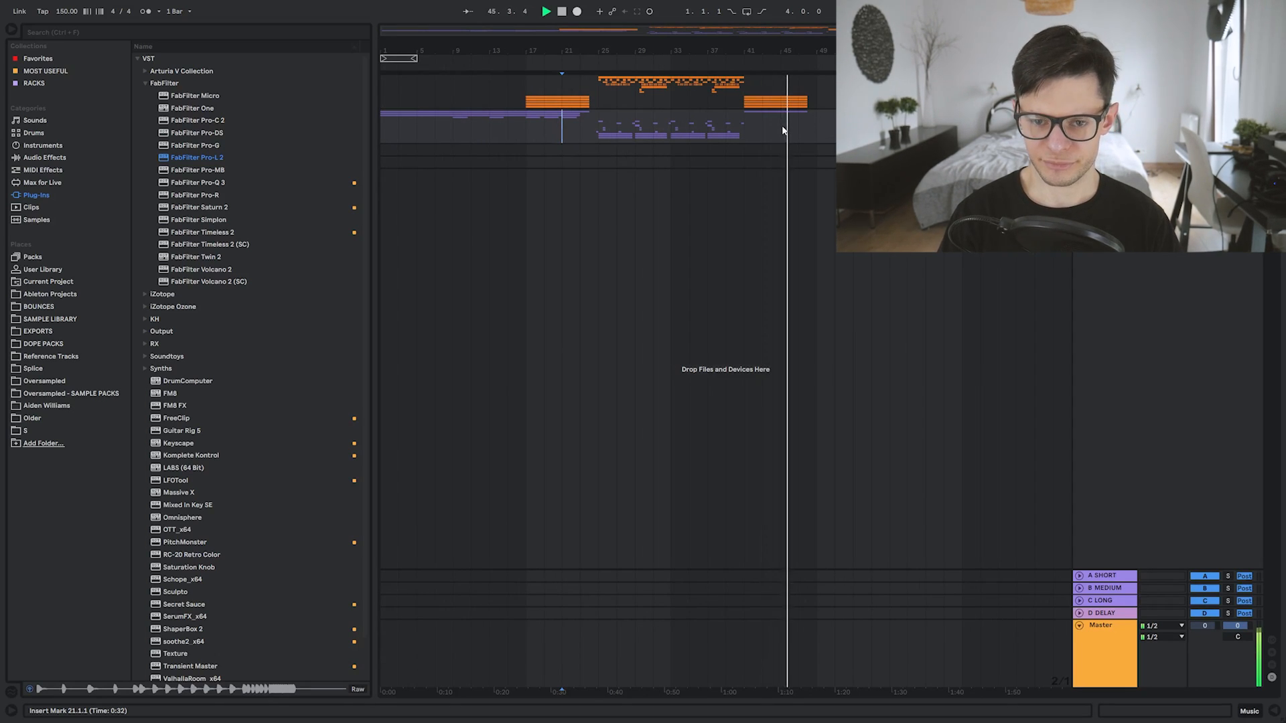
{"action": "left_click", "coordinate": [816, 128]}
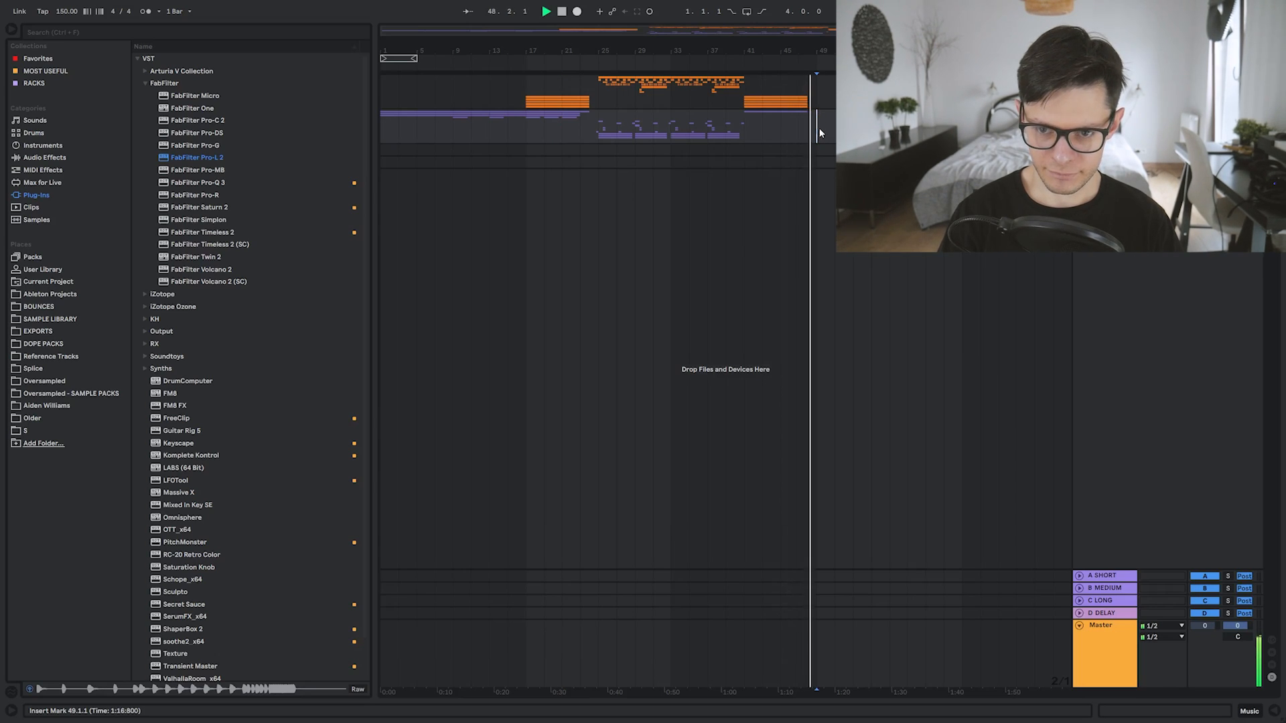
{"action": "key", "text": "space"}
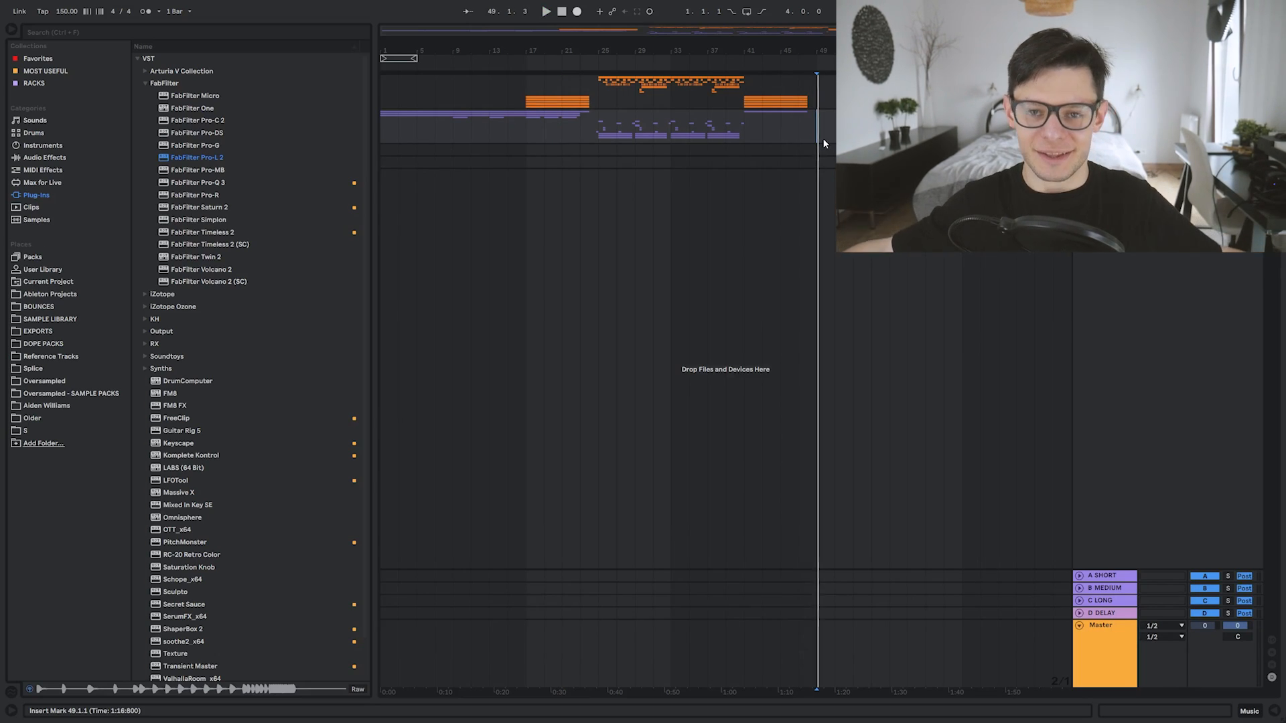